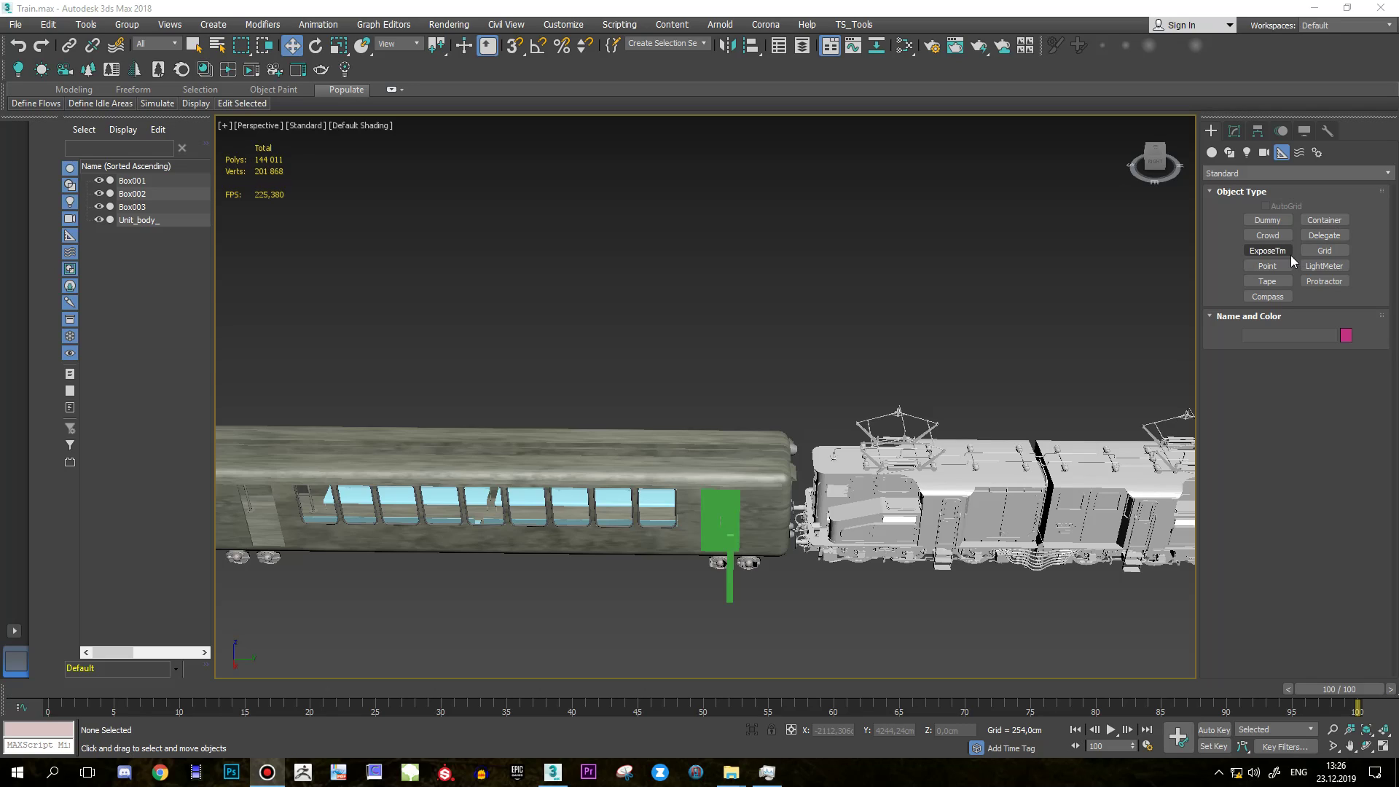
Orbit to a side view of the train and select the Unit_body_ carriage model.
left_click(758, 561)
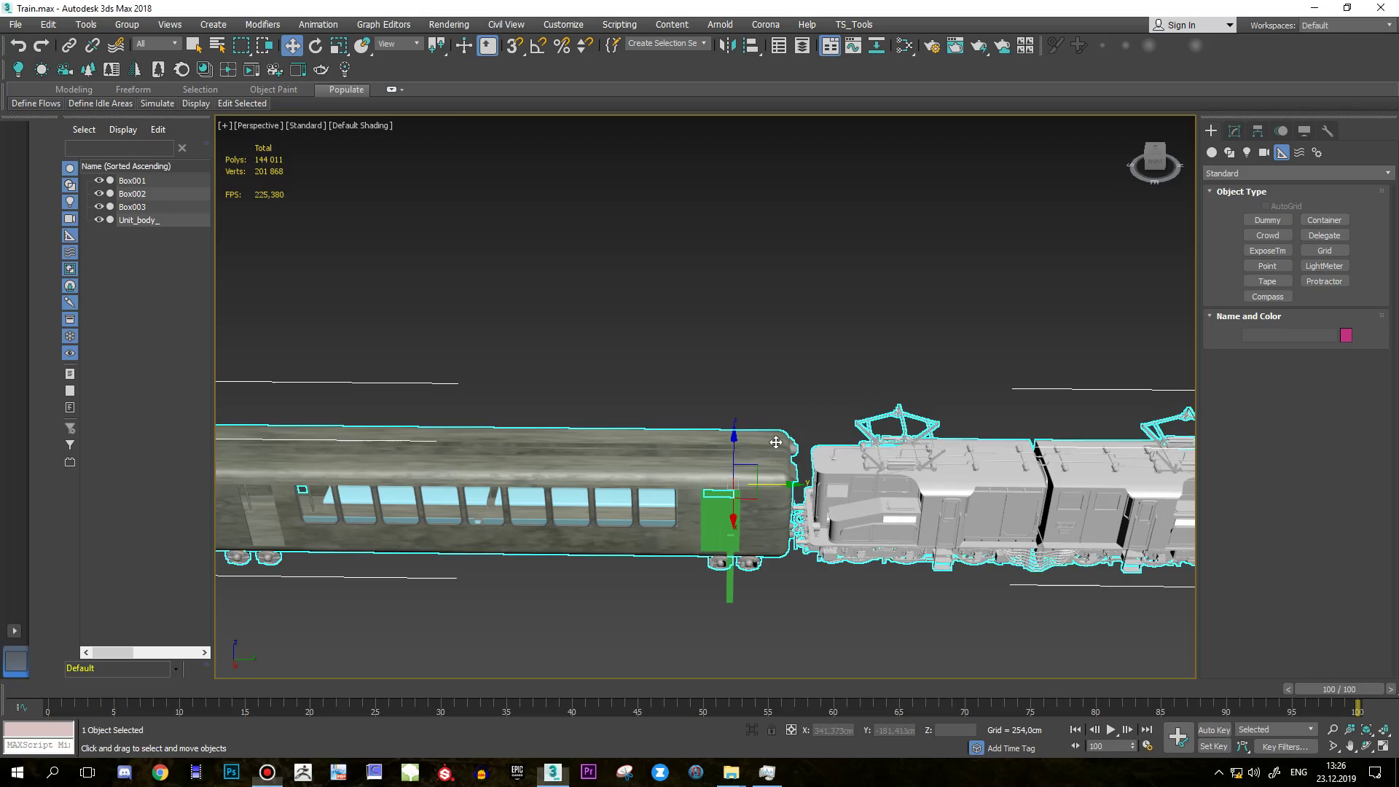
mouse_move(761, 576)
middle_mouse_down("alt")
mouse_move(646, 562)
mouse_move(746, 505)
mouse_move(716, 495)
middle_mouse_up("alt")
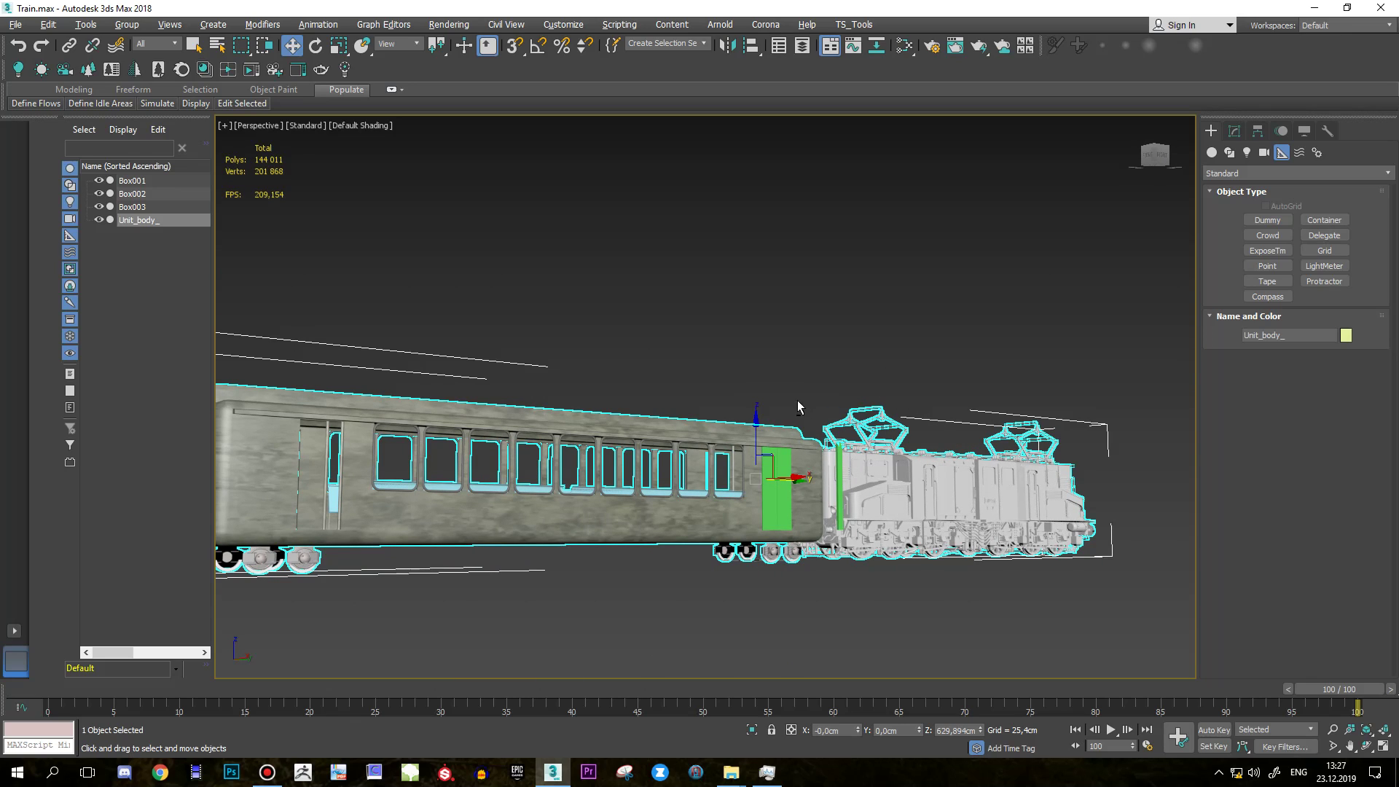
middle_click_drag(802, 405, 702, 401, "alt")
scroll(802, 466, "up", 3)
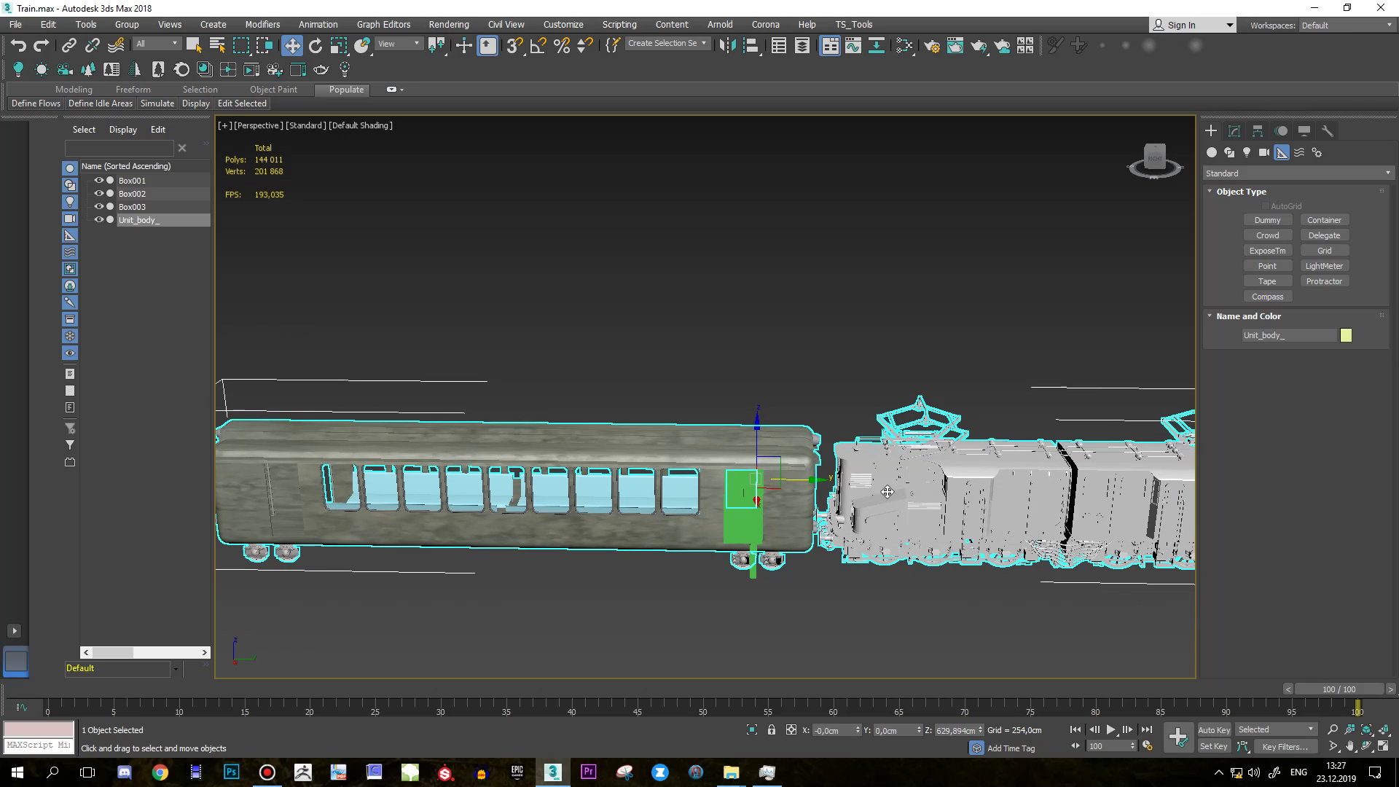
scroll(922, 514, "up", 4)
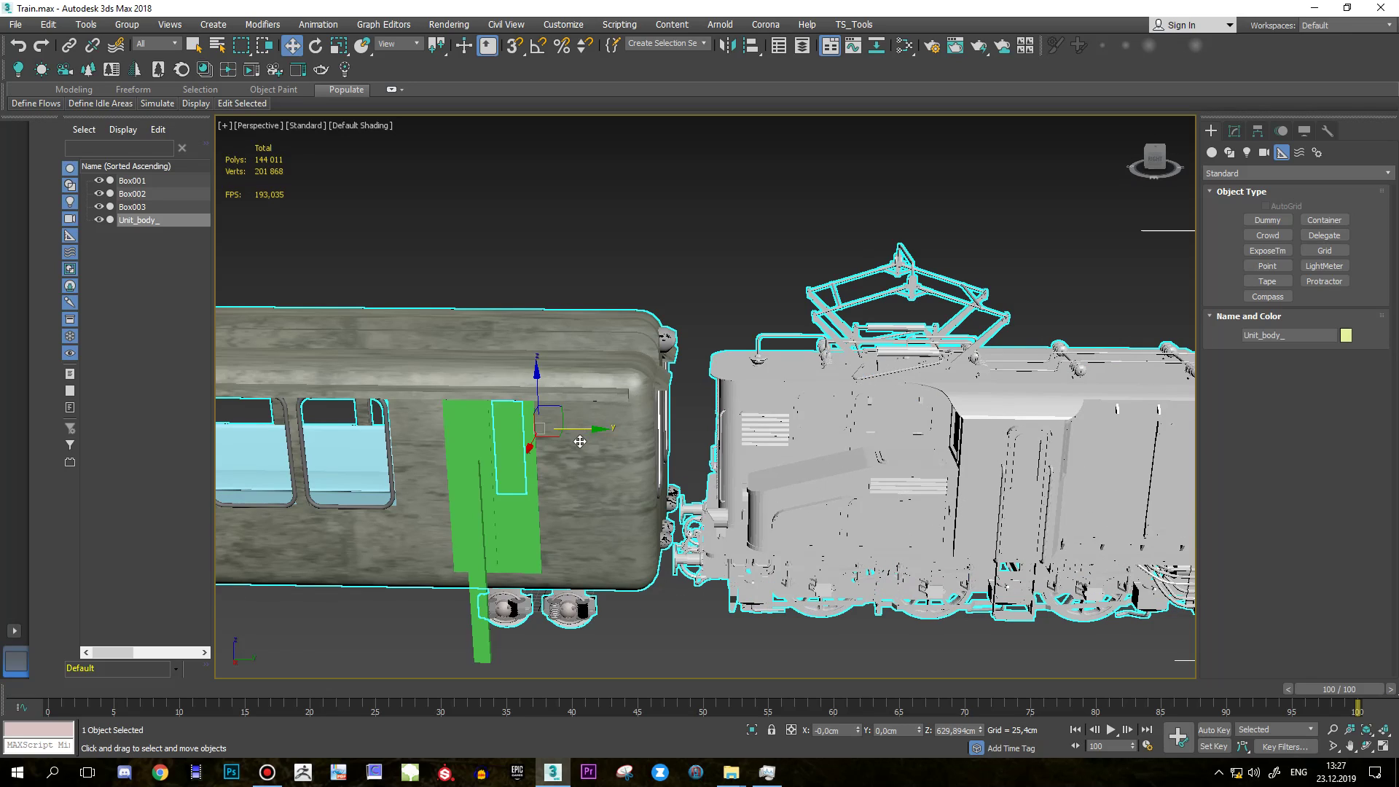
scroll(580, 442, "down", 4)
middle_click_drag(583, 441, 644, 437, "alt")
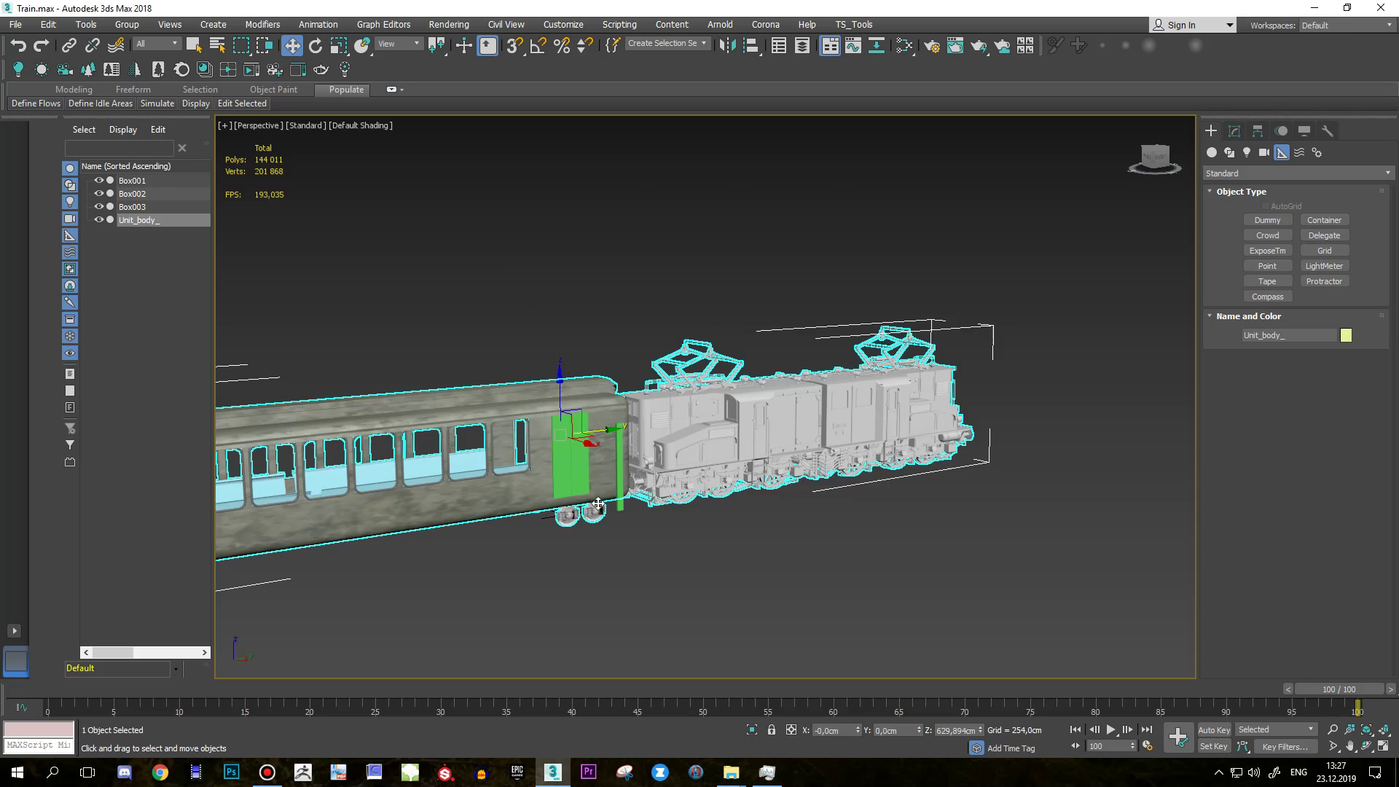
scroll(596, 503, "up", 4)
left_click(732, 561)
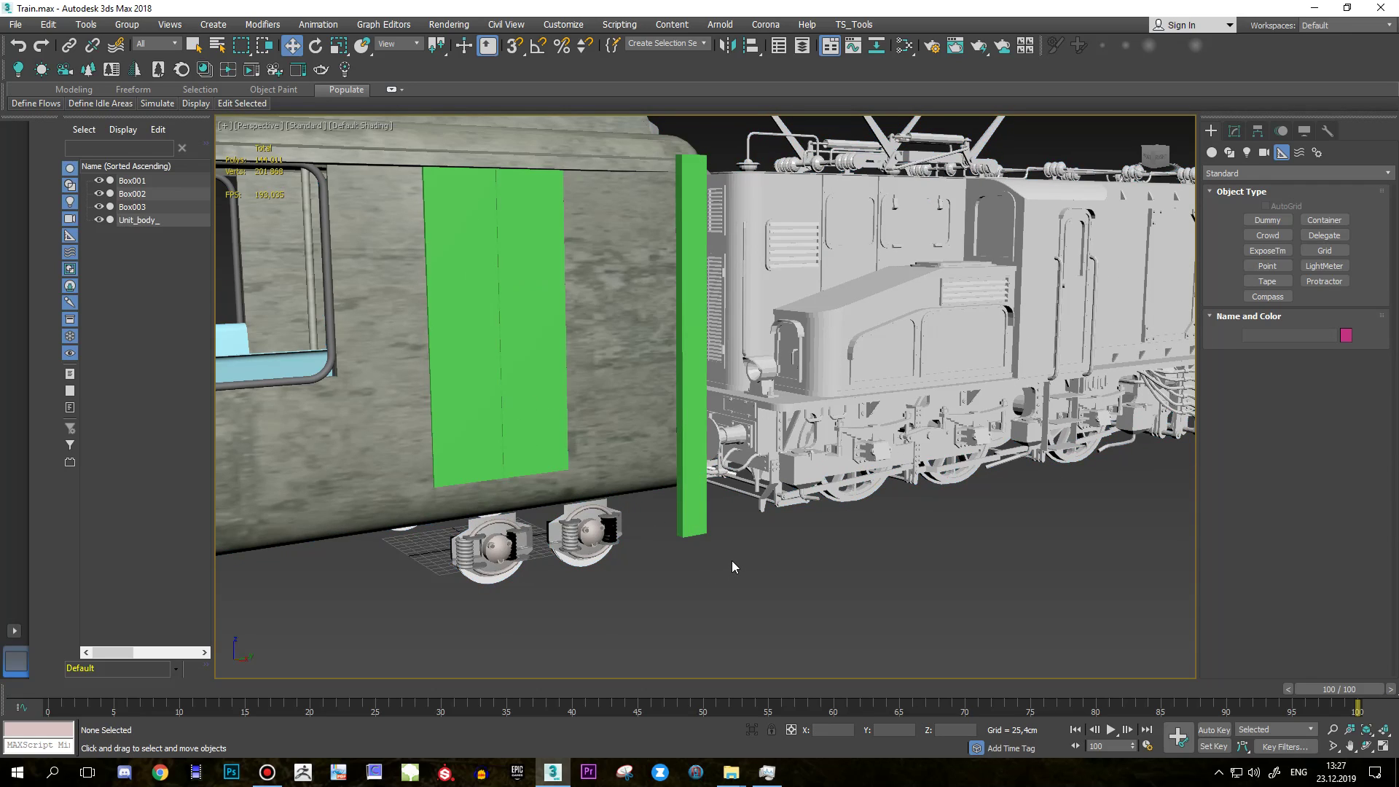
scroll(732, 561, "down", 4)
left_click(639, 526)
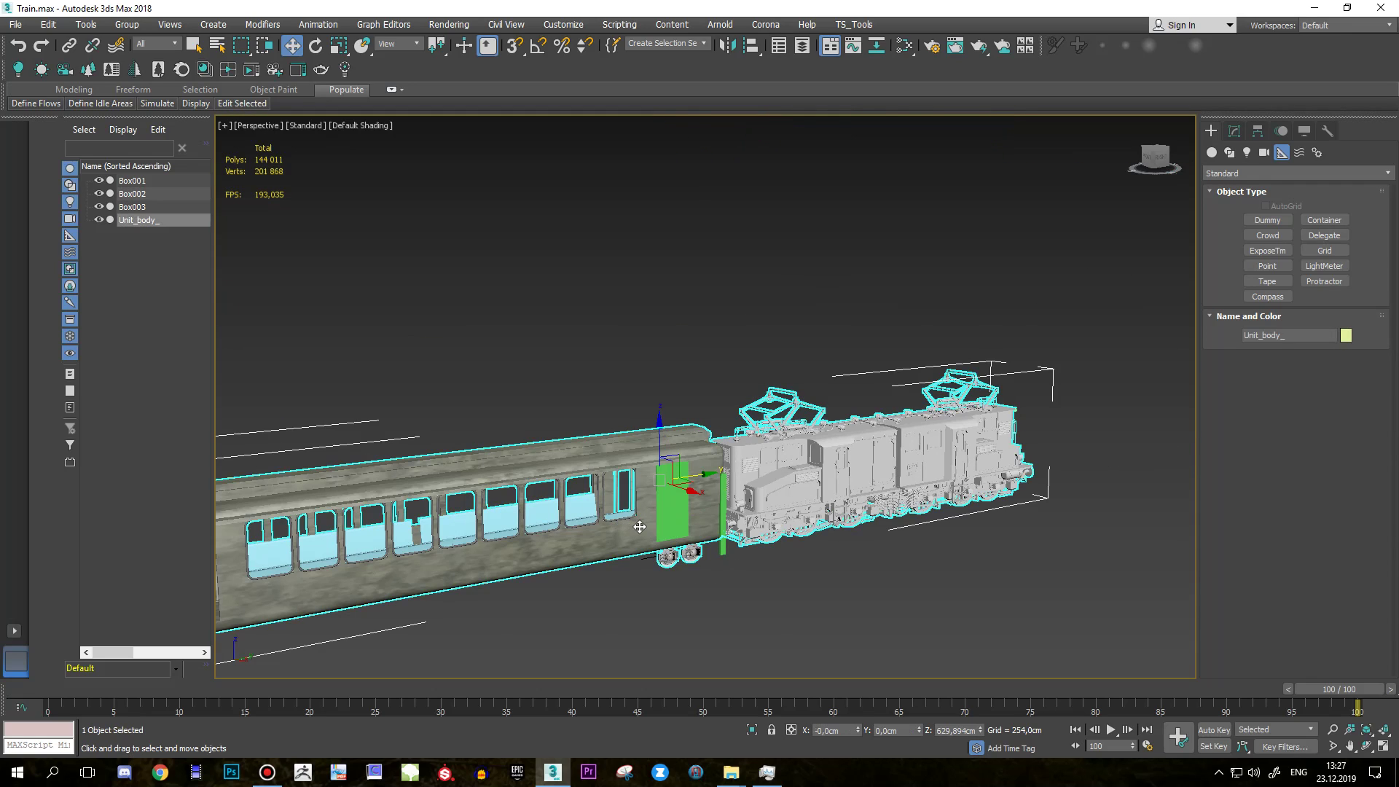
scroll(640, 510, "up", 5)
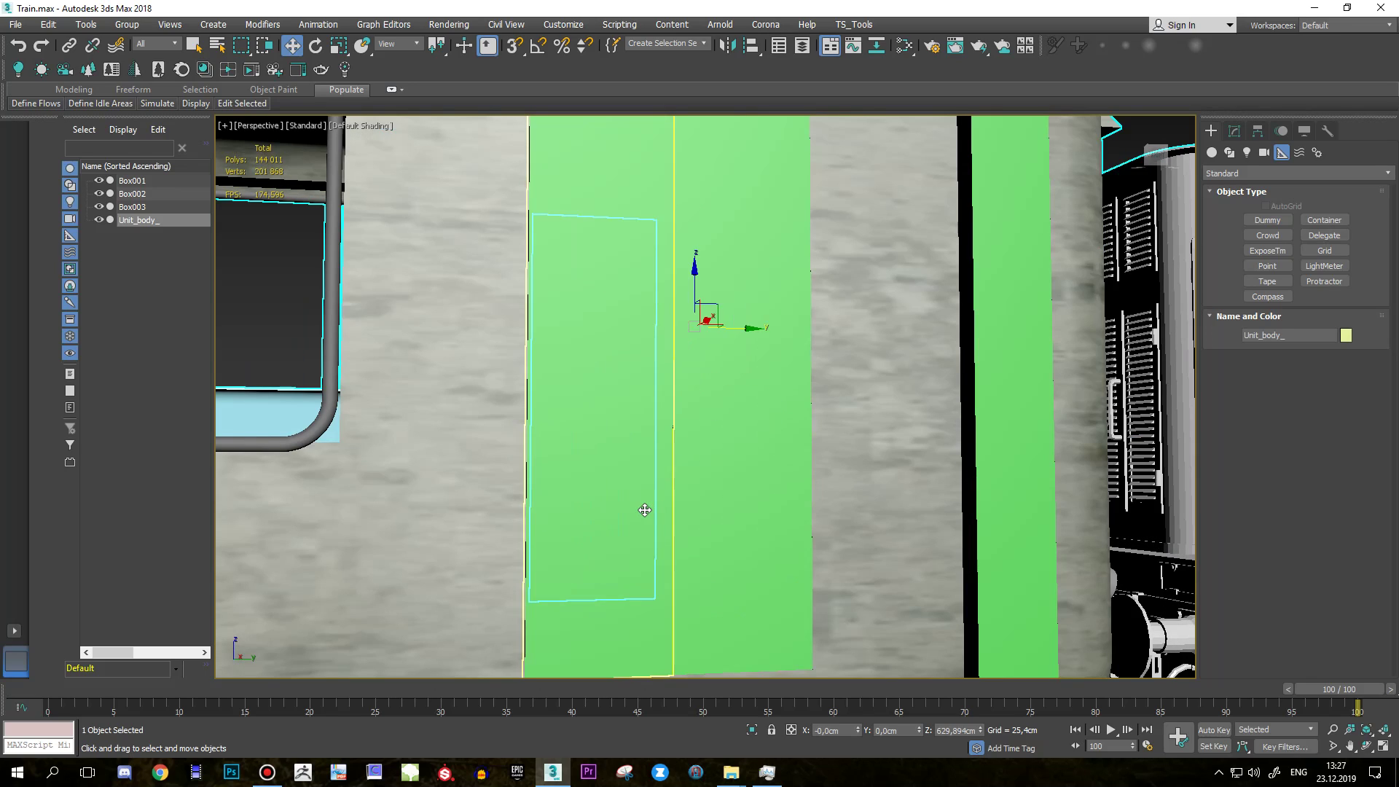
Nudge Box001 along X and Y to sit over the door's right half, beside the other panel.
left_click(710, 475)
mouse_move(782, 372)
left_mouse_down()
mouse_move(799, 387)
mouse_move(786, 385)
left_mouse_up()
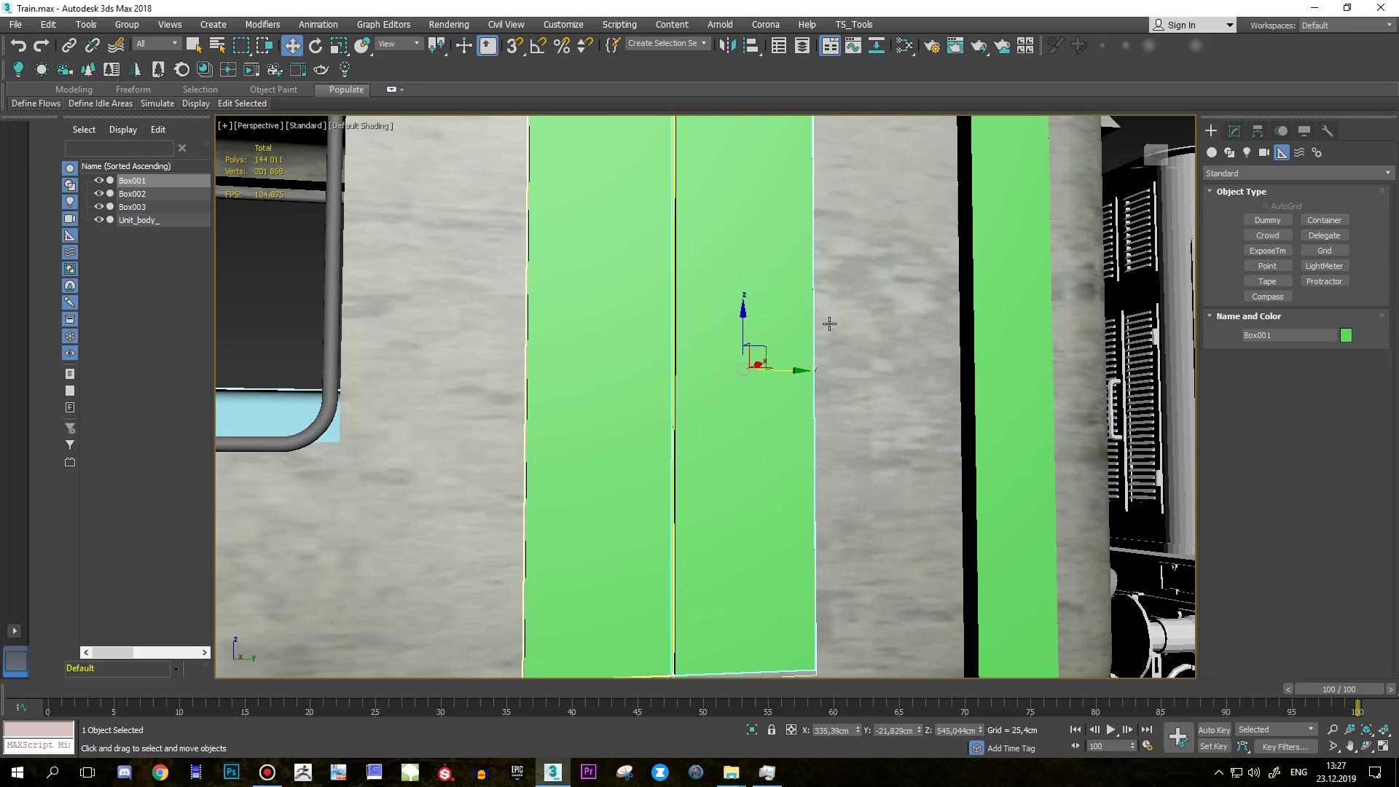
mouse_move(834, 362)
middle_mouse_down("alt")
mouse_move(745, 361)
mouse_move(746, 497)
mouse_move(537, 469)
mouse_move(666, 388)
mouse_move(750, 386)
middle_mouse_up("alt")
scroll(779, 387, "up", 2)
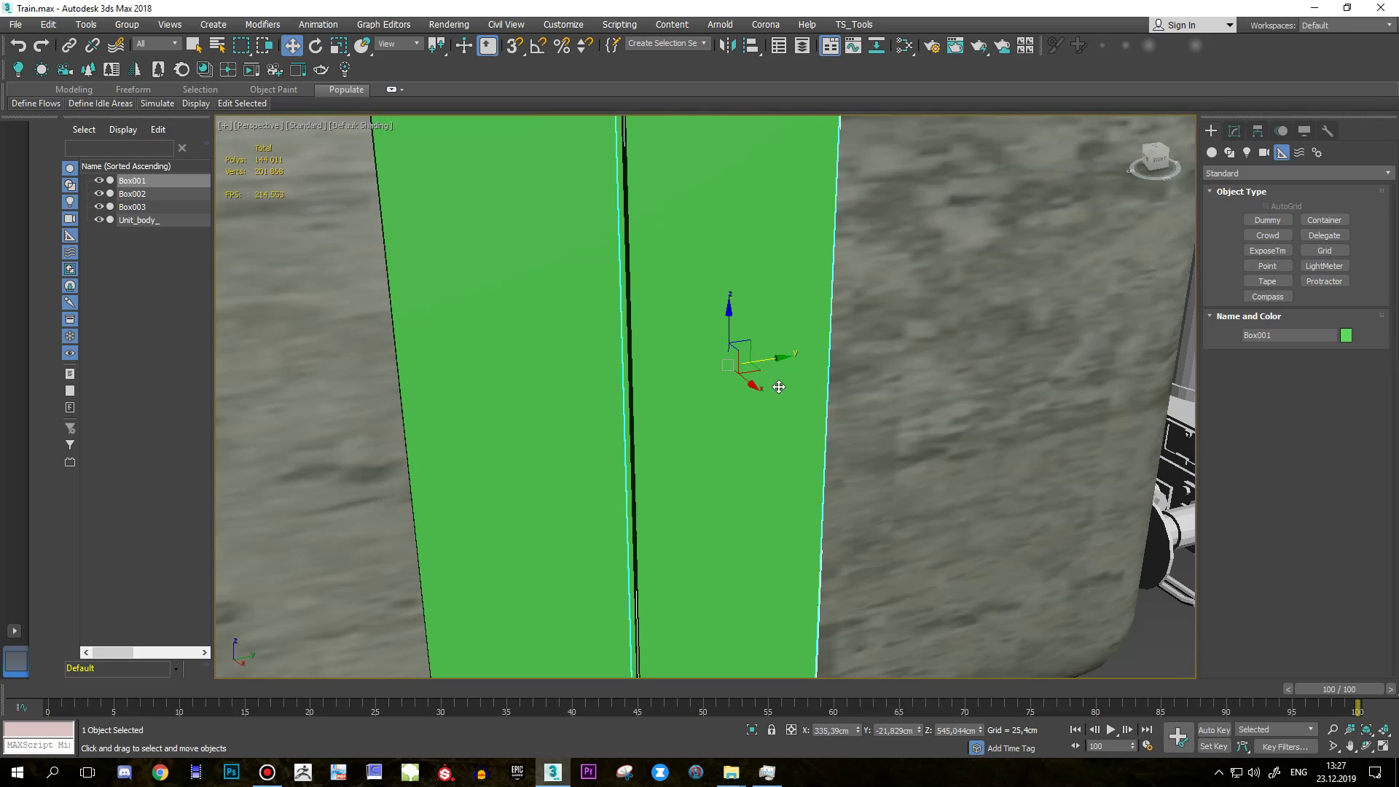
middle_click_drag(767, 389, 796, 431, "alt")
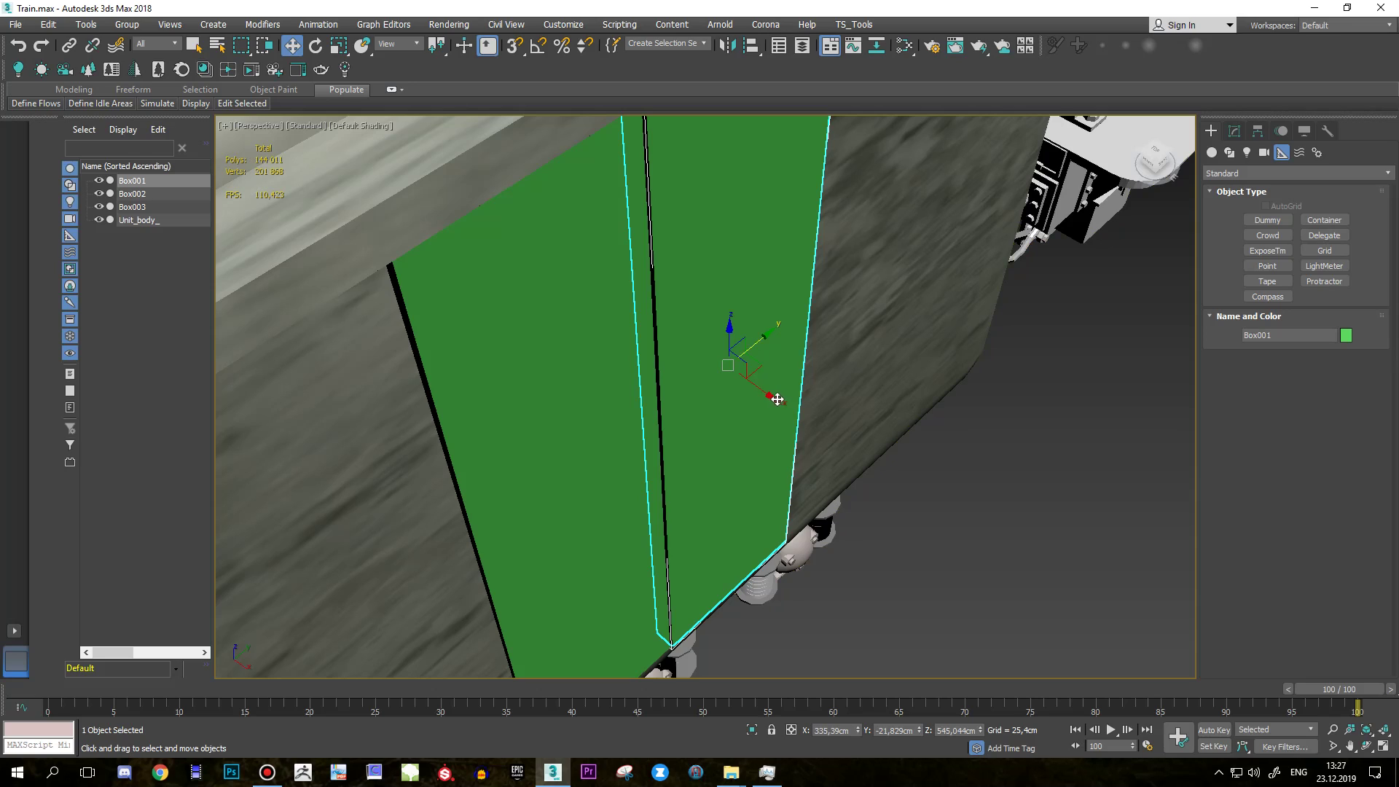
left_click_drag(775, 400, 791, 417)
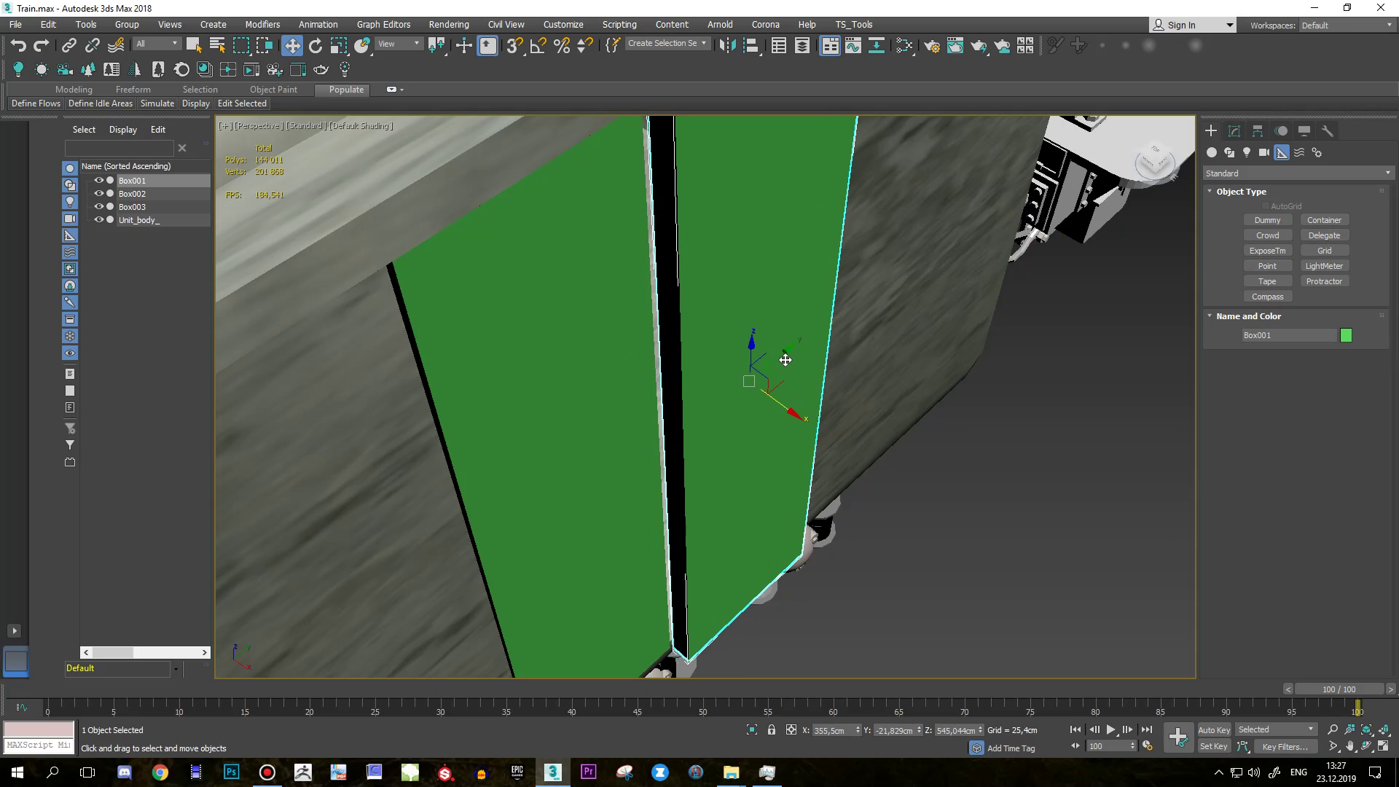
left_click_drag(785, 360, 802, 371)
left_click_drag(790, 406, 768, 391)
middle_click_drag(768, 391, 803, 356, "alt")
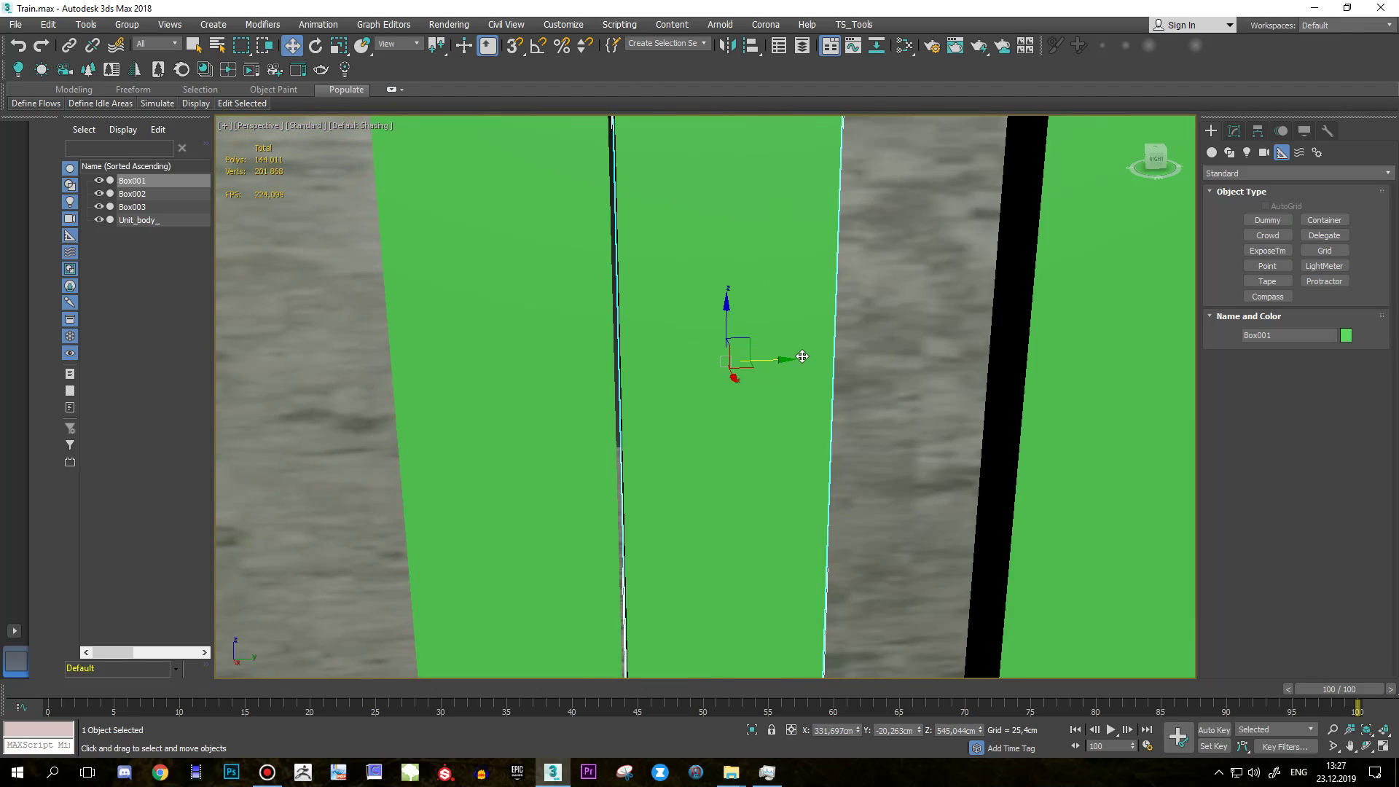
left_click_drag(803, 357, 784, 360)
scroll(784, 361, "down", 5)
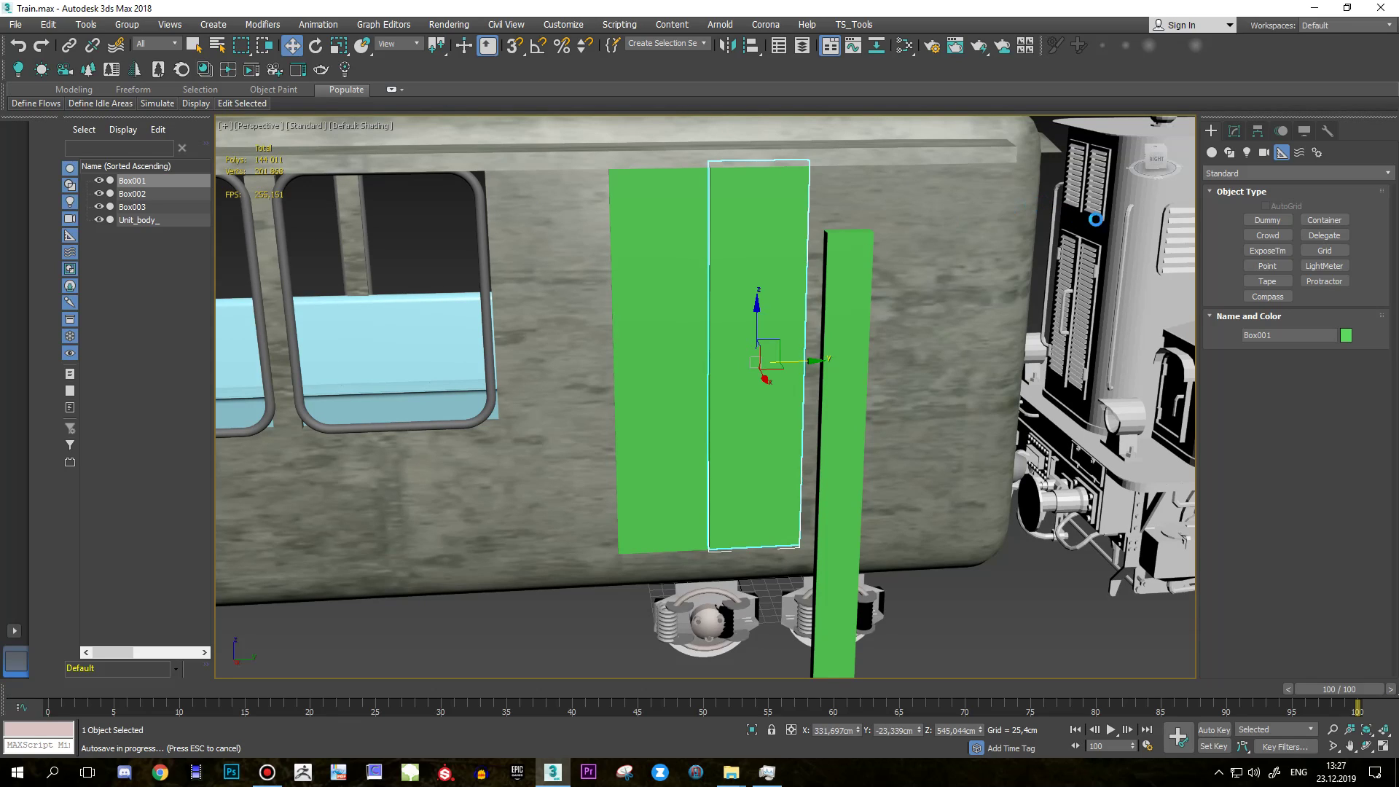
left_click(1217, 151)
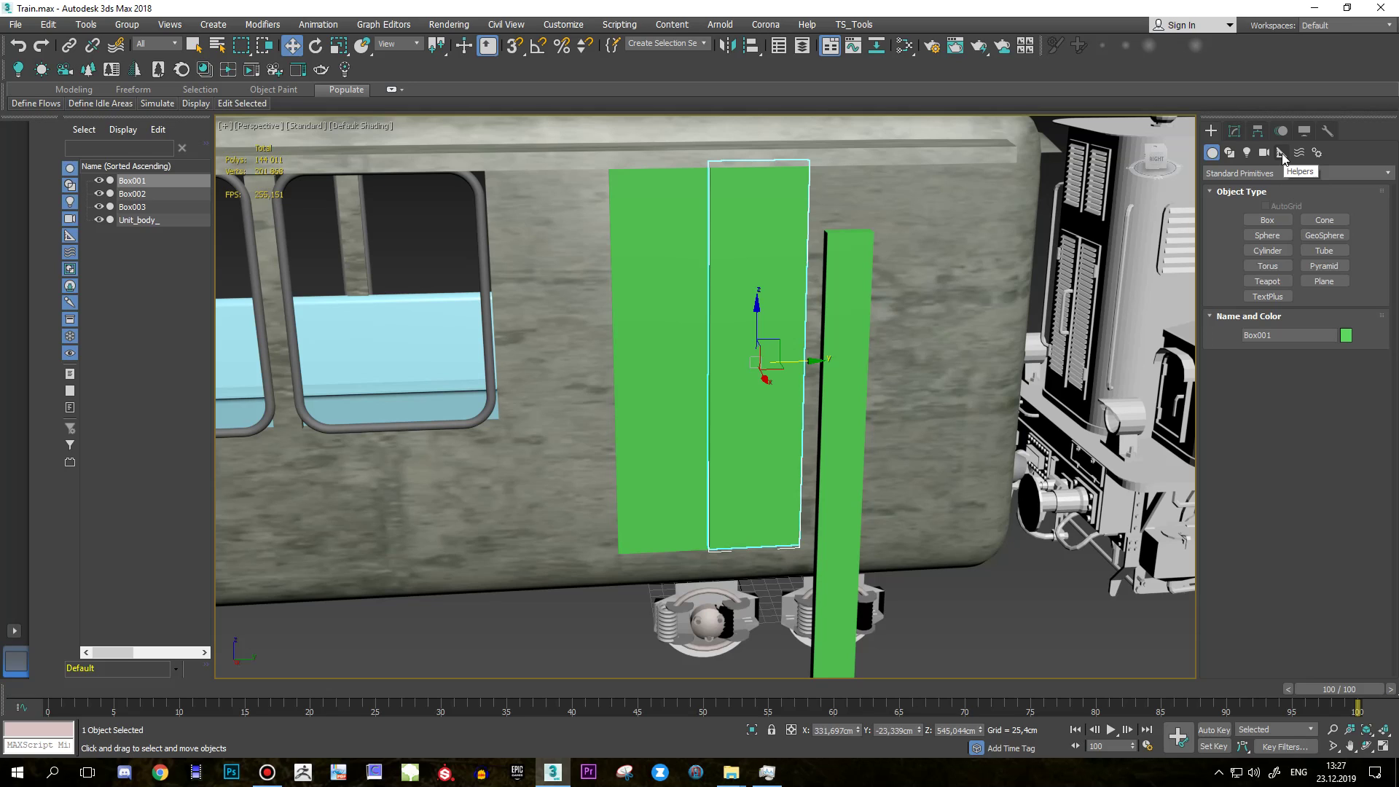
scroll(805, 436, "down", 5)
mouse_move(805, 436)
middle_mouse_down("alt")
mouse_move(819, 461)
mouse_move(824, 449)
mouse_move(806, 475)
middle_mouse_up("alt")
scroll(820, 457, "up", 3)
scroll(821, 463, "down", 3)
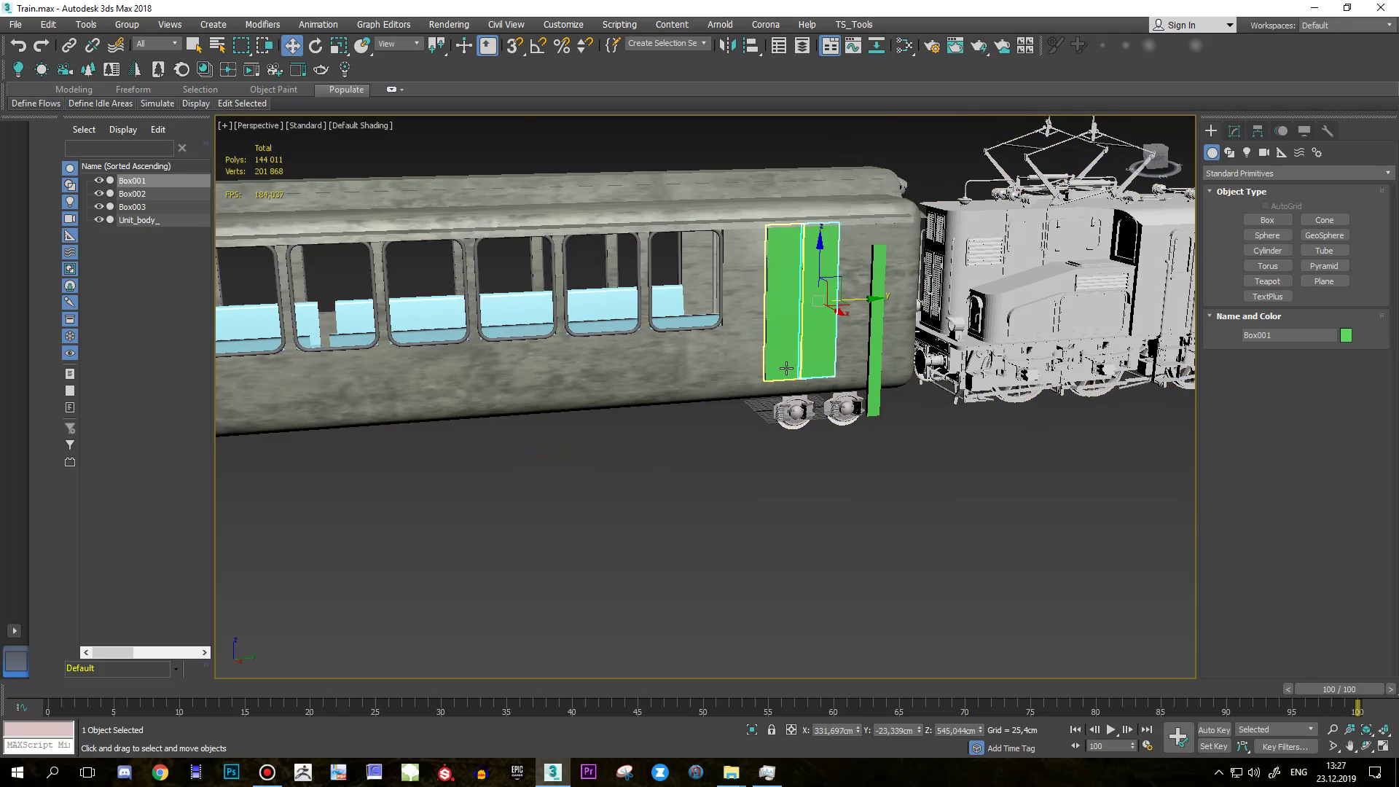
left_click(868, 381)
mouse_move(867, 380)
middle_mouse_down("alt")
mouse_move(982, 371)
mouse_move(549, 335)
middle_mouse_up("alt")
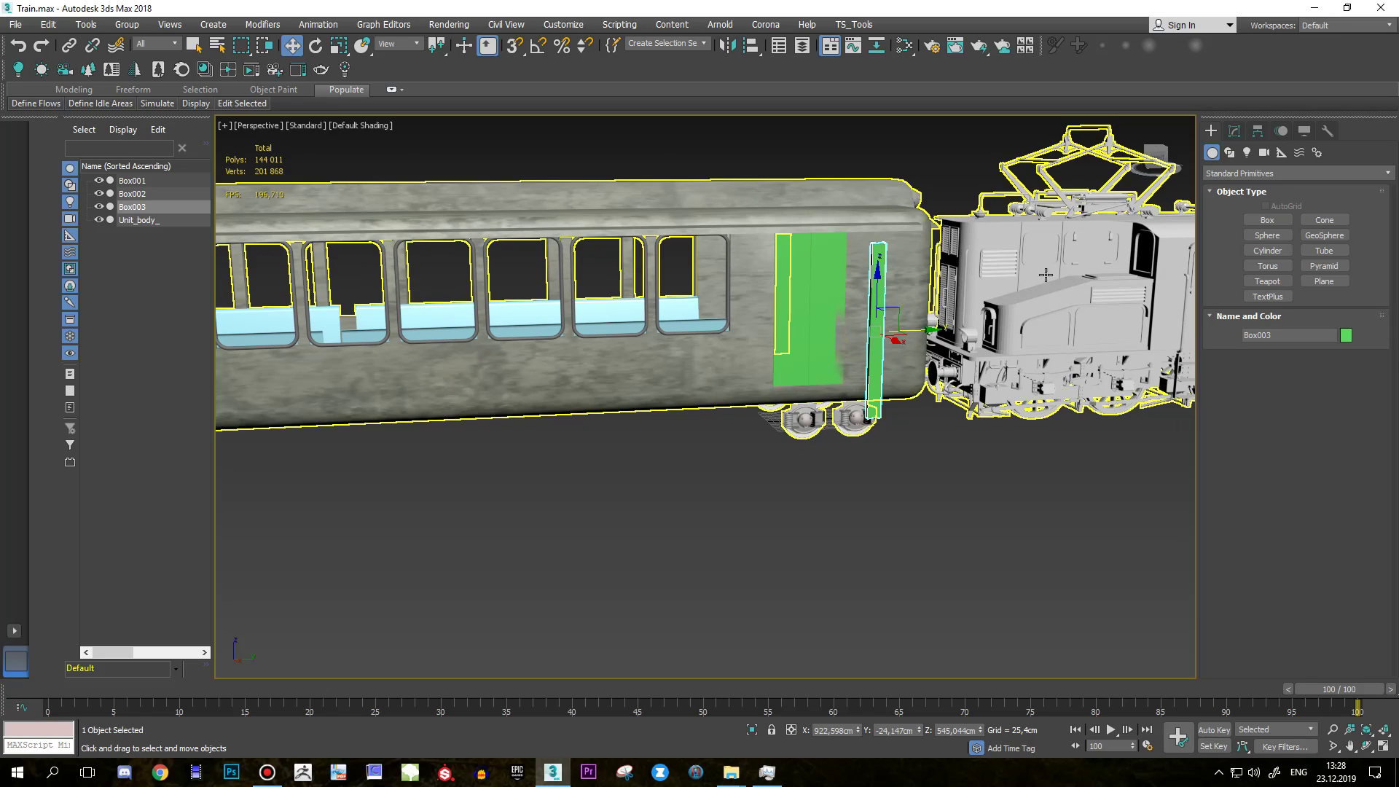
left_click(1282, 153)
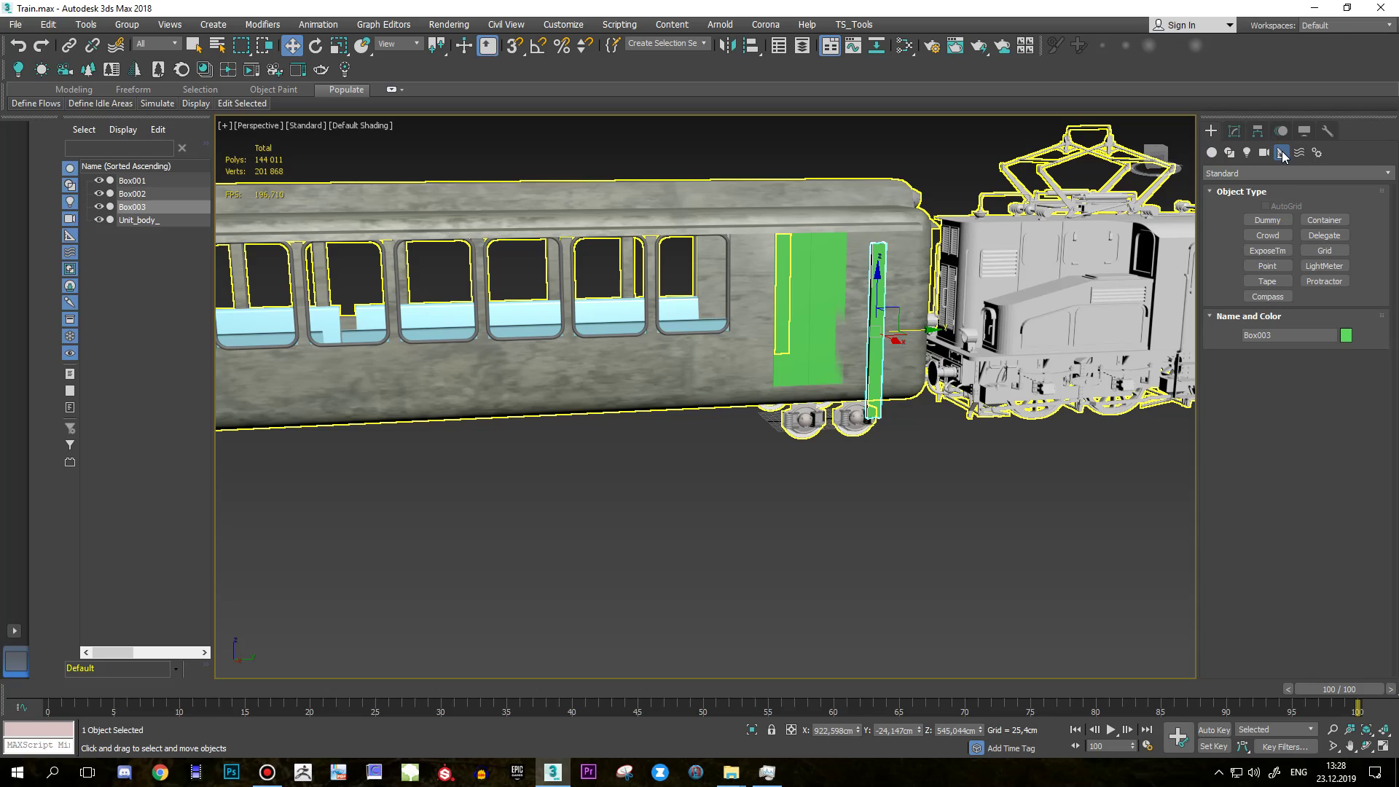
left_click(1268, 220)
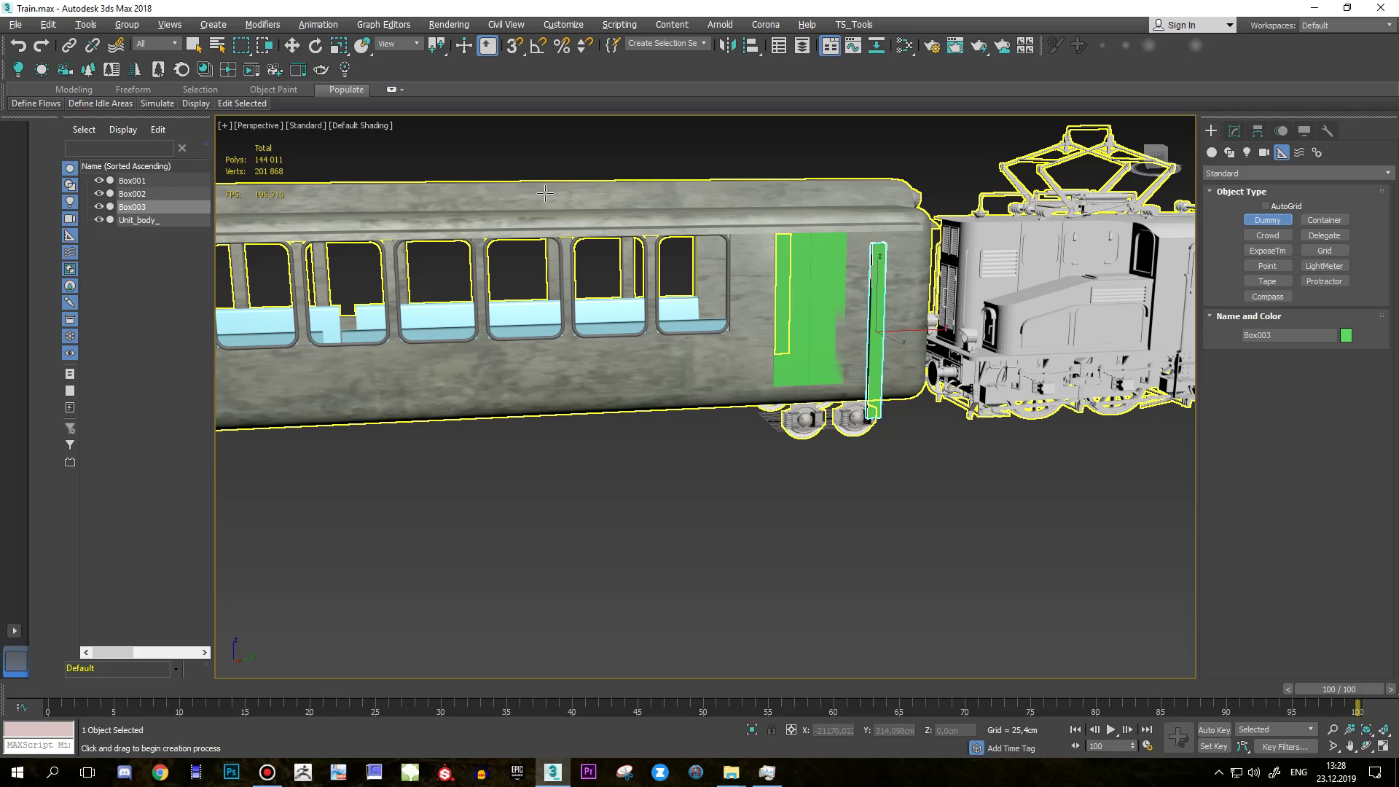
Draw a Dummy001 helper and raise it along Z.
middle_click_drag(776, 229, 769, 312, "alt")
left_click_drag(609, 411, 628, 421)
middle_click_drag(727, 421, 793, 349, "alt")
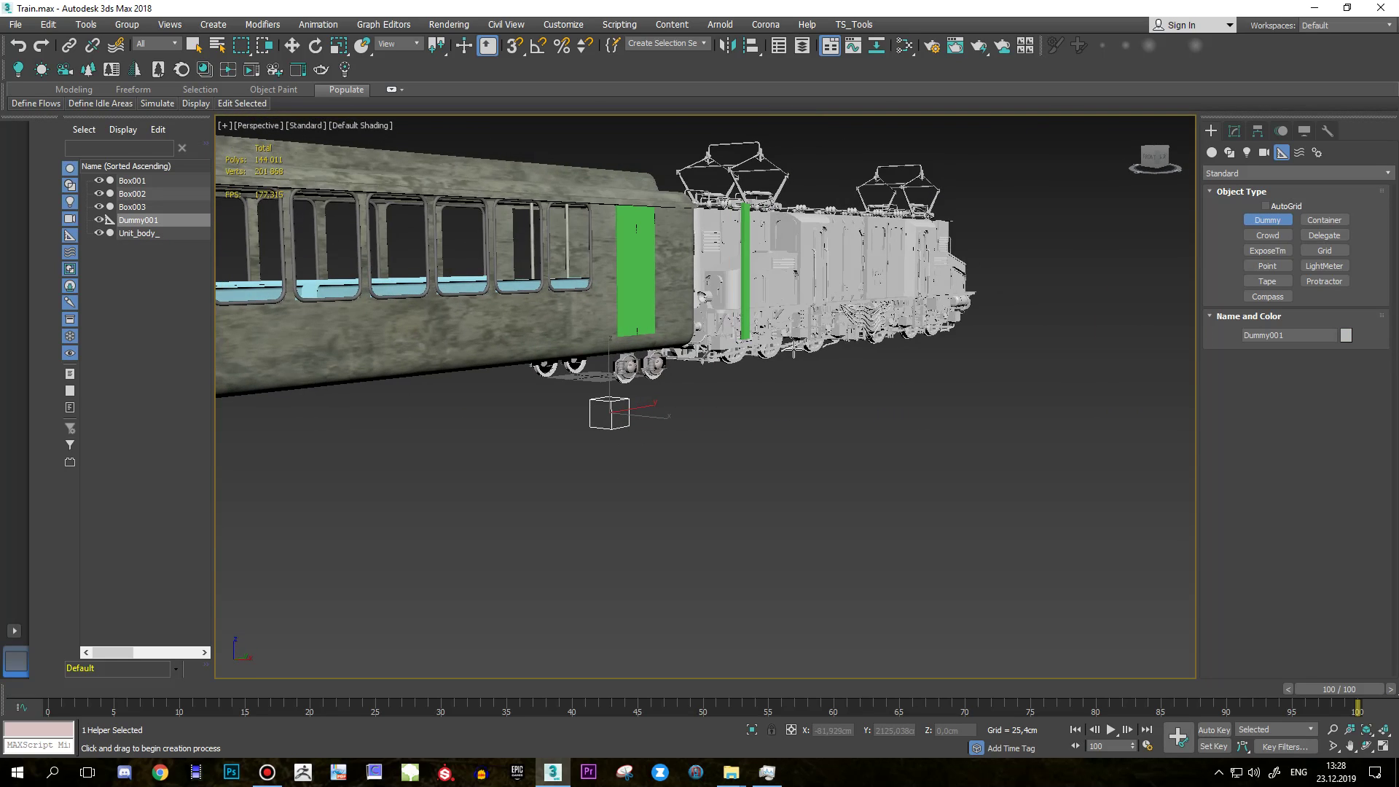
key("w")
mouse_move(613, 350)
left_mouse_down()
mouse_move(616, 257)
mouse_move(617, 292)
left_mouse_up()
mouse_move(656, 349)
middle_mouse_down("alt")
mouse_move(705, 453)
mouse_move(672, 374)
middle_mouse_up("alt")
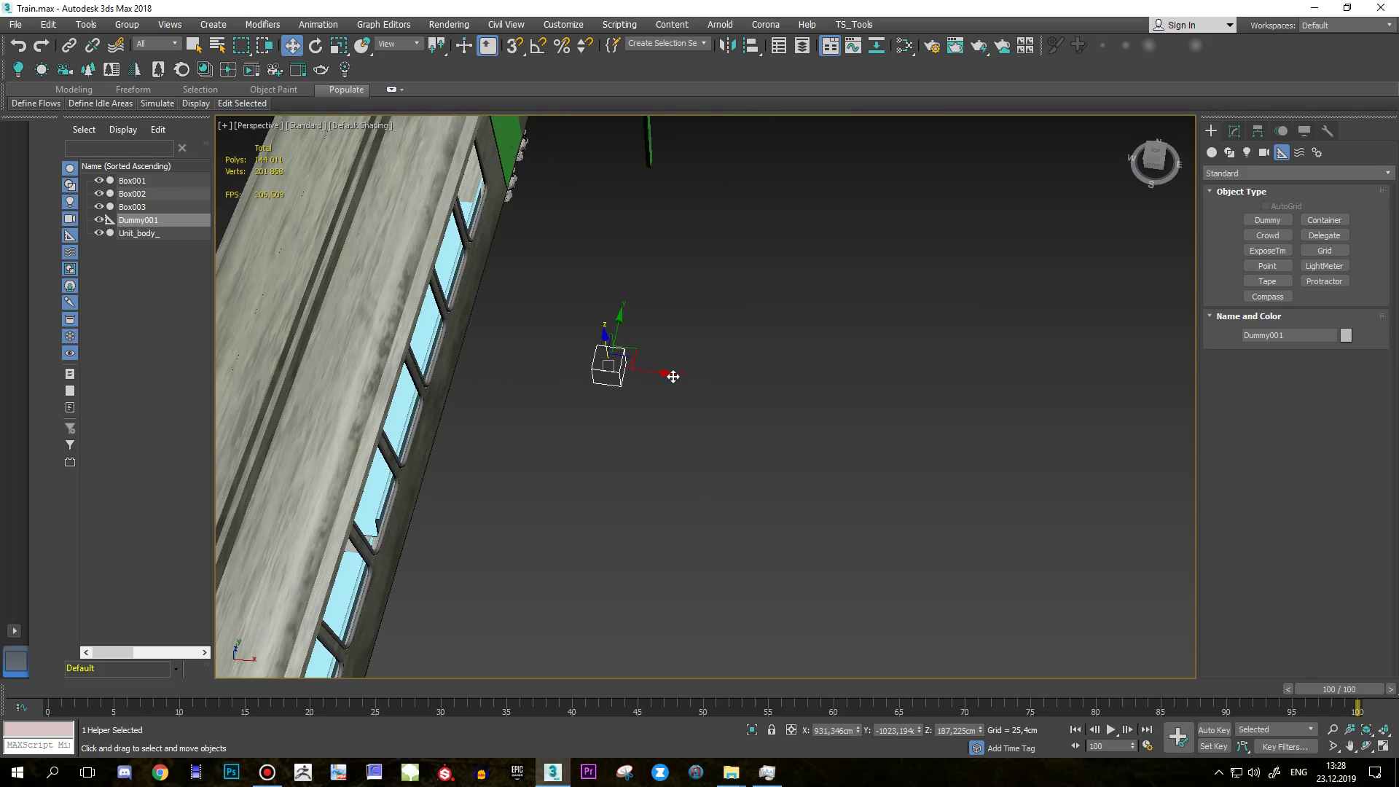
left_click_drag(678, 381, 654, 377)
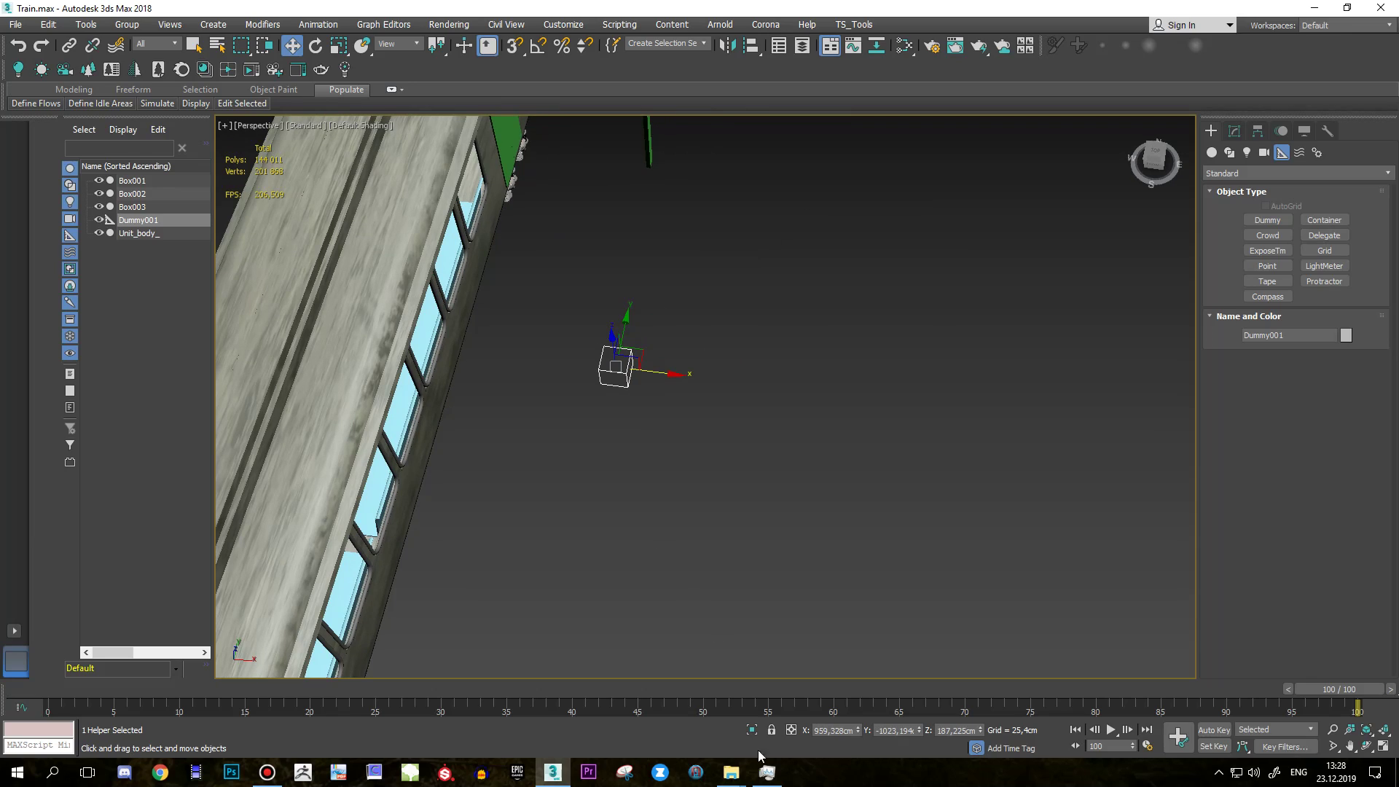
Set Dummy001's X and Y positions to 0.
double_click(850, 731)
type("0")
key("Return")
double_click(896, 731)
type("0")
key("Return")
Raise Dummy001 above the carriage roof, slide it along X to the edge, and begin a copy.
mouse_move(822, 468)
middle_mouse_down("alt")
mouse_move(508, 280)
mouse_move(672, 449)
middle_mouse_up("alt")
left_click_drag(602, 365, 637, 131)
mouse_move(637, 131)
middle_mouse_down("alt")
mouse_move(750, 209)
mouse_move(625, 189)
middle_mouse_up("alt")
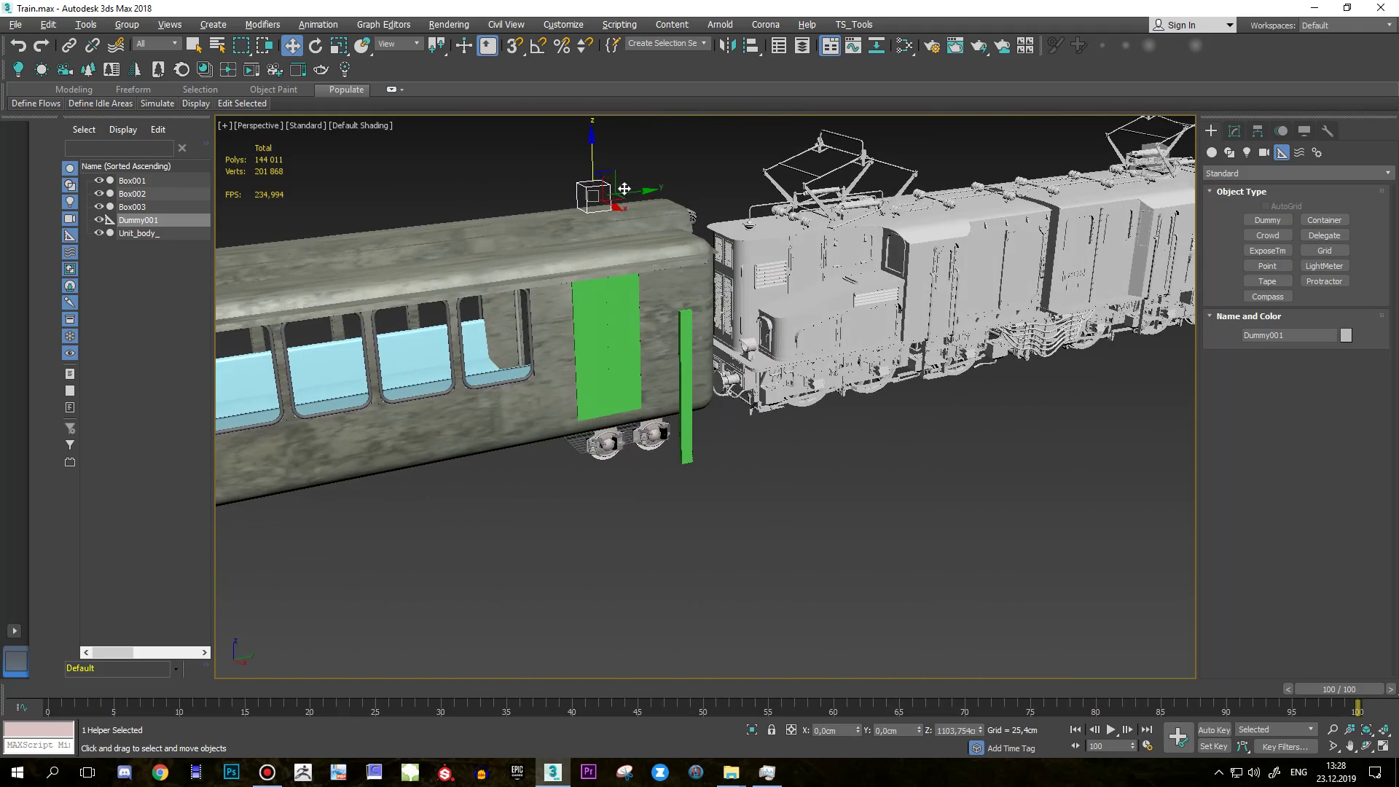
left_click_drag(596, 153, 596, 150)
mouse_move(597, 202)
middle_mouse_down("alt")
mouse_move(556, 182)
mouse_move(623, 242)
mouse_move(617, 346)
mouse_move(705, 262)
middle_mouse_up("alt")
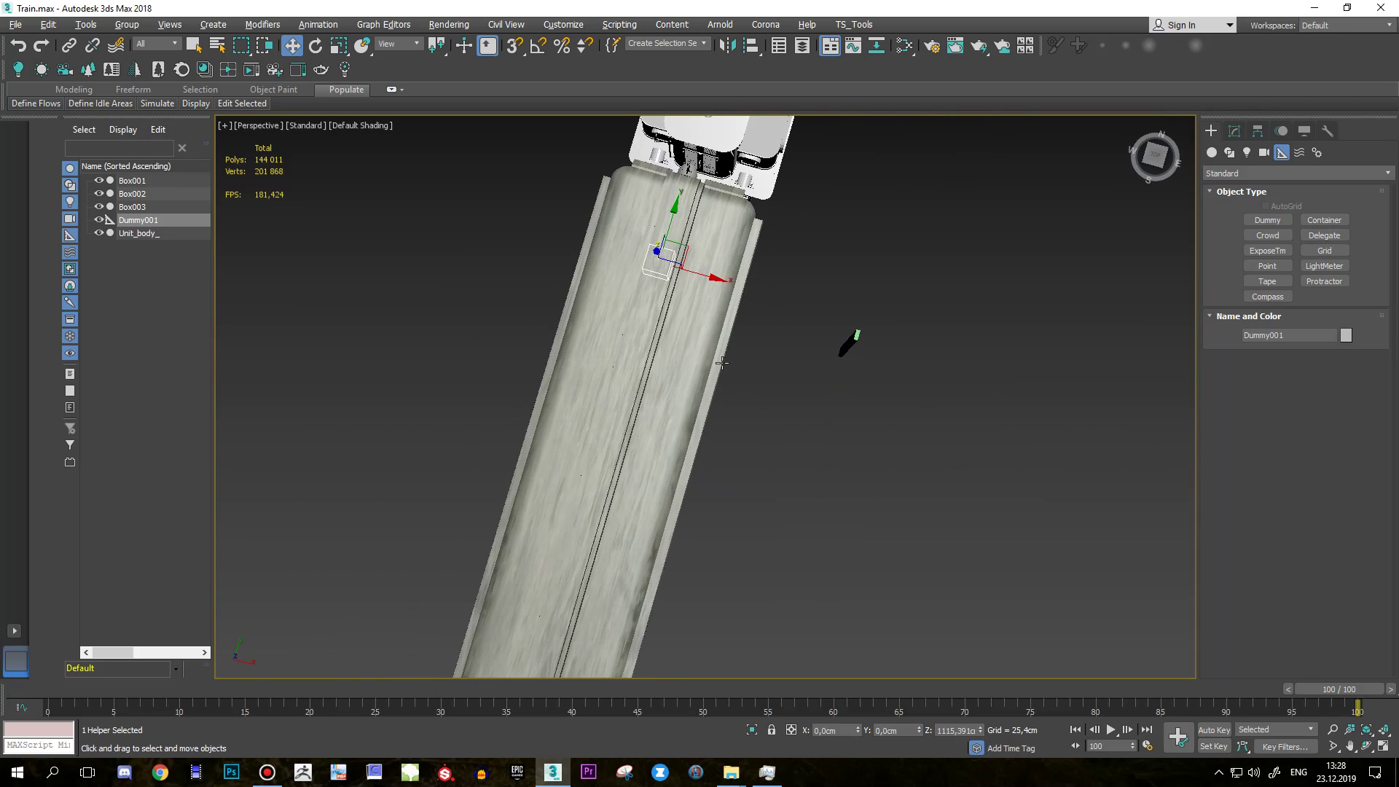
left_click_drag(714, 276, 791, 315)
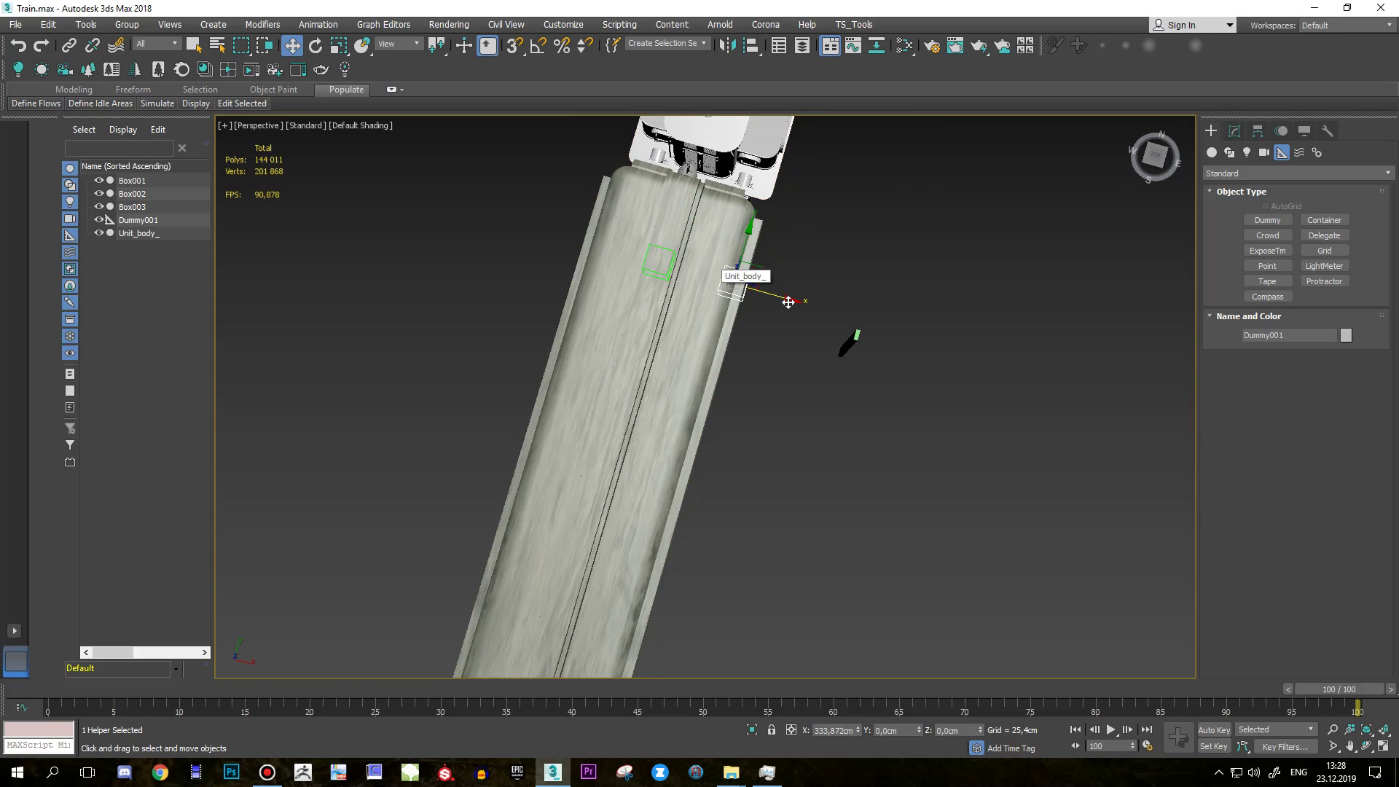
key("Return")
scroll(794, 299, "up", 3)
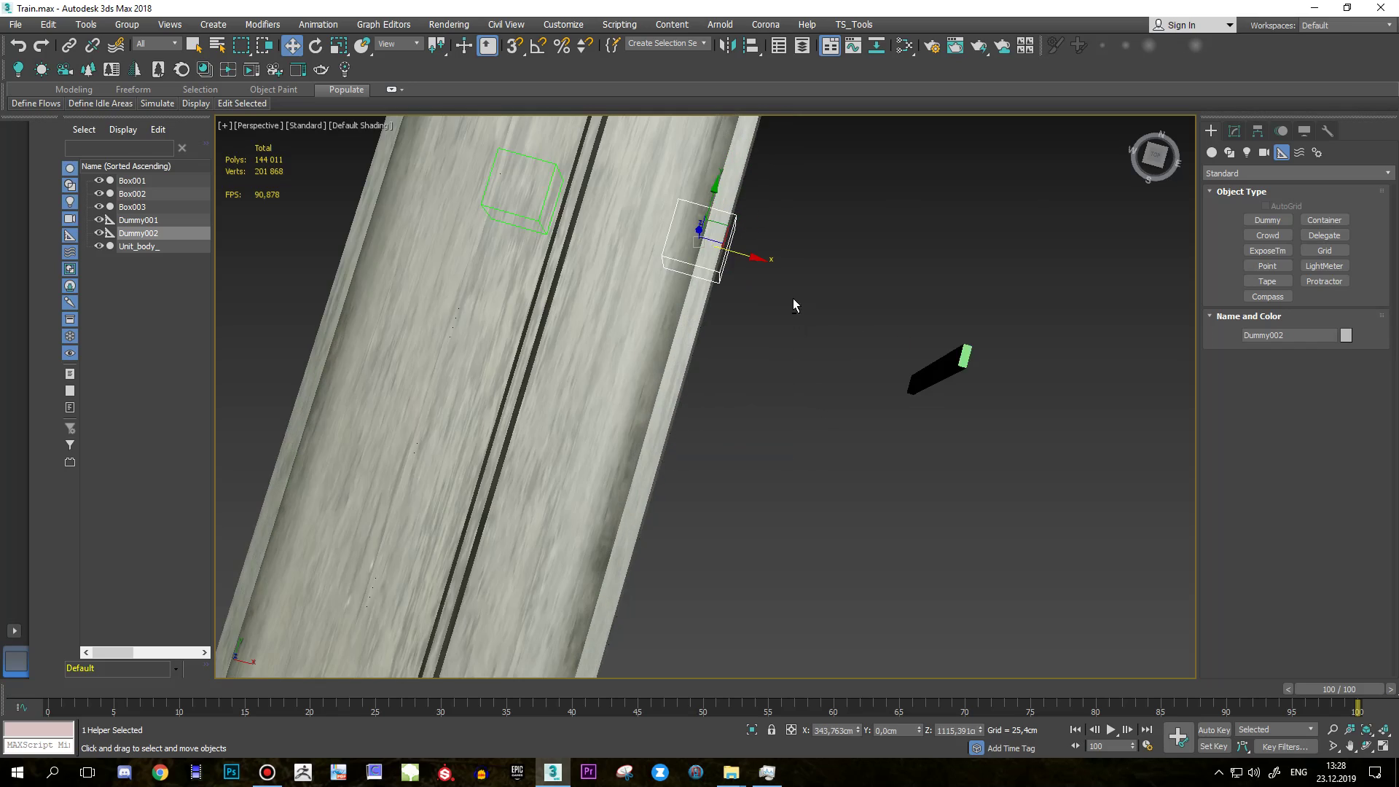
Place the Dummy002 clone across the carriage and create a Dummy003 copy.
middle_click_drag(793, 299, 664, 228, "alt")
mouse_move(758, 239)
left_mouse_down()
mouse_move(660, 250)
mouse_move(780, 244)
left_mouse_up()
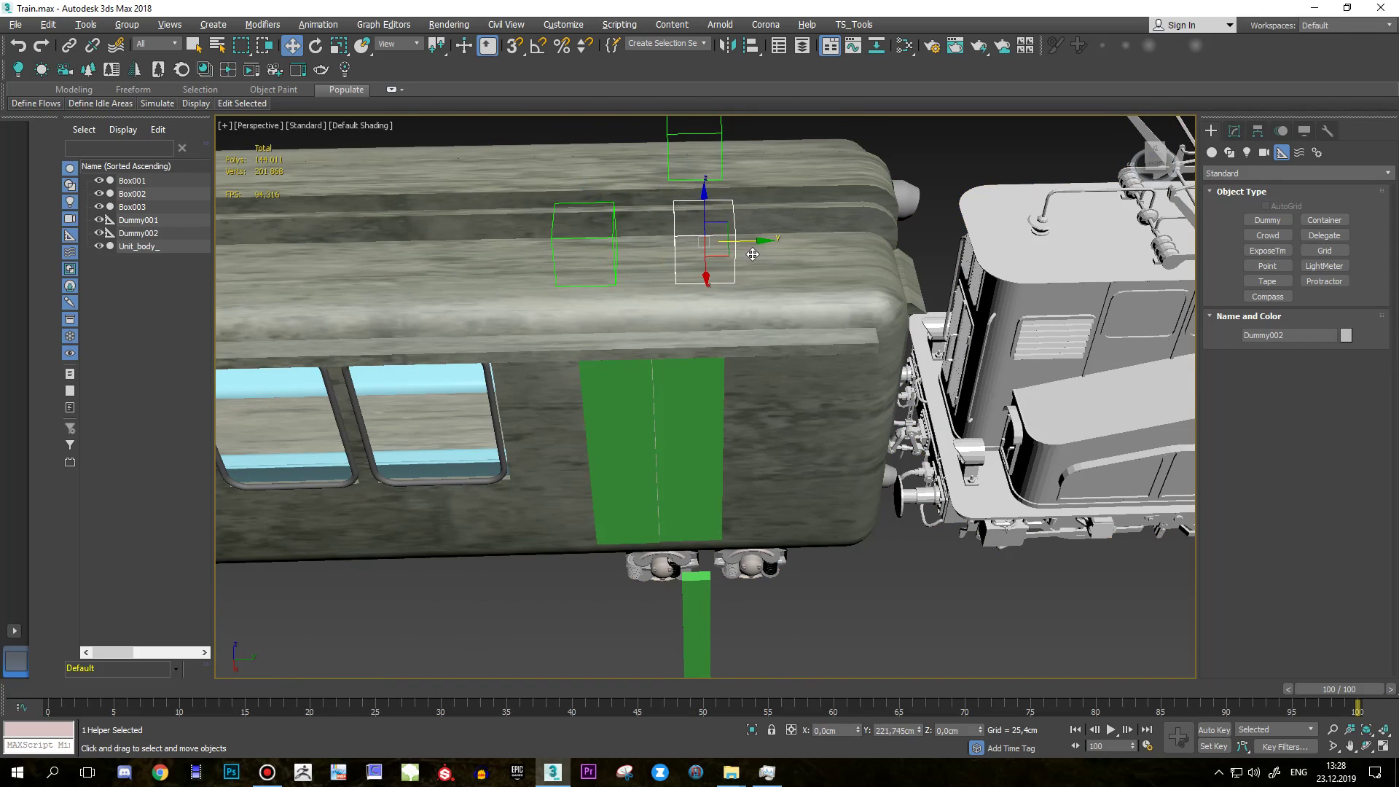
key("Return")
left_click(615, 217, "ctrl")
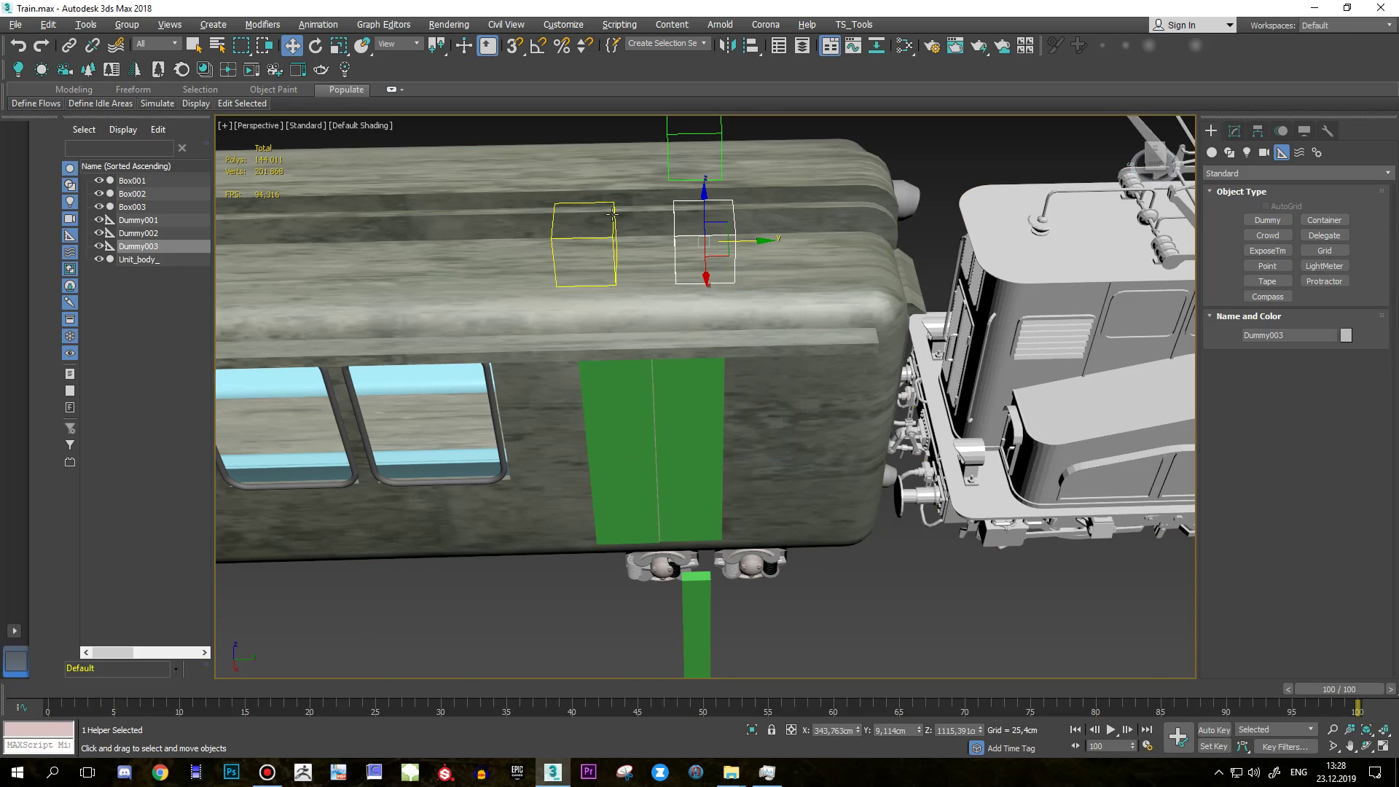
Lower Dummy002 and Dummy003 along Z and slide them along X onto the door tops.
middle_click_drag(667, 244, 711, 219, "alt")
left_click_drag(710, 219, 717, 367)
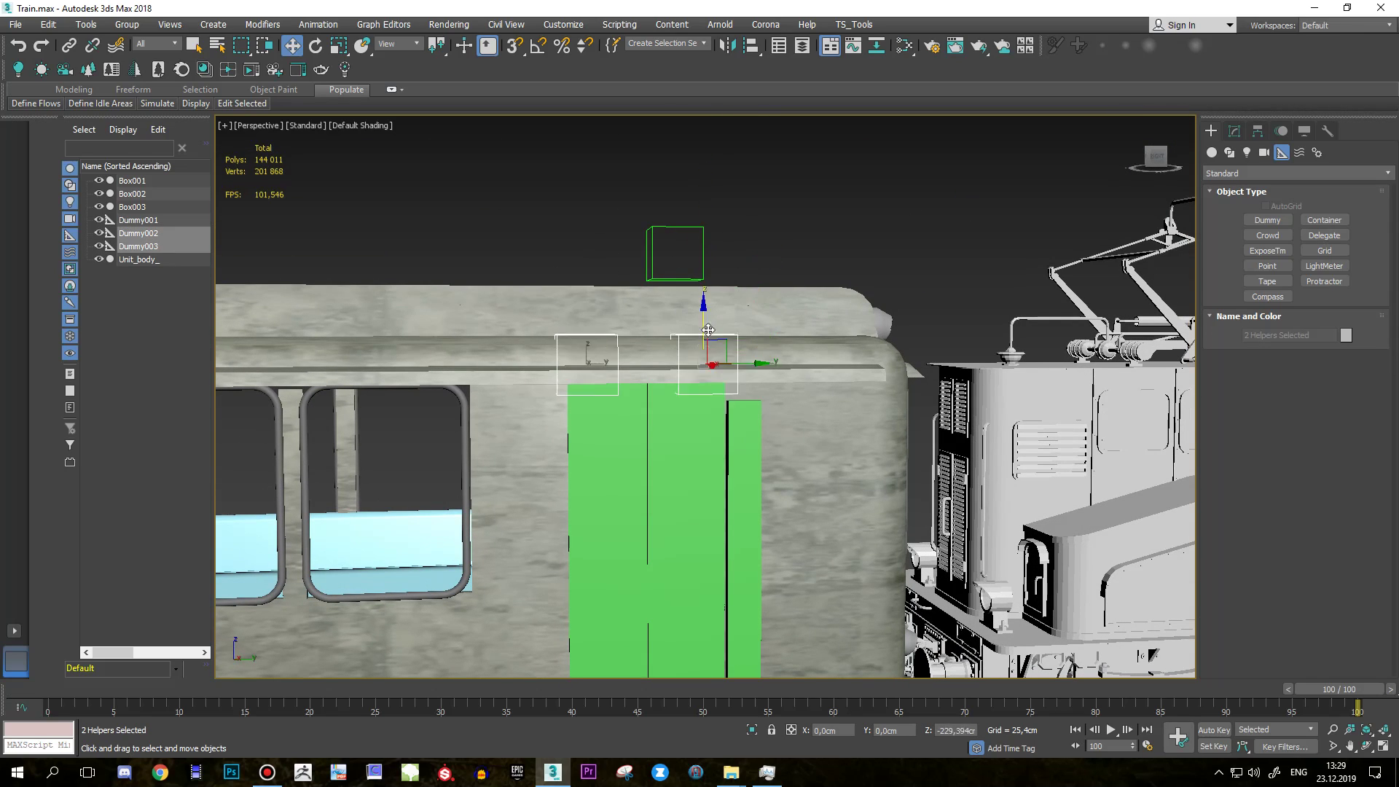
middle_click_drag(717, 366, 751, 415, "alt")
left_click_drag(751, 416, 759, 425)
mouse_move(759, 425)
middle_mouse_down("alt")
mouse_move(653, 455)
mouse_move(733, 445)
middle_mouse_up("alt")
left_click(656, 460)
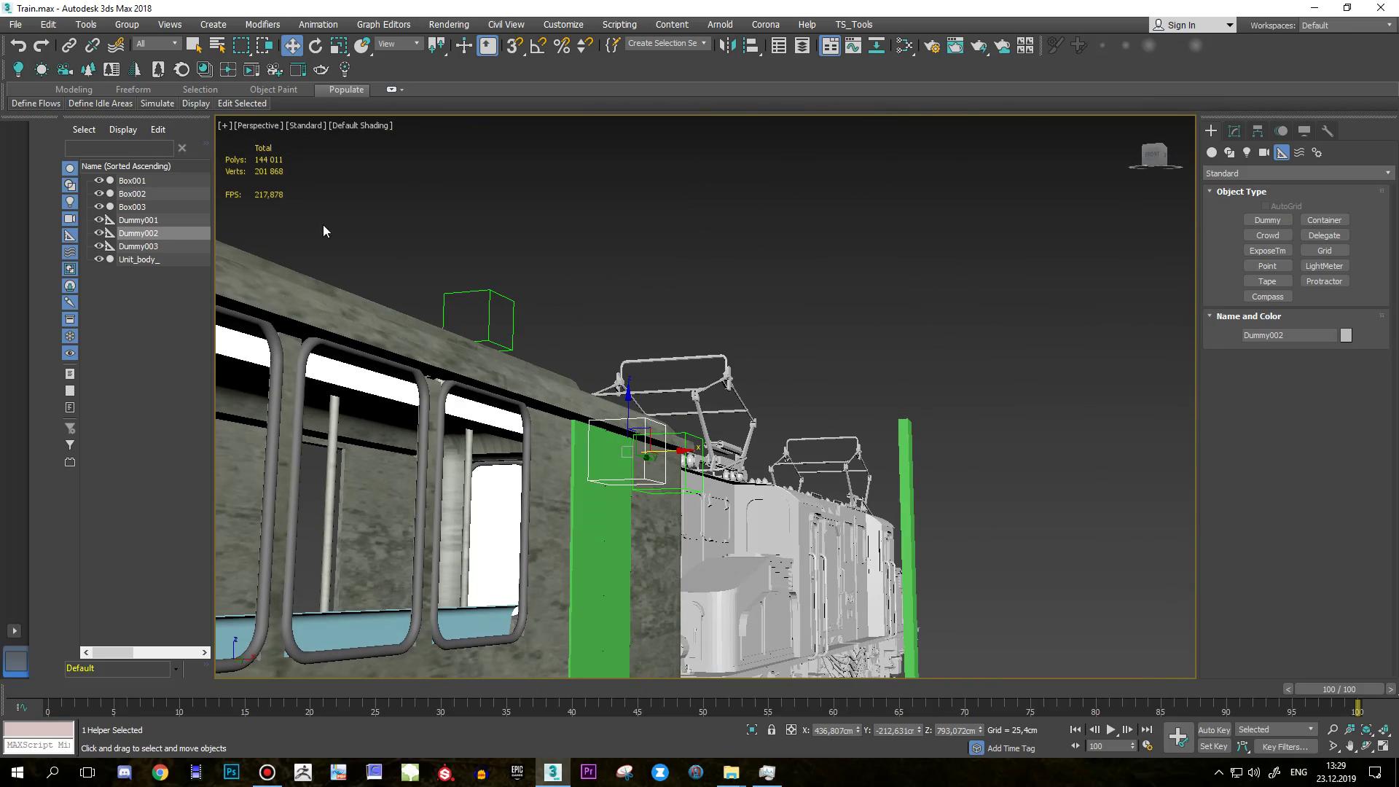
Rename Dummy002 to LeftDoor and Dummy003 to RightDoor.
left_click(156, 233)
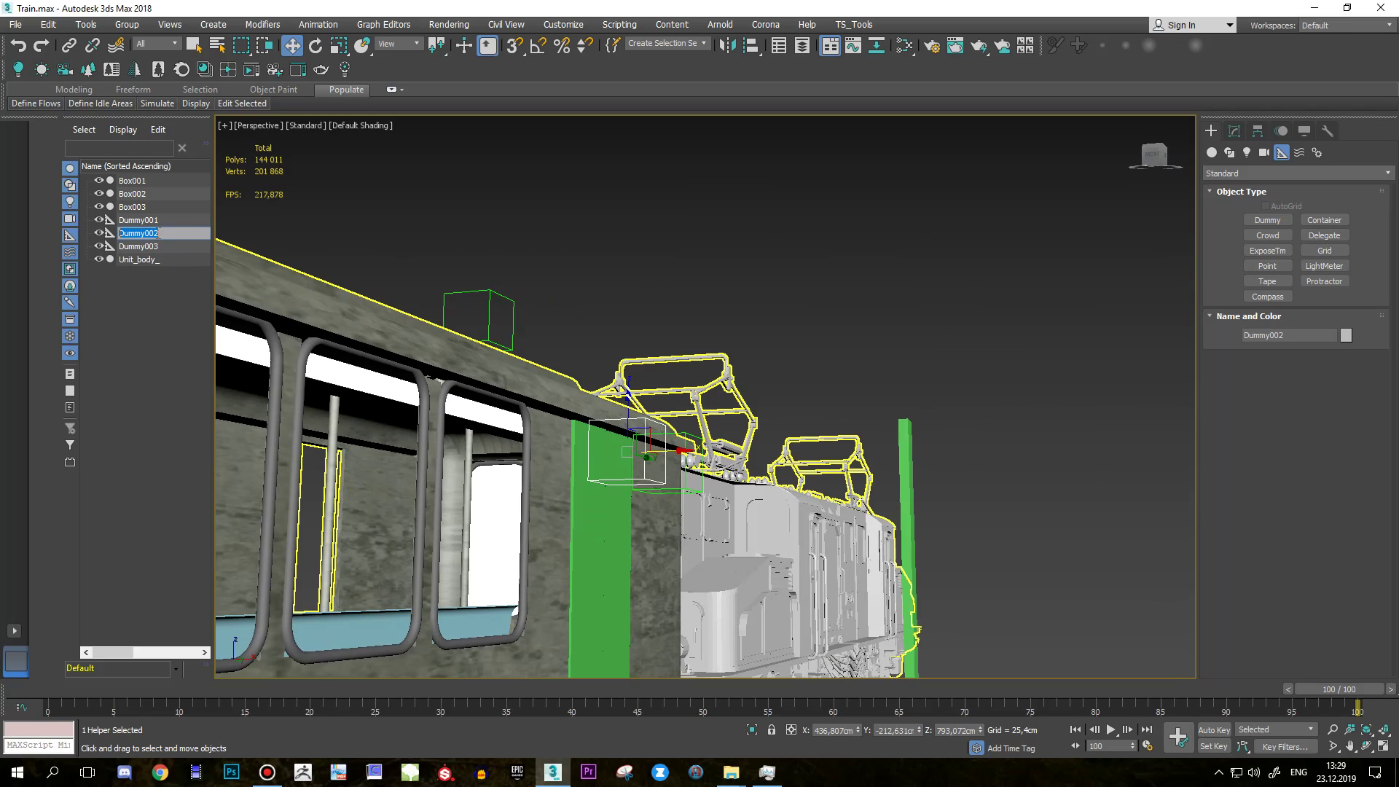
type("LeftDoor")
key("Return")
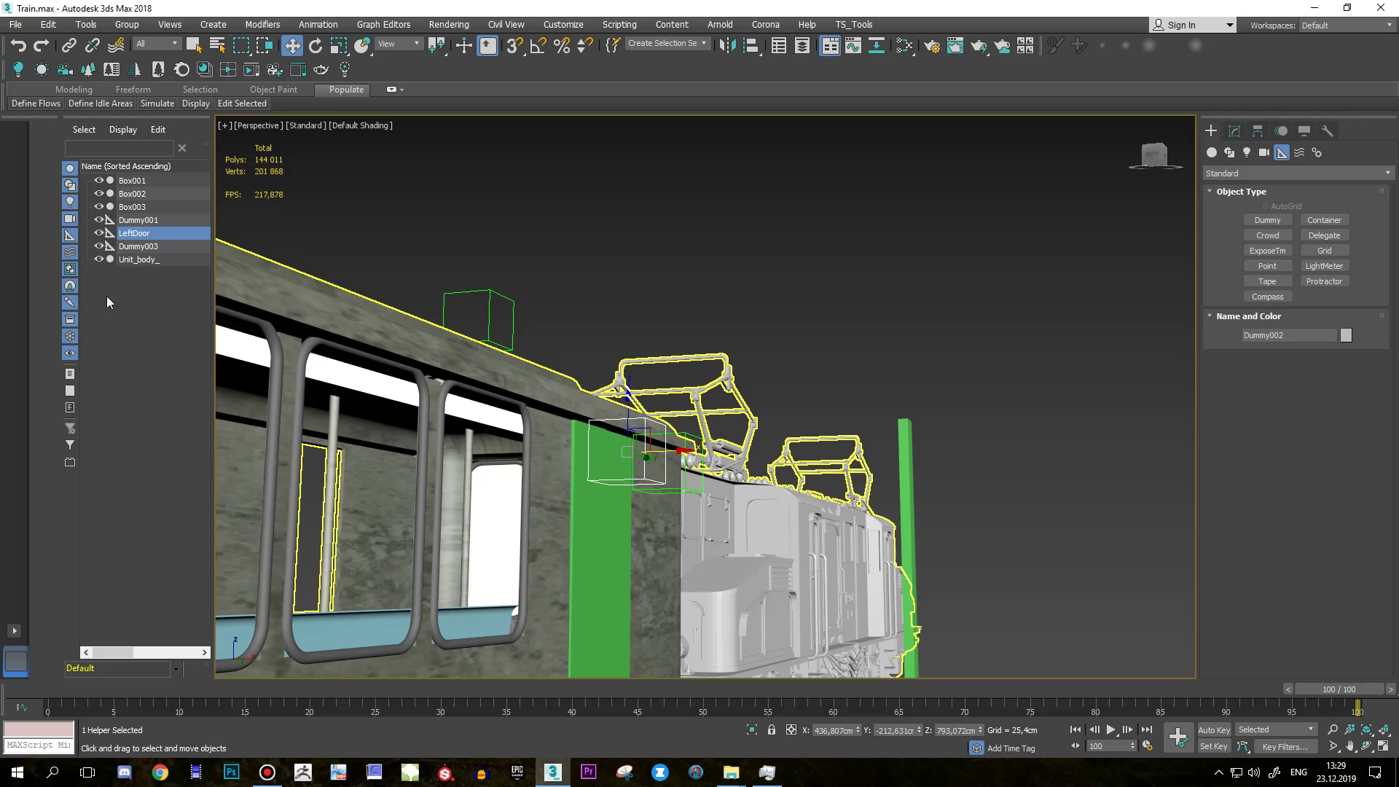
left_click(695, 492)
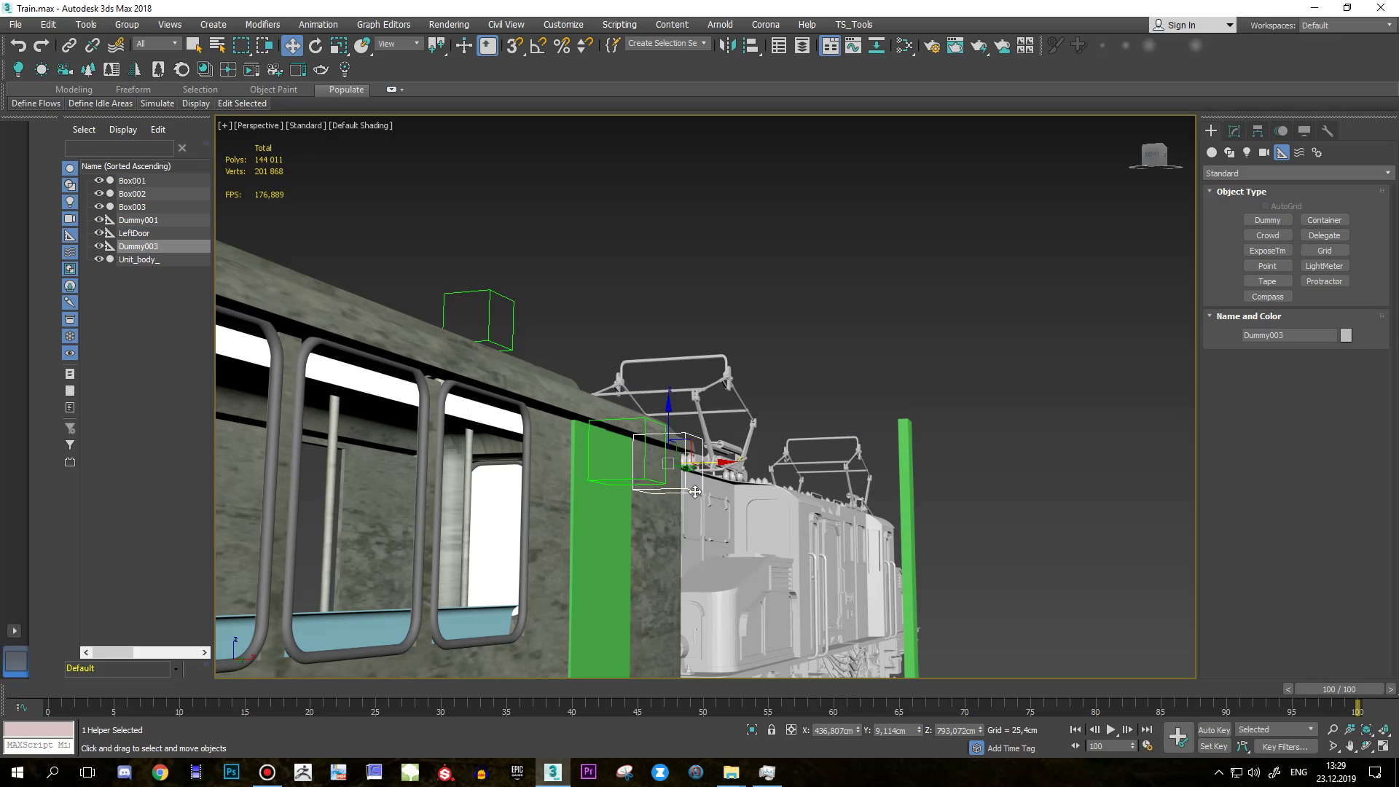
left_click(139, 249)
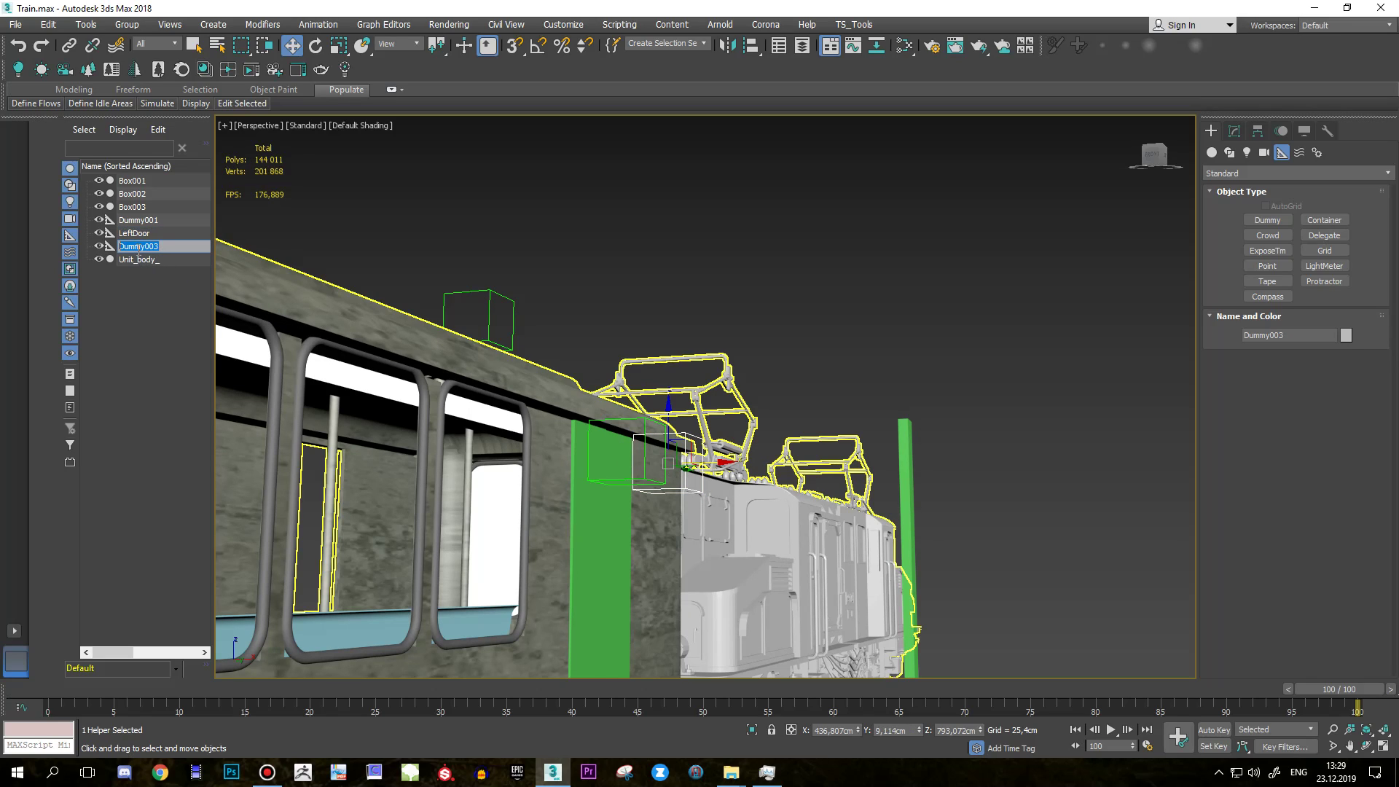
type("R")
type("r")
key("Return")
Rename Dummy001 to TrainBody.
left_click(512, 310)
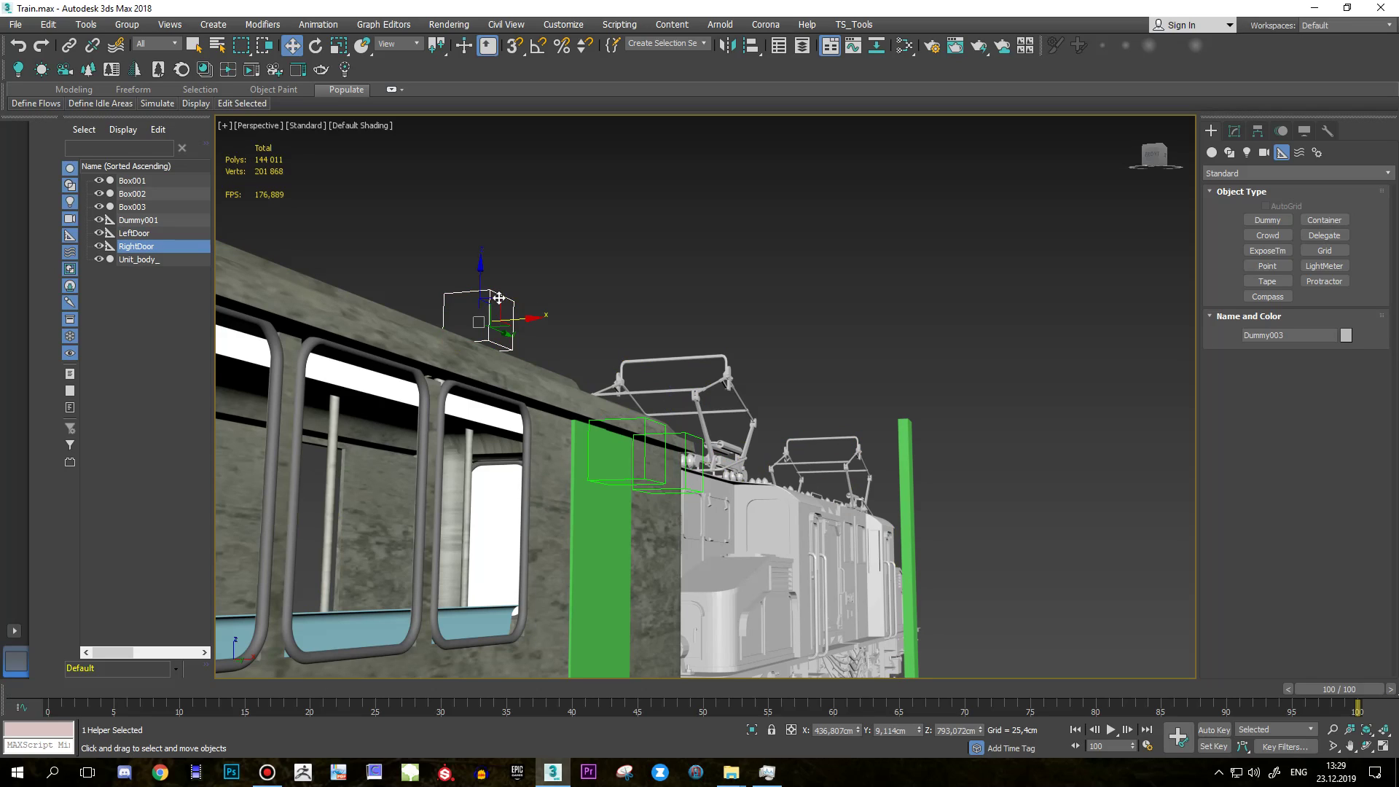
left_click(139, 220)
type("TrainBody")
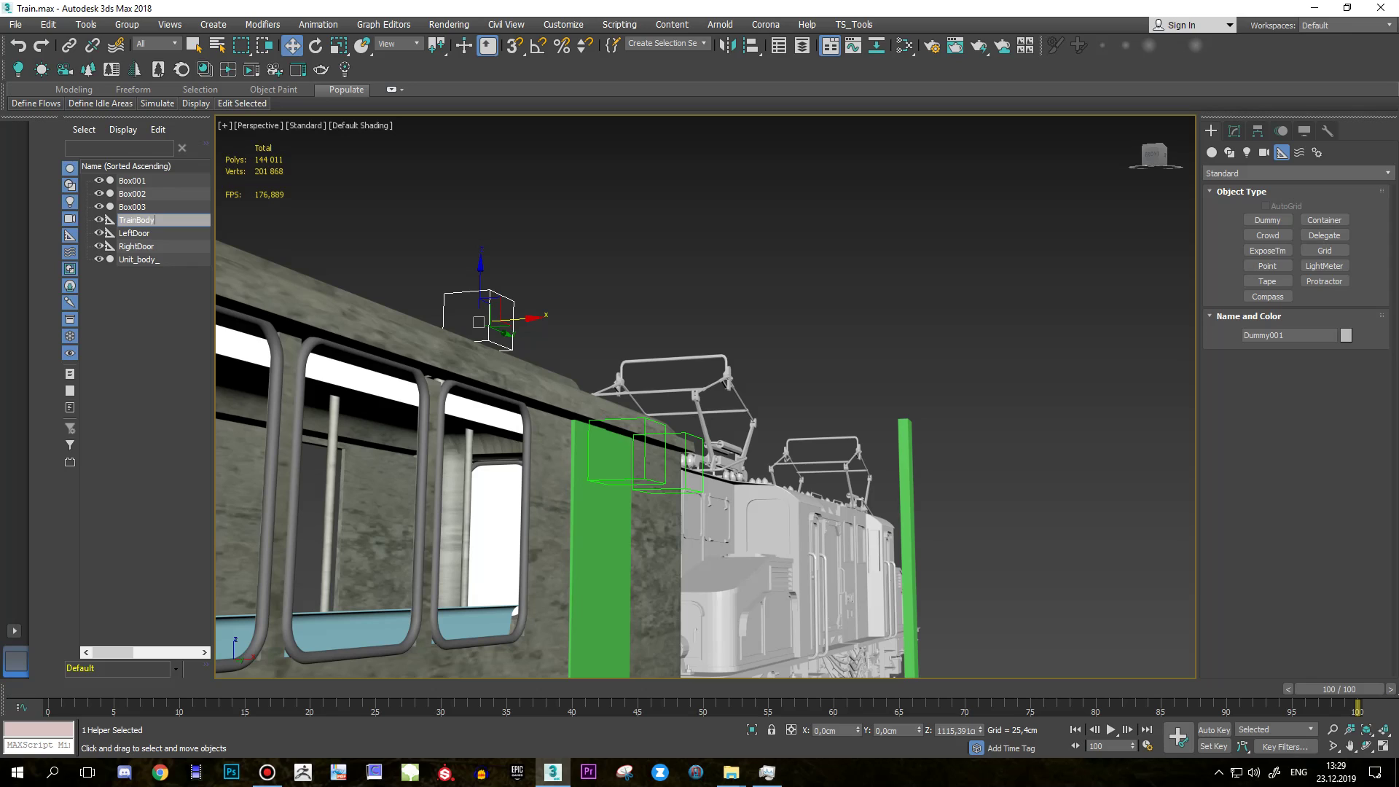
key("Return")
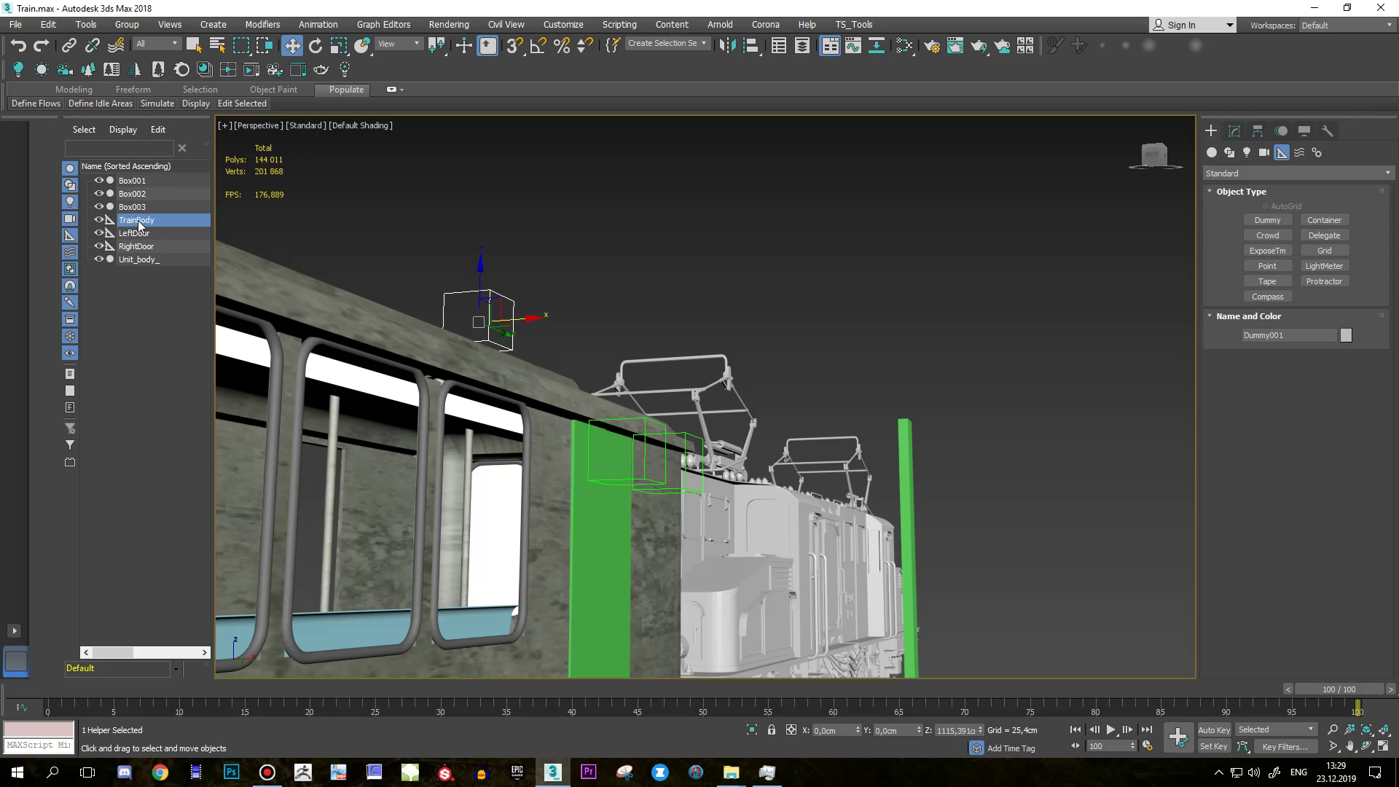
mouse_move(689, 296)
middle_mouse_down("alt")
mouse_move(601, 313)
mouse_move(896, 207)
middle_mouse_up("alt")
Link the Unit_body_ carriage model as a child of the TrainBody dummy.
scroll(523, 340, "up", 3)
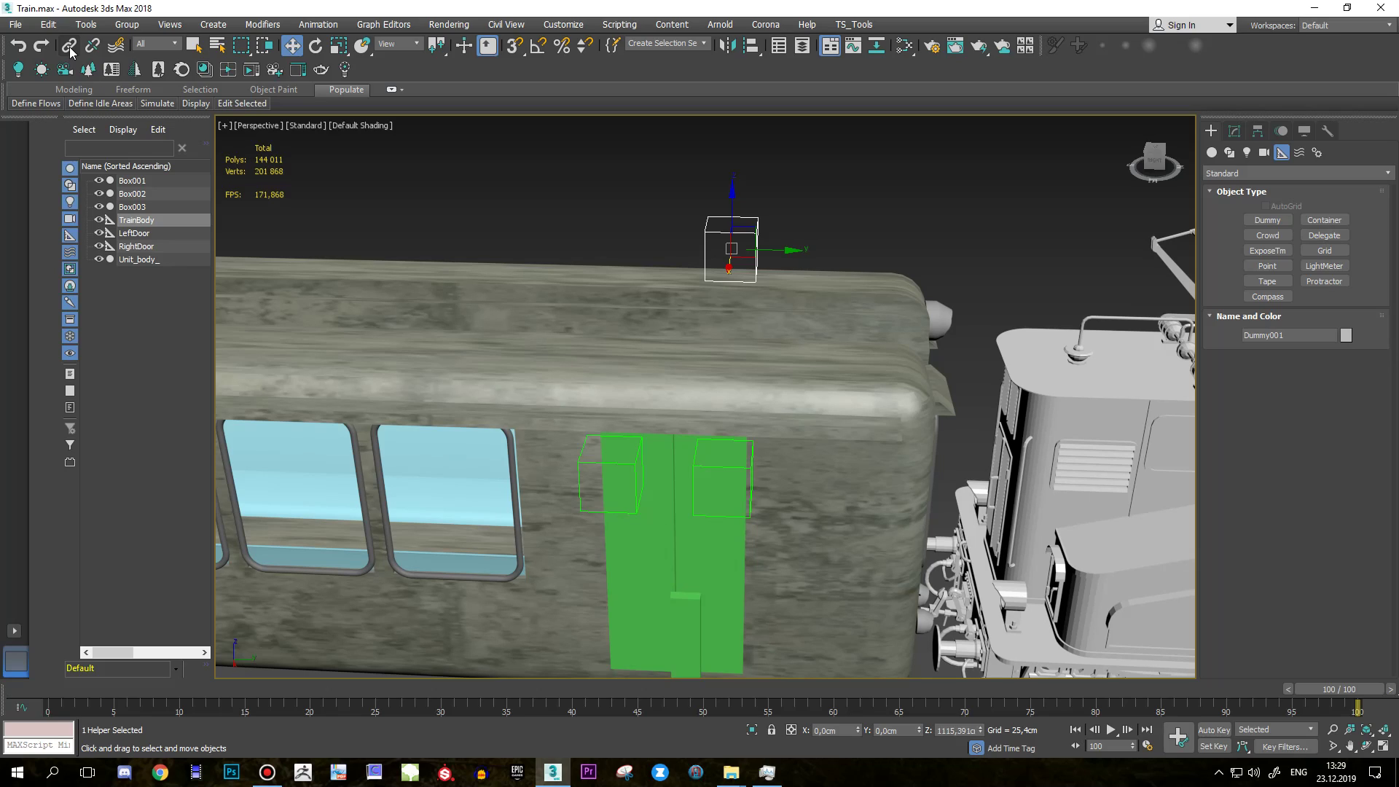
left_click(70, 46)
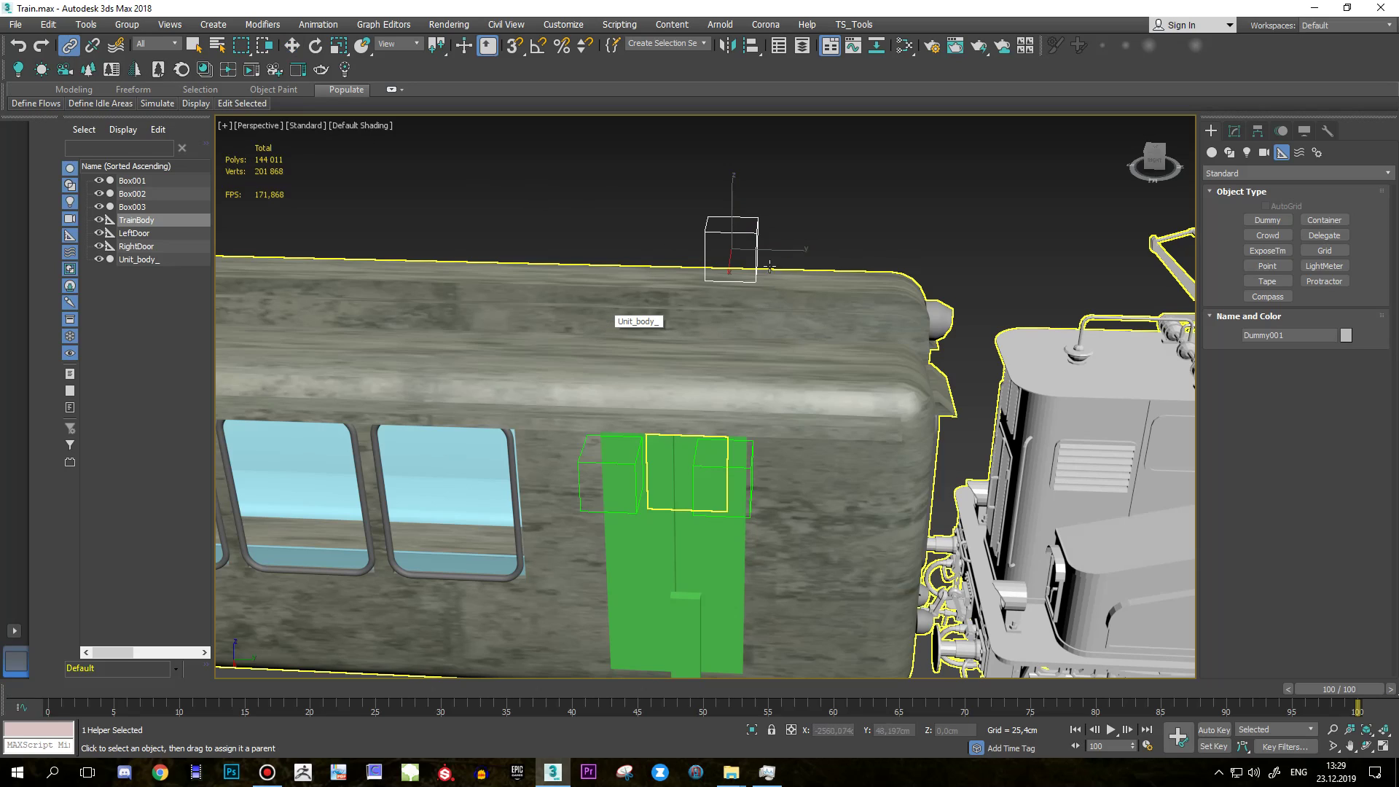
mouse_move(758, 237)
left_mouse_down()
mouse_move(631, 344)
mouse_move(764, 232)
left_mouse_up()
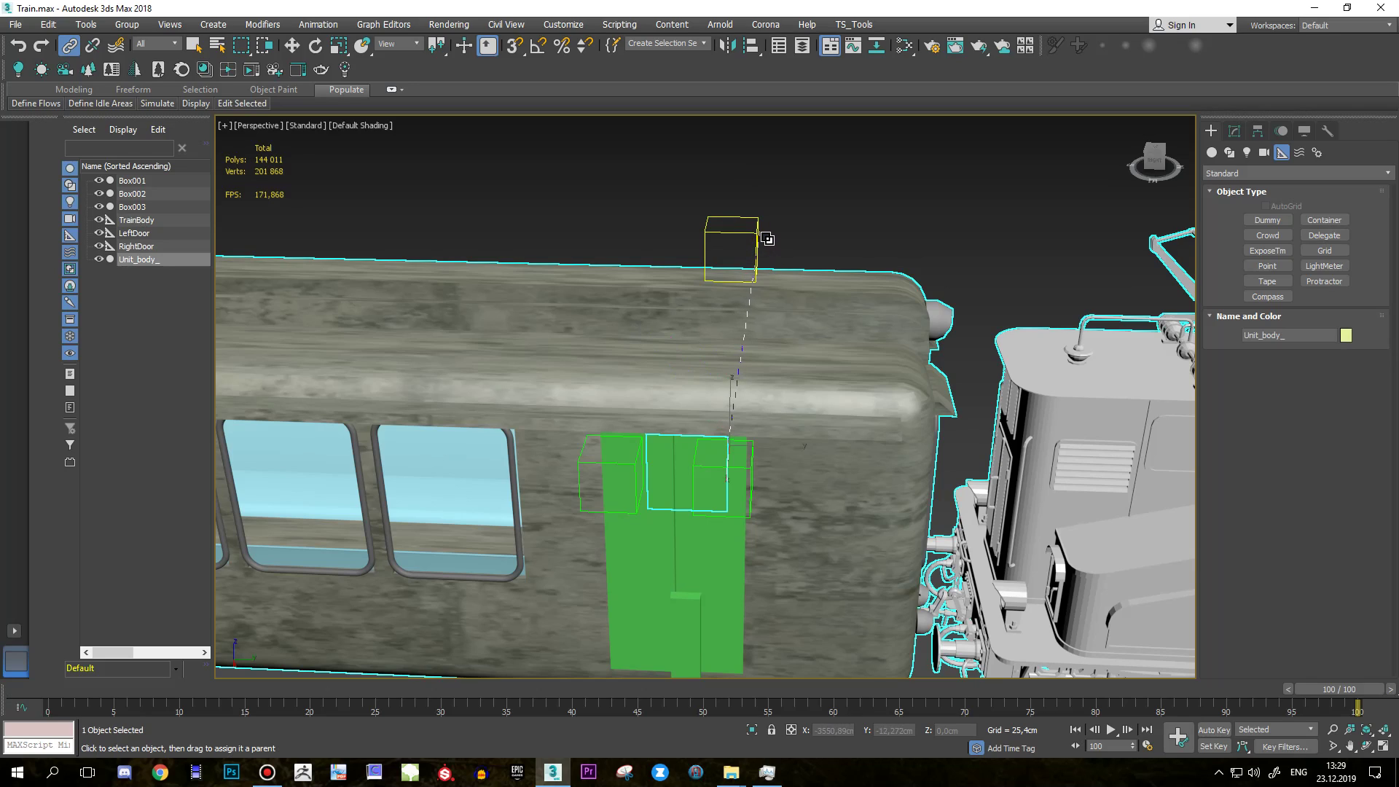
left_click_drag(766, 231, 766, 234)
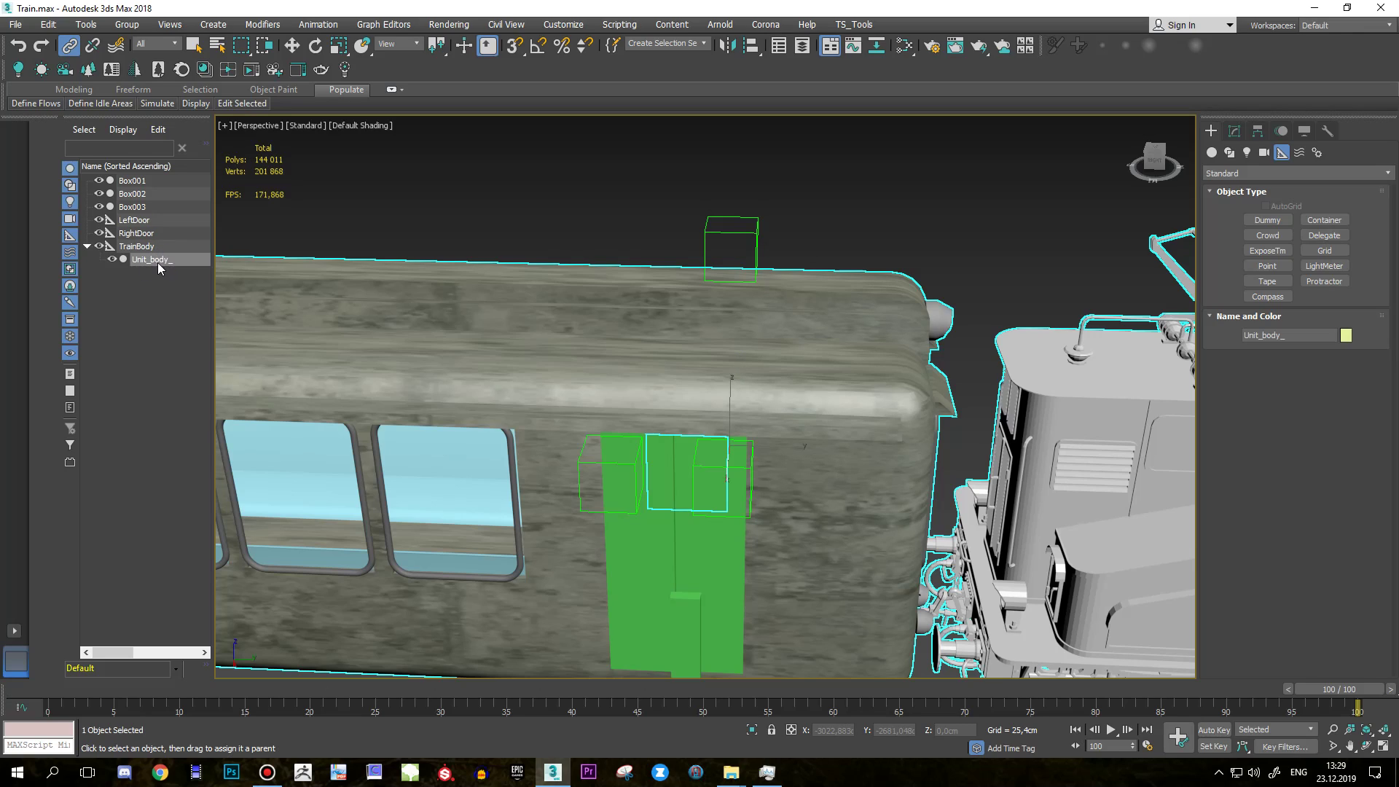
right_click(543, 219)
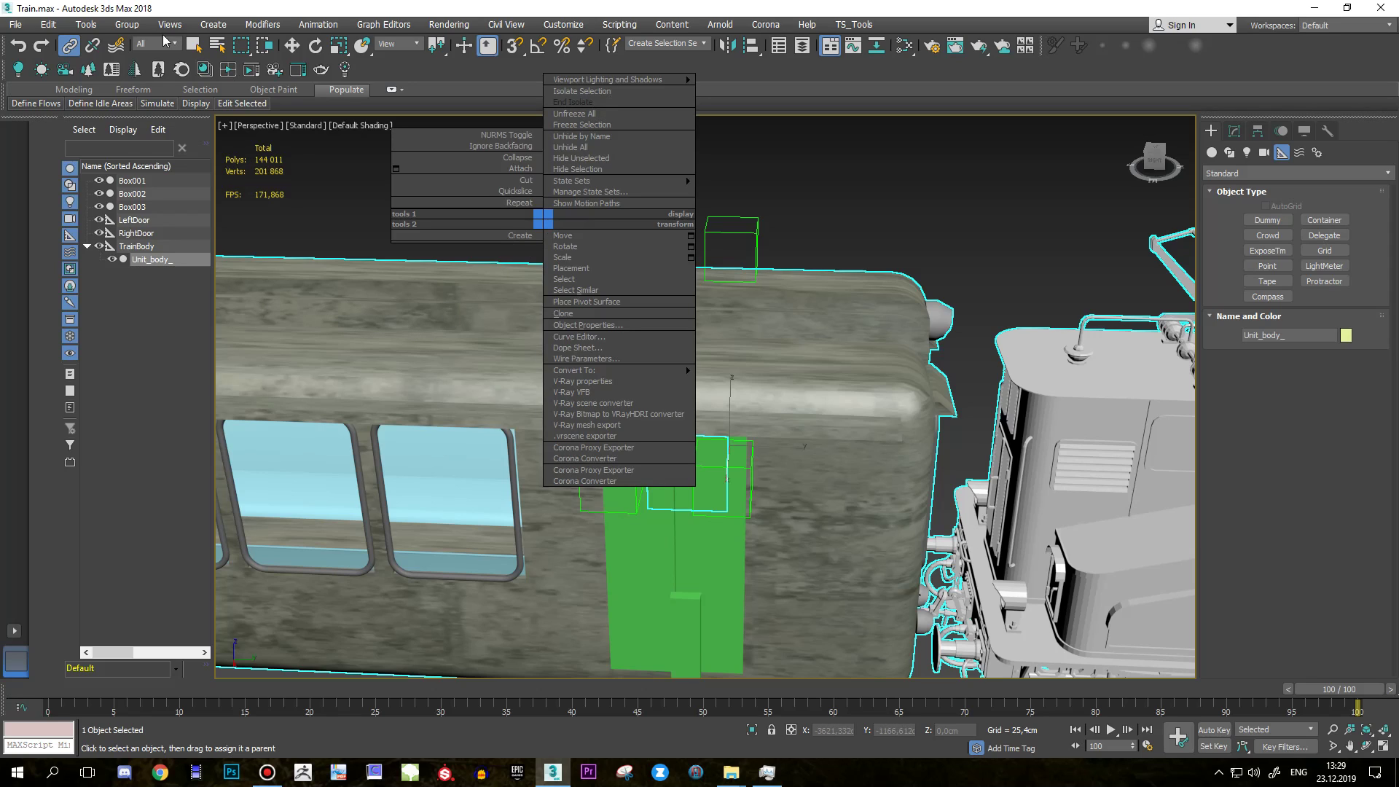
key("Escape")
Slide TrainBody along Y to confirm the carriage follows it.
key("w")
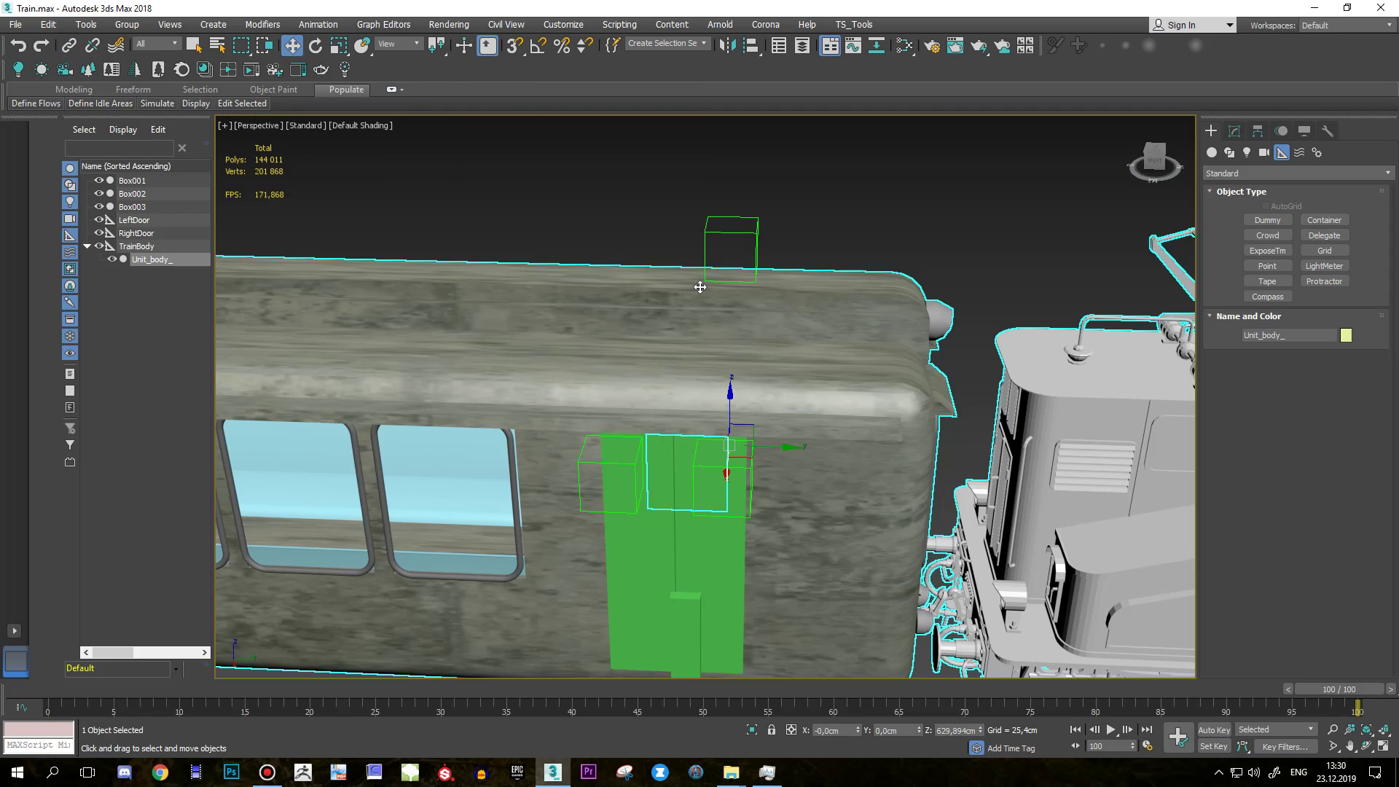
left_click(757, 252)
middle_click_drag(798, 264, 788, 248, "alt")
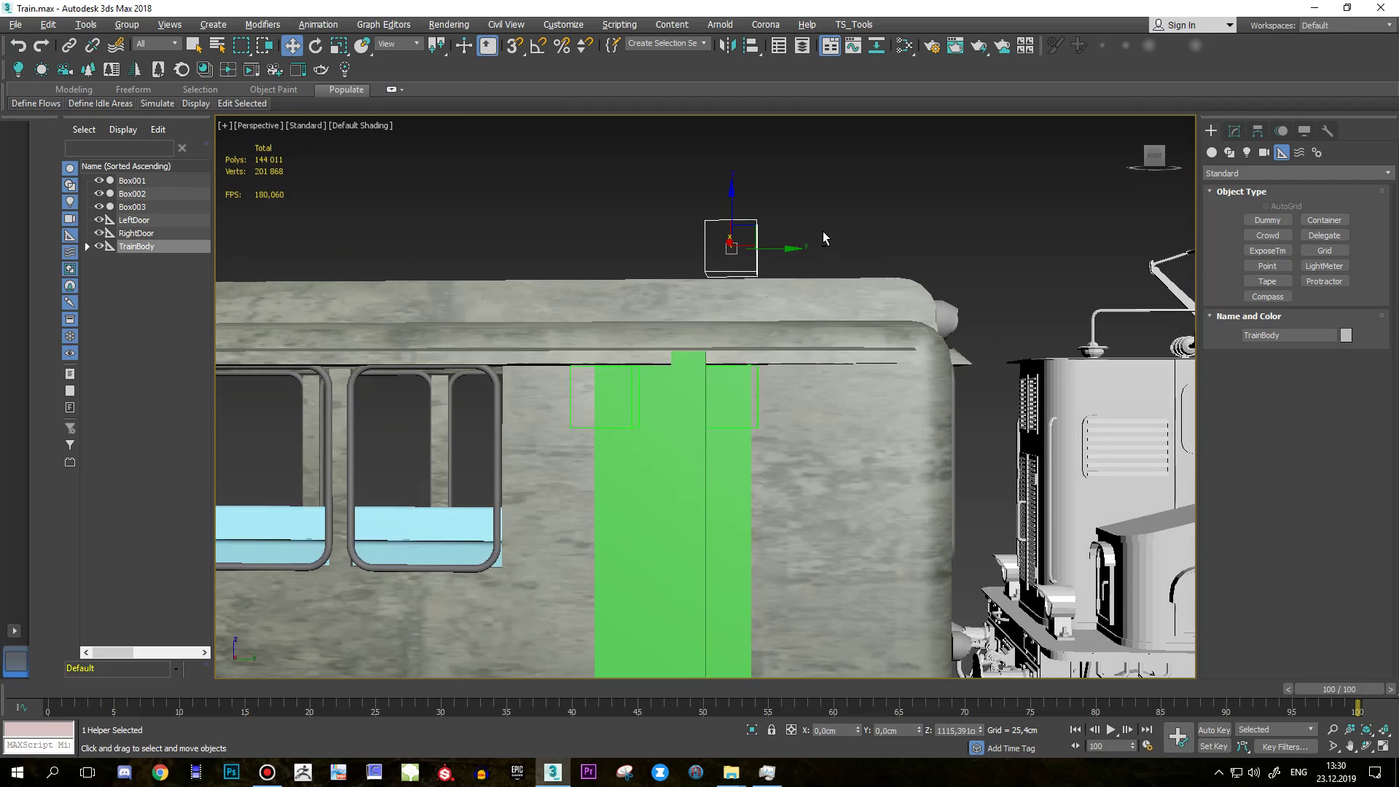
left_click_drag(788, 248, 880, 277)
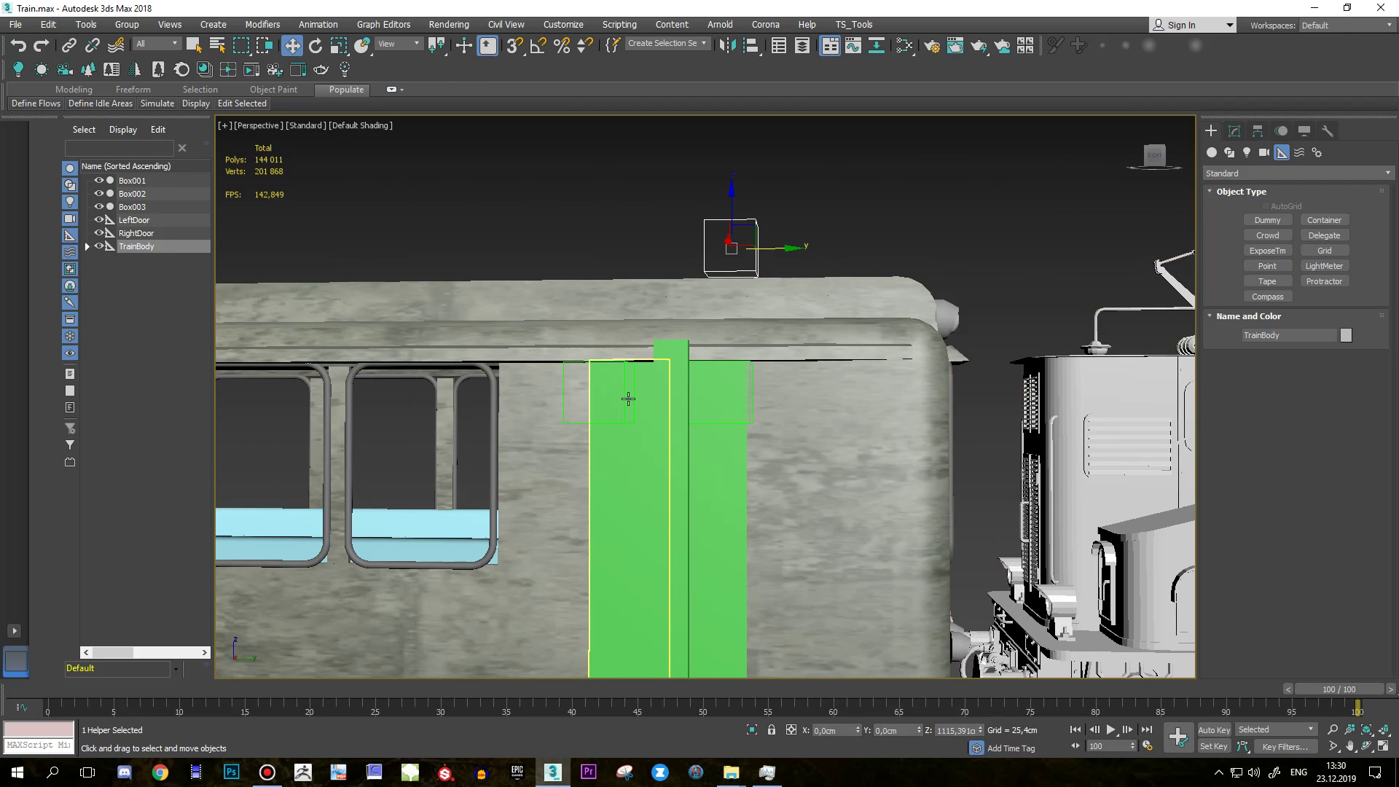
Select the Box002 door panel for linking.
middle_click_drag(629, 399, 729, 491, "alt")
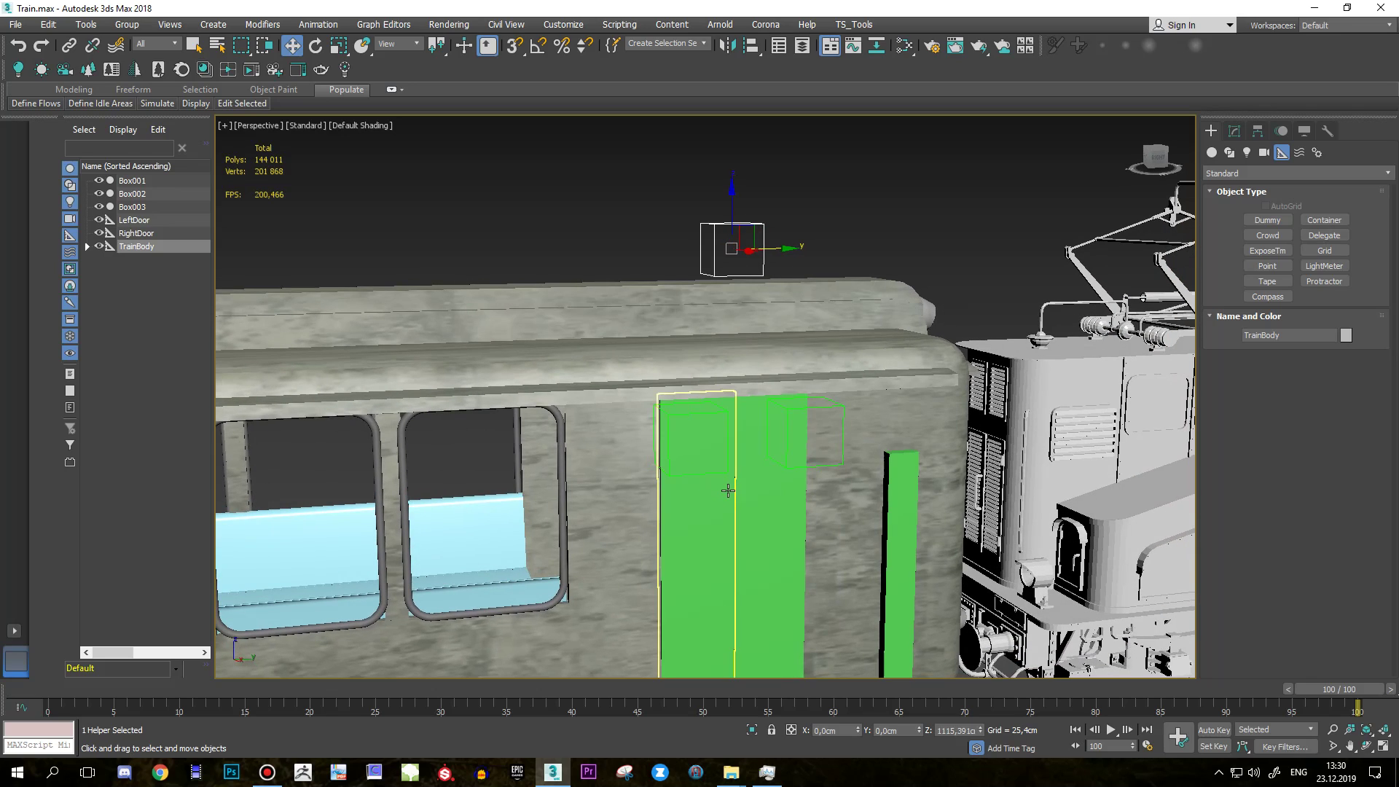
left_click(711, 513)
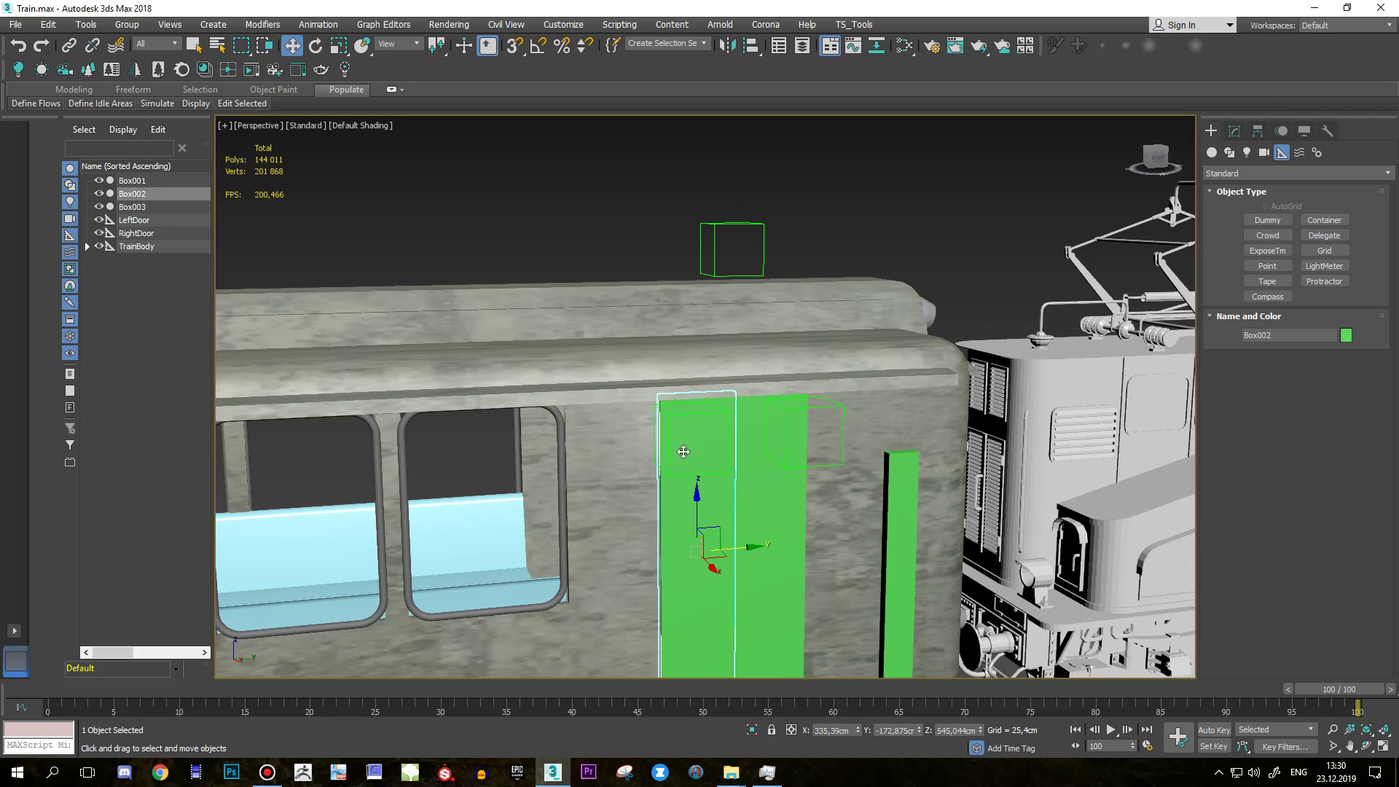
left_click(69, 45)
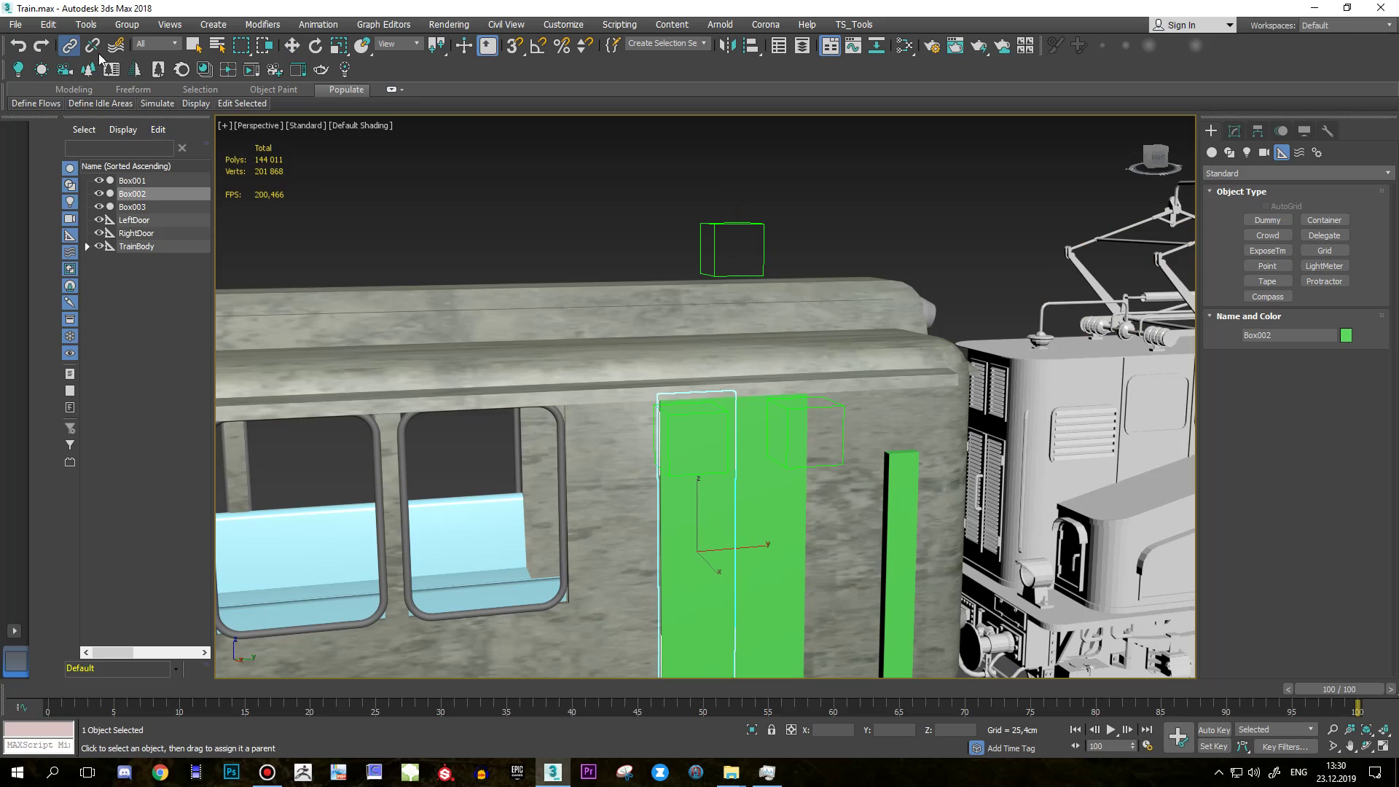
Link the Box002 door panel under the LeftDoor dummy.
mouse_move(708, 534)
left_mouse_down()
mouse_move(729, 479)
mouse_move(791, 481)
mouse_move(786, 467)
left_mouse_up()
right_click(865, 241)
key("w")
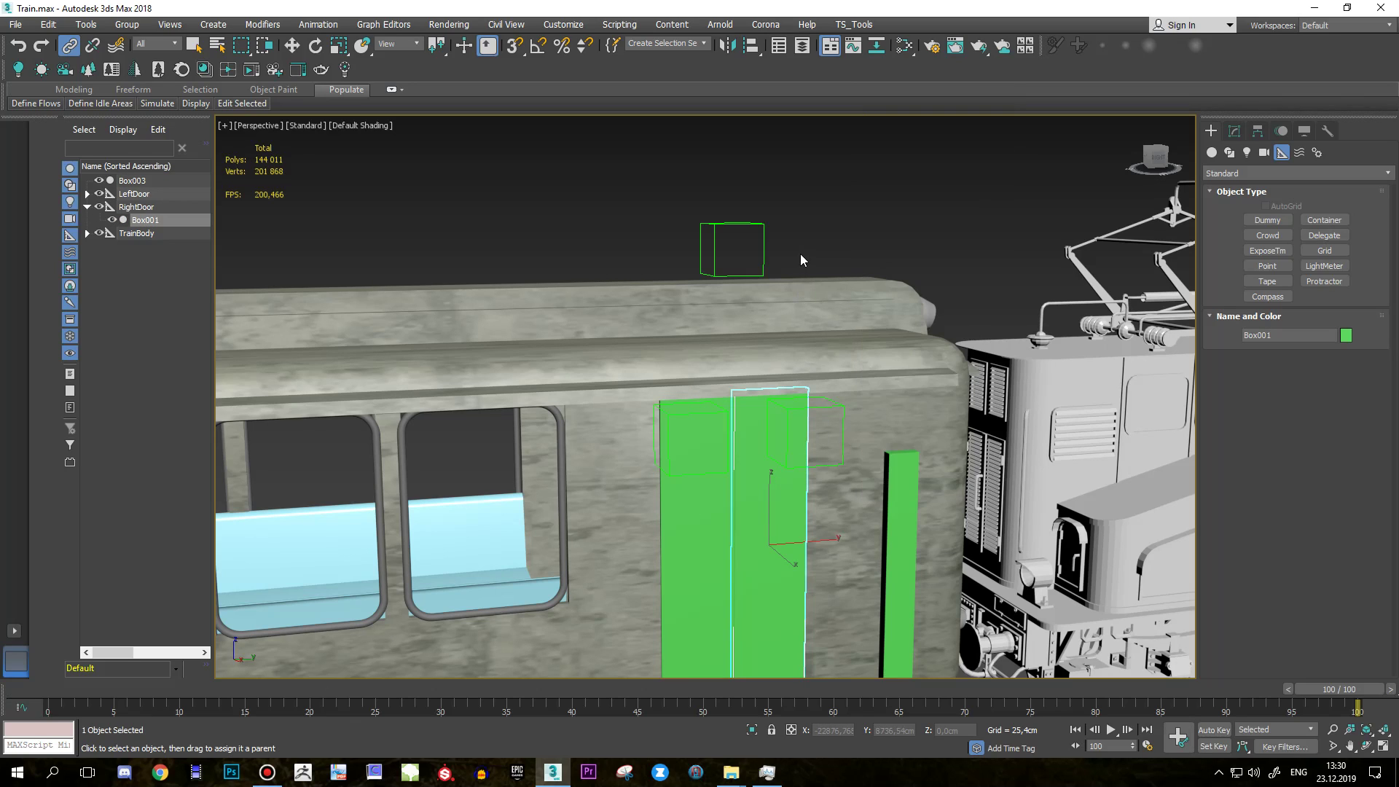
Test-slide the RightDoor dummy along Y with its panel, then undo the move.
left_click(810, 453)
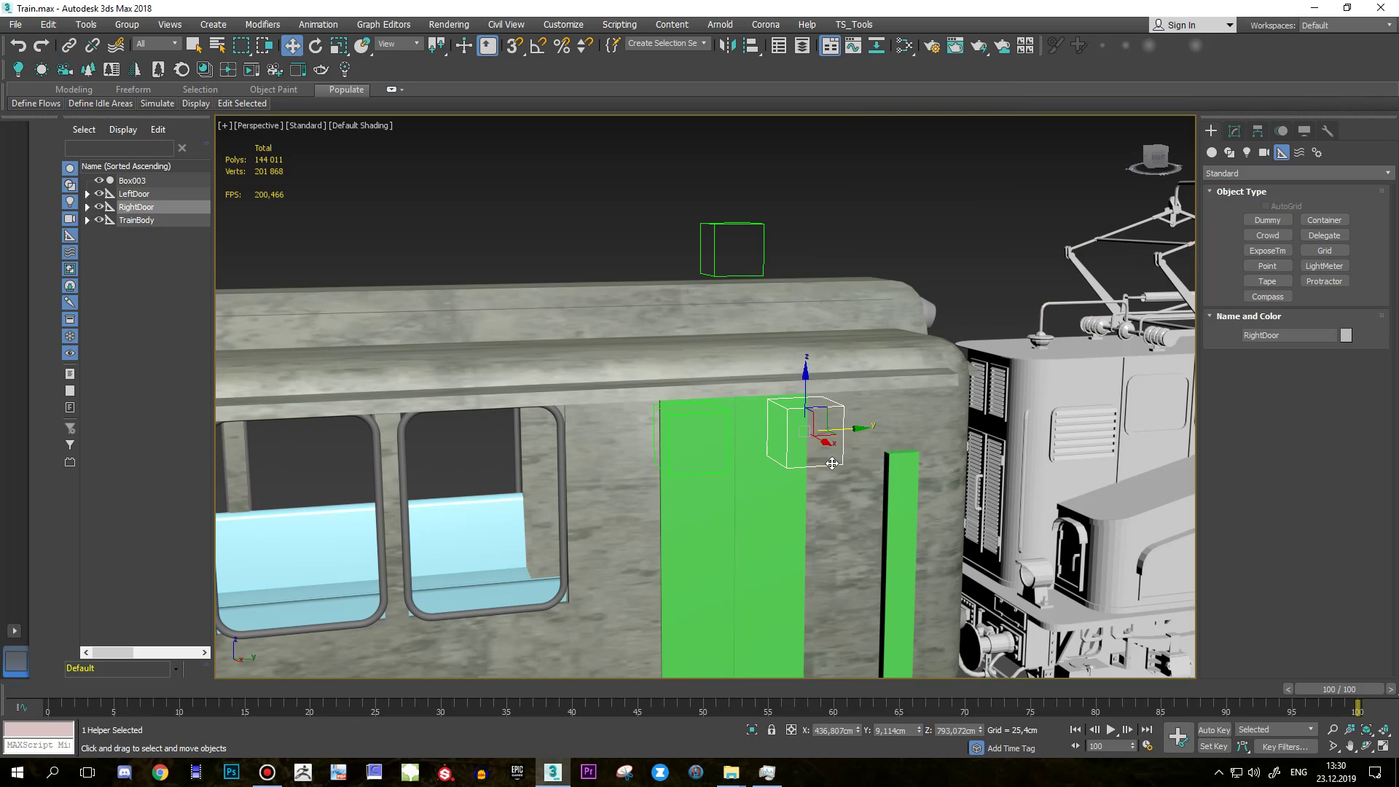
left_click_drag(854, 427, 890, 446)
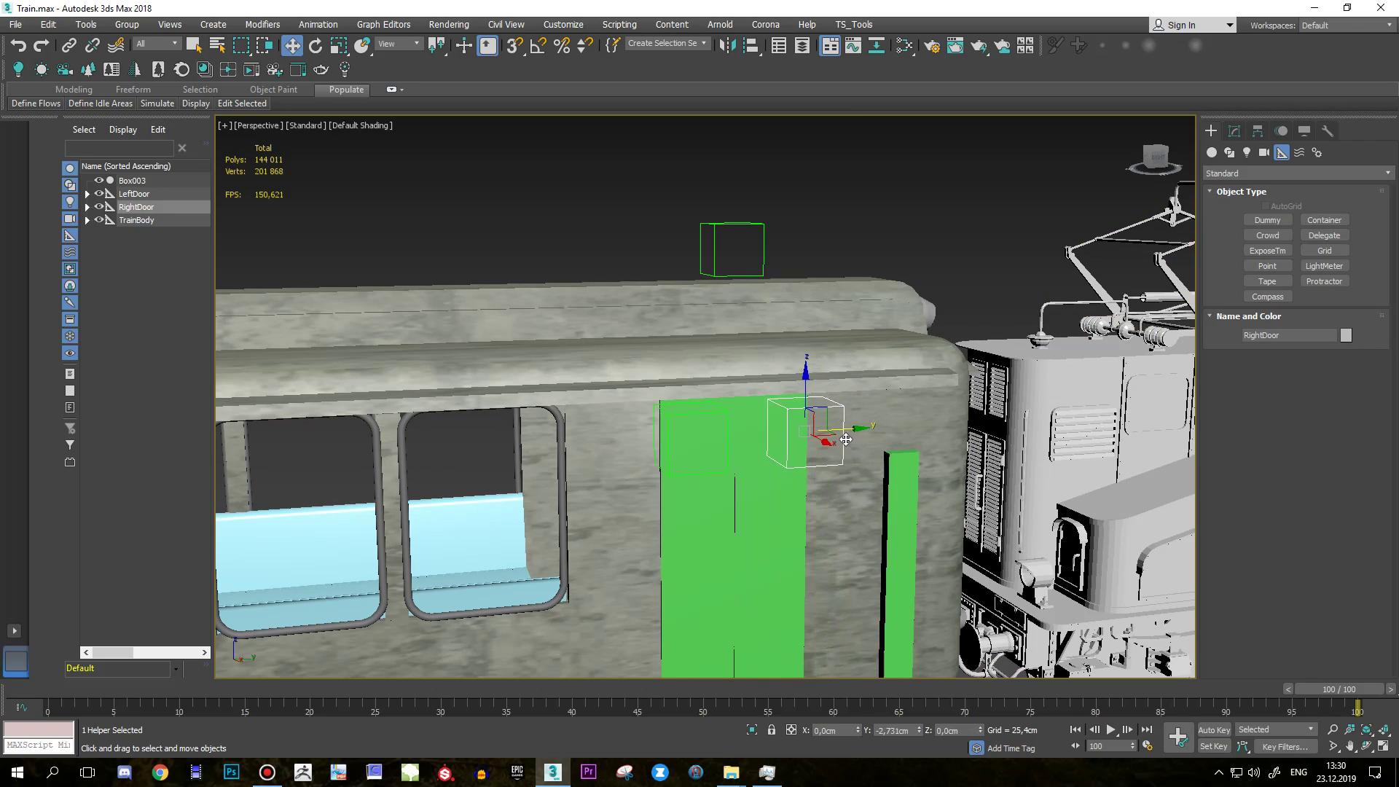
key("ctrl+z")
Orbit around the carriage and select the TrainBody dummy for linking.
mouse_move(823, 430)
middle_mouse_down("alt")
mouse_move(732, 332)
mouse_move(835, 380)
middle_mouse_up("alt")
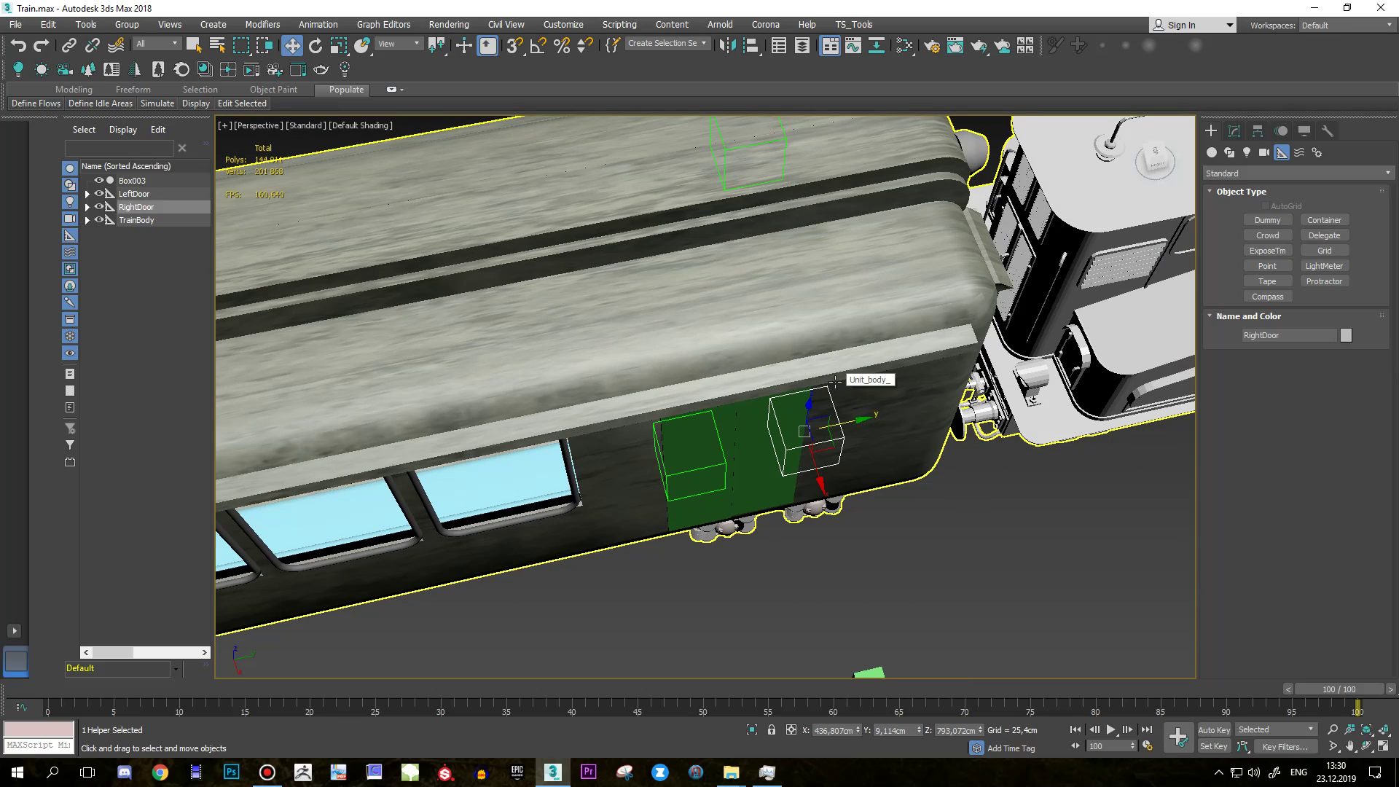
middle_click_drag(759, 343, 795, 460, "alt")
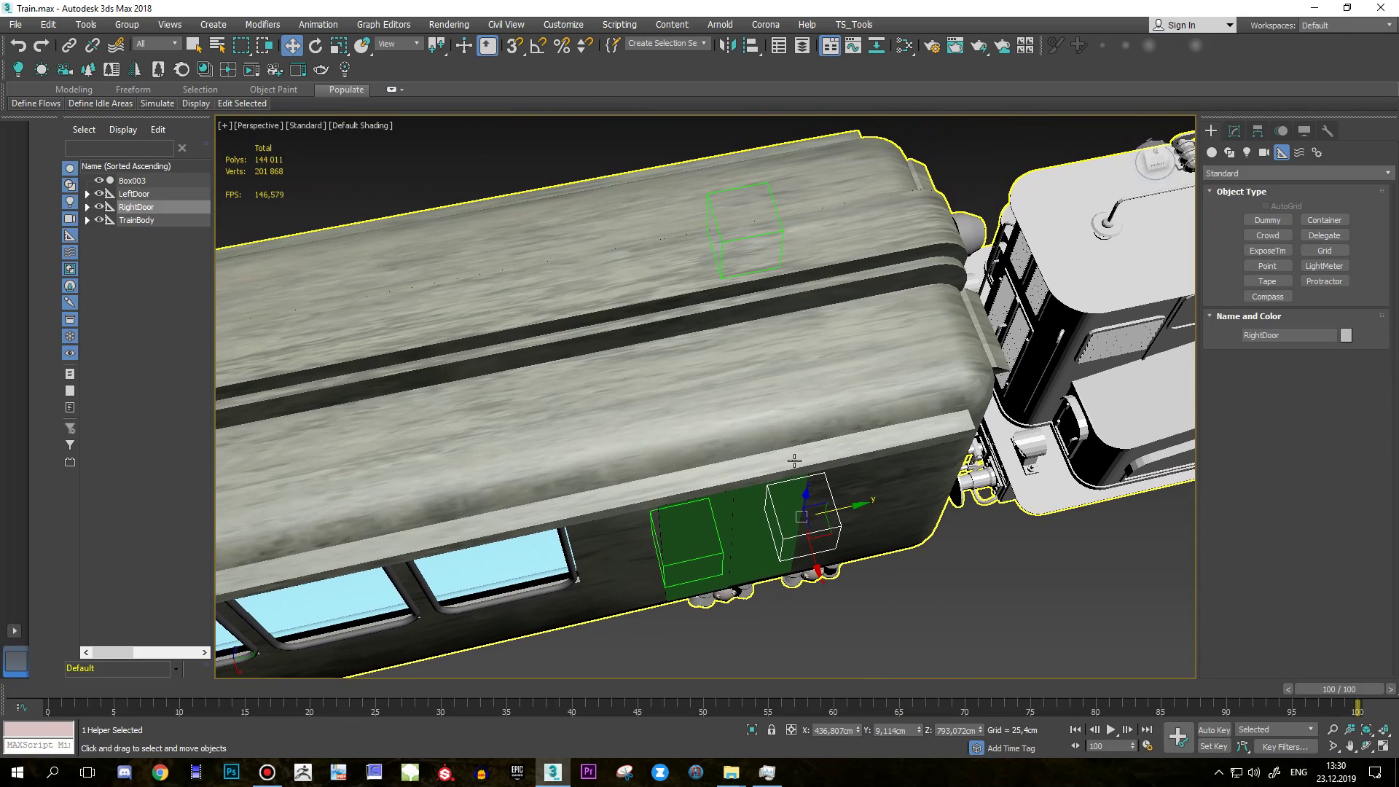
left_click(738, 227)
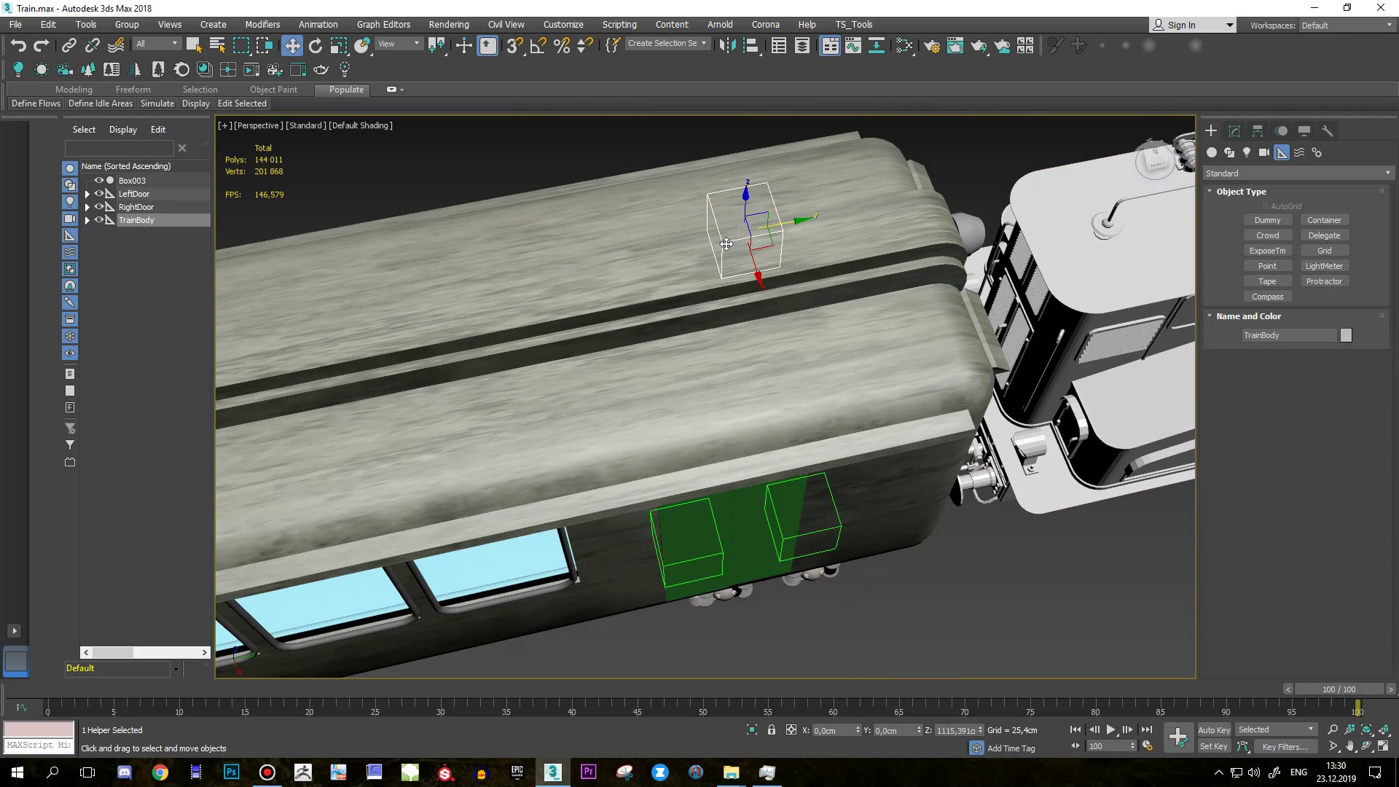
mouse_move(738, 227)
middle_mouse_down("alt")
mouse_move(705, 237)
mouse_move(753, 313)
middle_mouse_up("alt")
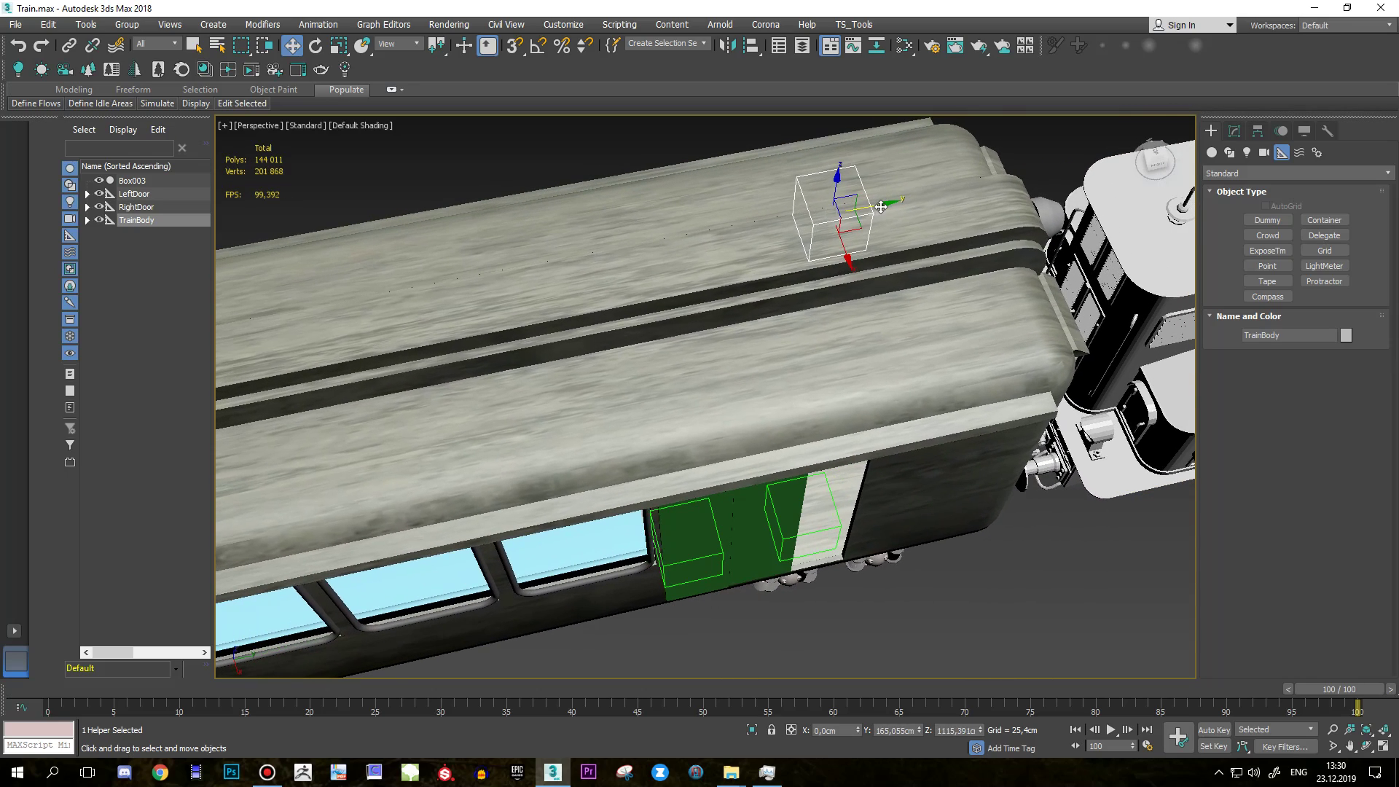
left_click(69, 45)
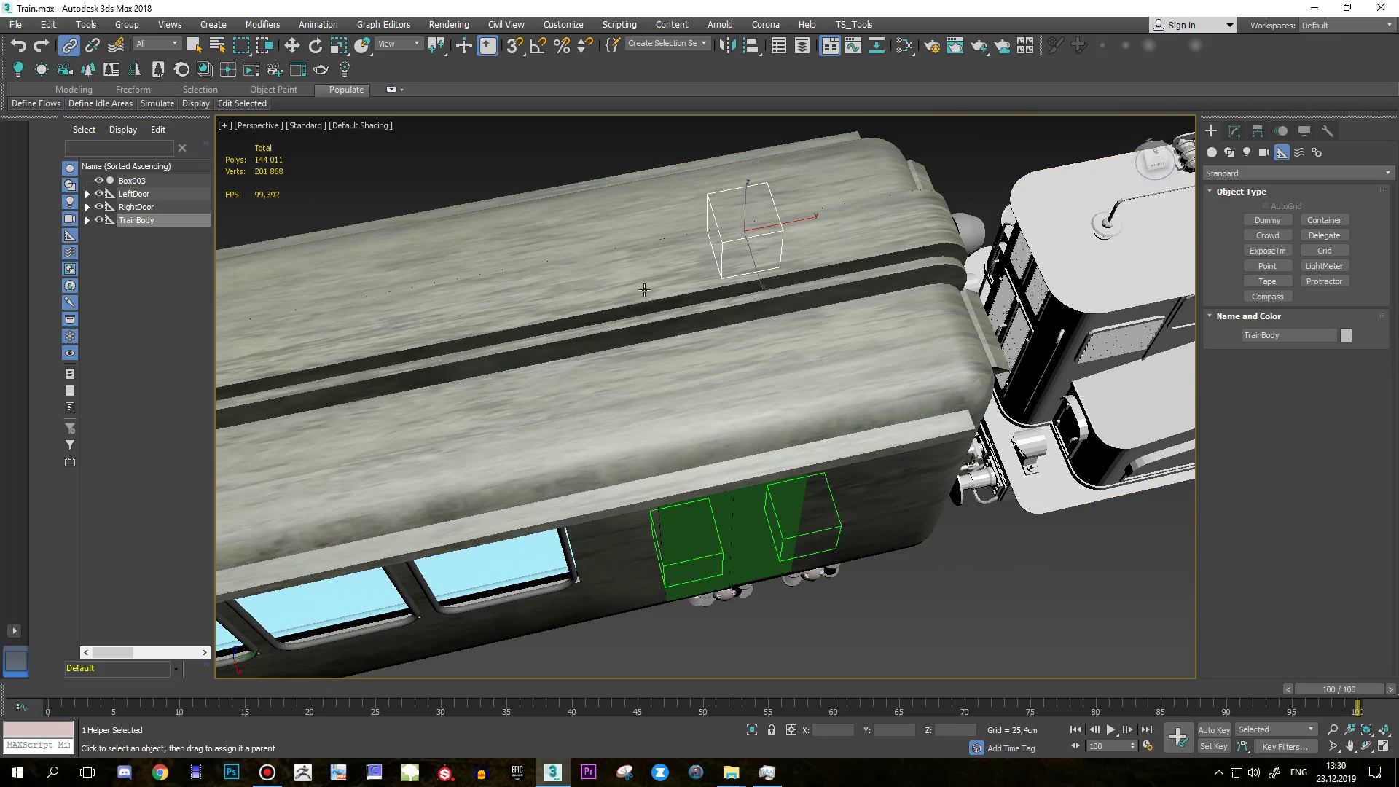
Link the RightDoor and LeftDoor dummies under the TrainBody dummy on the roof.
mouse_move(998, 467)
middle_mouse_down("alt")
mouse_move(912, 484)
mouse_move(922, 498)
middle_mouse_up("alt")
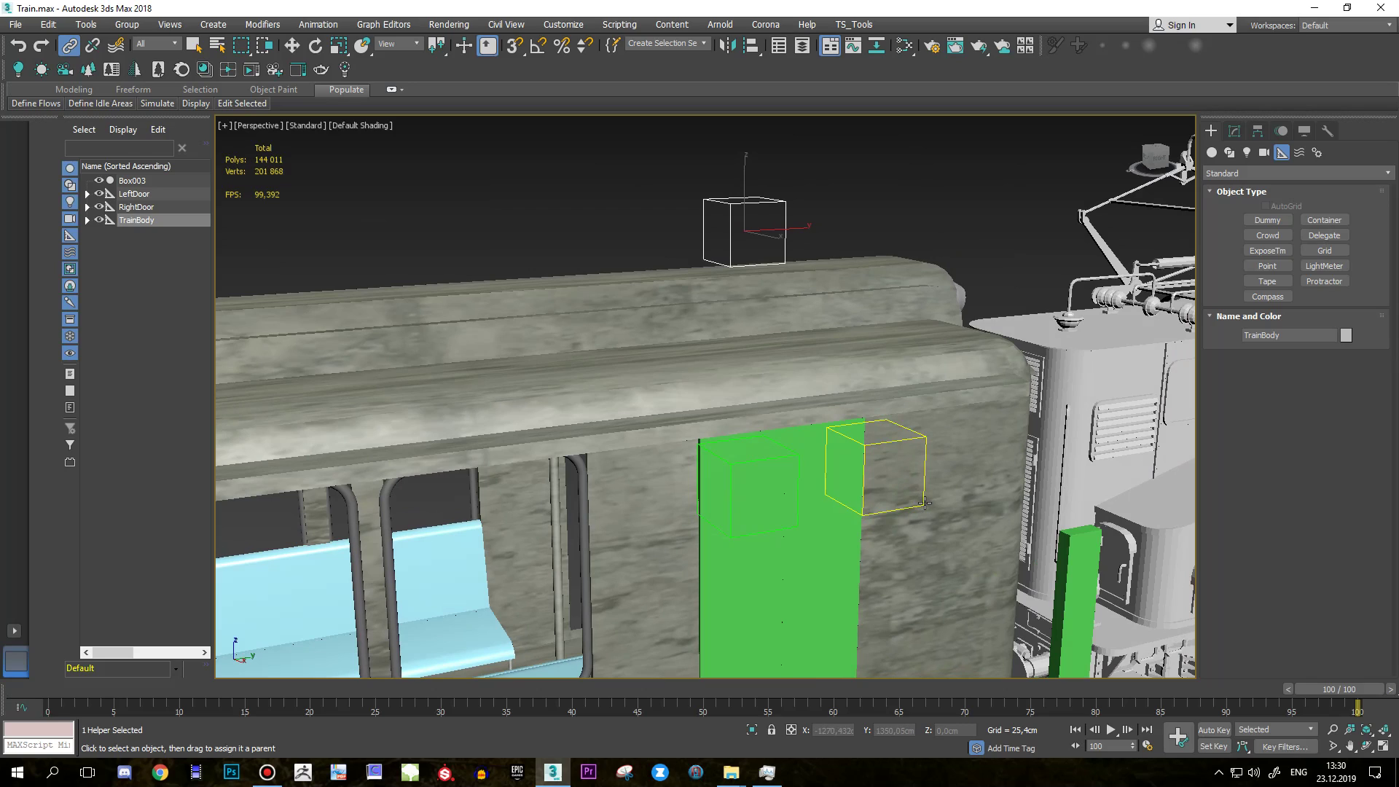
left_click(930, 508)
left_click_drag(932, 418, 791, 235)
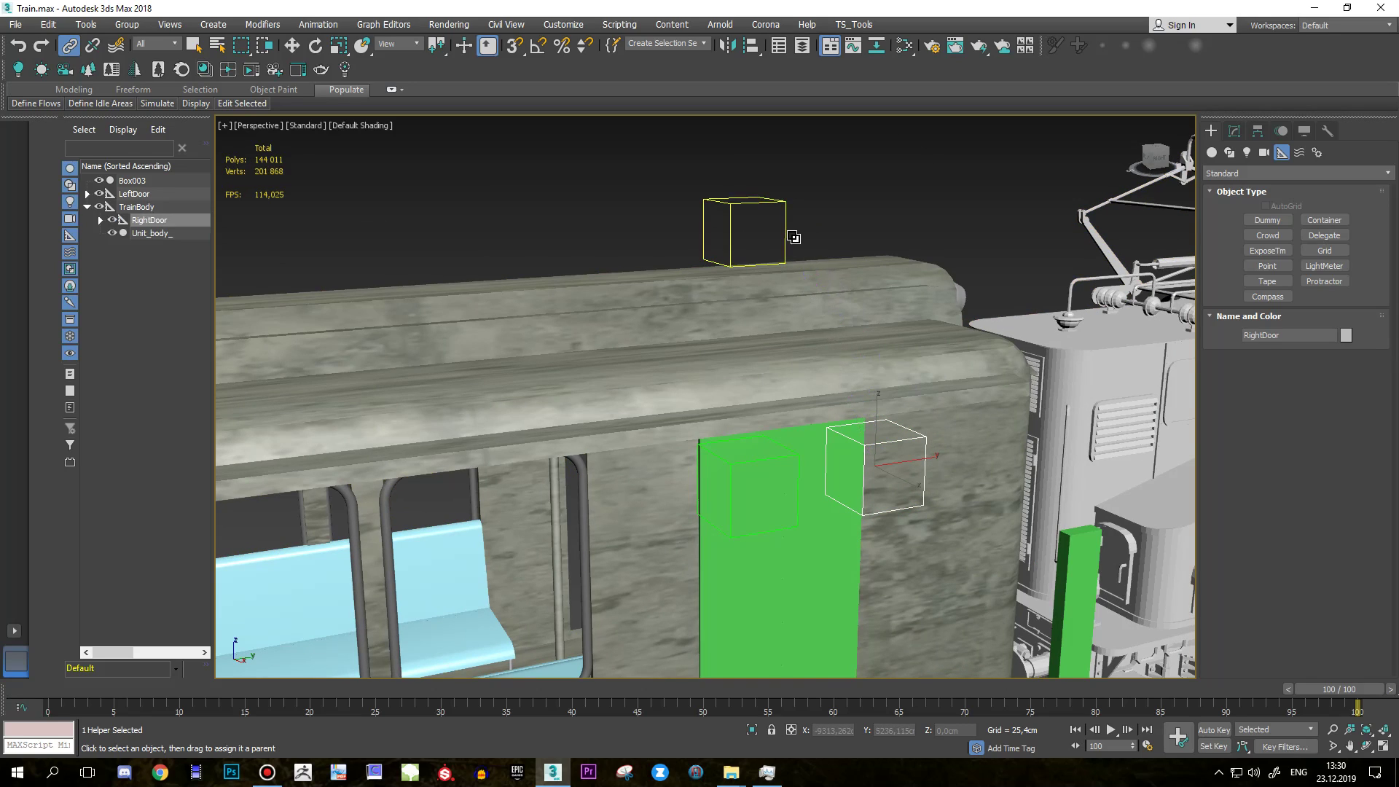
left_click_drag(804, 461, 789, 251)
right_click(847, 219)
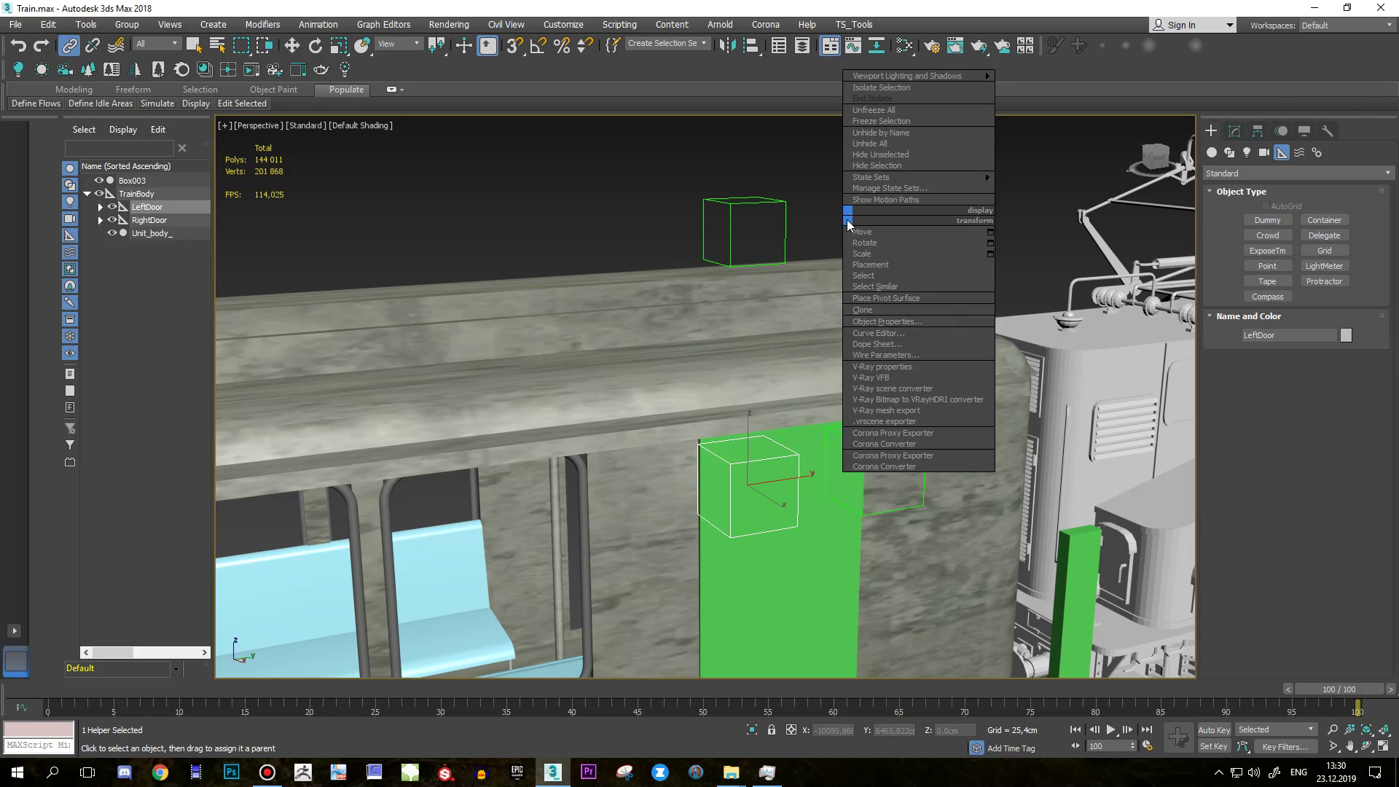
key("w")
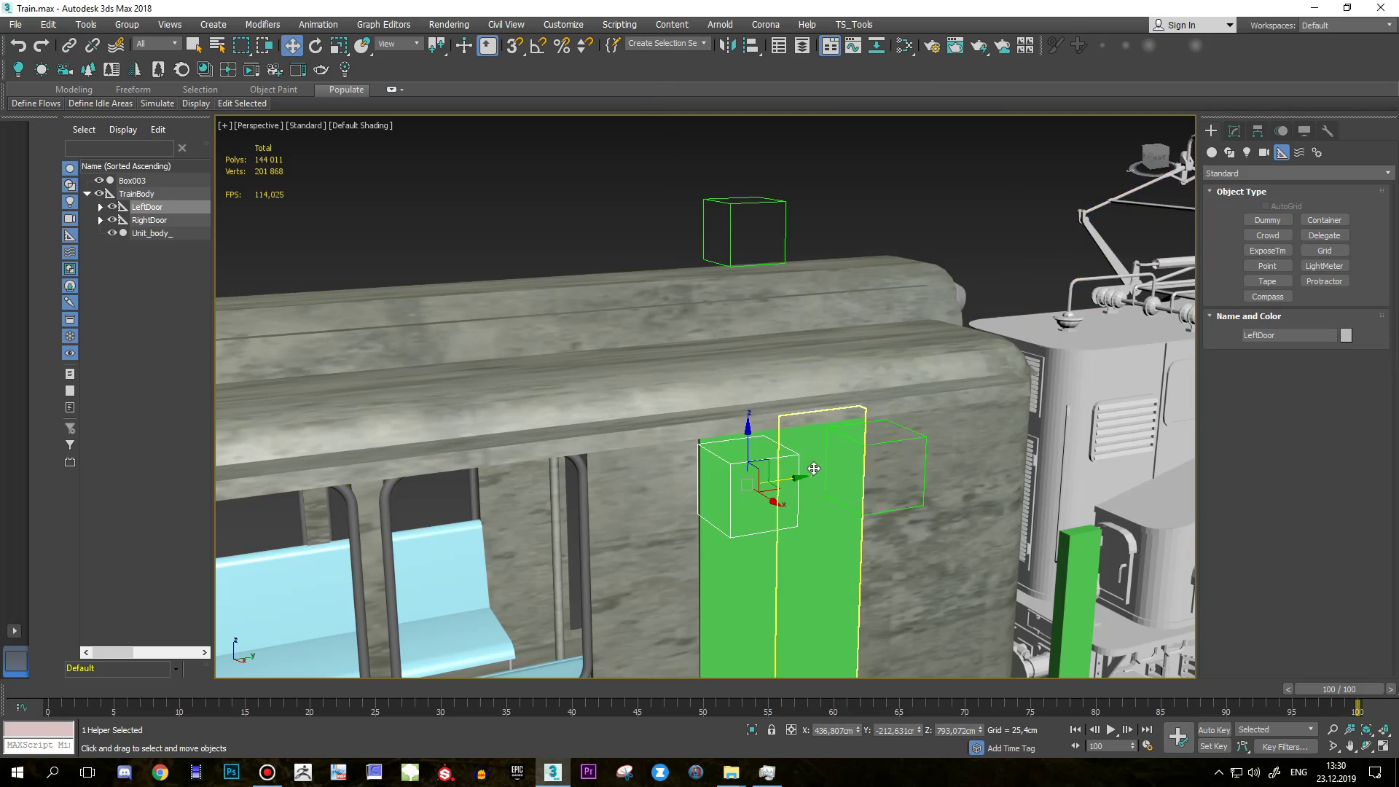
middle_click_drag(689, 175, 793, 295, "alt")
left_click(794, 295)
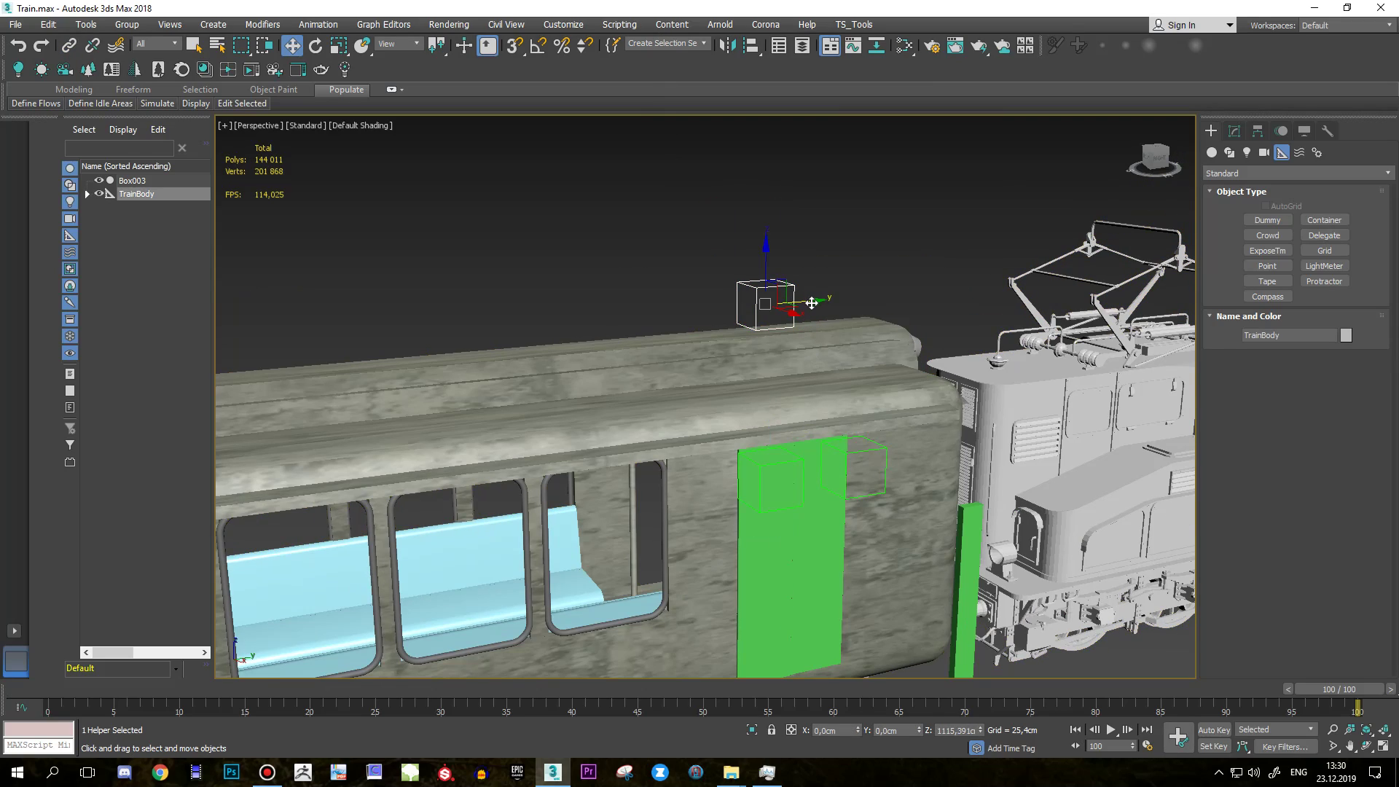
Test the rig by moving TrainBody and RightDoor along Y, then reselect TrainBody.
left_click_drag(812, 302, 620, 344)
middle_click_drag(620, 344, 772, 394, "alt")
left_click(868, 443)
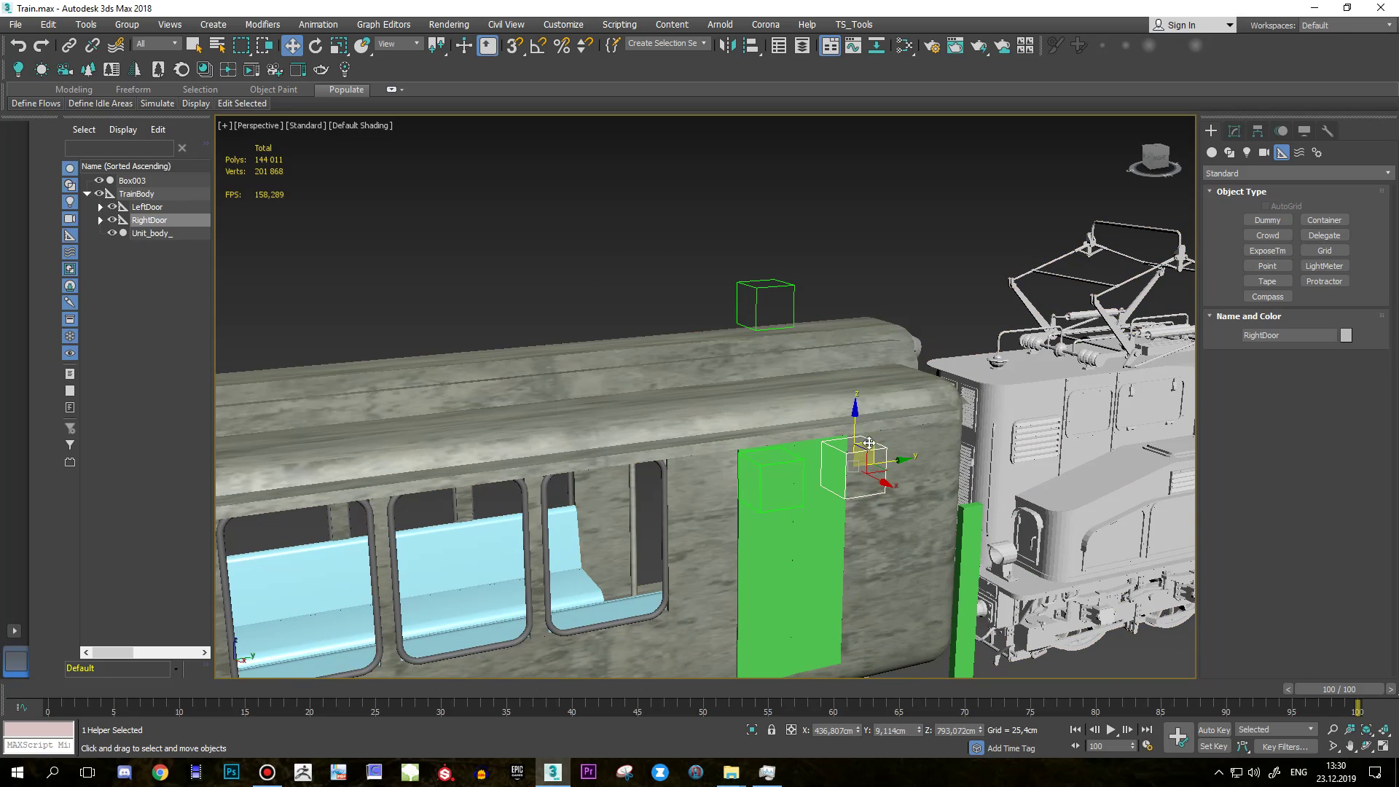
mouse_move(868, 444)
left_mouse_down()
mouse_move(847, 495)
mouse_move(952, 495)
left_mouse_up()
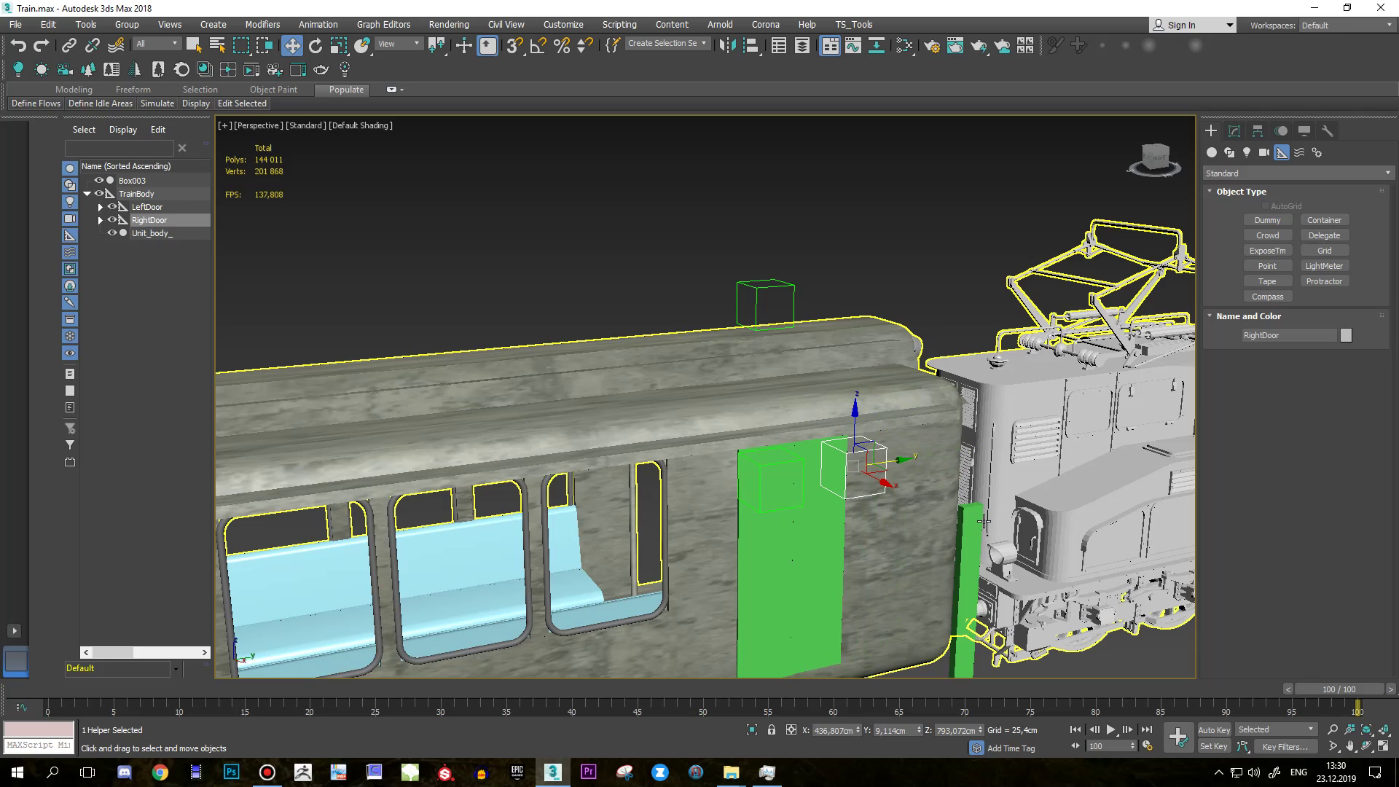
scroll(956, 408, "down", 4)
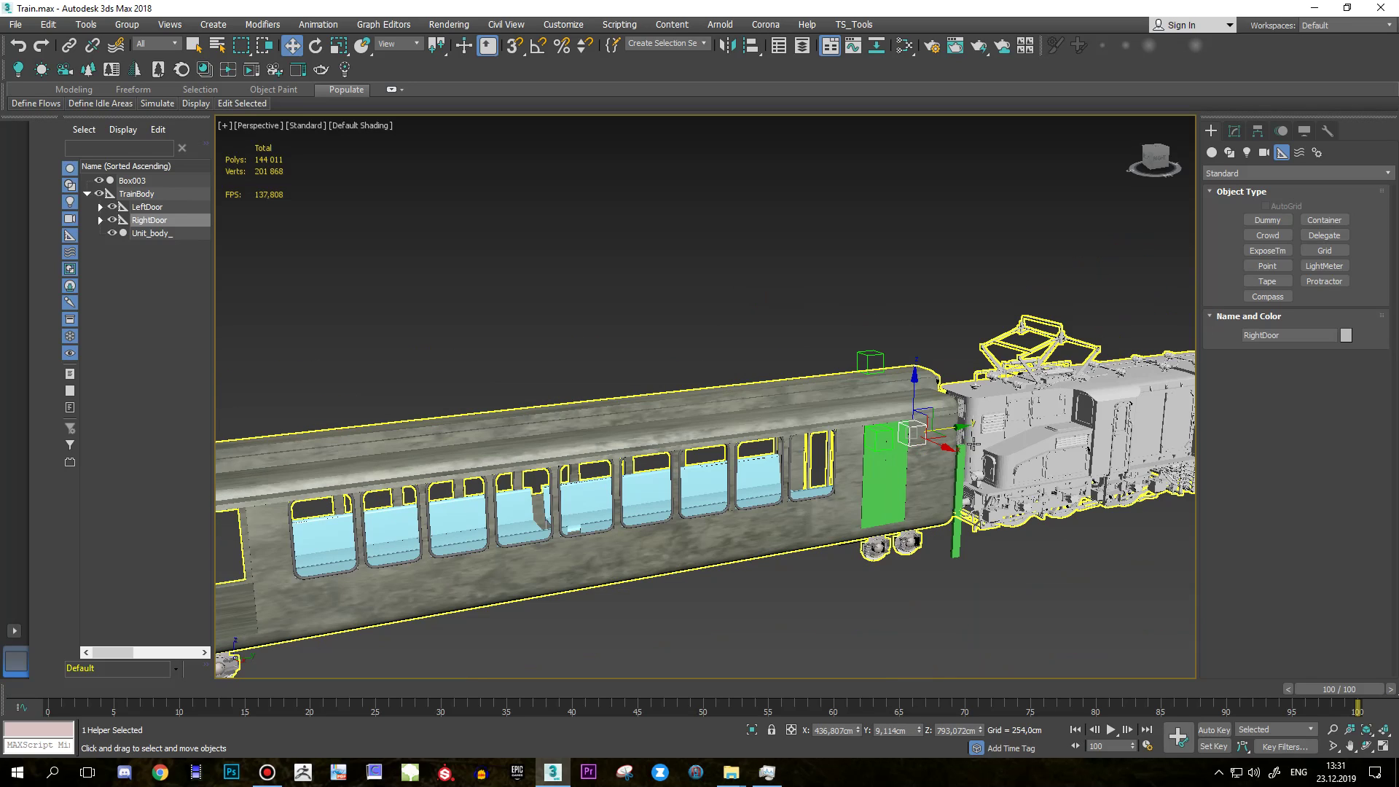
mouse_move(974, 443)
middle_mouse_down("alt")
mouse_move(763, 530)
mouse_move(911, 340)
middle_mouse_up("alt")
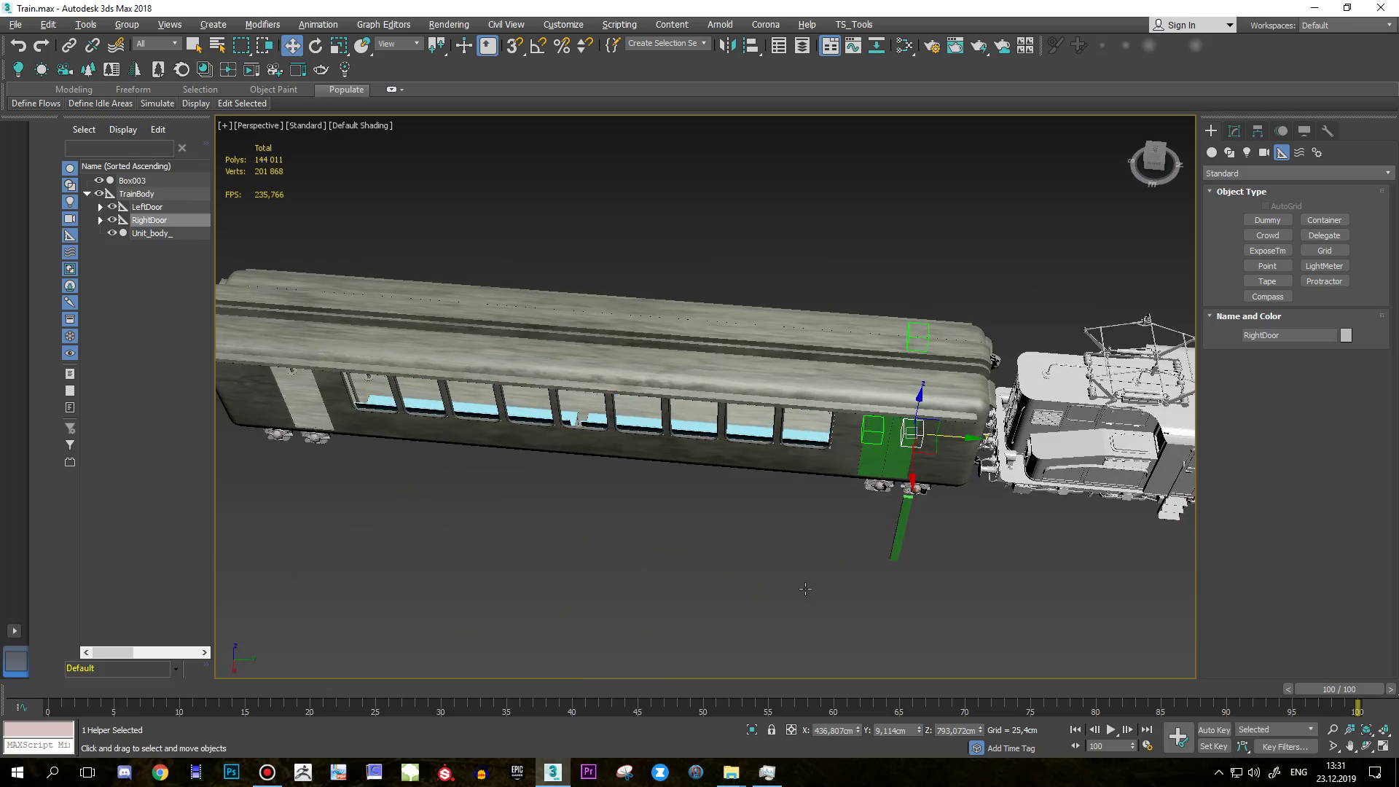
left_click(911, 340)
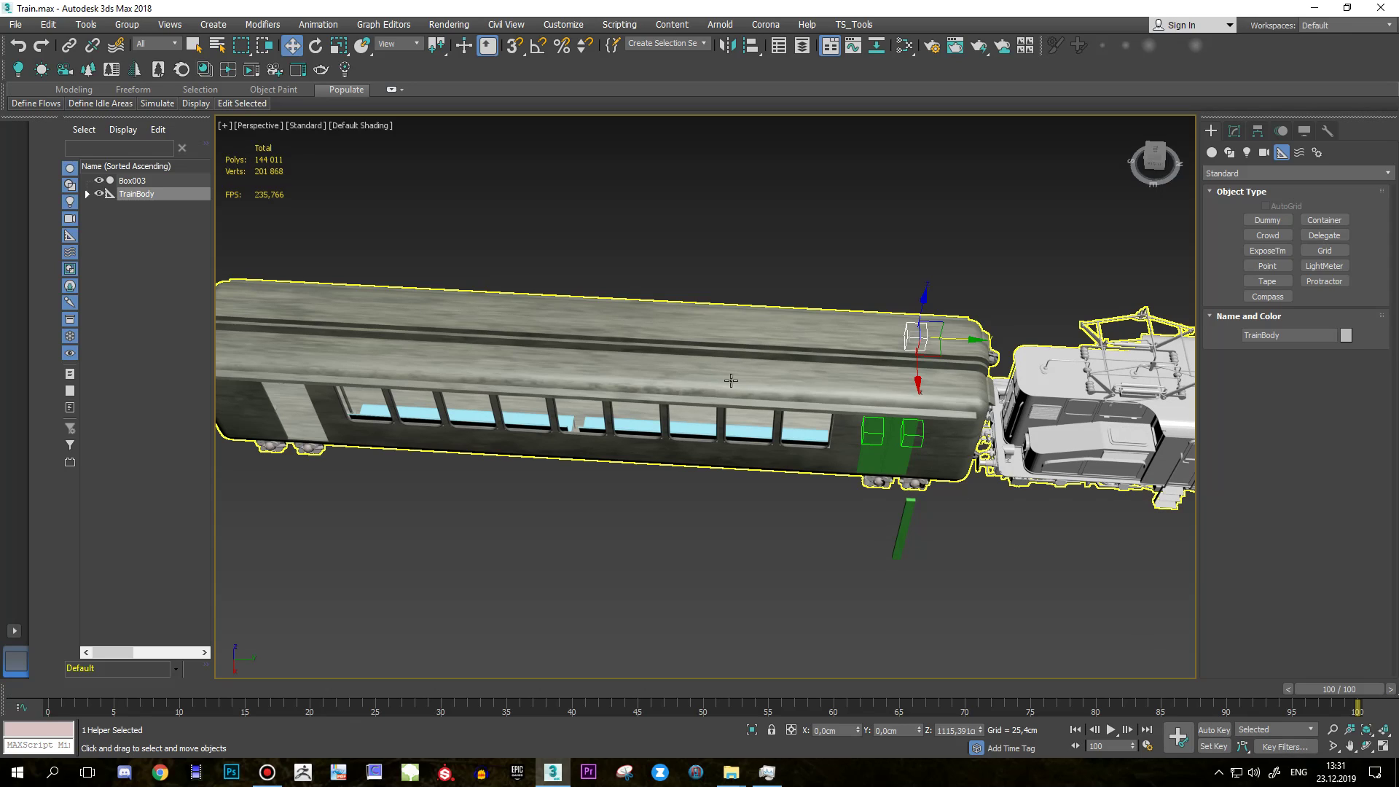
scroll(797, 540, "down", 5)
Slide the TrainBody rig and carriage along the track on Y.
middle_click_drag(851, 524, 822, 478, "alt")
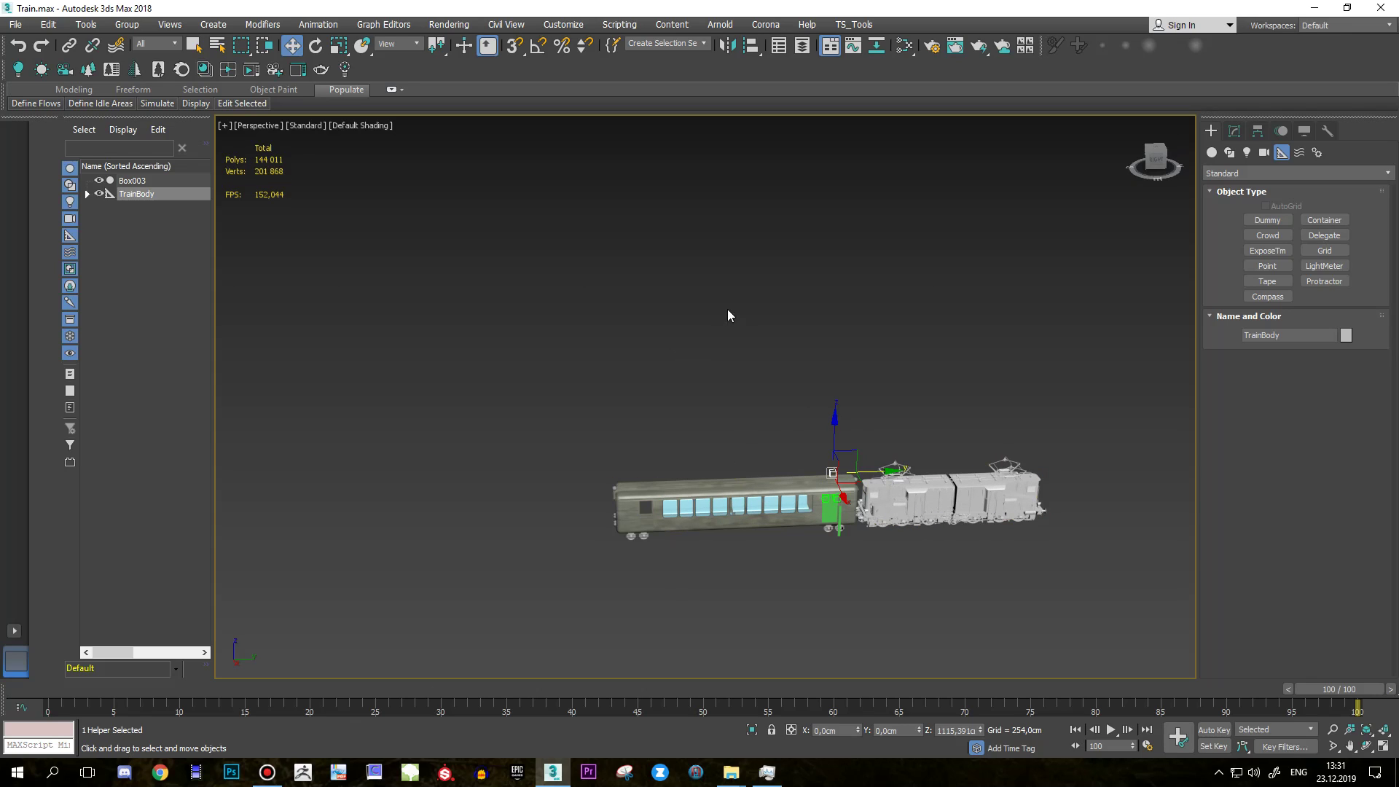
scroll(933, 437, "down", 3)
scroll(923, 521, "down", 2)
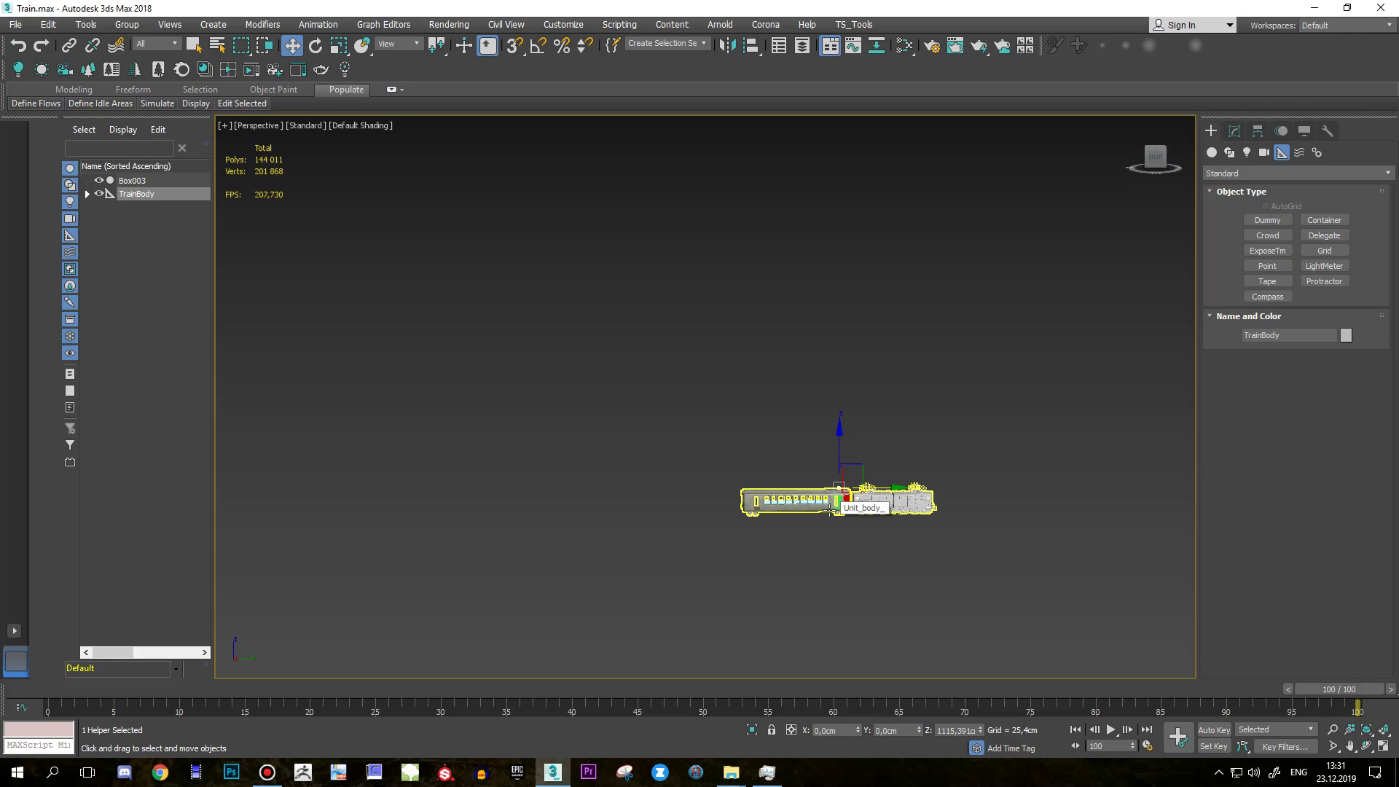
scroll(839, 514, "up", 3)
scroll(839, 514, "up", 2)
mouse_move(839, 514)
middle_mouse_down("alt")
mouse_move(896, 540)
mouse_move(865, 594)
mouse_move(928, 537)
middle_mouse_up("alt")
scroll(916, 541, "down", 2)
scroll(929, 537, "down", 3)
mouse_move(929, 537)
left_mouse_down()
mouse_move(500, 484)
mouse_move(284, 489)
left_mouse_up()
mouse_move(315, 502)
middle_mouse_down()
mouse_move(637, 508)
mouse_move(784, 434)
middle_mouse_up()
scroll(529, 501, "up", 5)
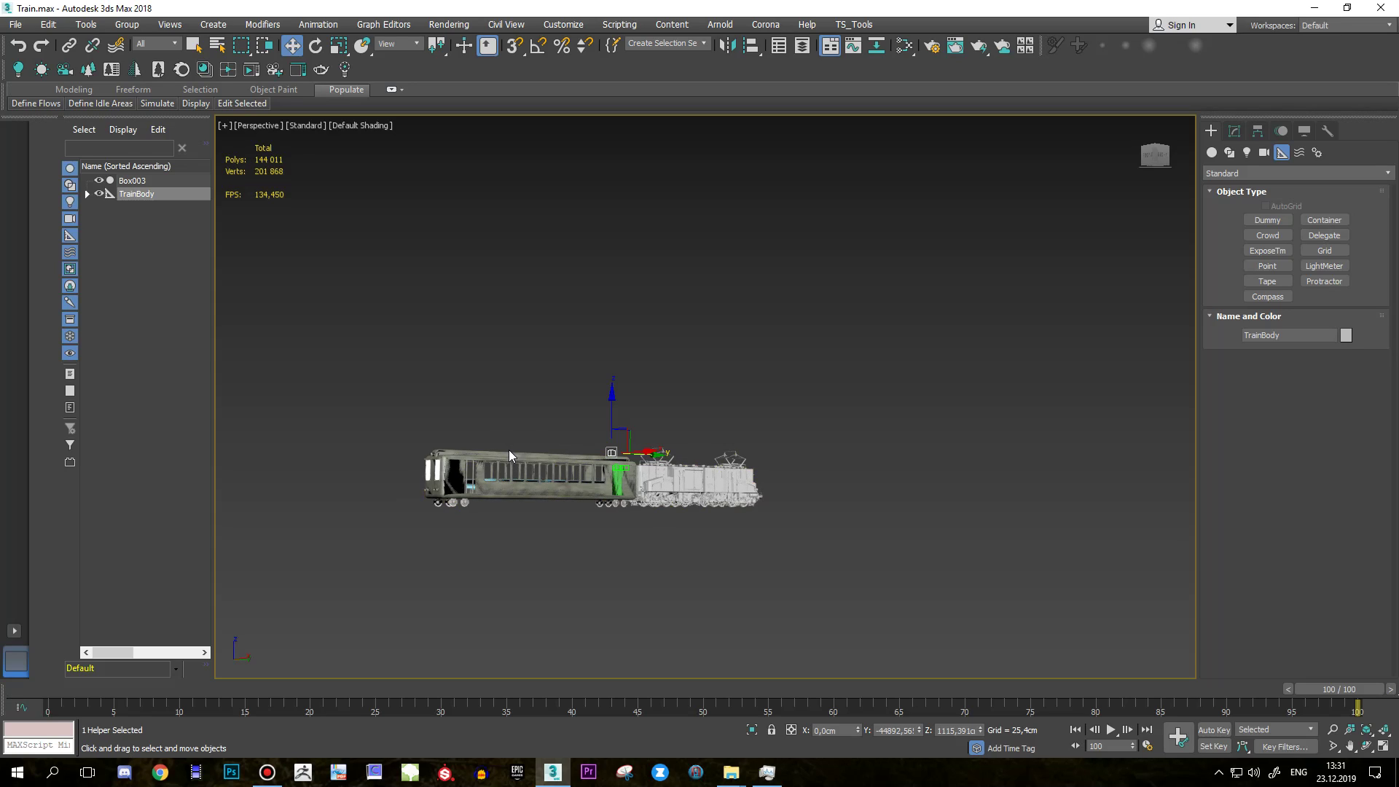
Switch the viewport shading to DX Mode and turn on Auto Key.
left_click(297, 127)
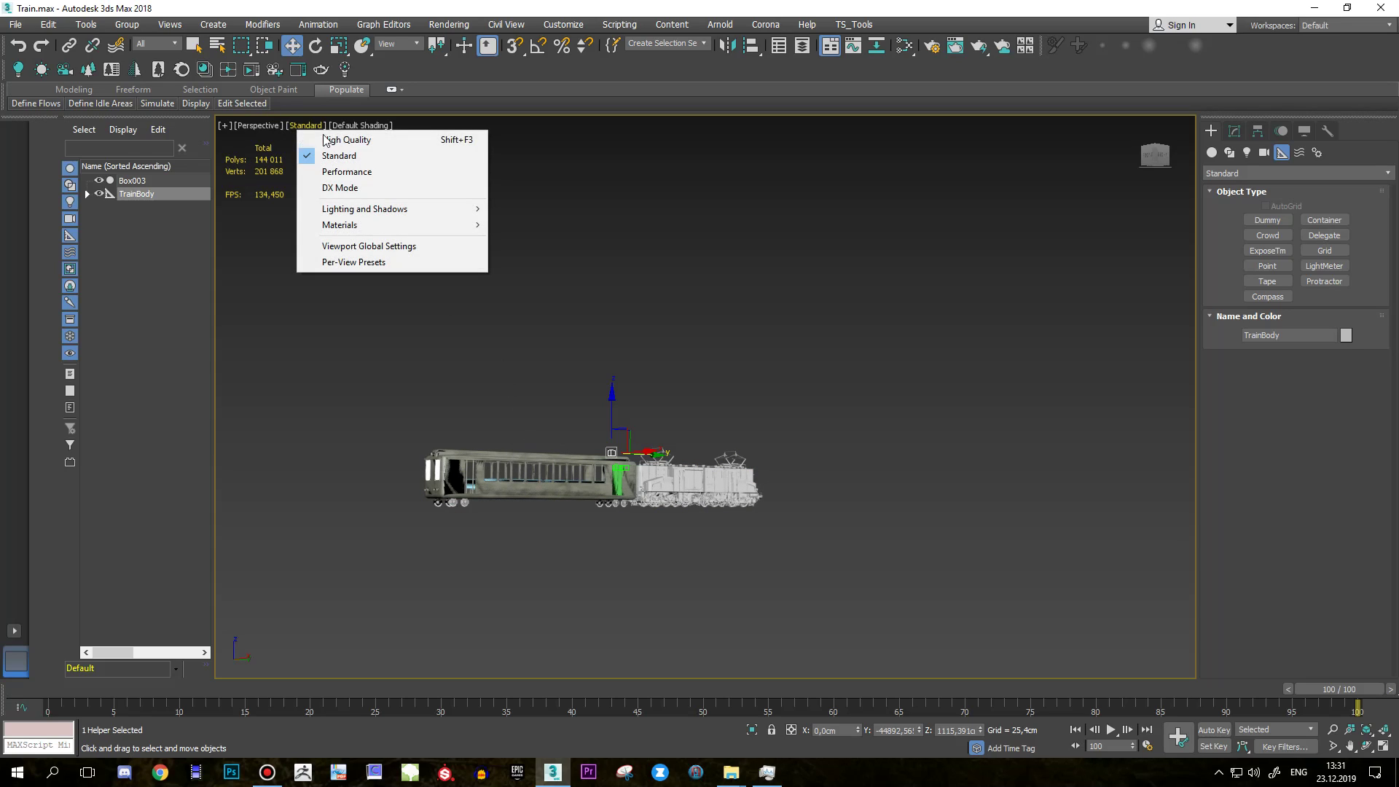
left_click(345, 189)
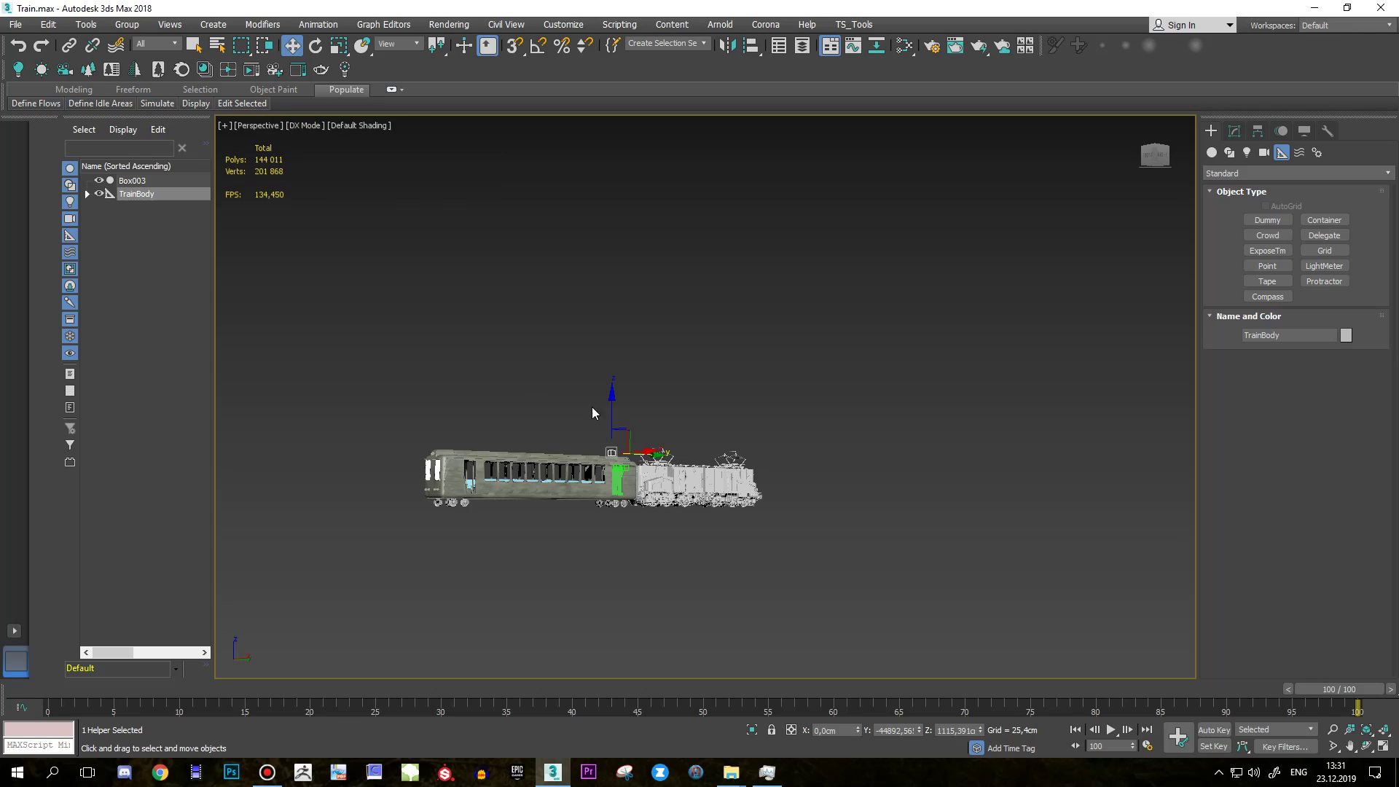
mouse_move(362, 399)
middle_mouse_down("alt")
mouse_move(872, 388)
mouse_move(883, 360)
middle_mouse_up("alt")
middle_click_drag(750, 390, 634, 401, "alt")
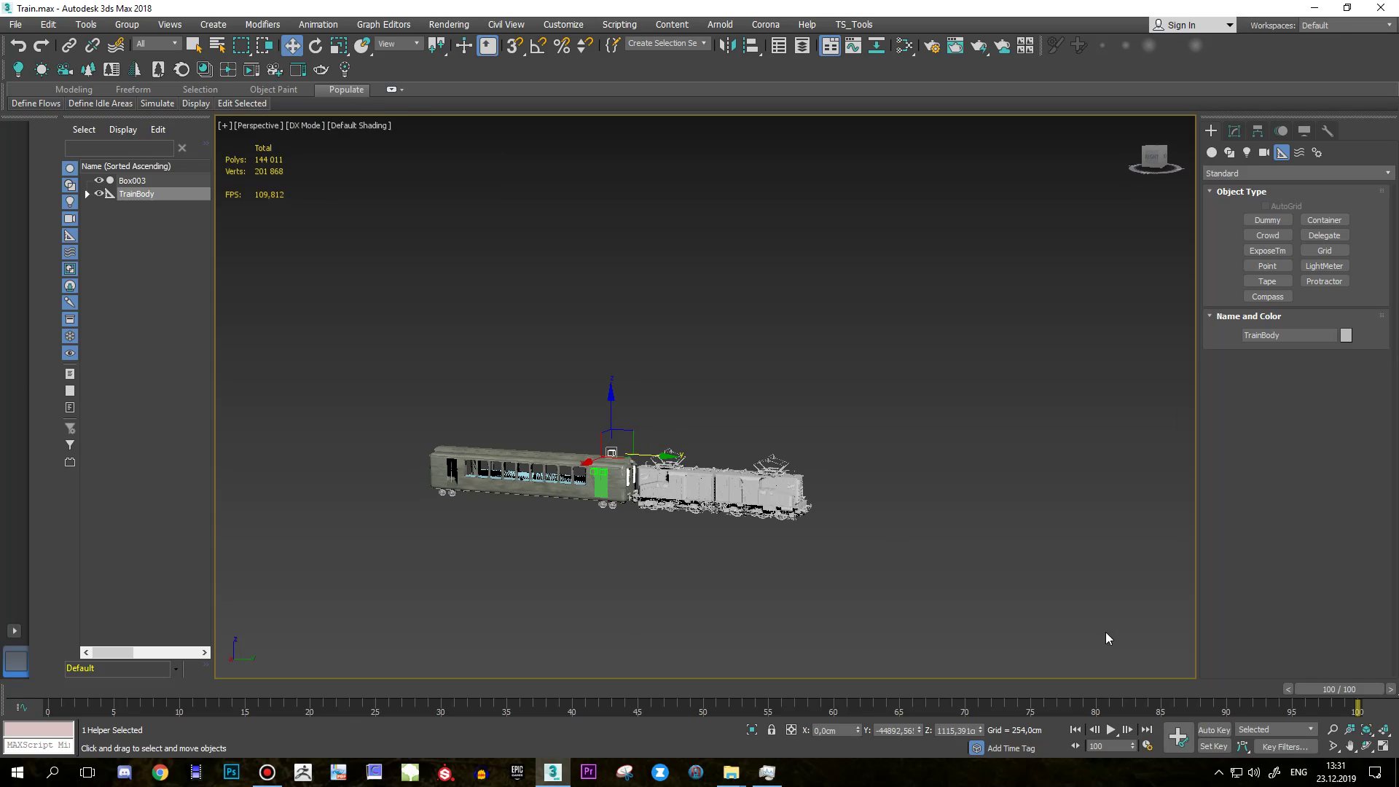
left_click(1210, 735)
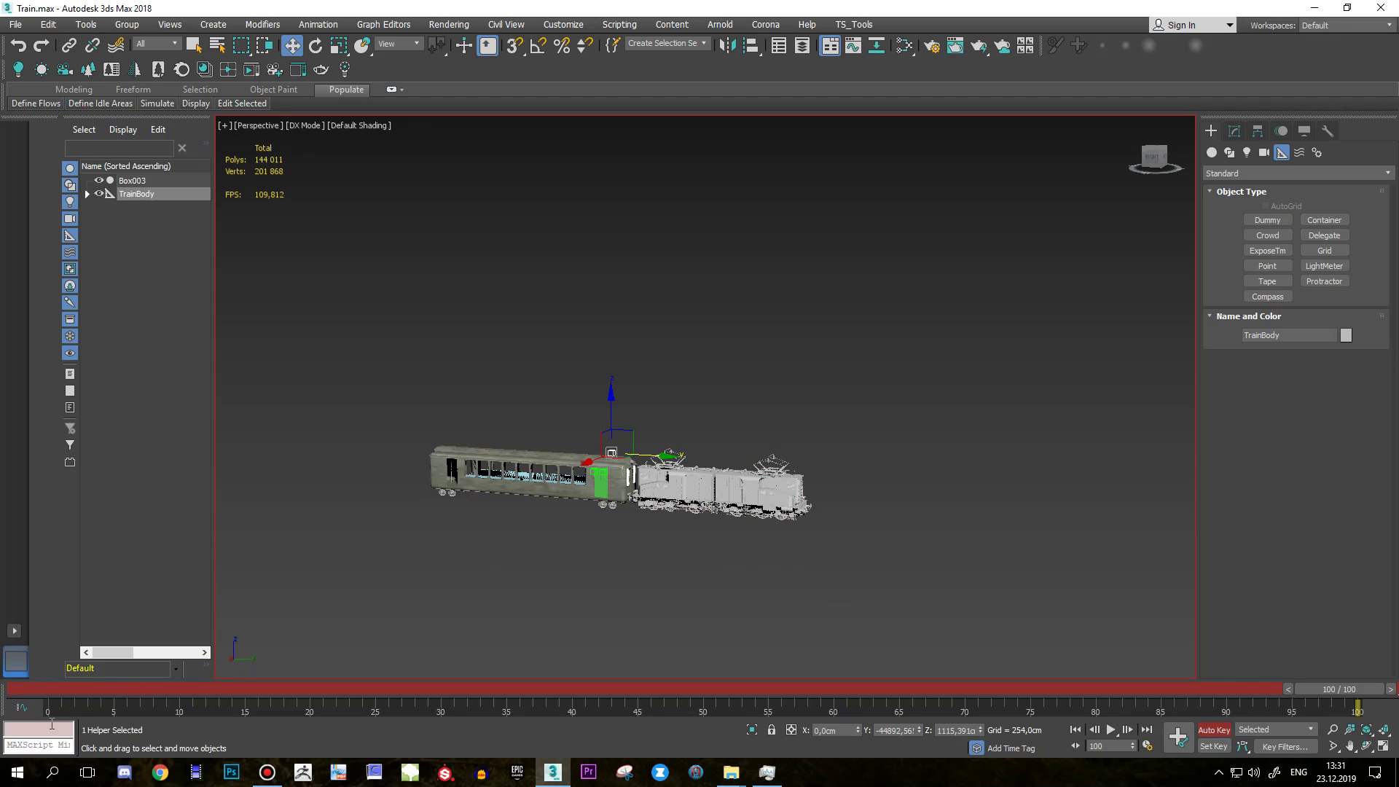
Scrub the animation to frame 54, then return it to frame 0.
mouse_move(1323, 691)
left_mouse_down()
mouse_move(664, 671)
mouse_move(85, 678)
left_mouse_up()
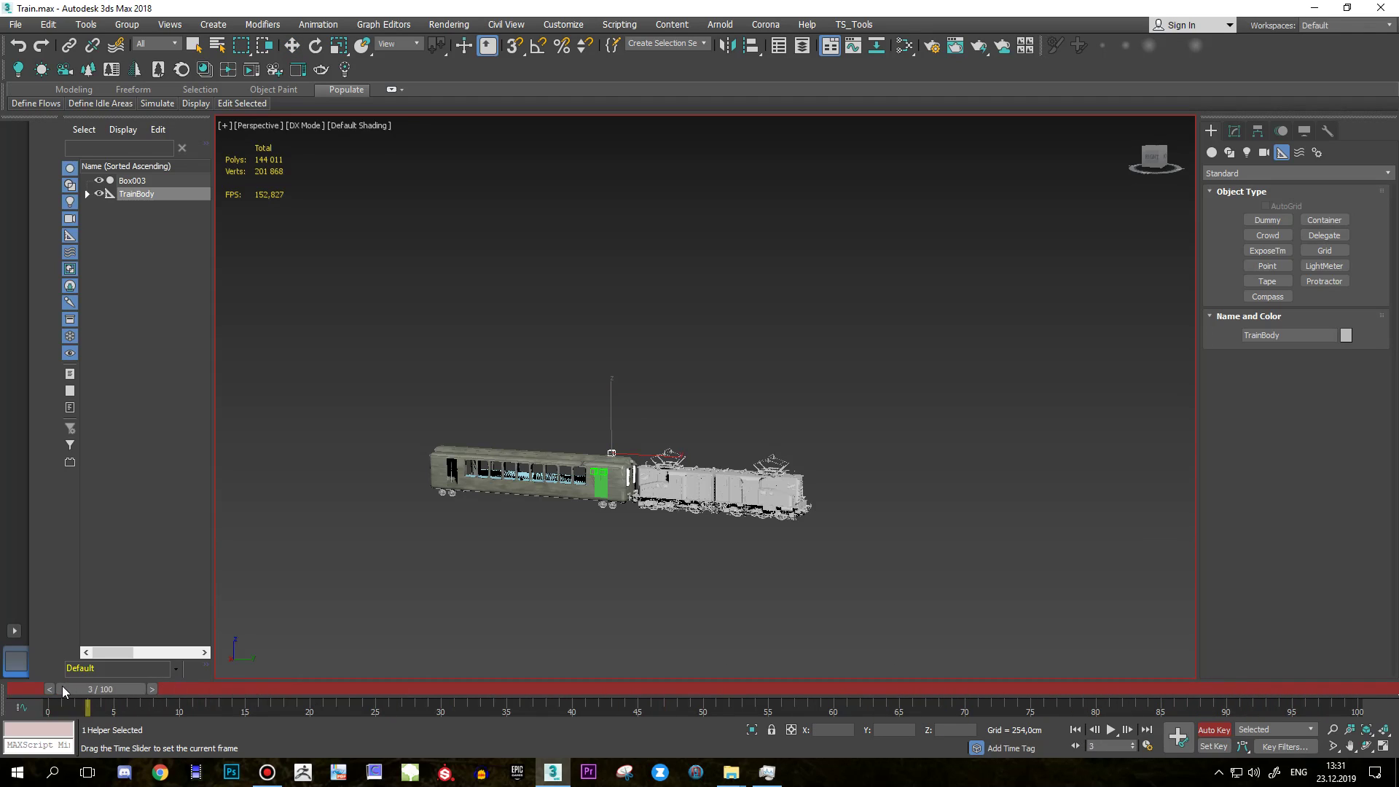
key("w")
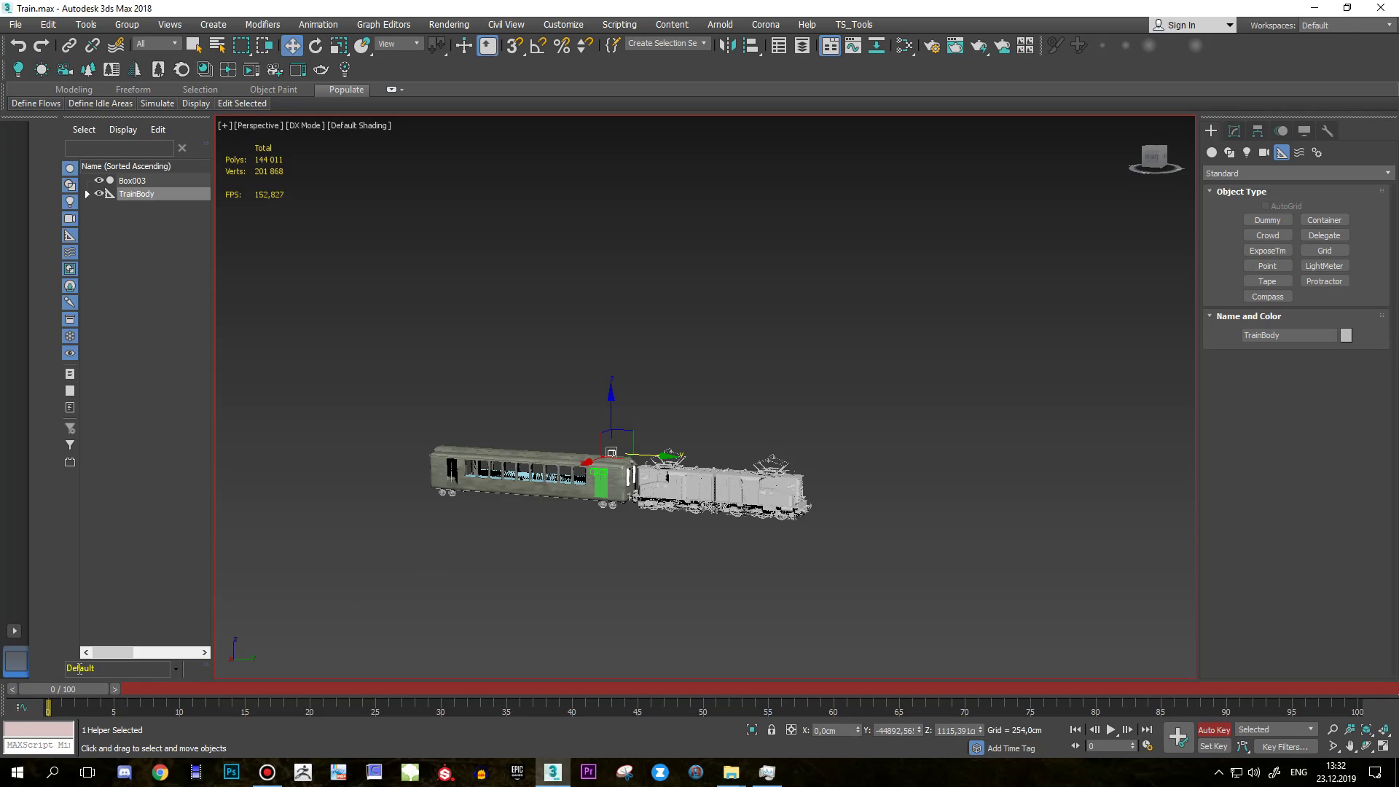
scroll(583, 514, "up", 4)
scroll(476, 551, "up", 2)
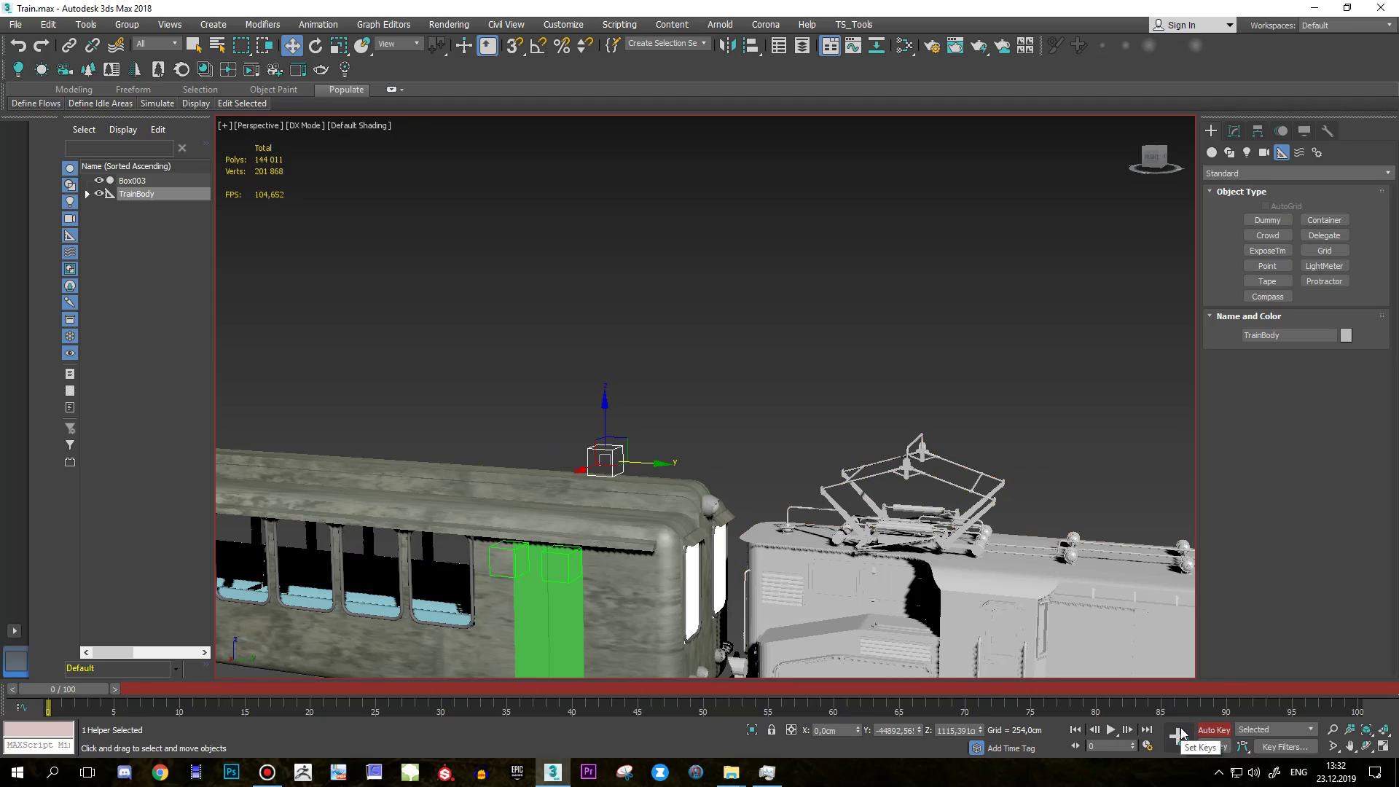
Select the LeftDoor dummy, then the RightDoor dummy in the viewport.
left_click(531, 580)
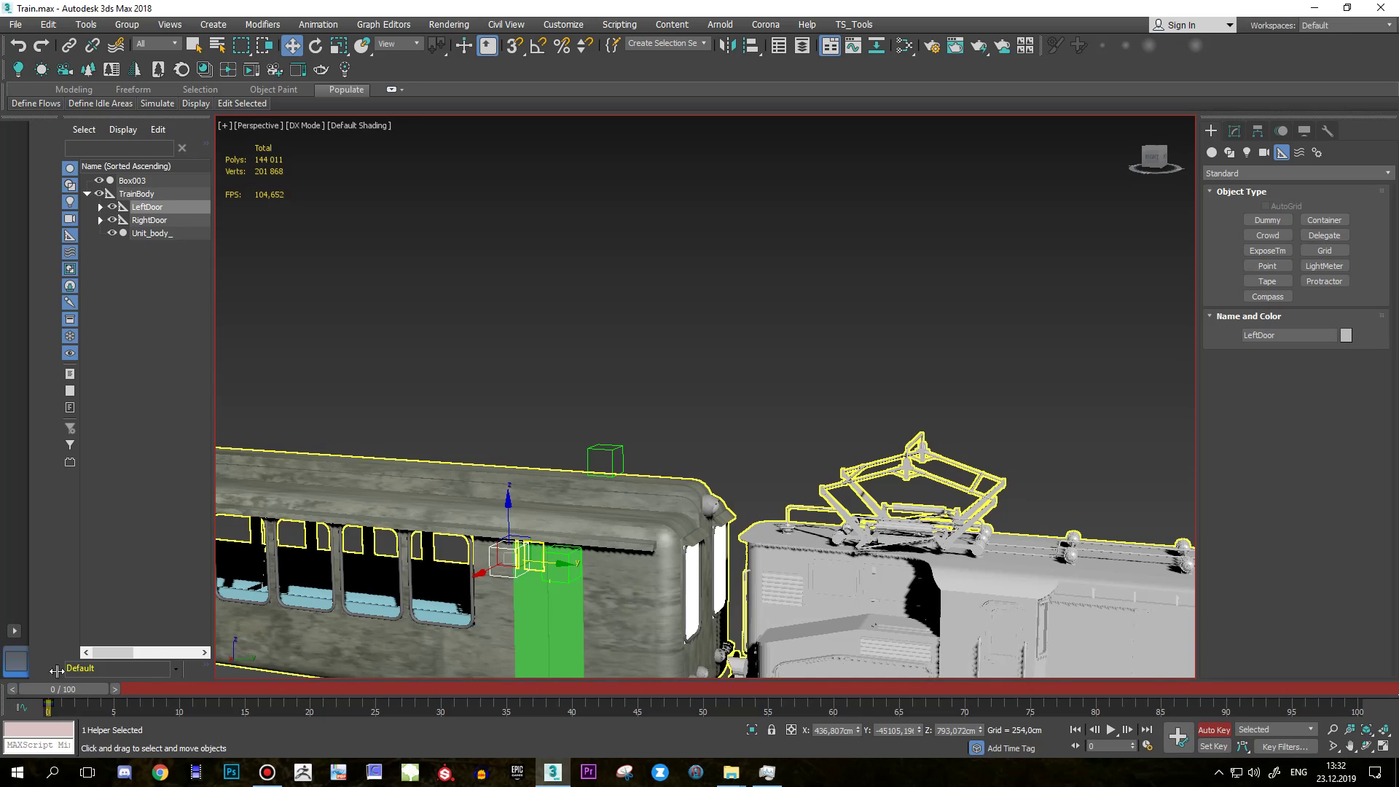
scroll(554, 583, "up", 3)
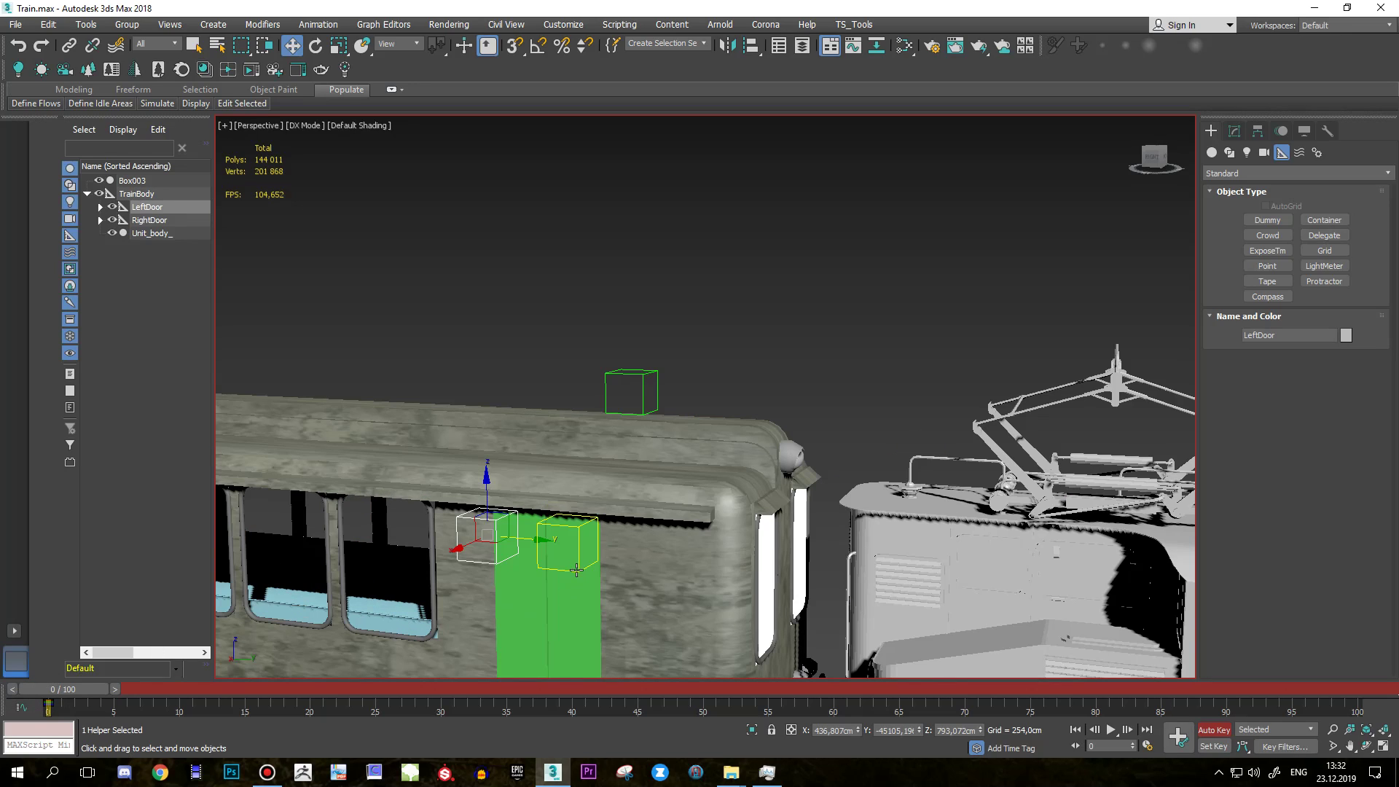
left_click(576, 568)
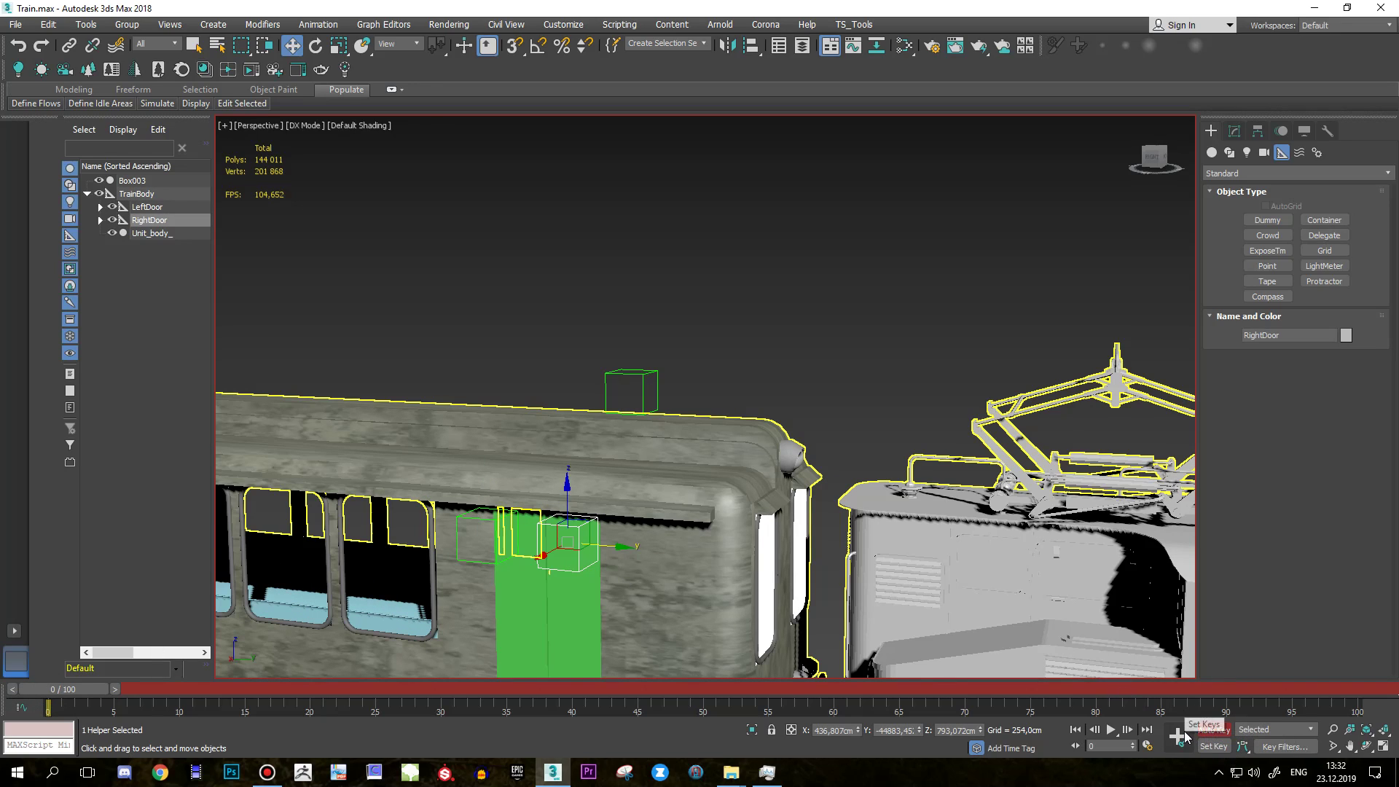
right_click(653, 294)
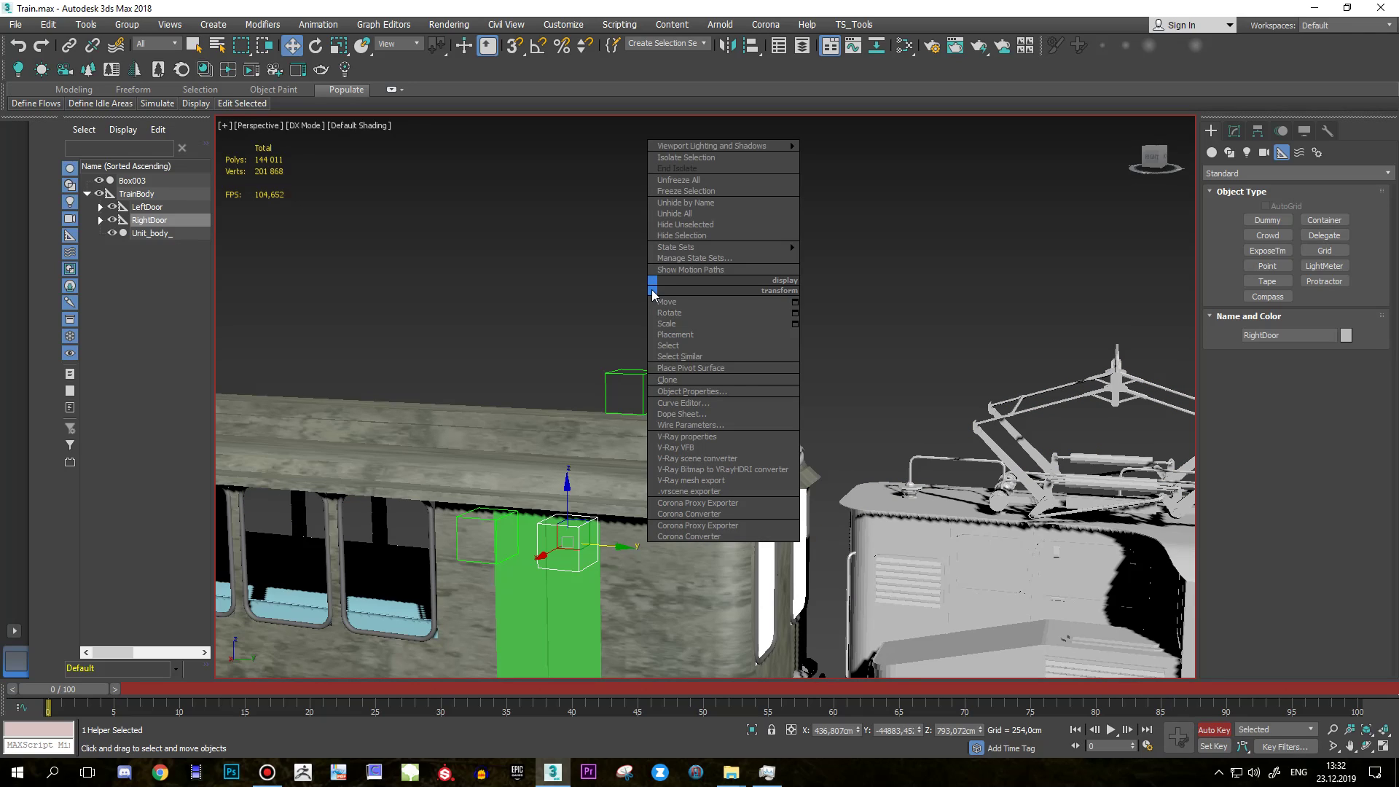
scroll(328, 328, "down", 2)
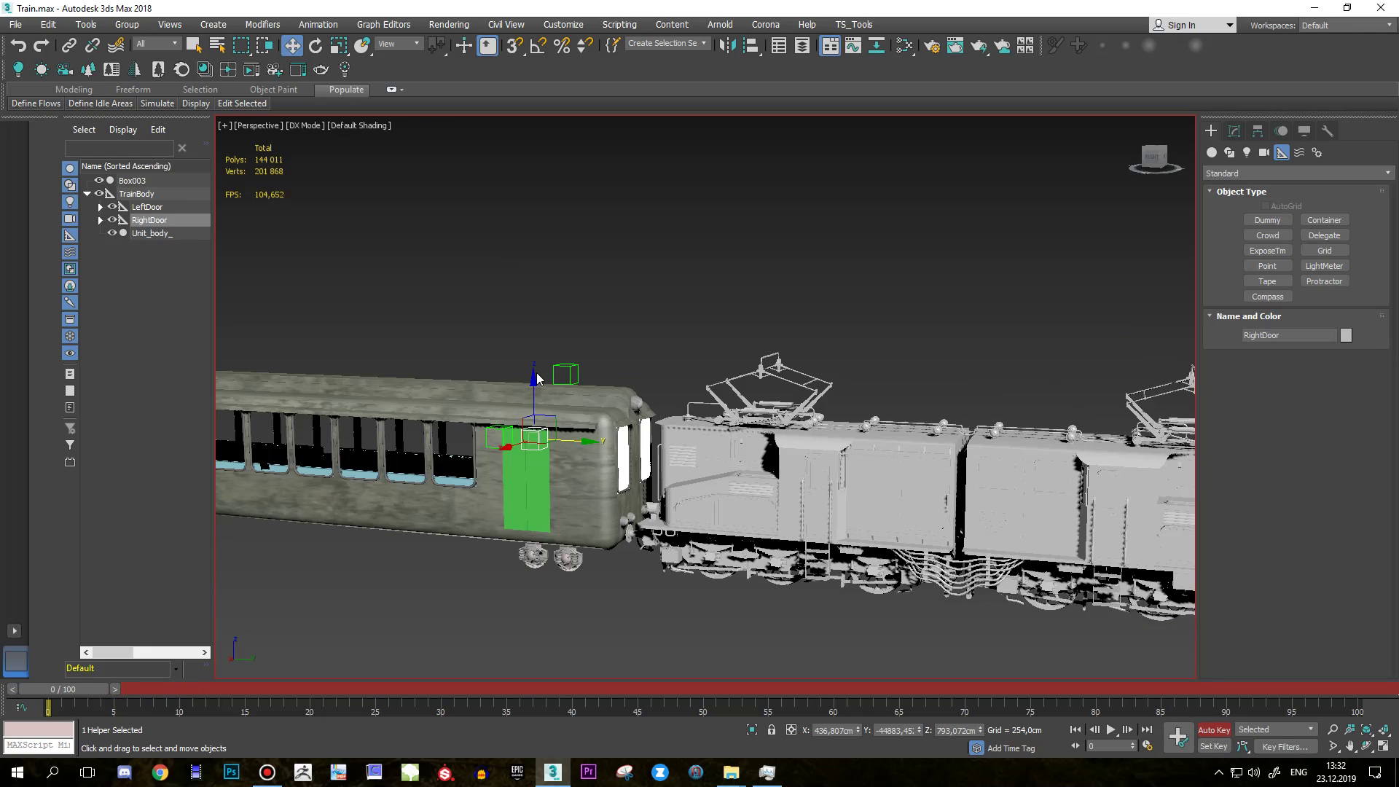
scroll(328, 328, "down", 2)
scroll(328, 328, "down", 2)
scroll(858, 392, "down", 3)
mouse_move(858, 392)
middle_mouse_down("alt")
mouse_move(985, 444)
mouse_move(987, 397)
mouse_move(952, 418)
mouse_move(887, 397)
mouse_move(488, 400)
middle_mouse_up("alt")
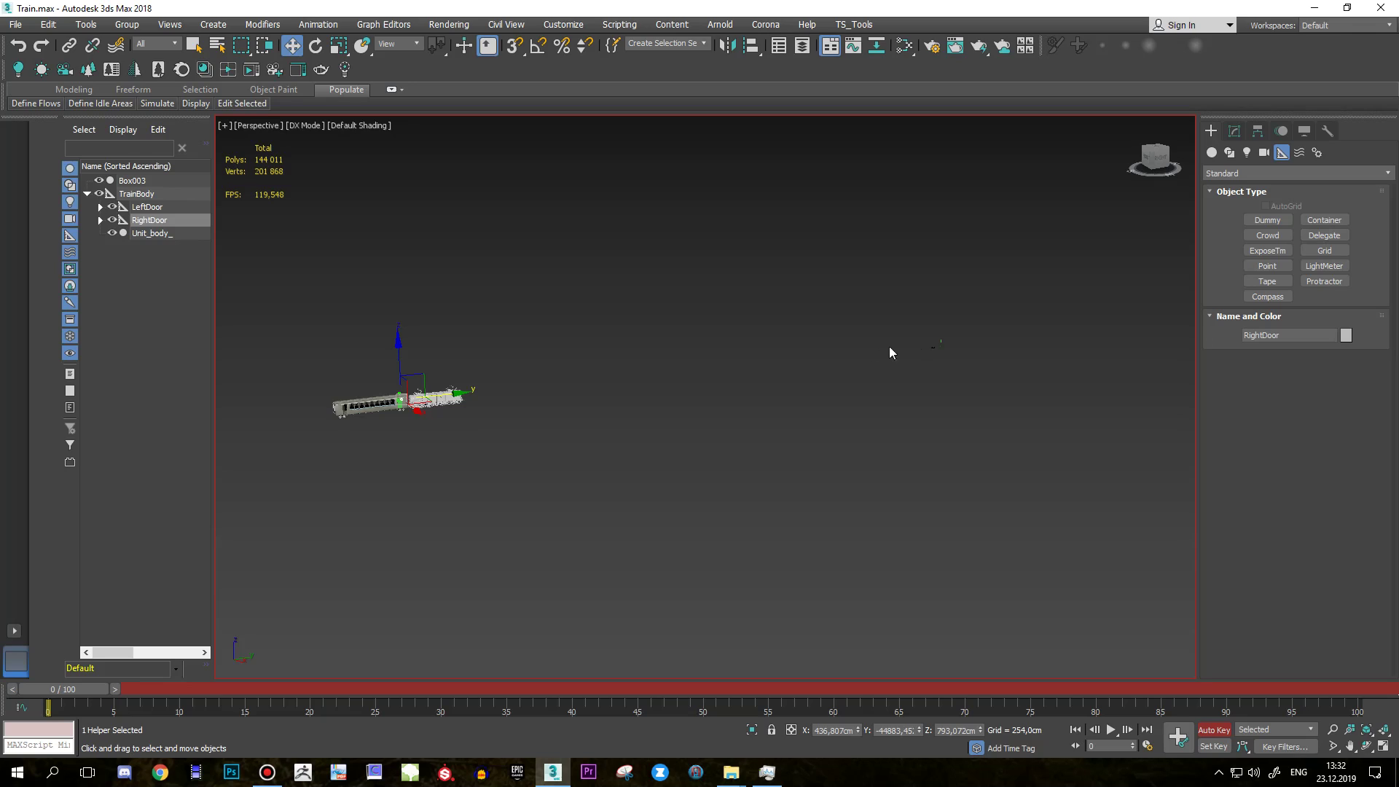
scroll(393, 377, "up", 5)
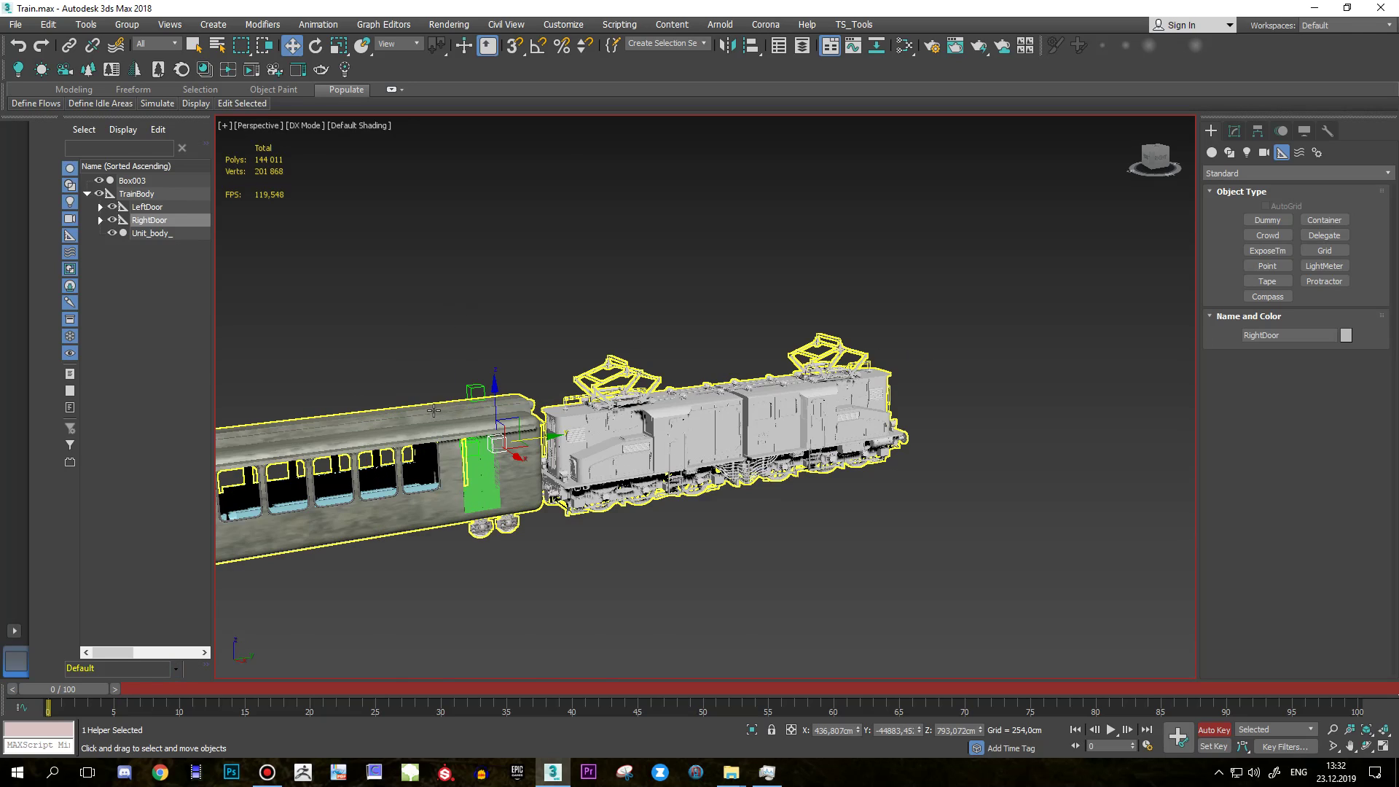
scroll(491, 381, "up", 3)
left_click(509, 370)
scroll(583, 430, "down", 5)
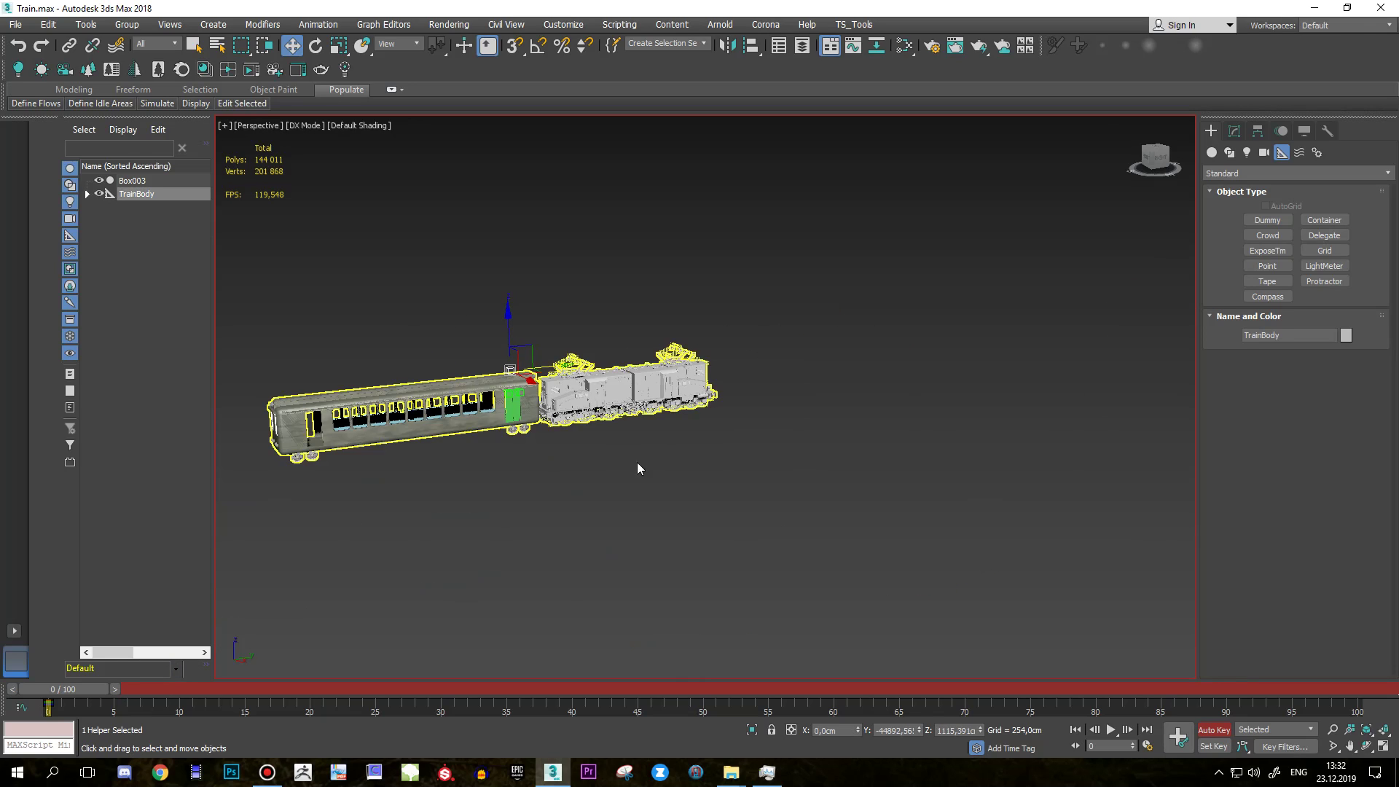
Key TrainBody at a new position further along the track at frame 40, then check the motion.
scroll(674, 518, "down", 2)
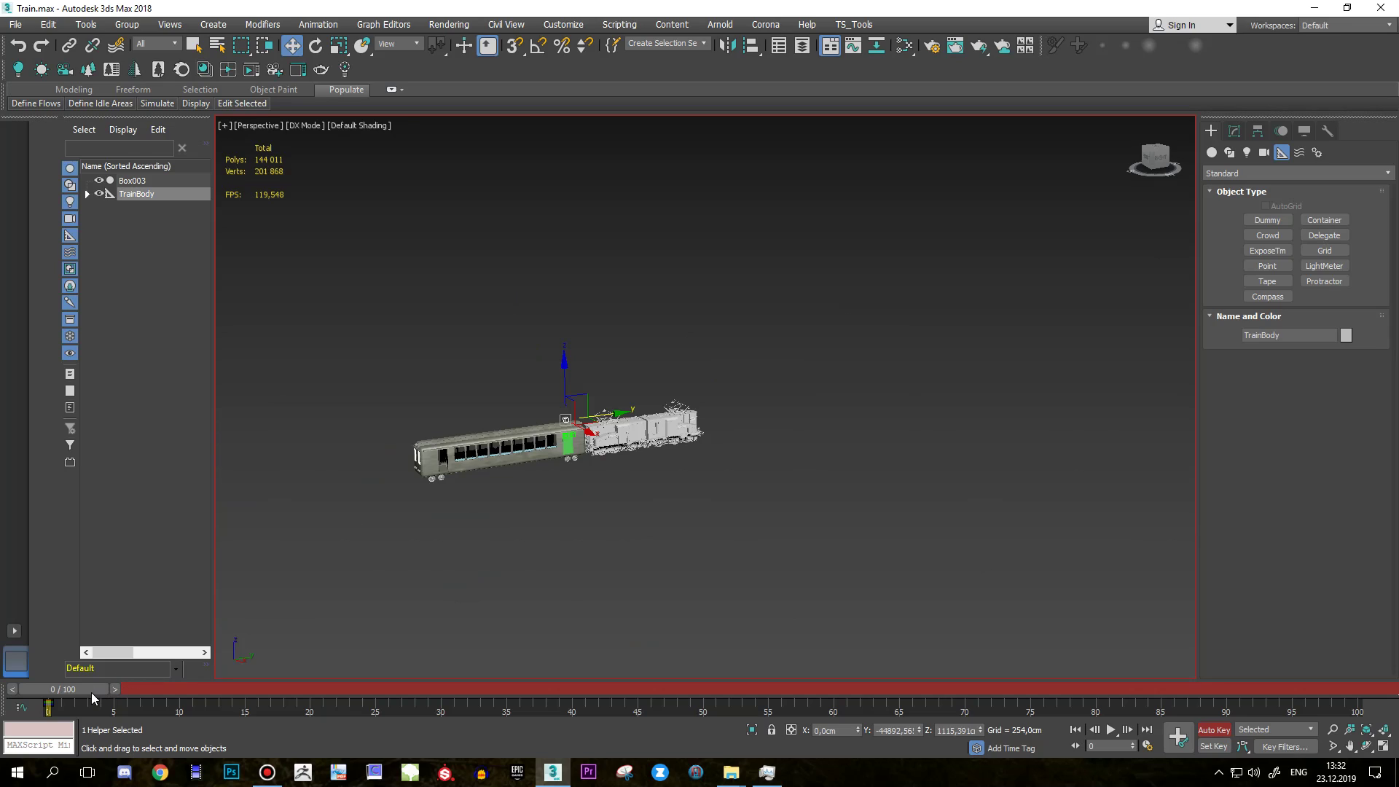
left_click_drag(90, 689, 600, 680)
key("w")
middle_click_drag(867, 458, 555, 507)
mouse_move(330, 478)
left_mouse_down()
mouse_move(914, 444)
mouse_move(866, 435)
left_mouse_up()
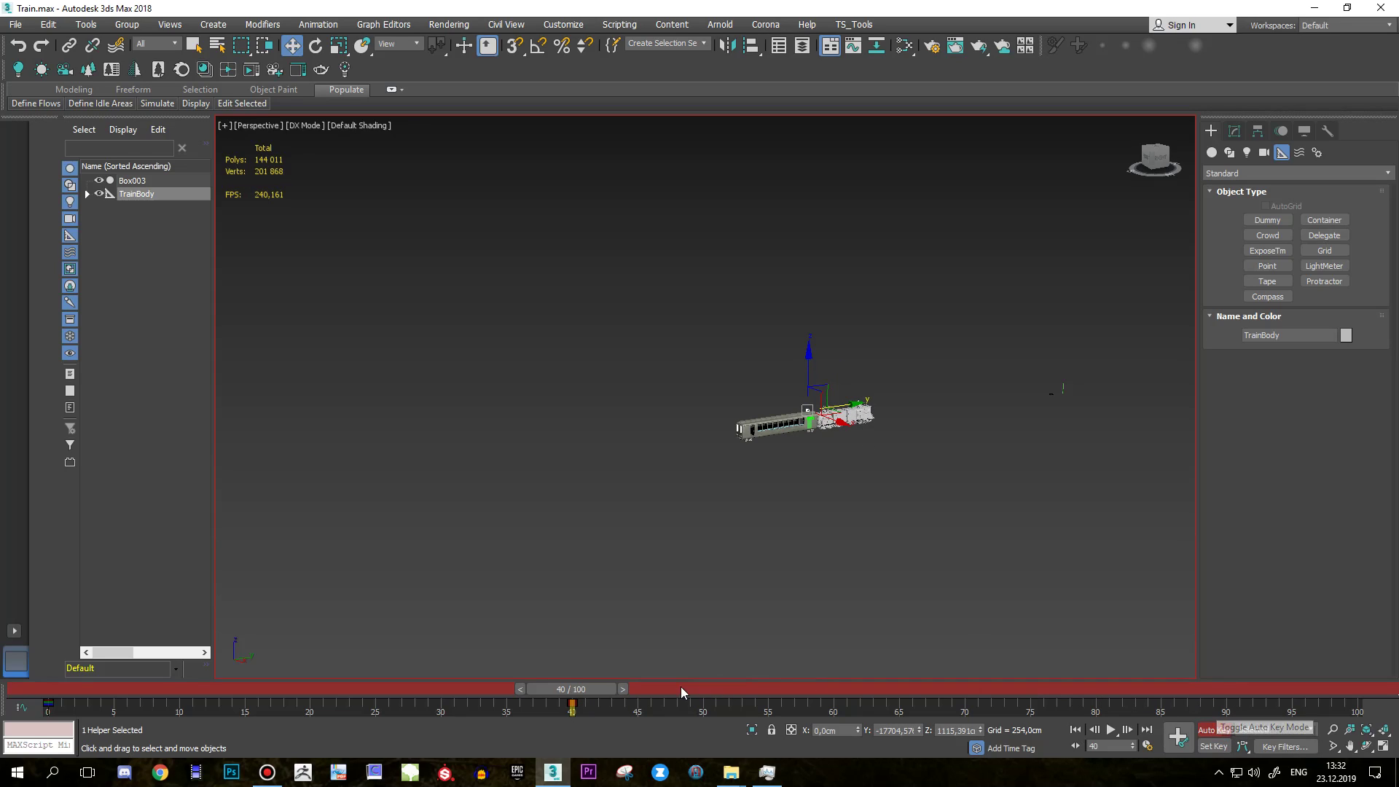
left_click_drag(592, 689, 66, 689)
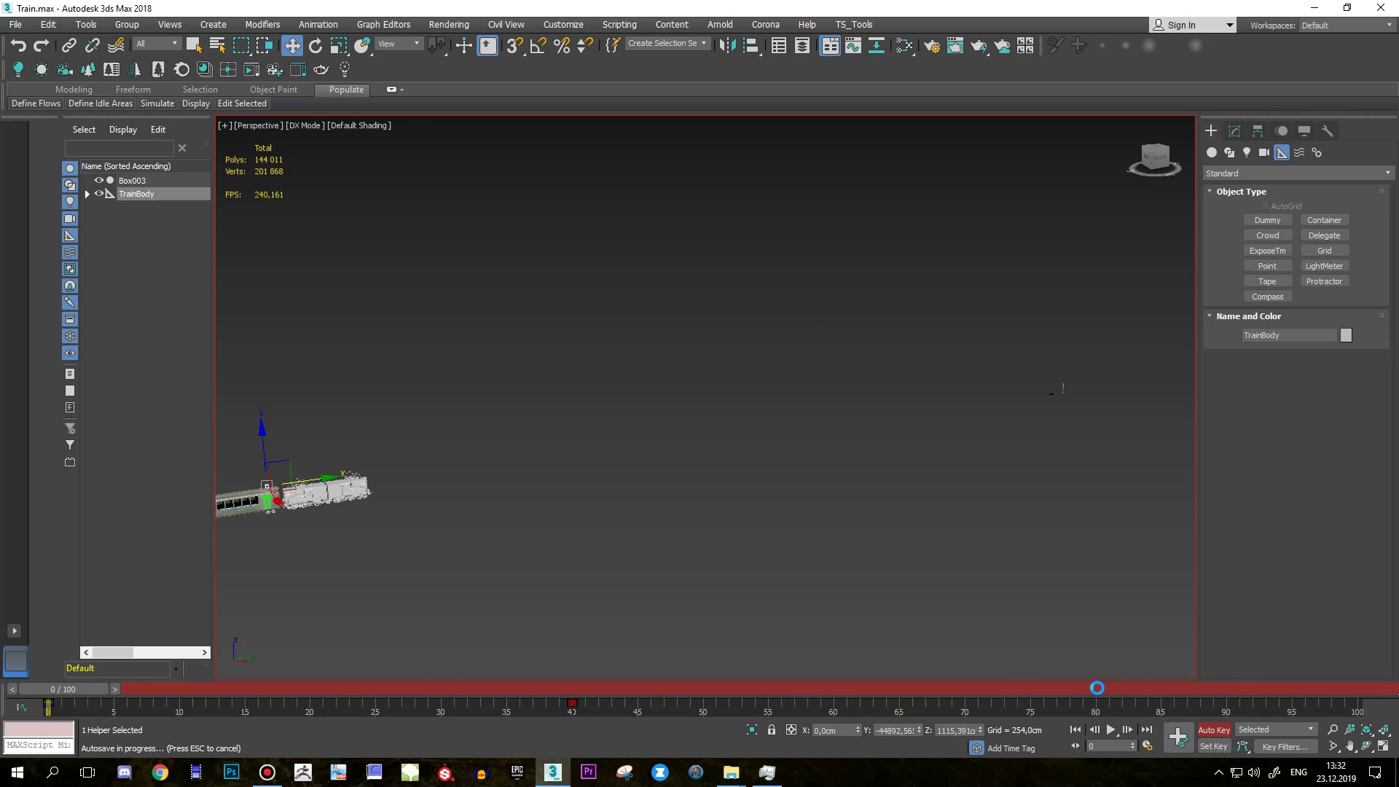
left_click(1112, 730)
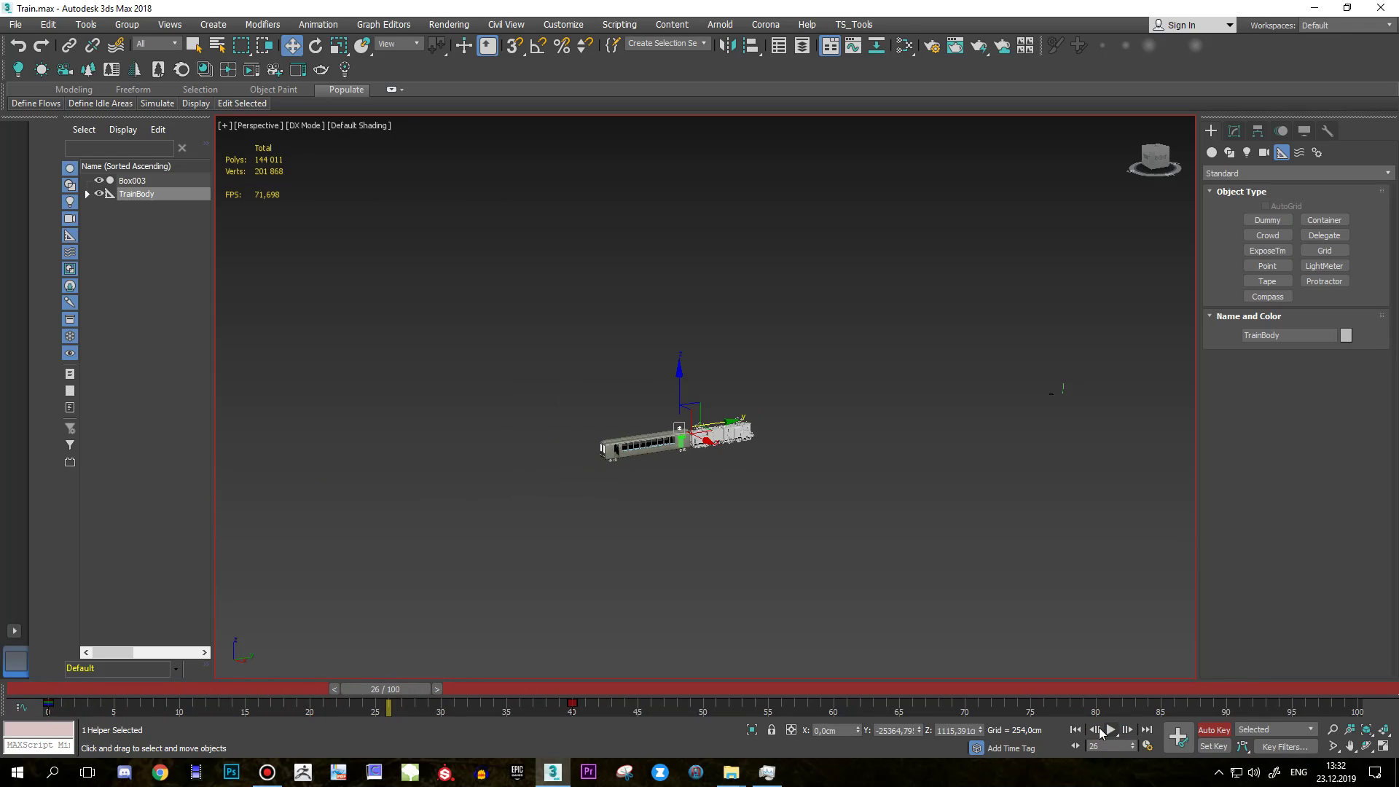
Preview the train animation, then jump to frame 100.
left_click(1111, 730)
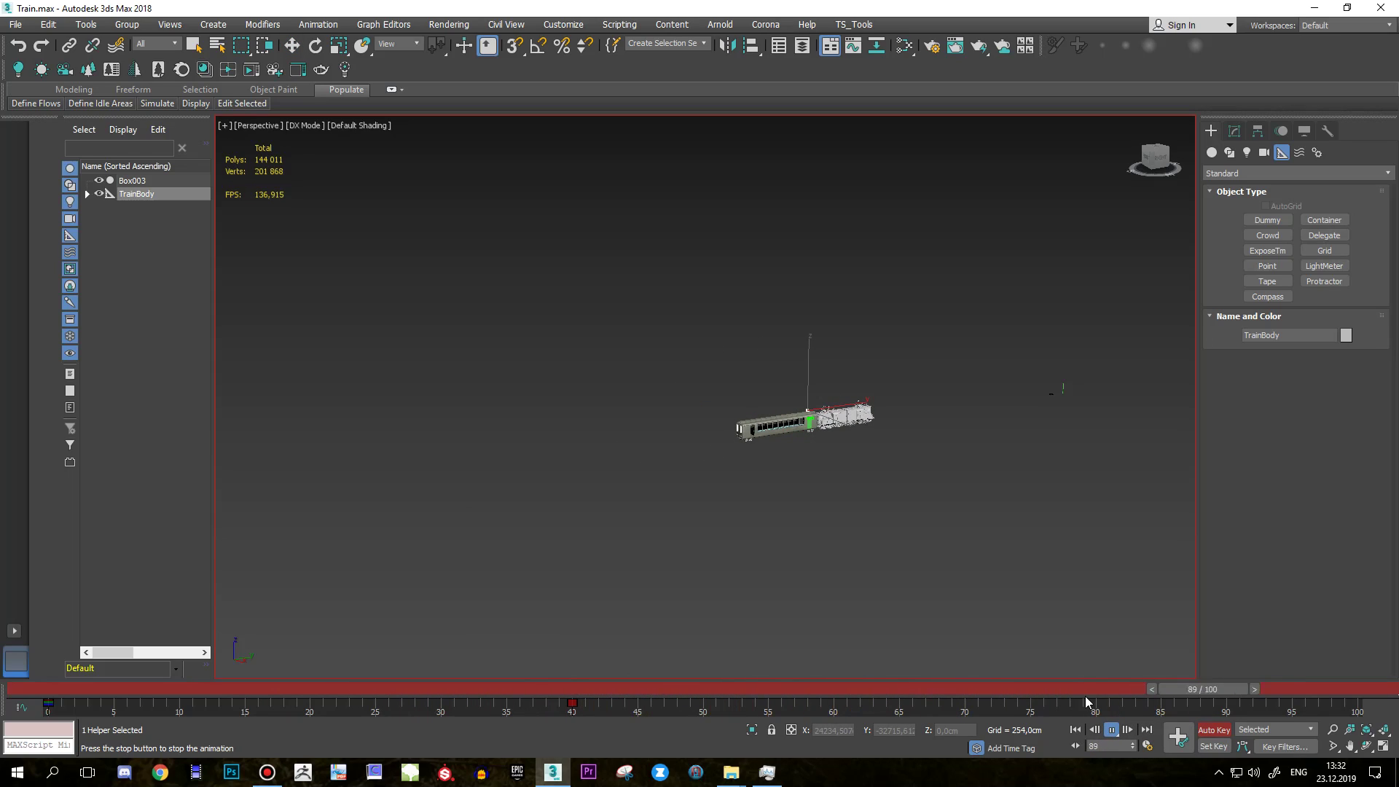
left_click(1111, 725)
key("w")
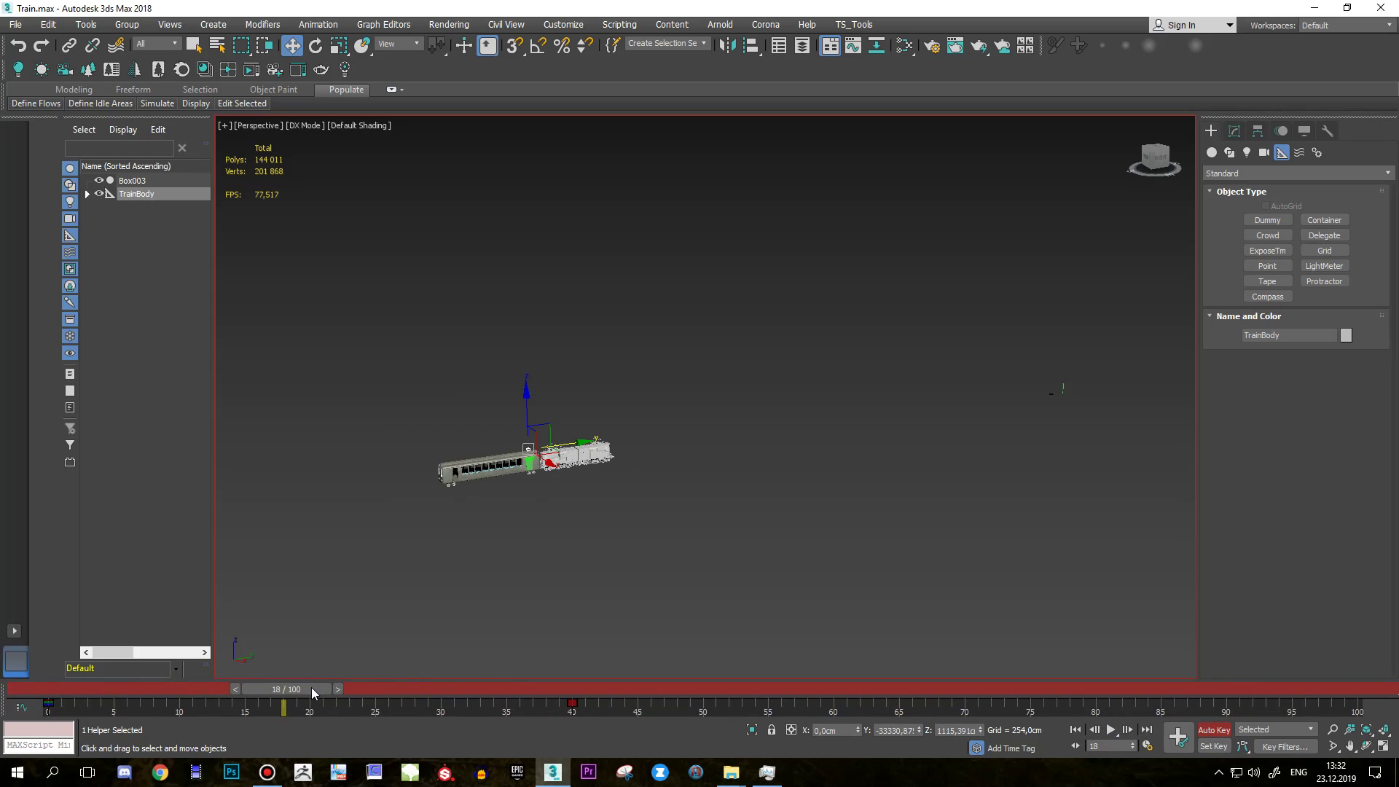
left_click_drag(314, 693, 1371, 693)
Drag TrainBody further along the track at frame 100 and zoom in on the carriage.
mouse_move(1231, 577)
middle_mouse_down("alt")
mouse_move(987, 478)
mouse_move(743, 459)
middle_mouse_up("alt")
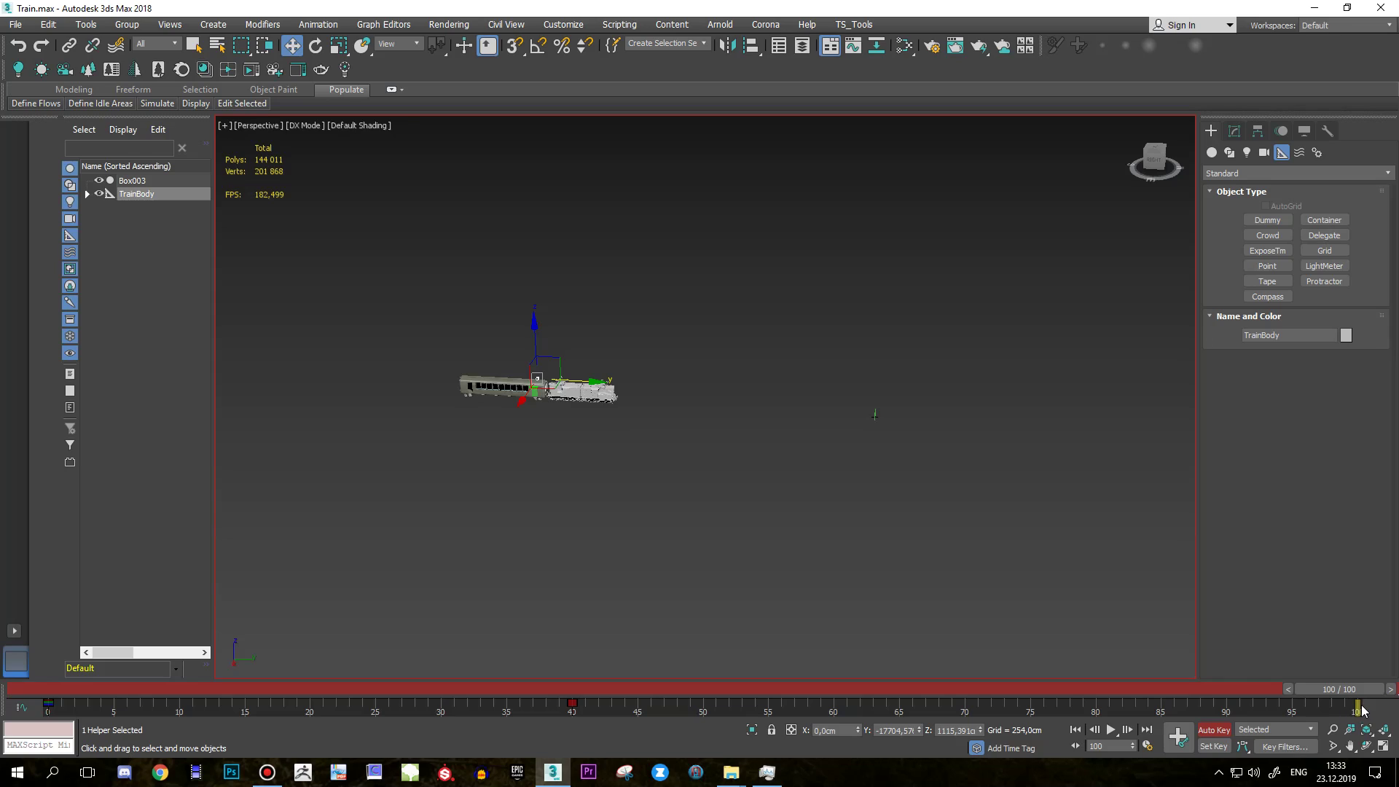
scroll(835, 419, "up", 2)
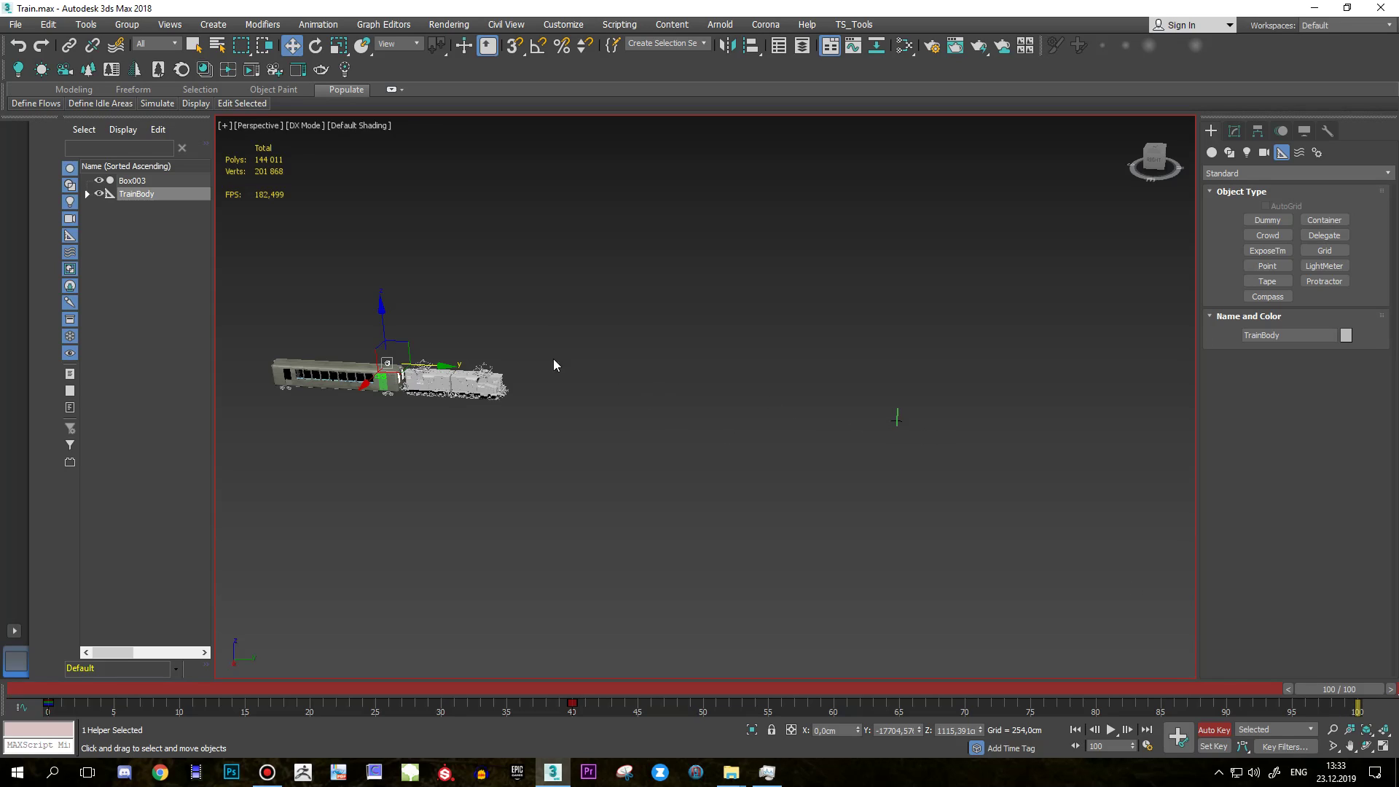
left_click_drag(444, 366, 954, 433)
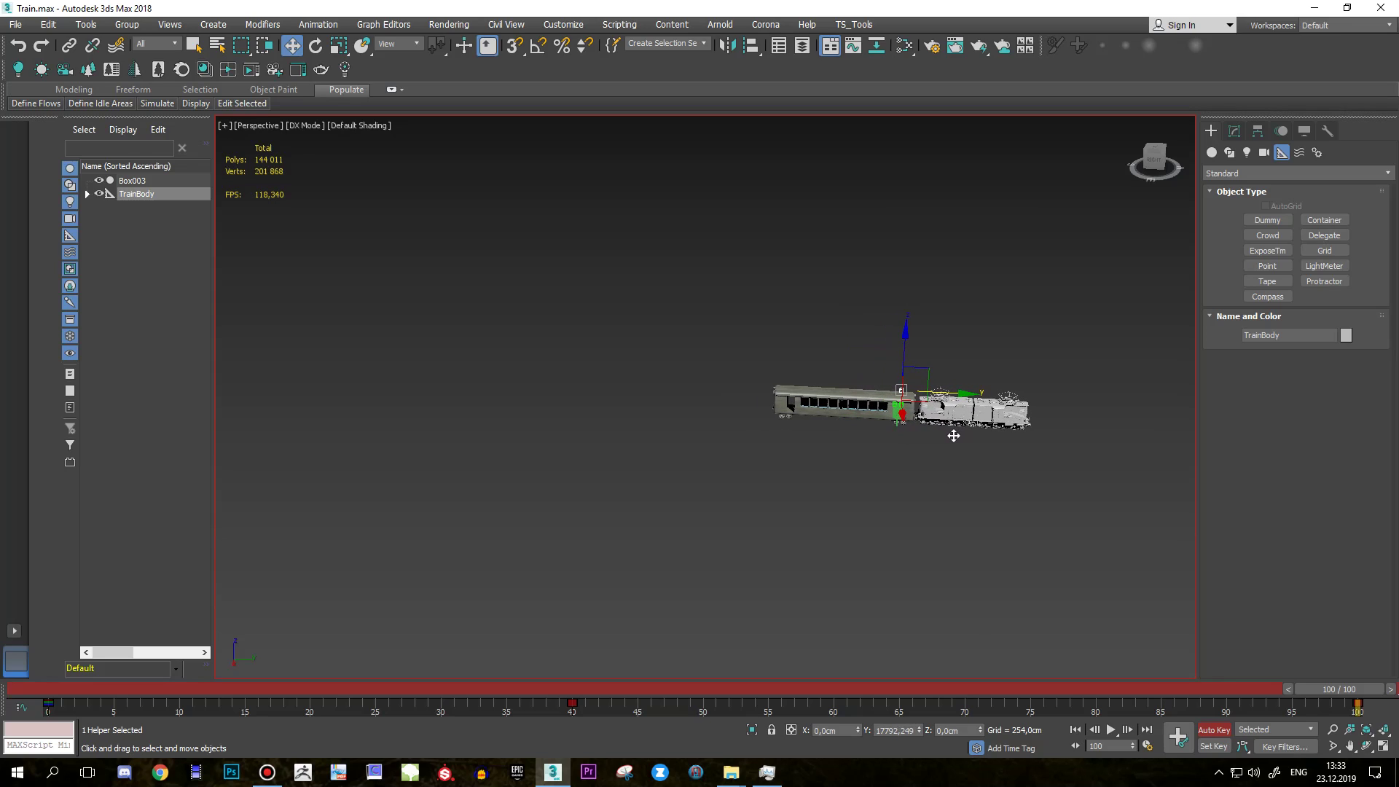
scroll(890, 427, "up", 10)
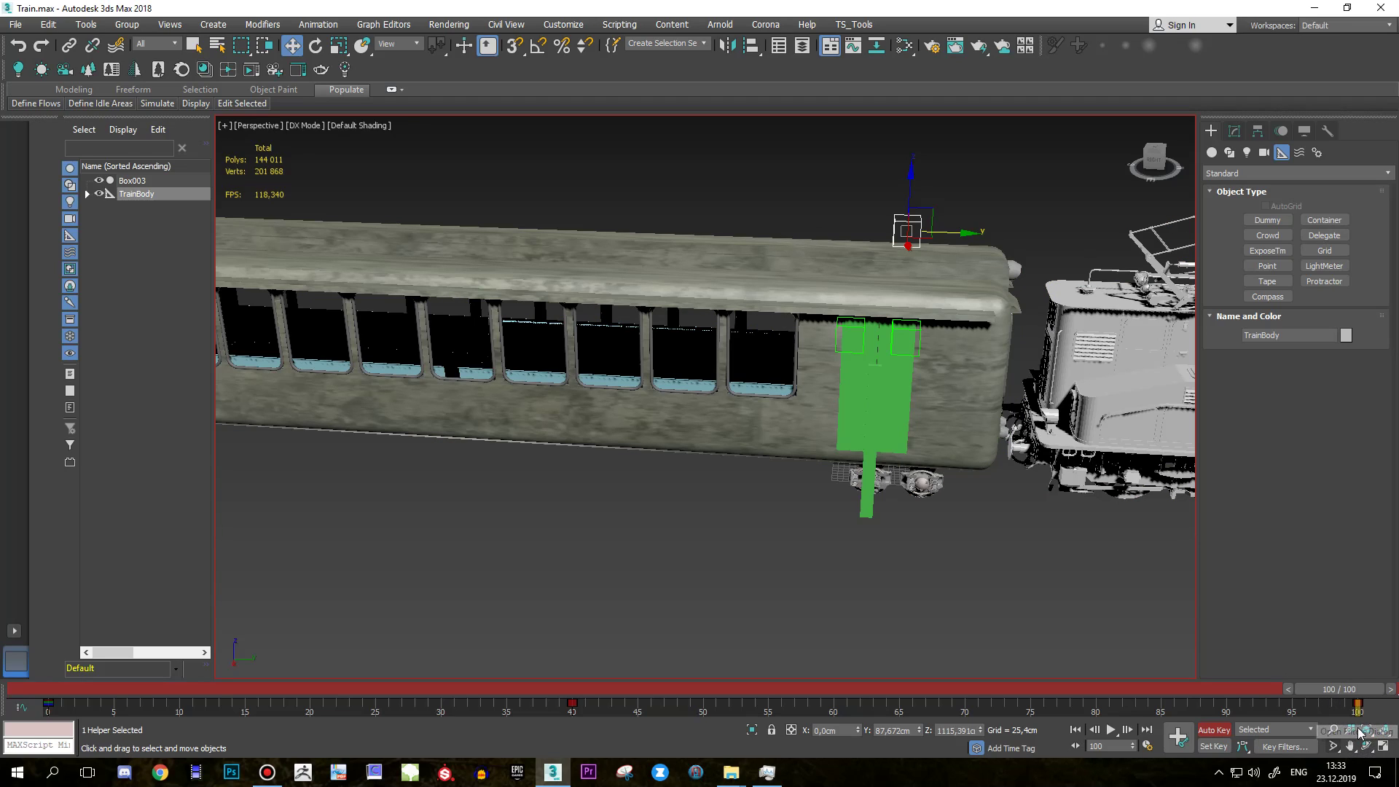
Set the animation End Time to 200 frames and rewind the time slider to frame 0.
left_click(1149, 746)
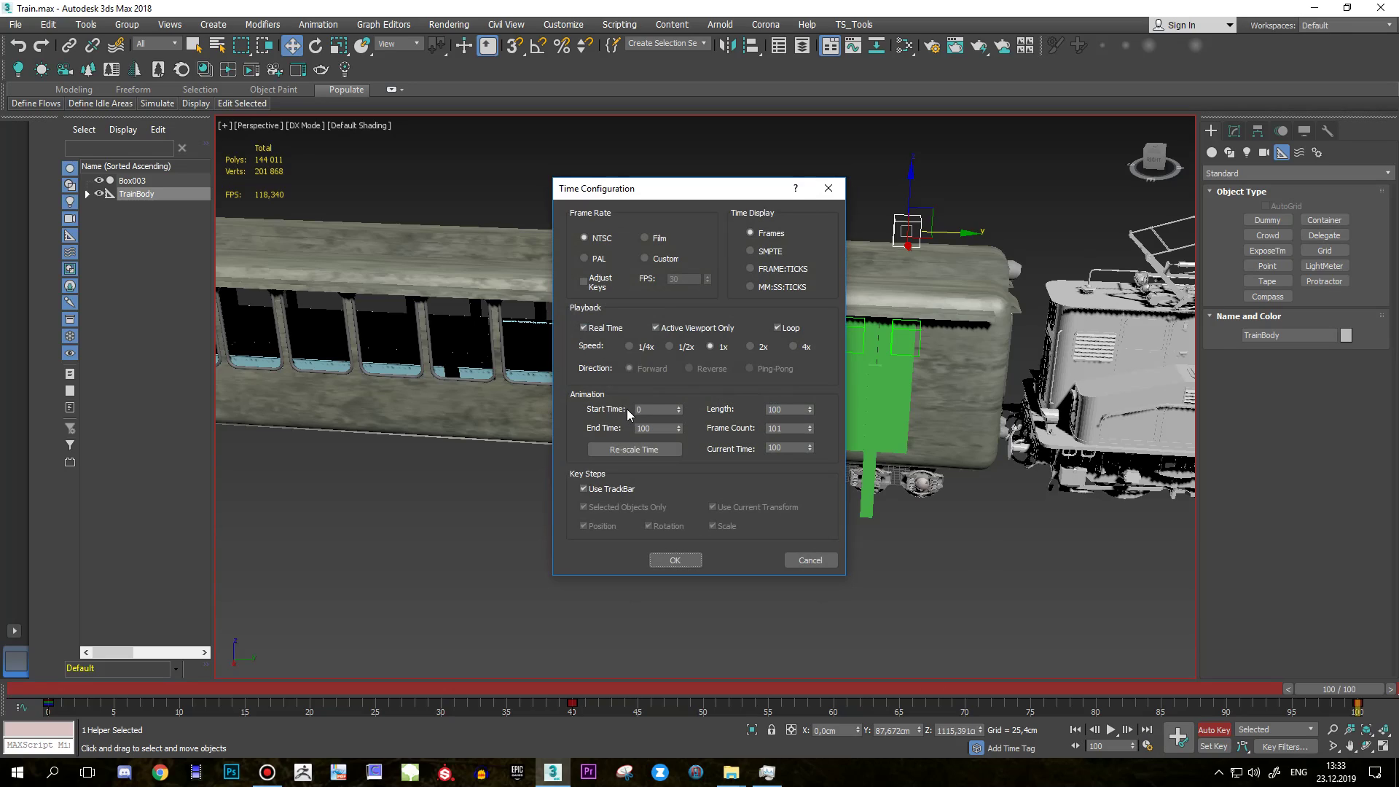
double_click(652, 428)
left_click(674, 560)
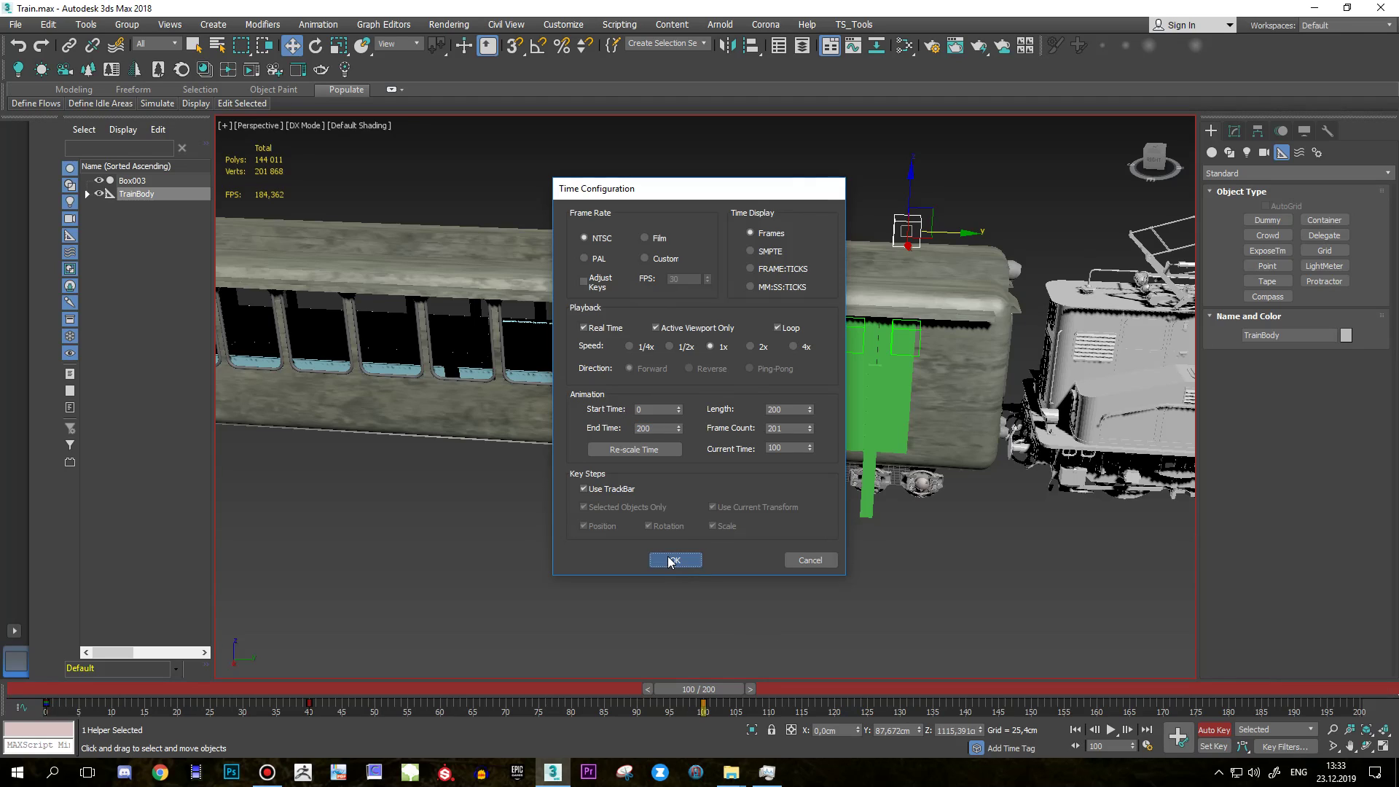
left_click_drag(717, 689, 109, 688)
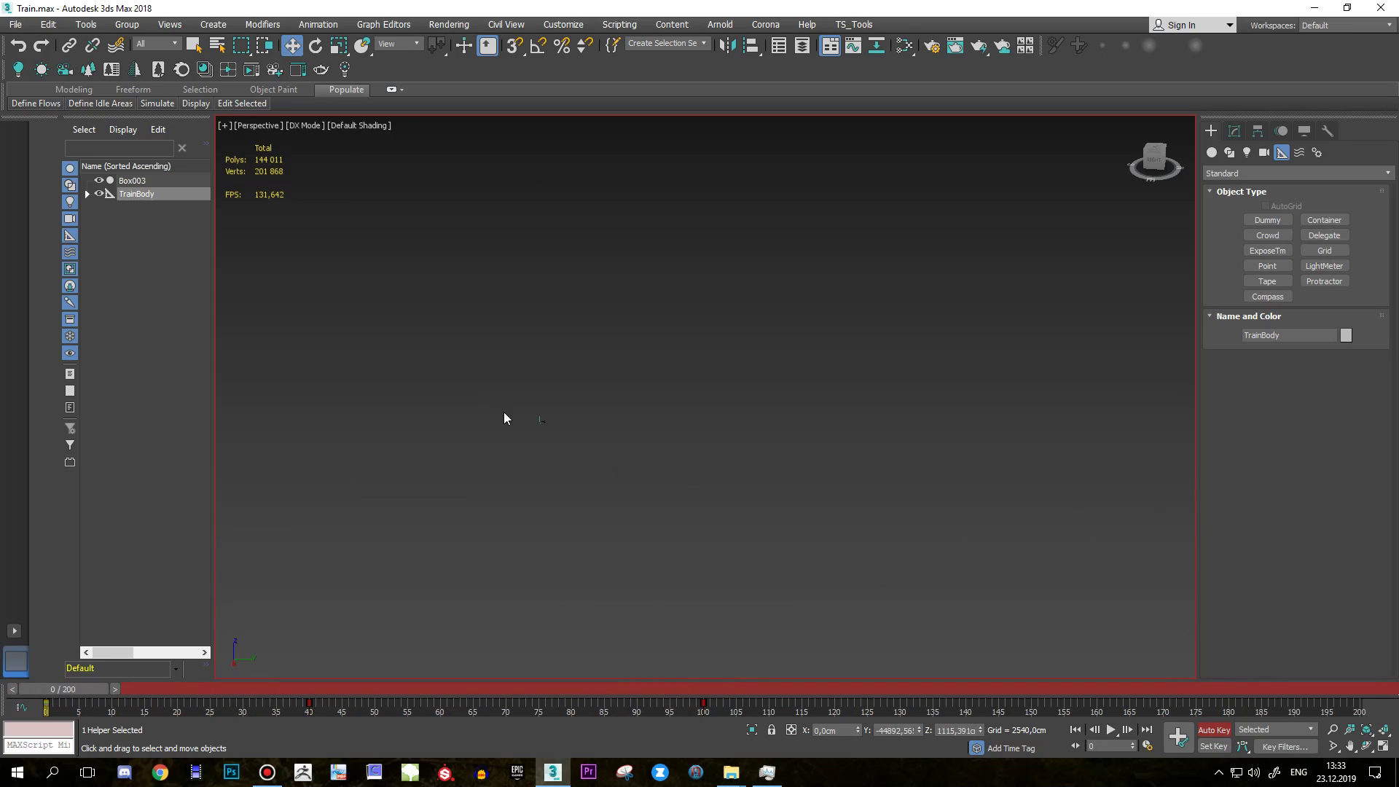
middle_click_drag(625, 397, 950, 359)
Play the 200-frame animation, then move the train forward along Y at frame 111.
left_click(1111, 729)
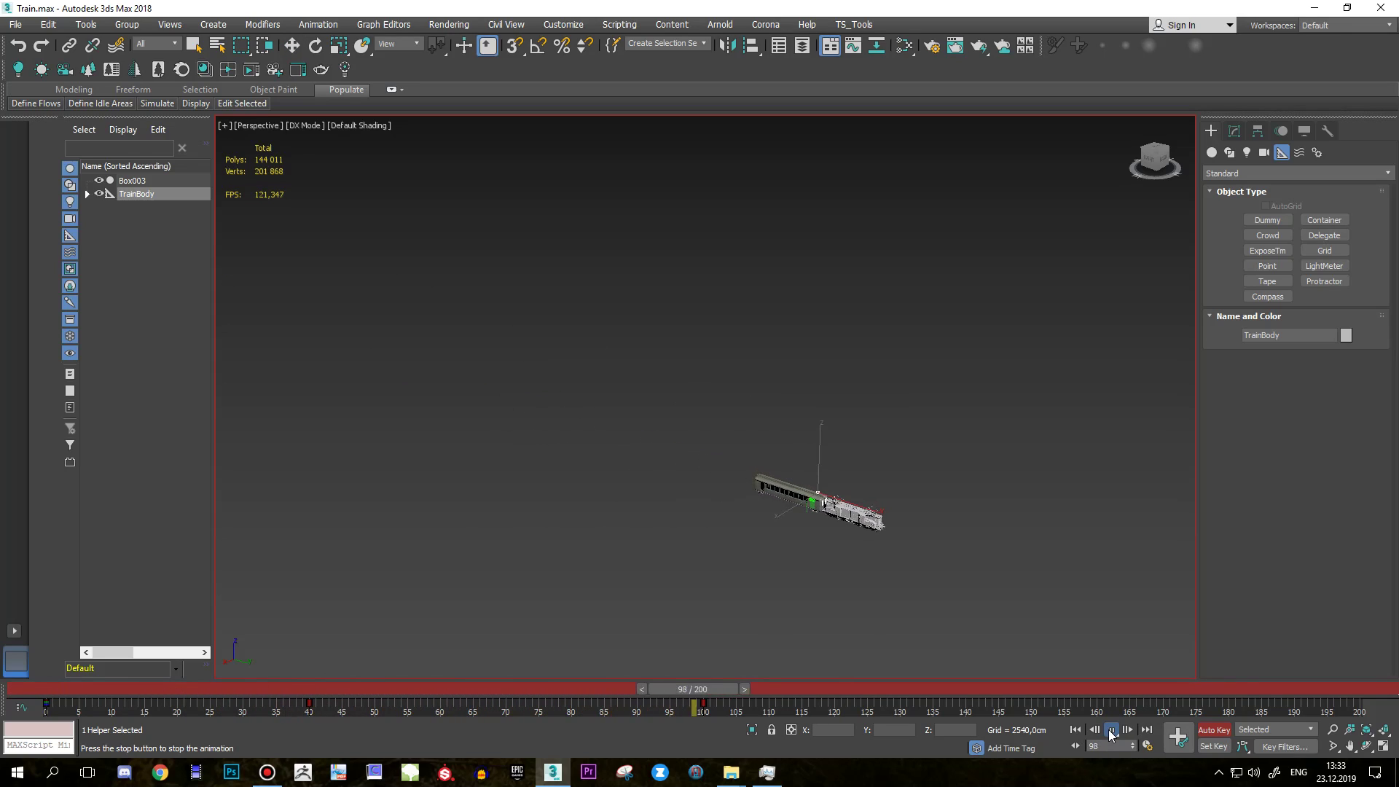
left_click(978, 690)
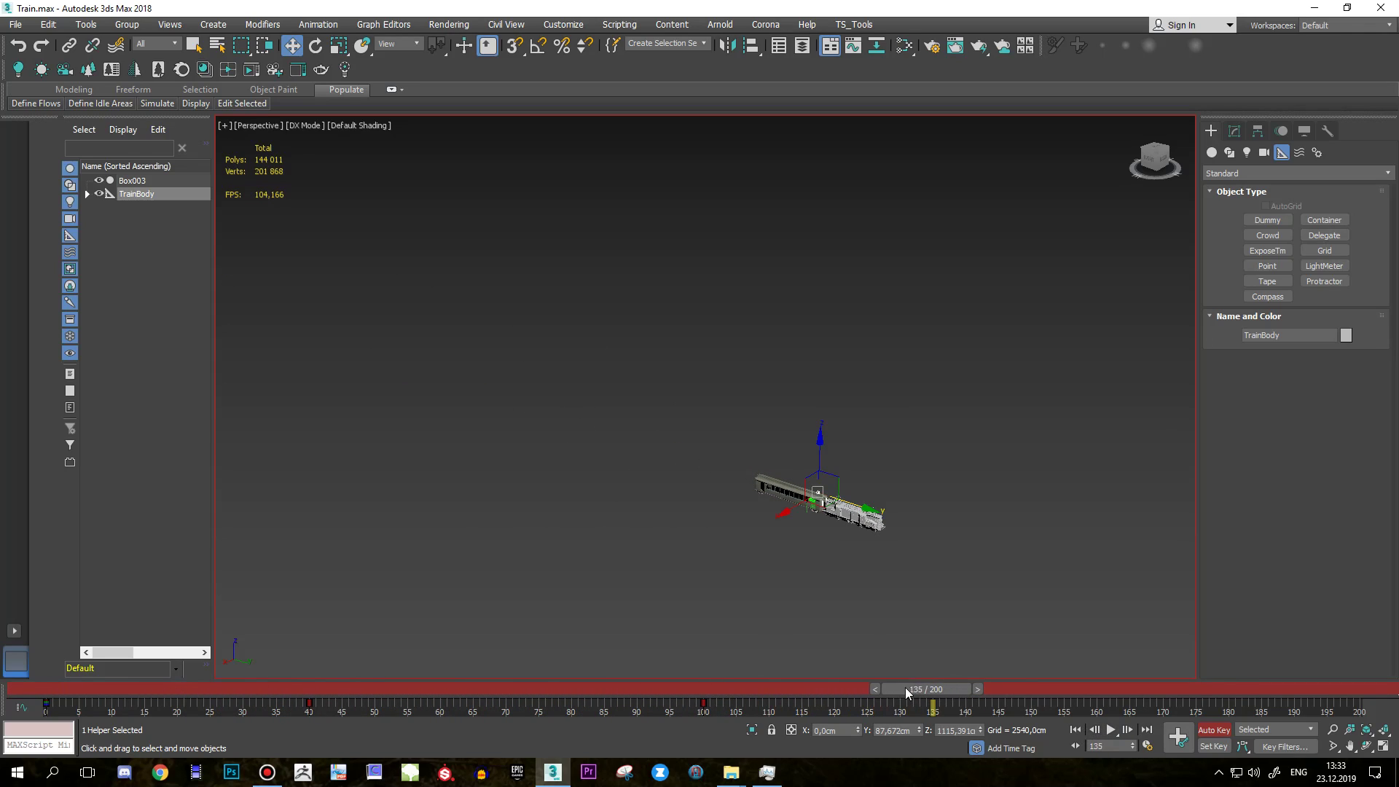
left_click_drag(907, 692, 767, 689)
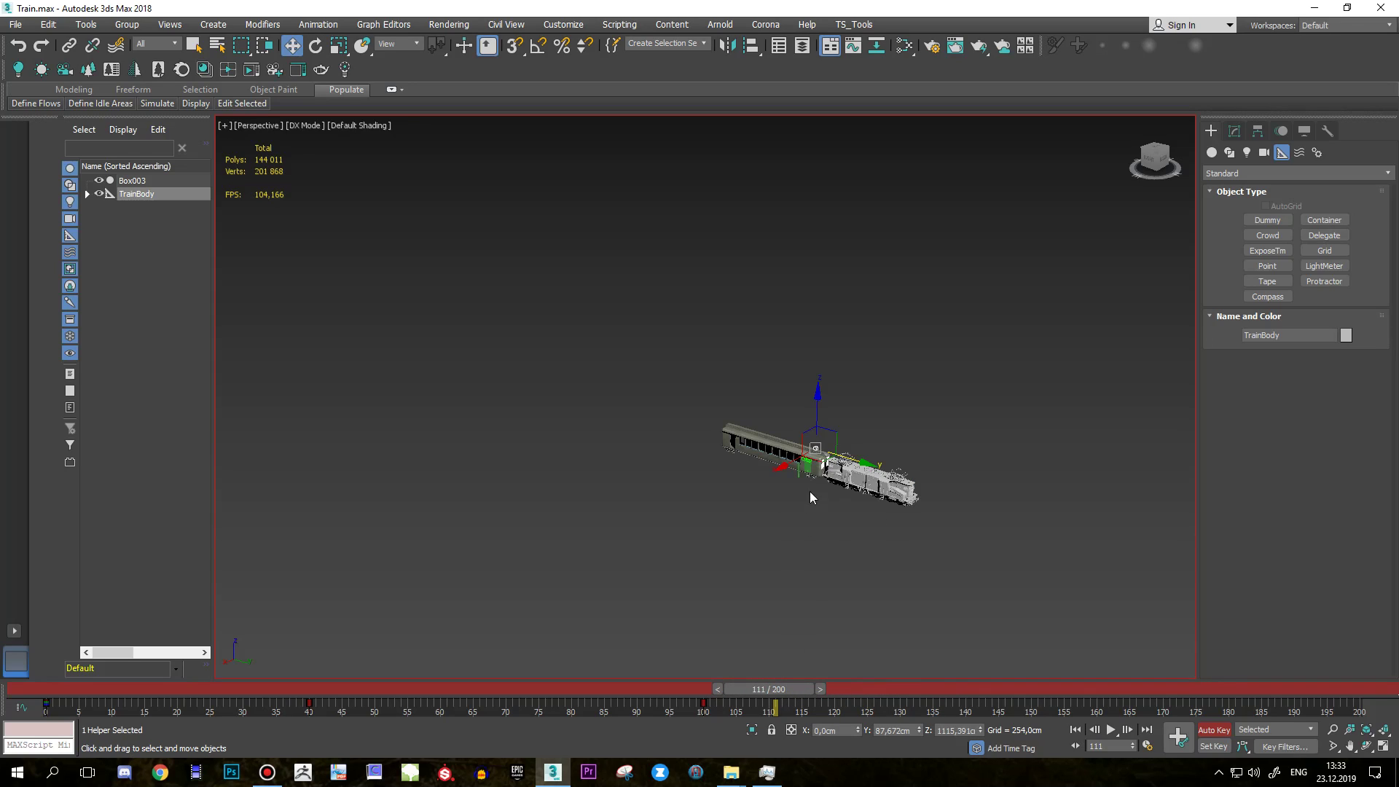
mouse_move(803, 504)
middle_mouse_down("alt")
mouse_move(750, 501)
mouse_move(815, 506)
mouse_move(776, 538)
middle_mouse_up("alt")
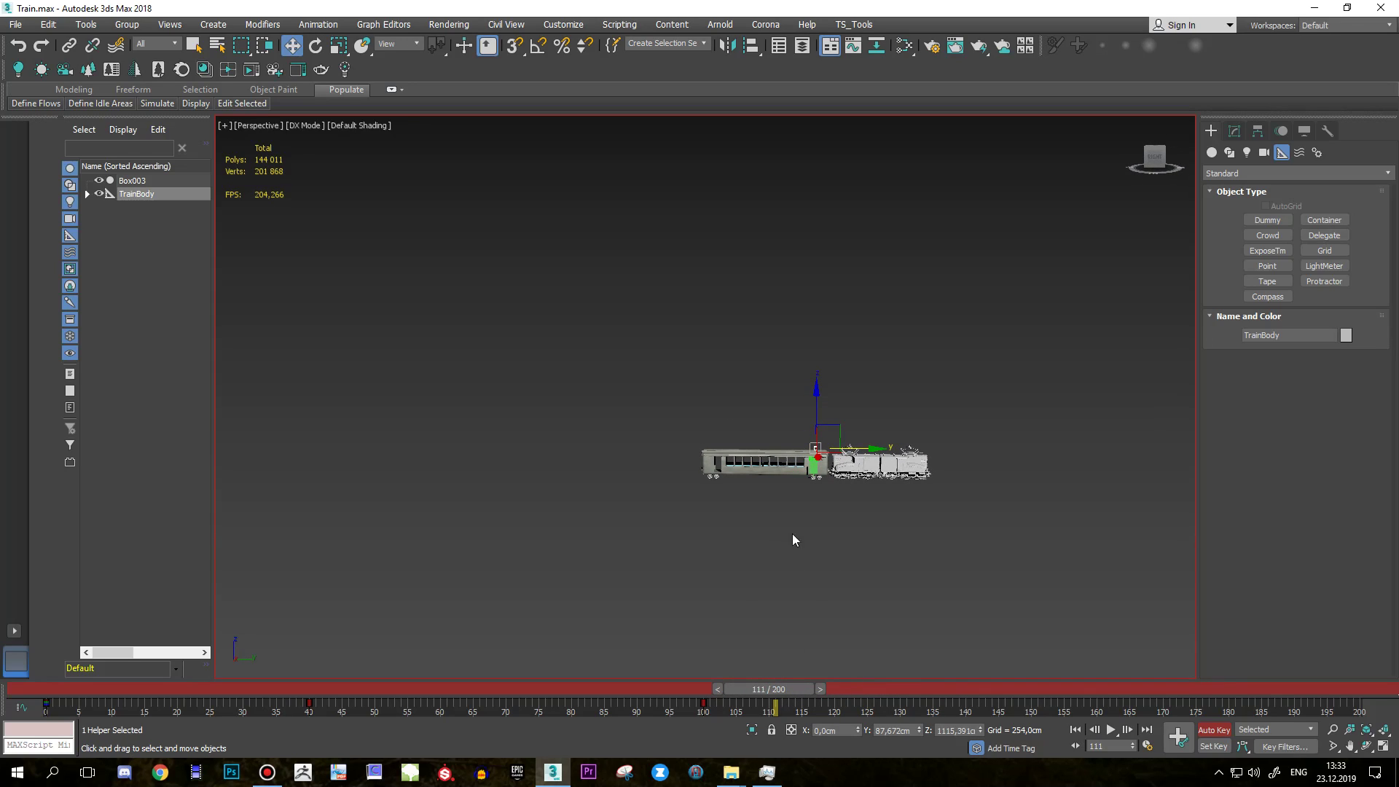
left_click_drag(869, 449, 933, 450)
Check playback from frame 30, then move the train's key from frame 111 to 155.
left_click_drag(774, 689, 274, 658)
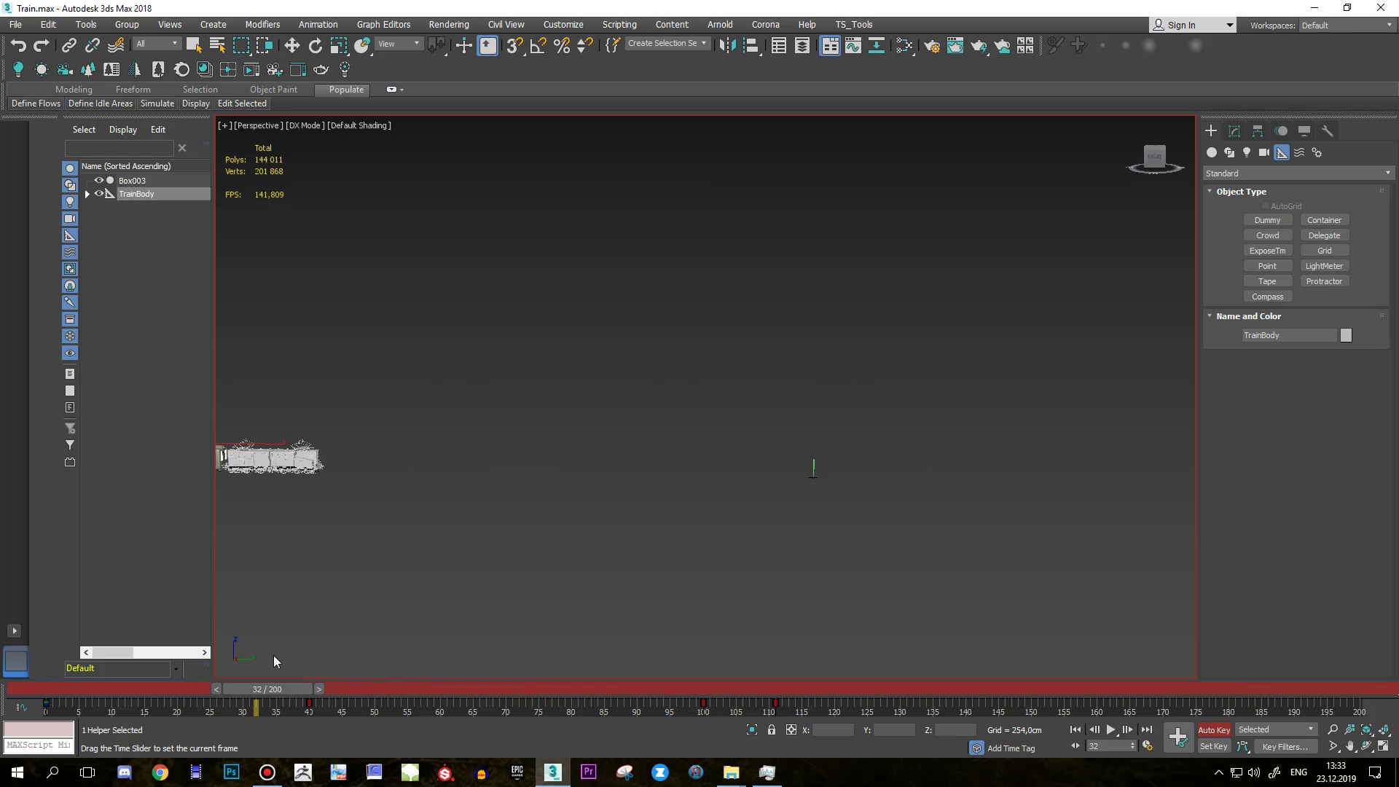
left_click(1113, 731)
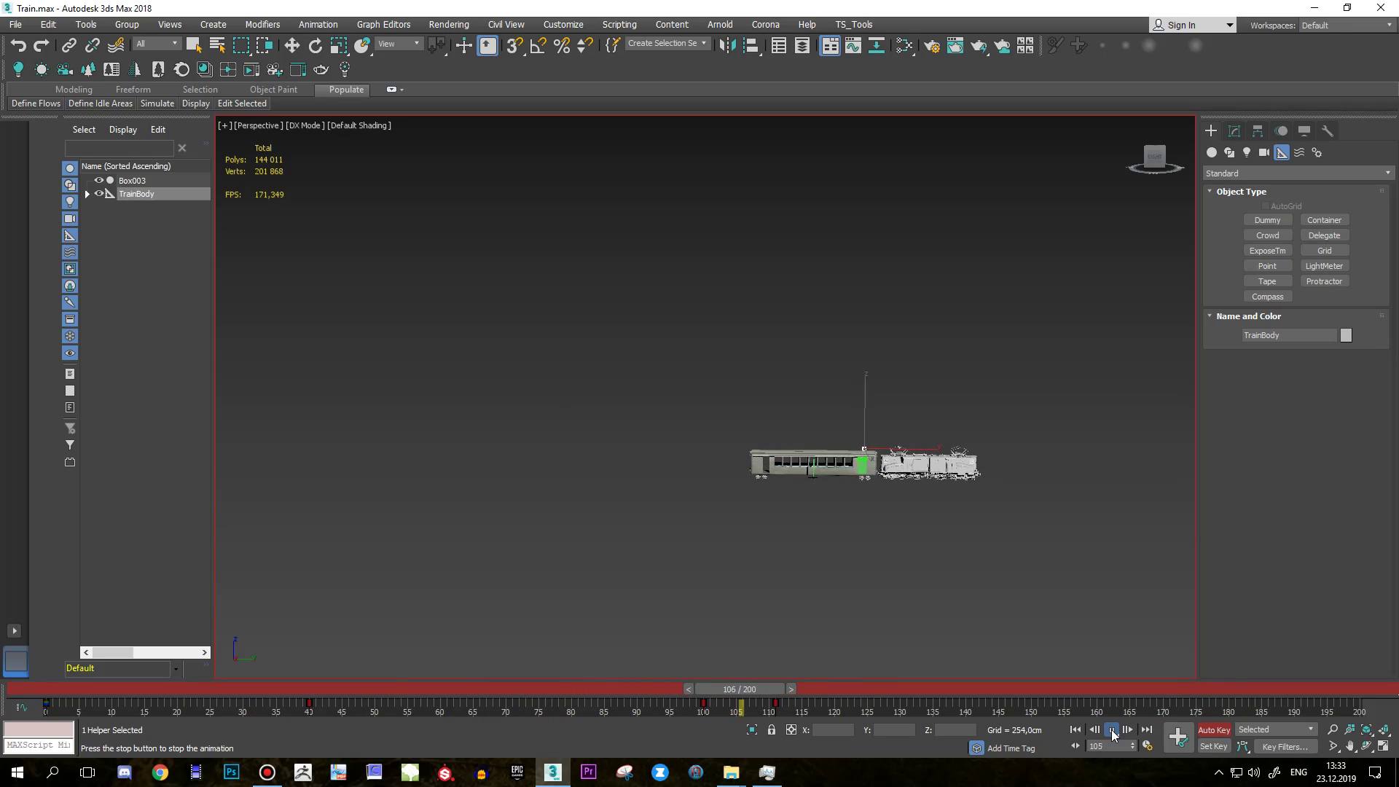
left_click(1112, 731)
left_click_drag(839, 691, 678, 690)
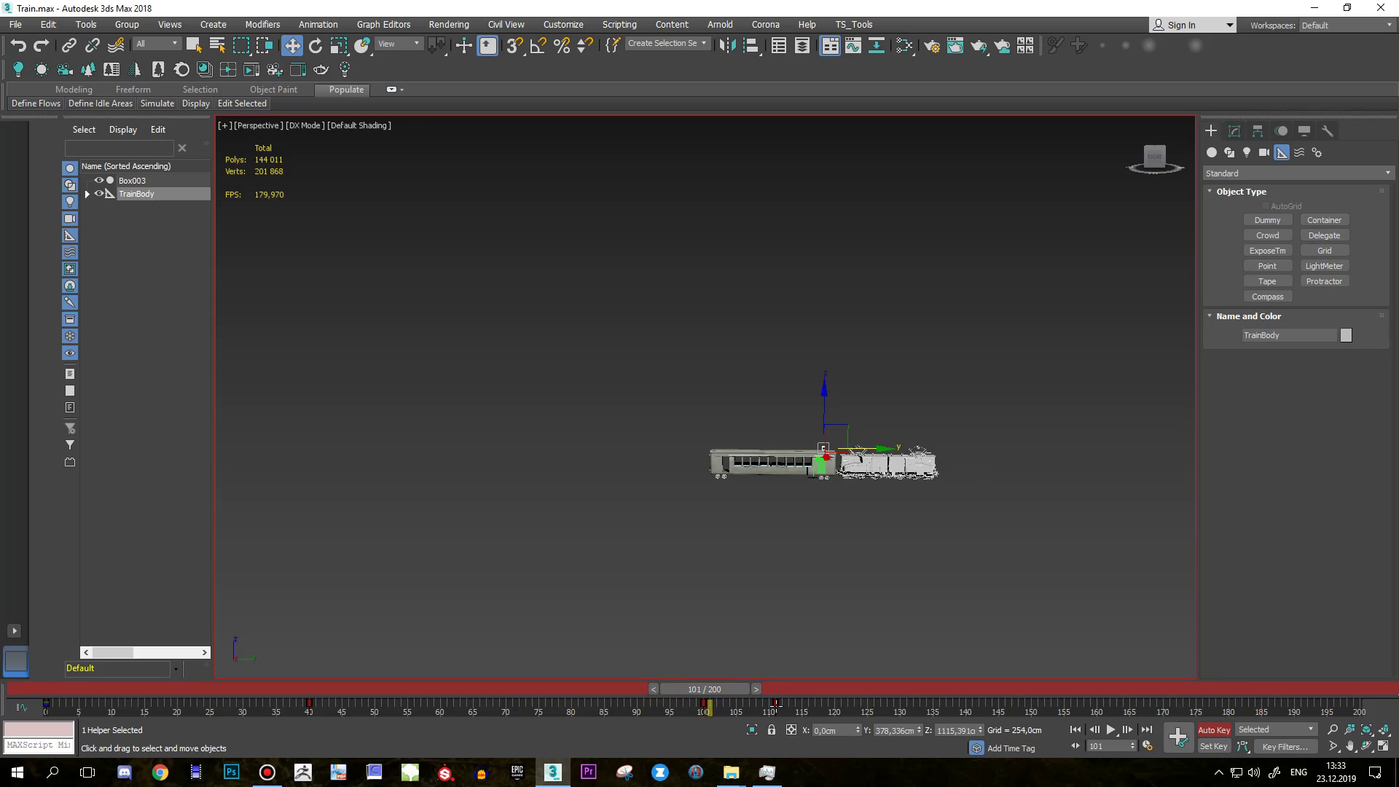
left_click_drag(775, 704, 1123, 704)
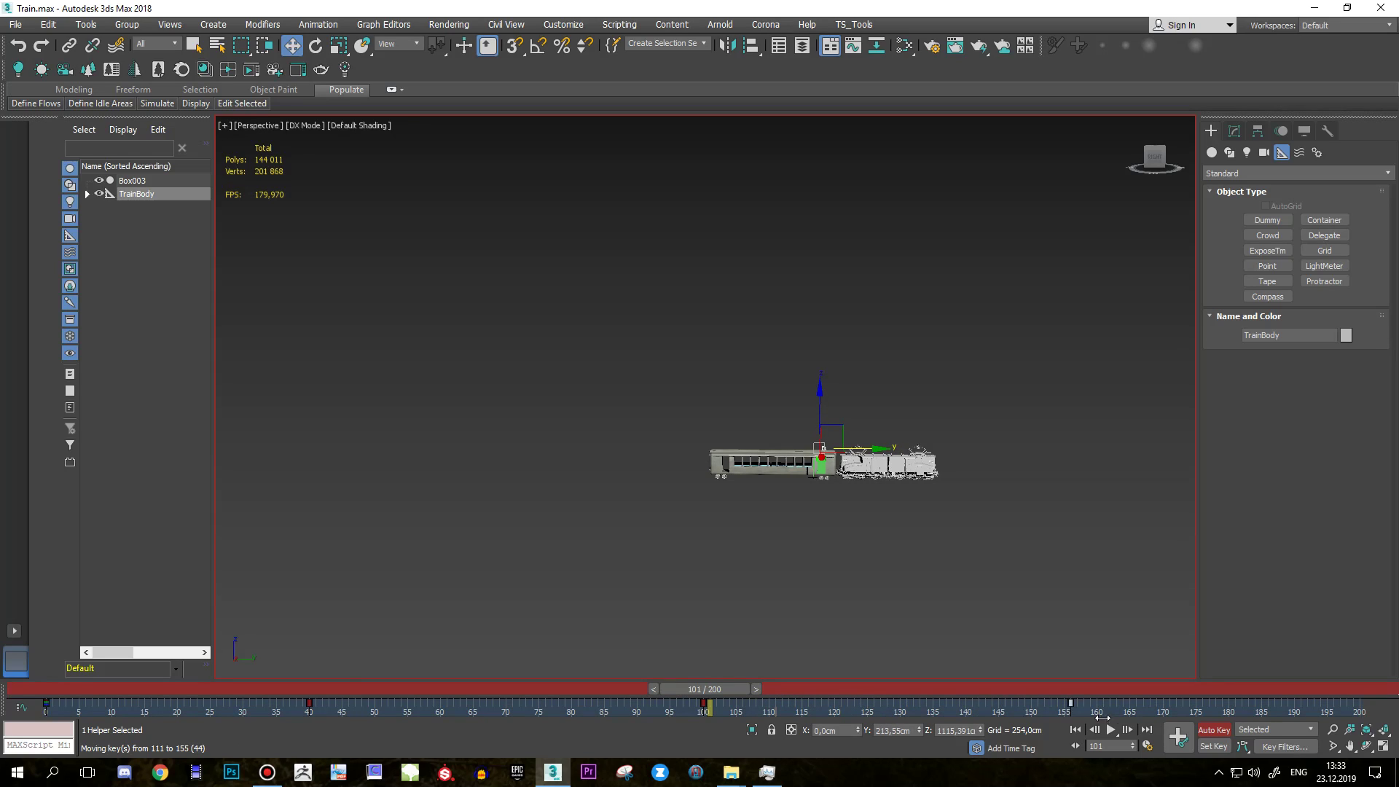
left_click(1112, 730)
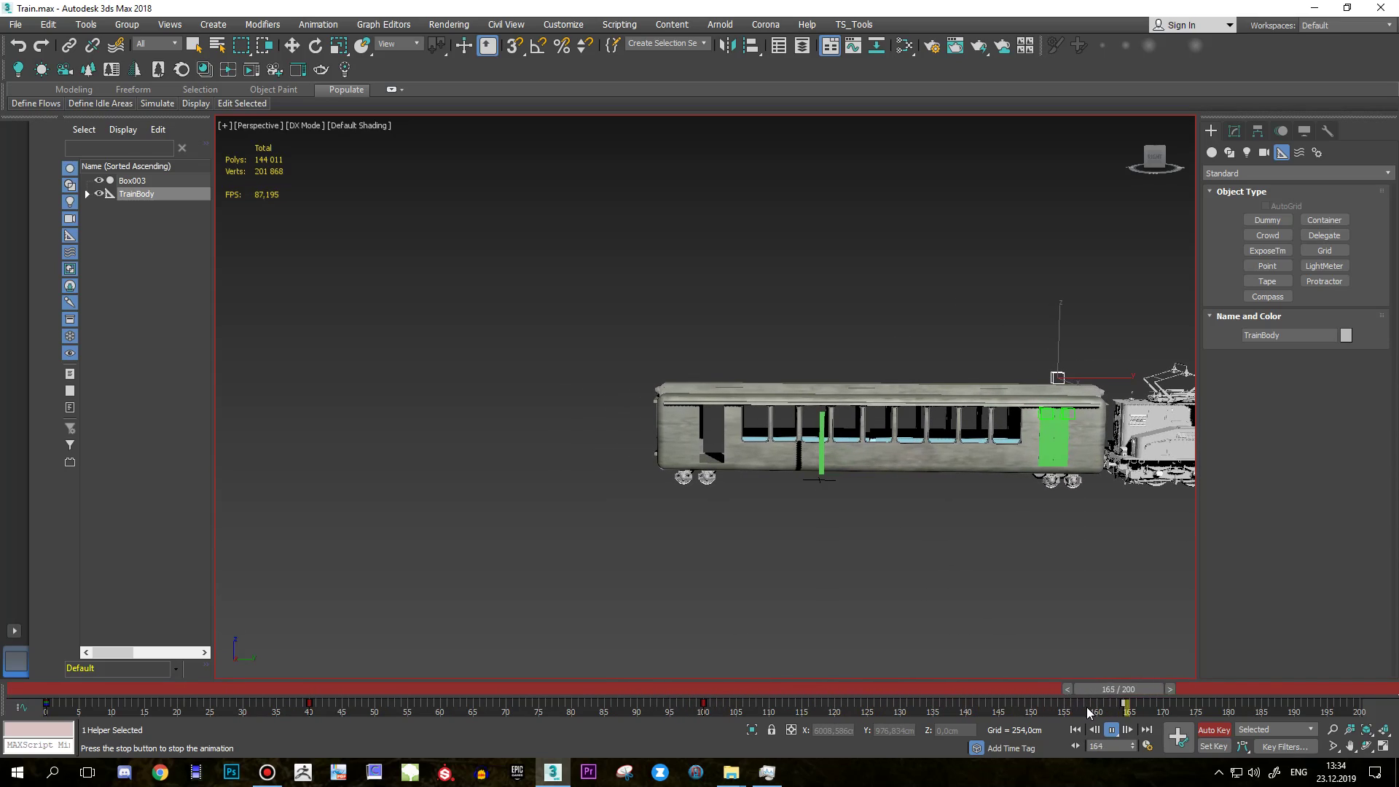
Stop playback at frame 159 and zoom in on the carriage's green door.
key("slash")
left_click_drag(226, 688, 1079, 689)
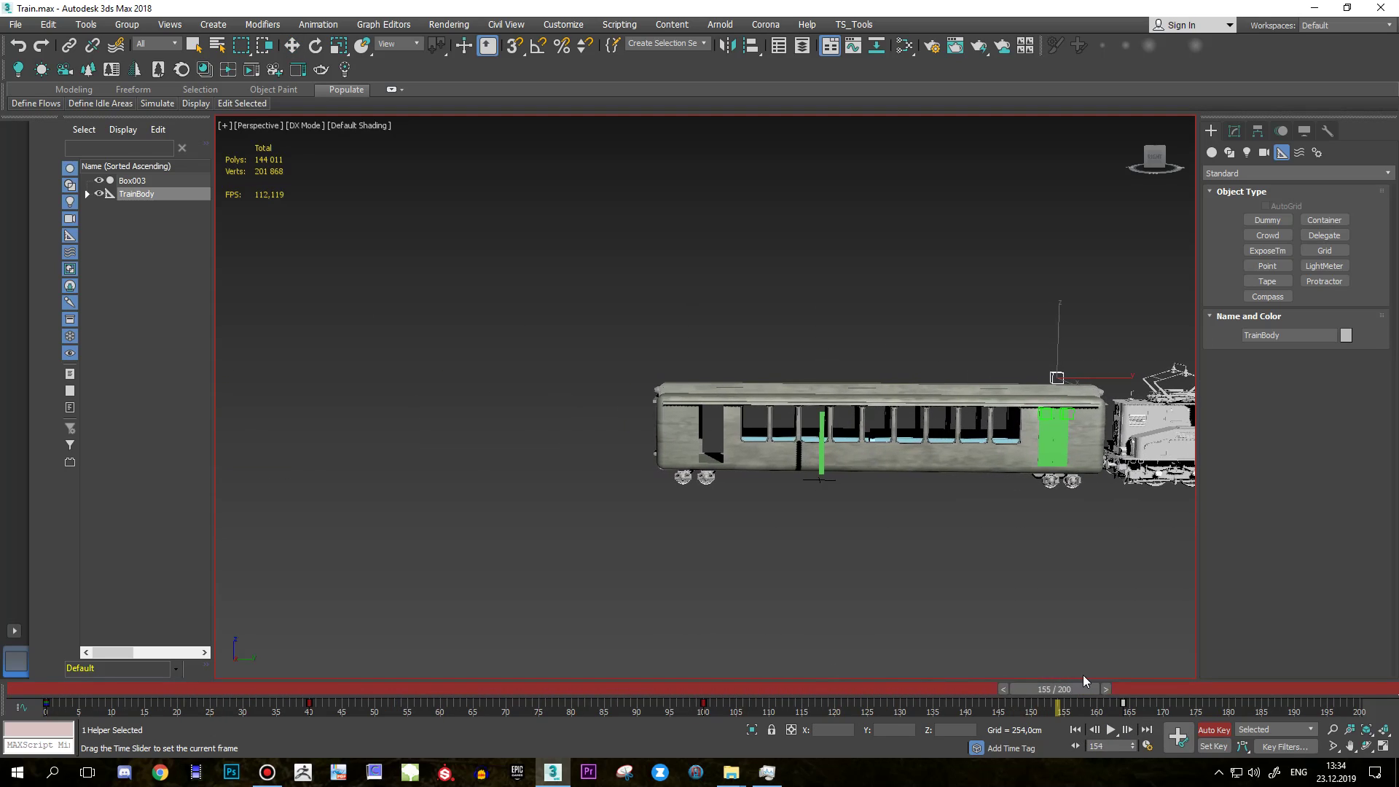
middle_click_drag(710, 532, 641, 470)
scroll(641, 472, "up", 4)
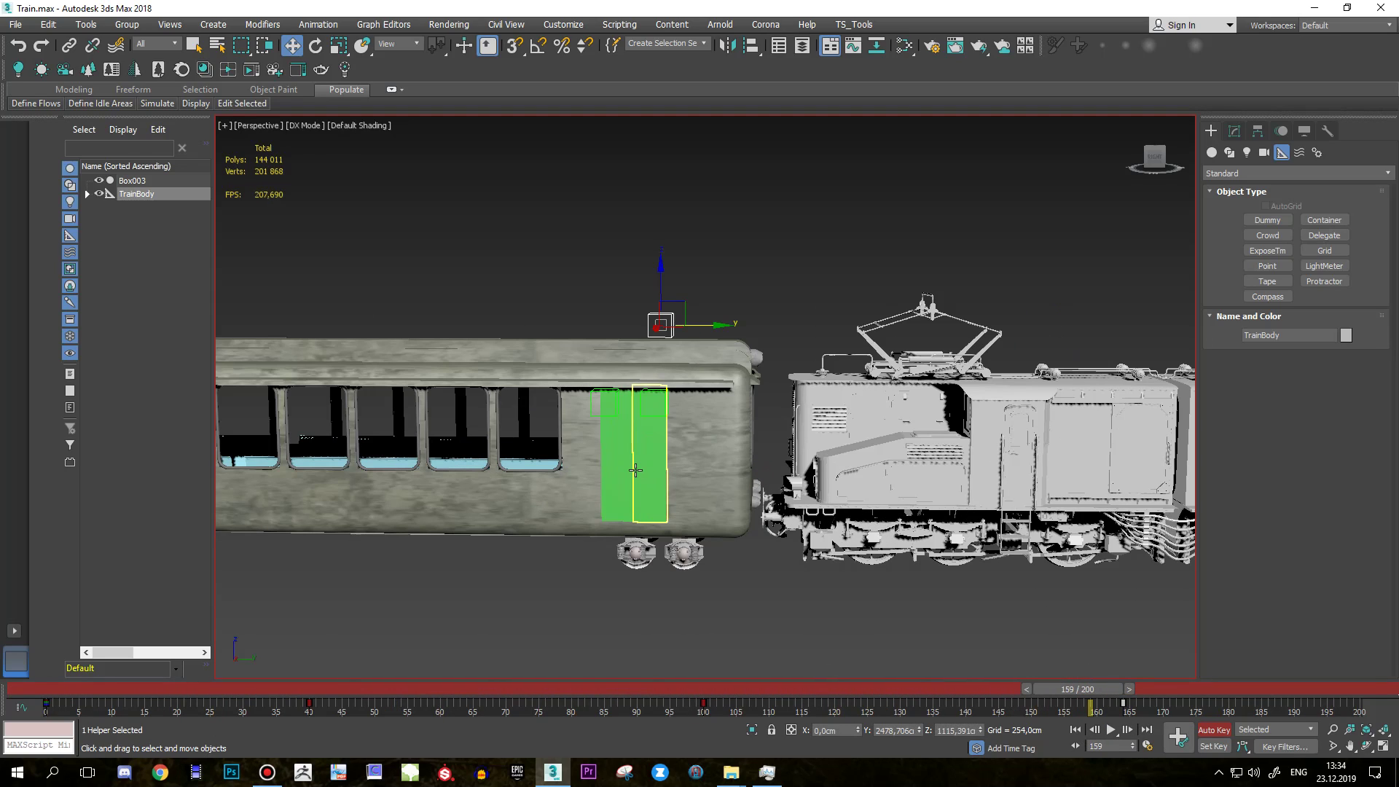
At frame 162, select the RightDoor dummy and add LeftDoor to the selection.
mouse_move(1118, 693)
left_mouse_down()
mouse_move(900, 672)
mouse_move(1127, 700)
left_mouse_up()
key("w")
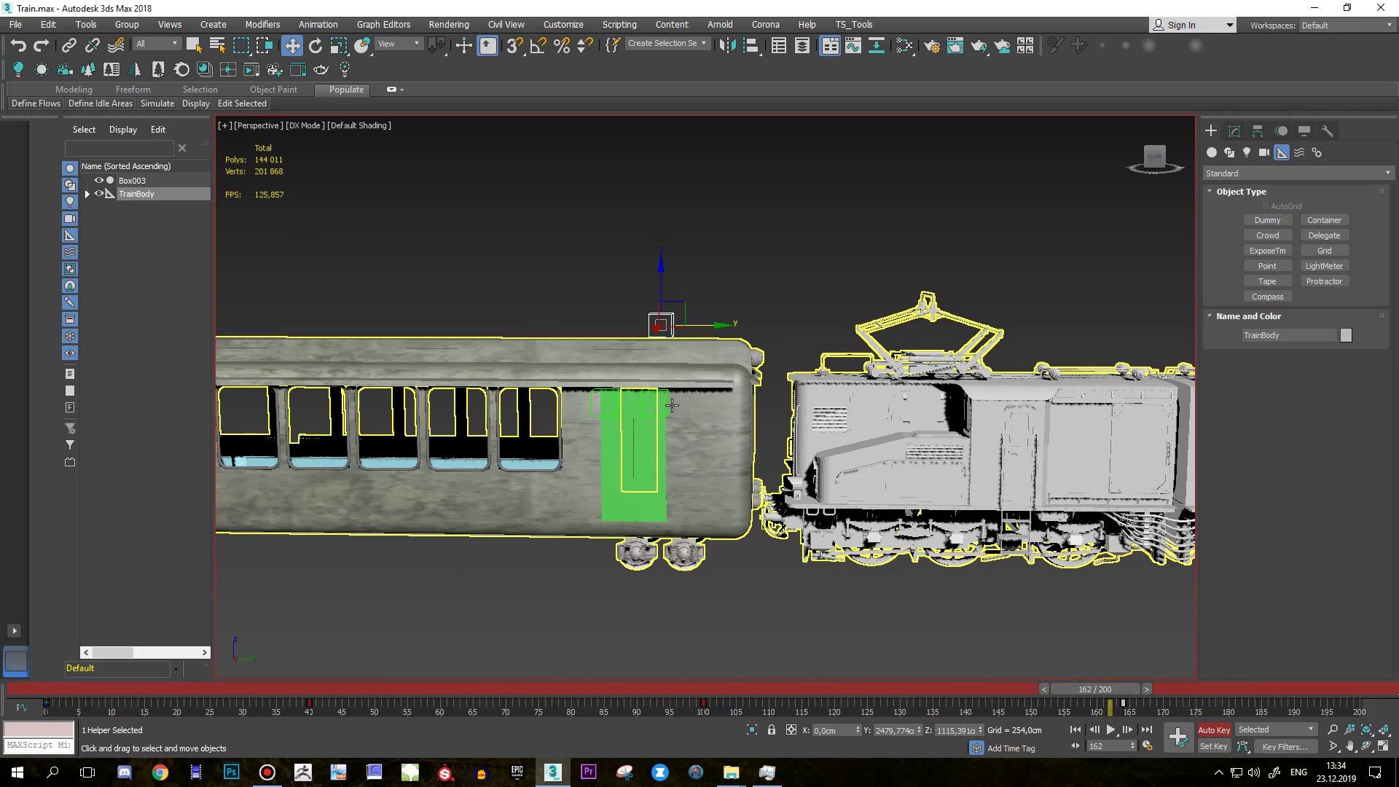
left_click(665, 408)
left_click(614, 410, "ctrl")
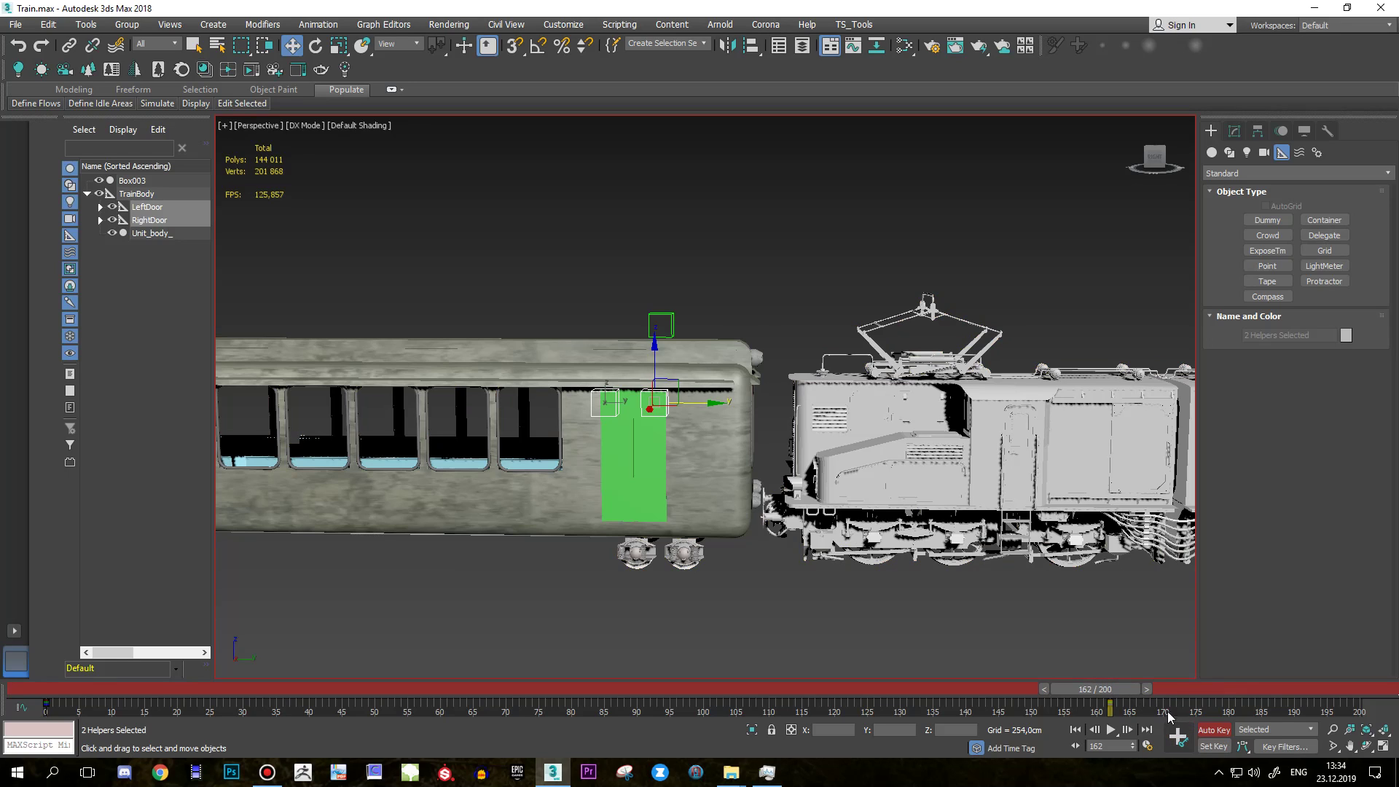
Go to frame 181 and frame the view closely around the door dummies.
left_click(605, 403)
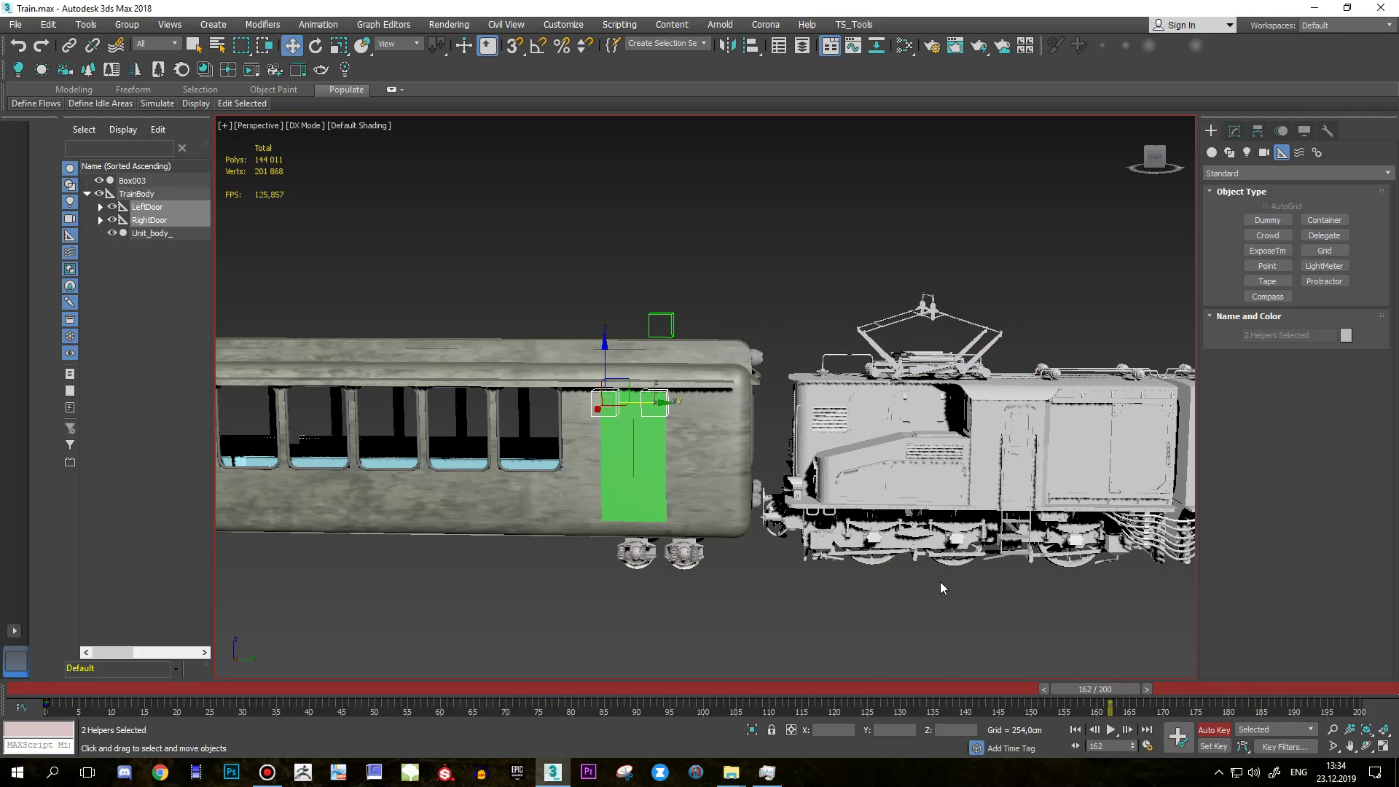
middle_click_drag(1039, 657, 866, 607)
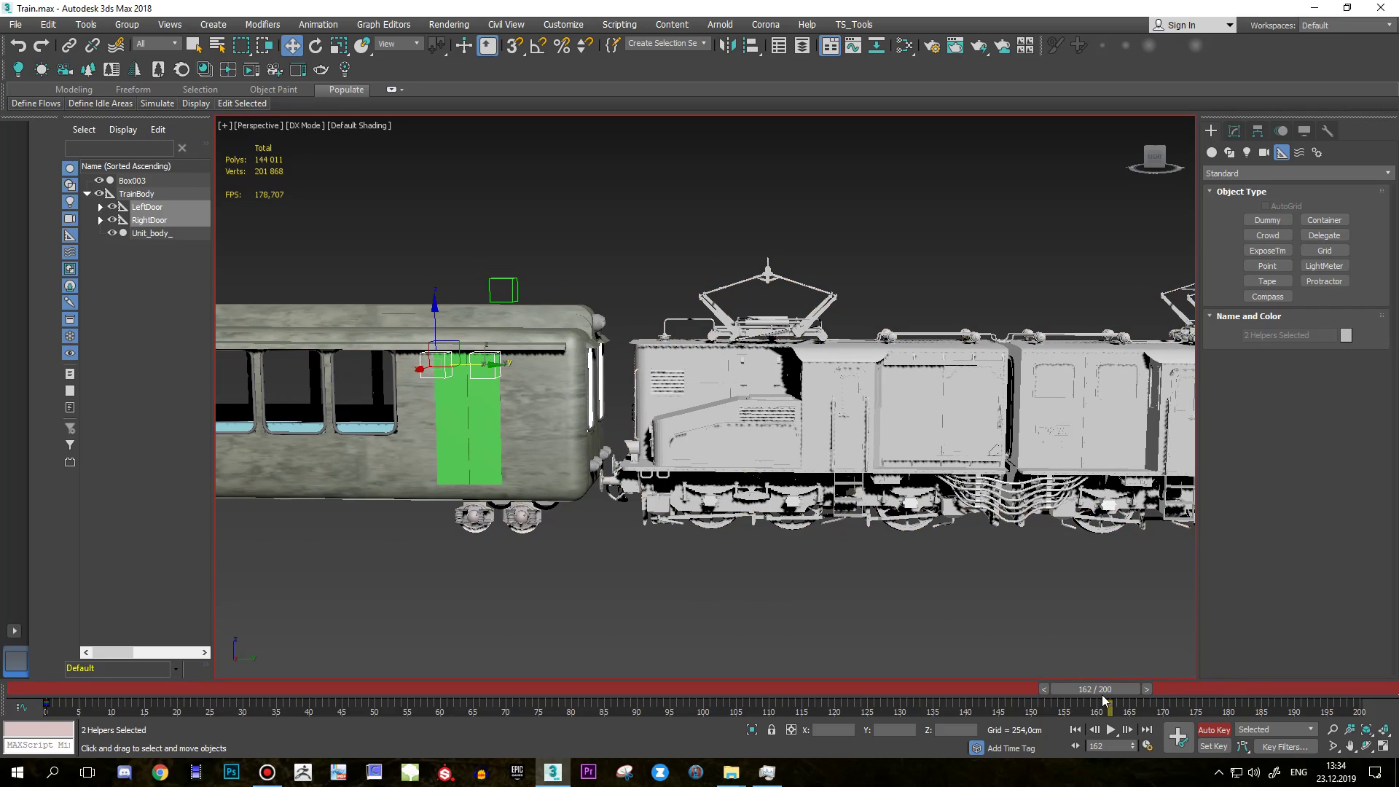
left_click_drag(1108, 695, 1230, 694)
key("w")
scroll(440, 380, "up", 3)
mouse_move(460, 391)
middle_mouse_down("alt")
mouse_move(463, 406)
mouse_move(437, 410)
mouse_move(420, 337)
middle_mouse_up("alt")
Slide the LeftDoor dummy about 22 cm along X to open its door.
left_click(436, 414)
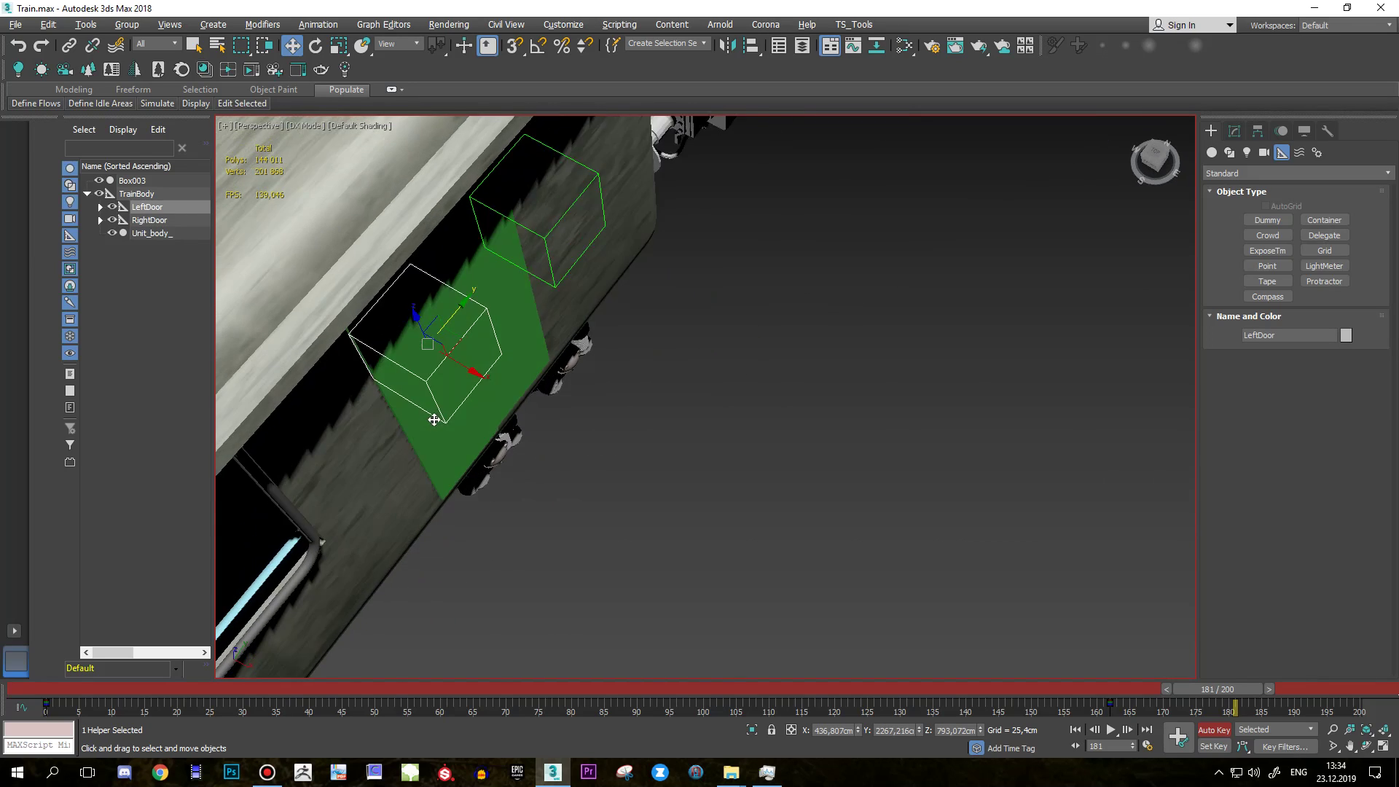
mouse_move(463, 378)
middle_mouse_down("alt")
mouse_move(482, 351)
mouse_move(470, 369)
middle_mouse_up("alt")
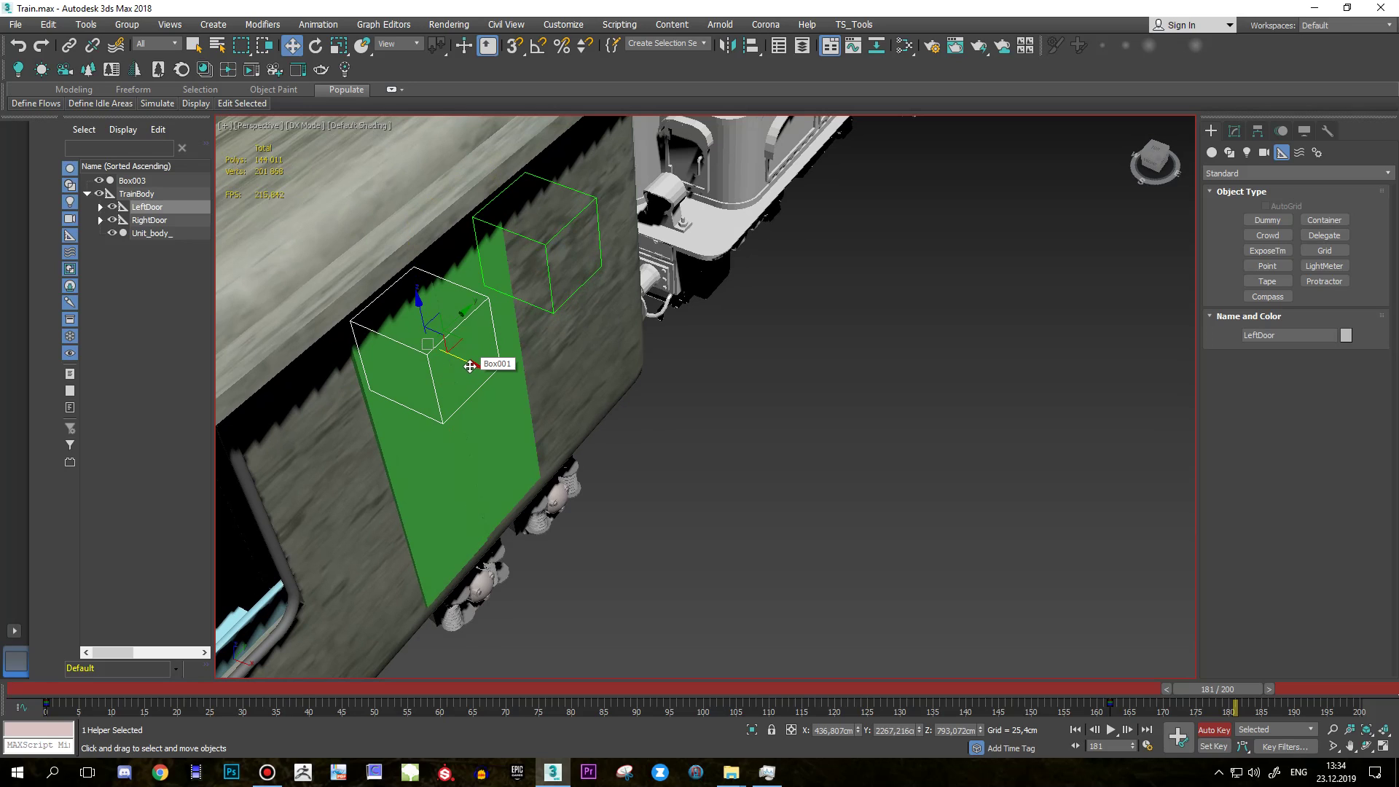
left_click_drag(470, 366, 485, 373)
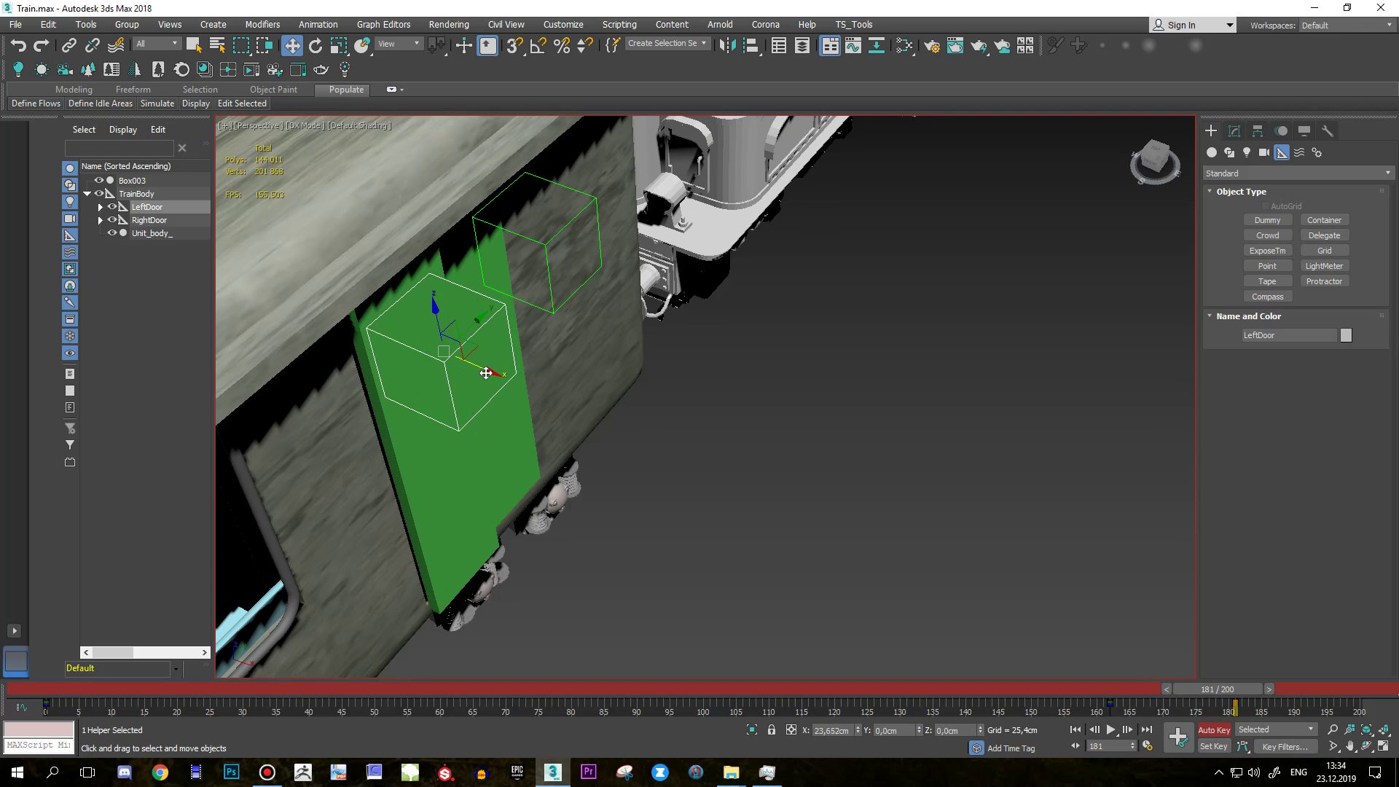
middle_click_drag(485, 373, 591, 318, "alt")
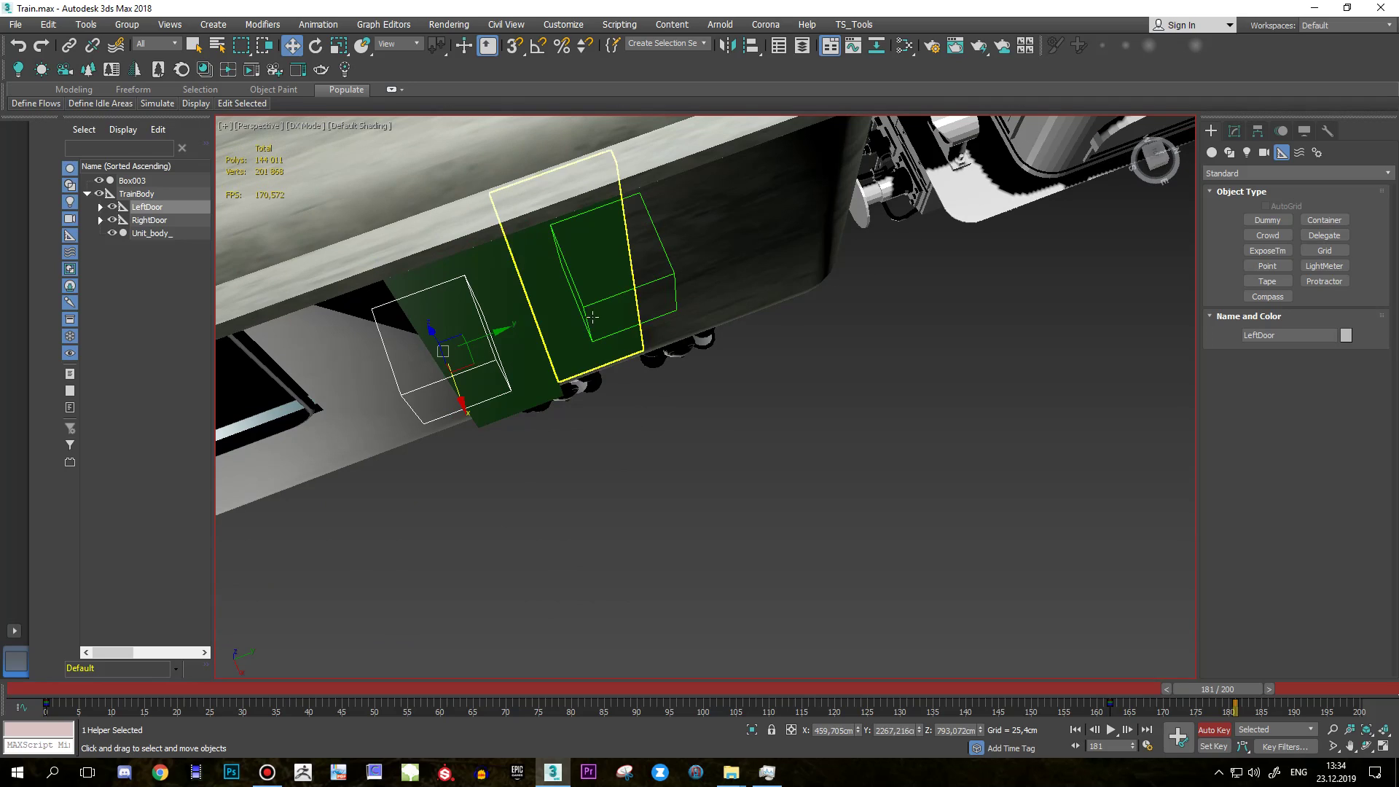
left_click(586, 302)
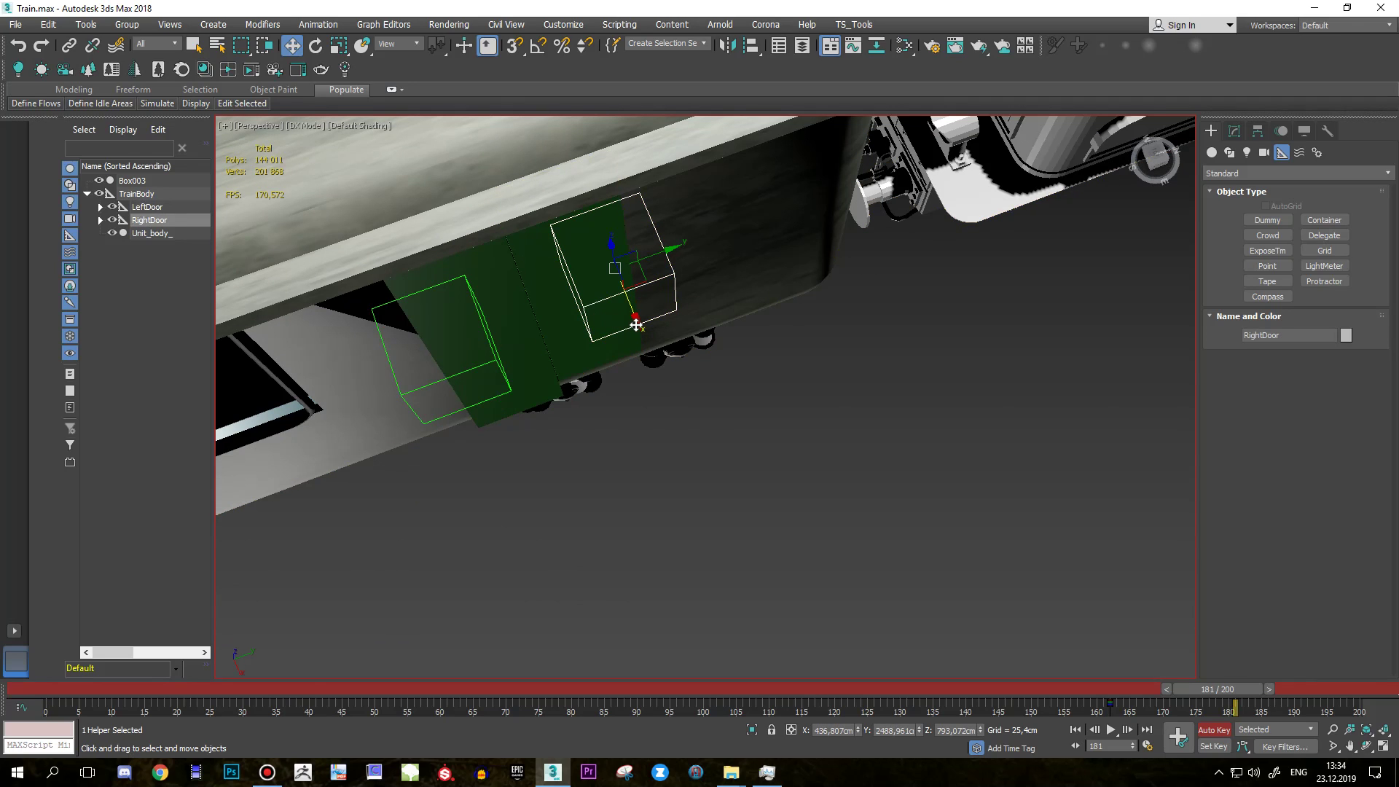
Nudge RightDoor along X to align it with the doorway, then go to frame 200.
left_click_drag(639, 326, 652, 342)
mouse_move(652, 343)
middle_mouse_down("alt")
mouse_move(501, 273)
mouse_move(408, 299)
middle_mouse_up("alt")
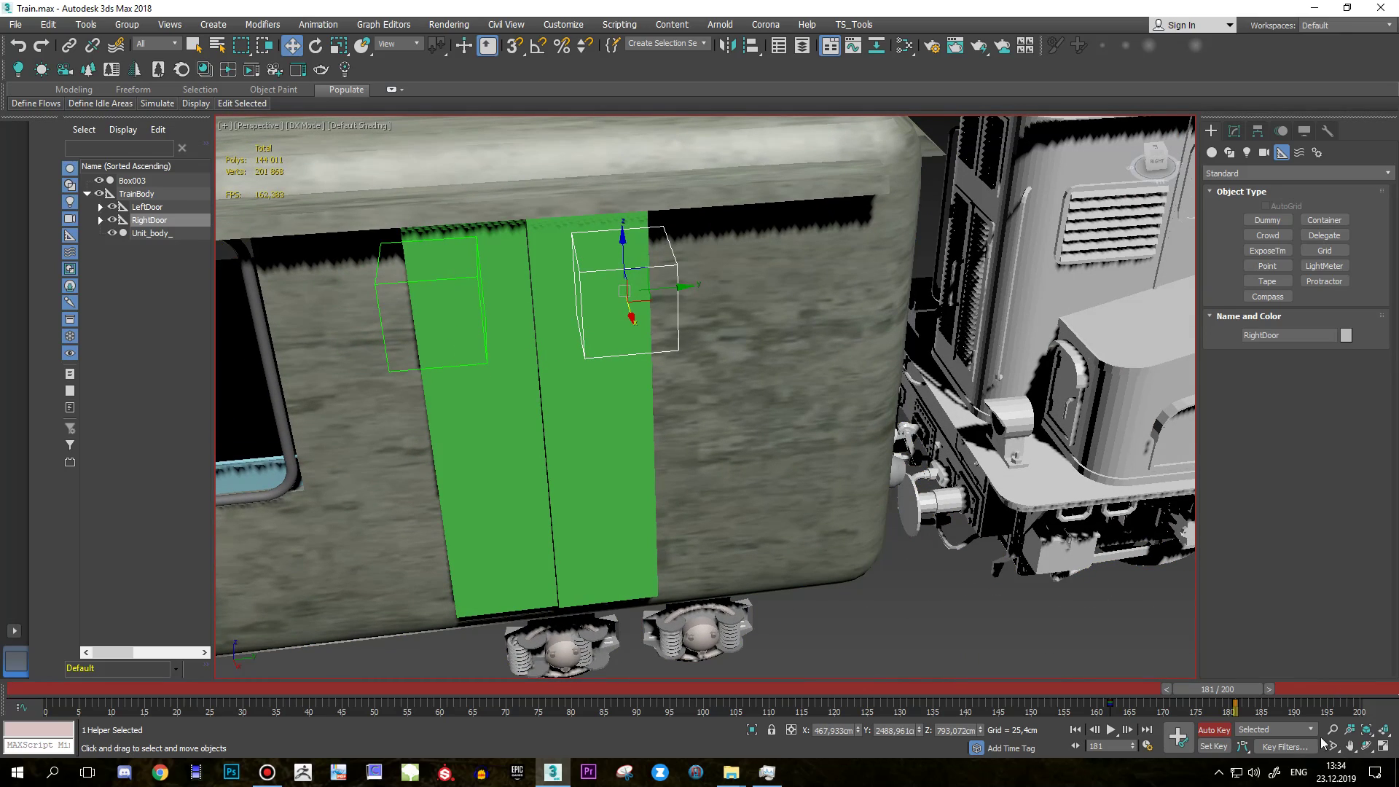
left_click_drag(1252, 691, 1361, 705)
key("w")
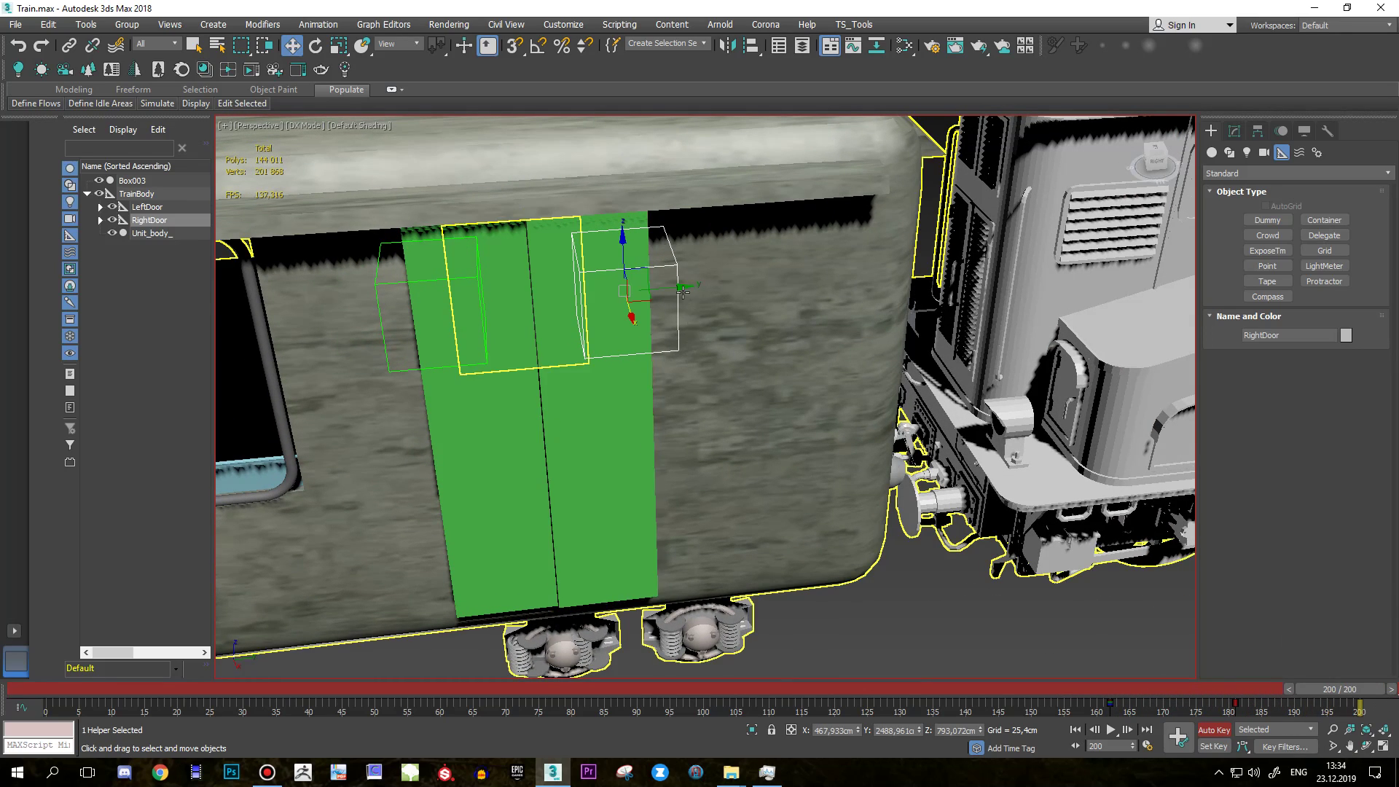
At frame 200, slide RightDoor open to the right and LeftDoor open to the left.
left_click_drag(673, 289, 773, 279)
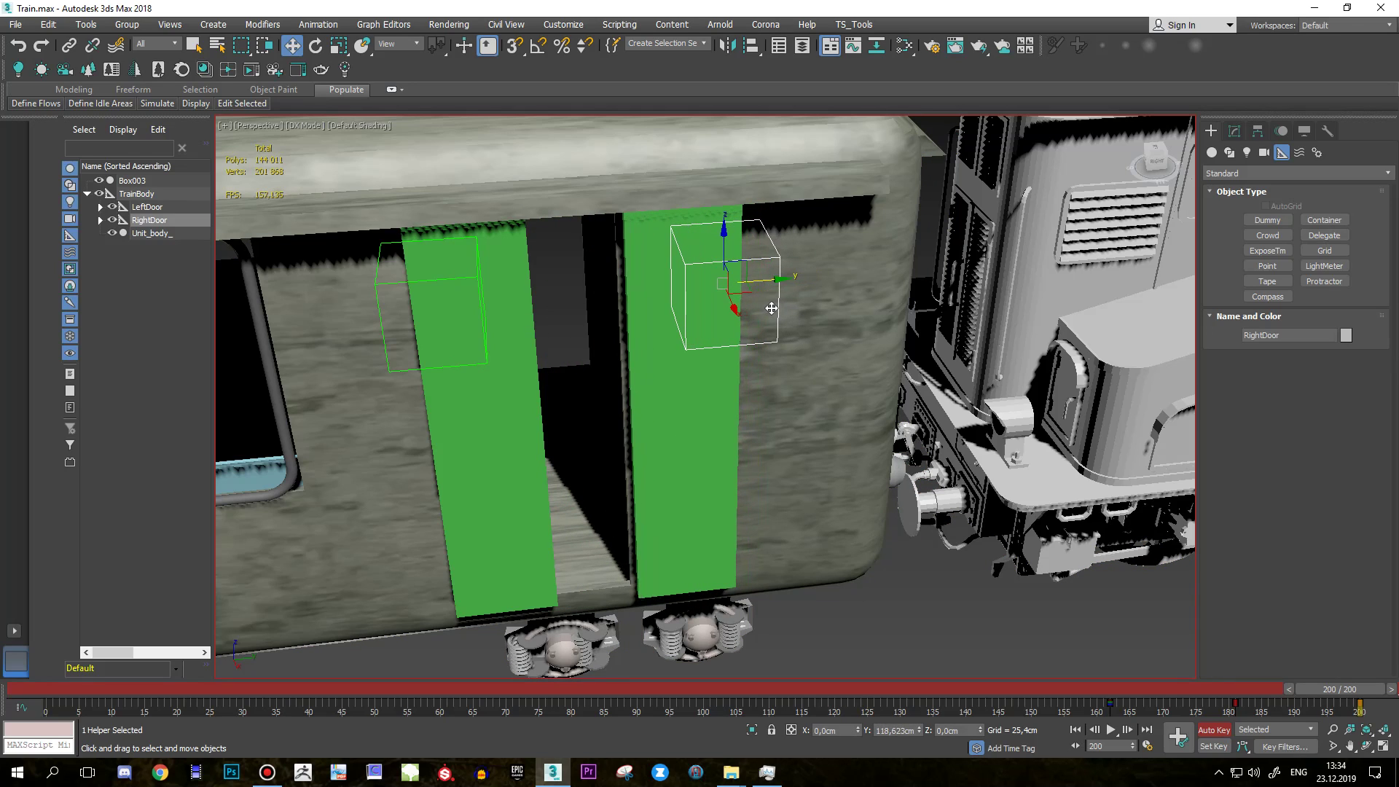
left_click(481, 278)
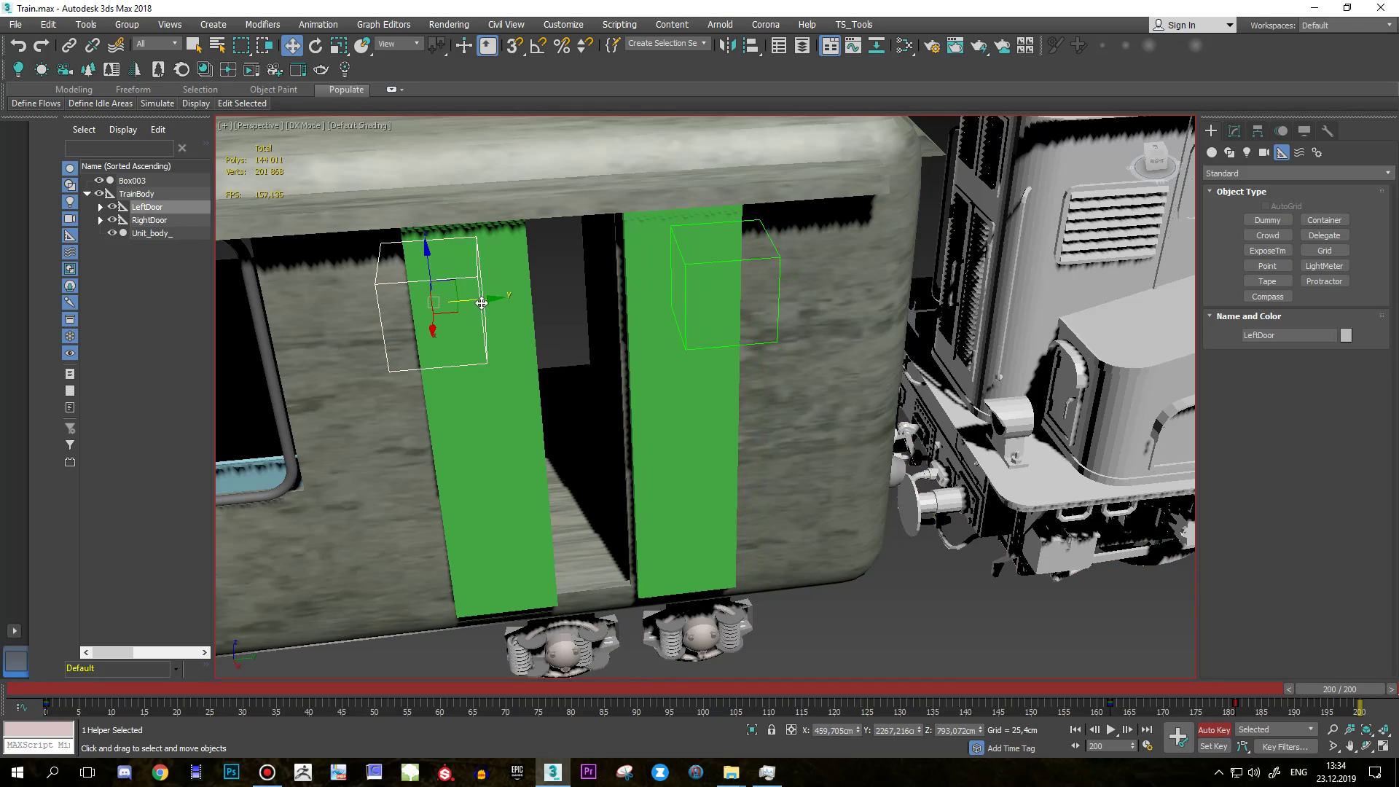
left_click_drag(481, 302, 347, 312)
left_click_drag(1296, 688, 629, 663)
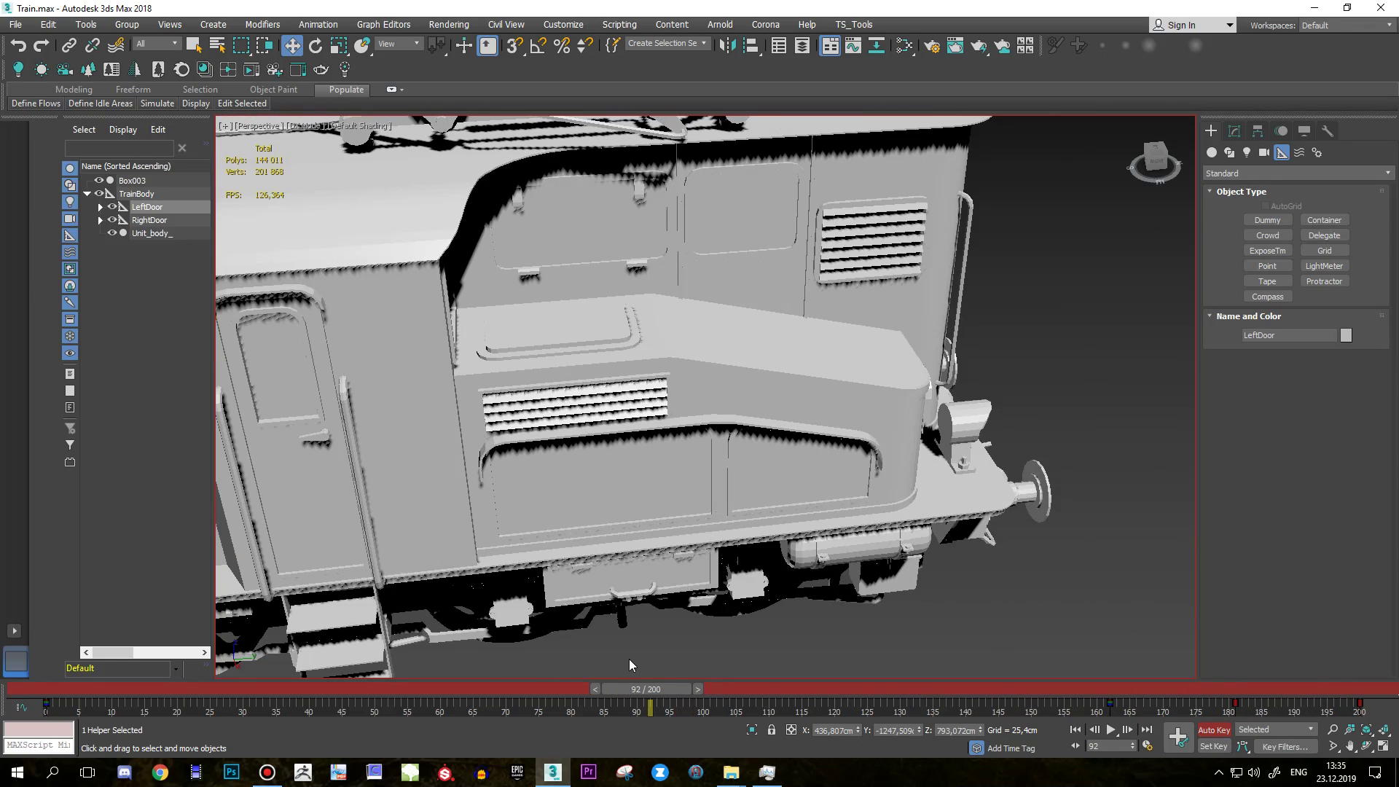
scroll(629, 659, "down", 10)
scroll(680, 656, "up", 2)
scroll(681, 649, "up", 1)
left_click_drag(651, 691, 22, 689)
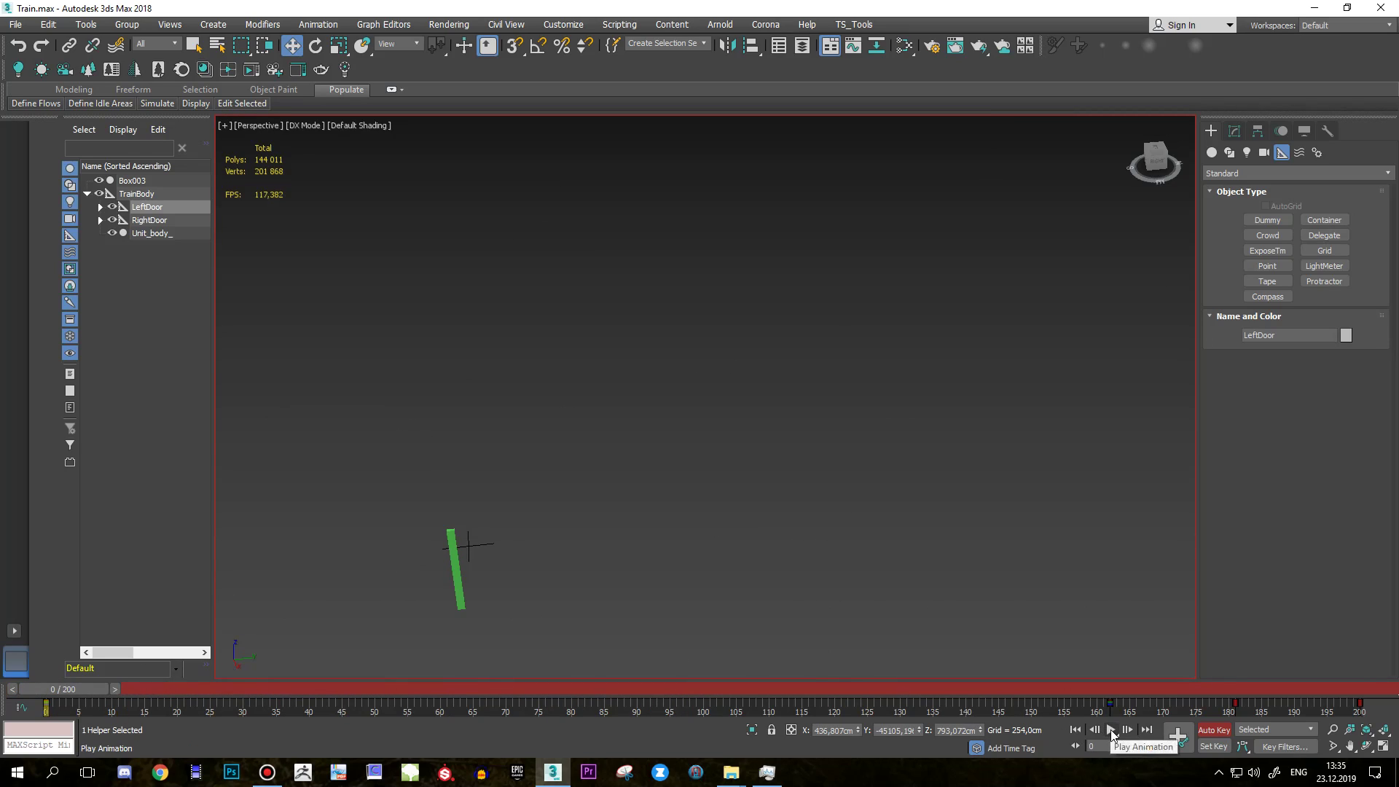
left_click(1112, 731)
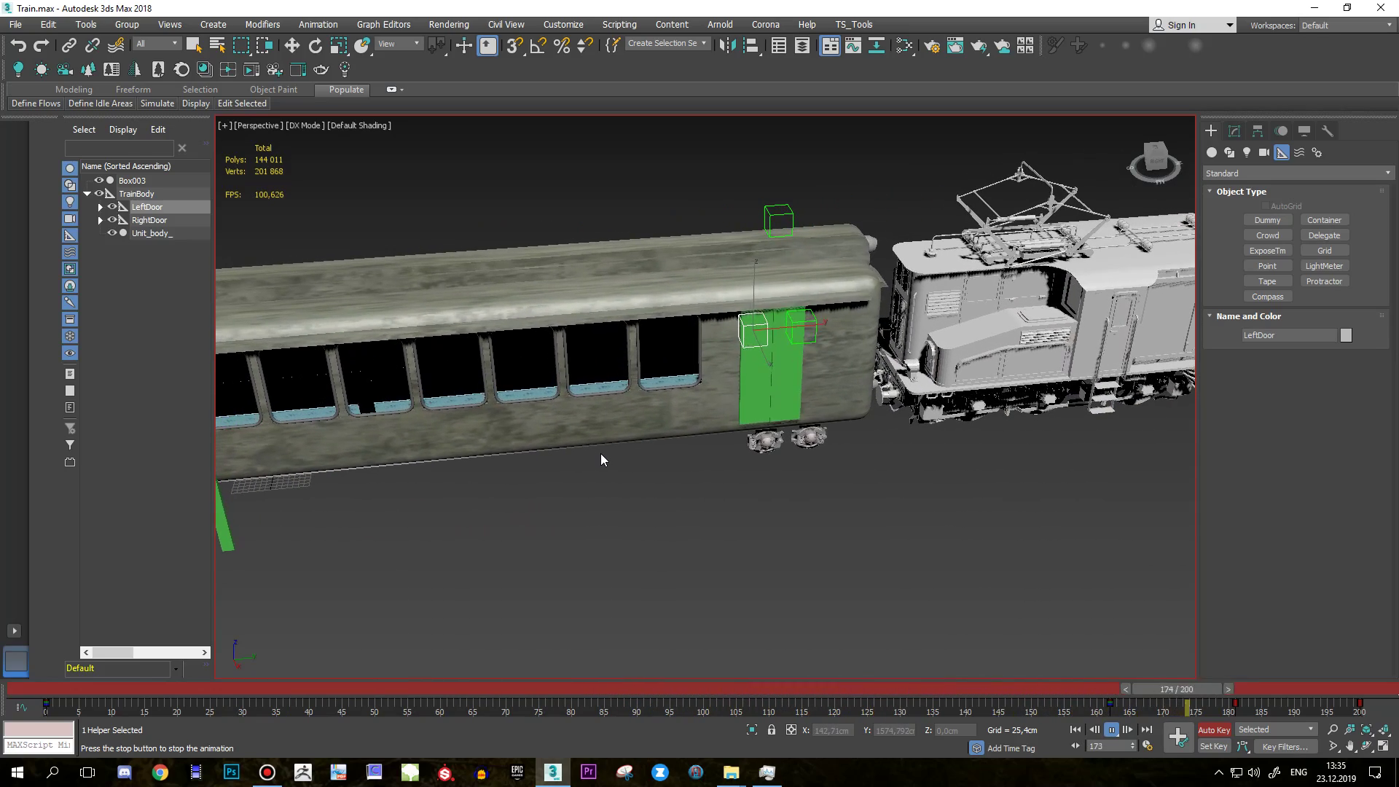
left_click(1113, 730)
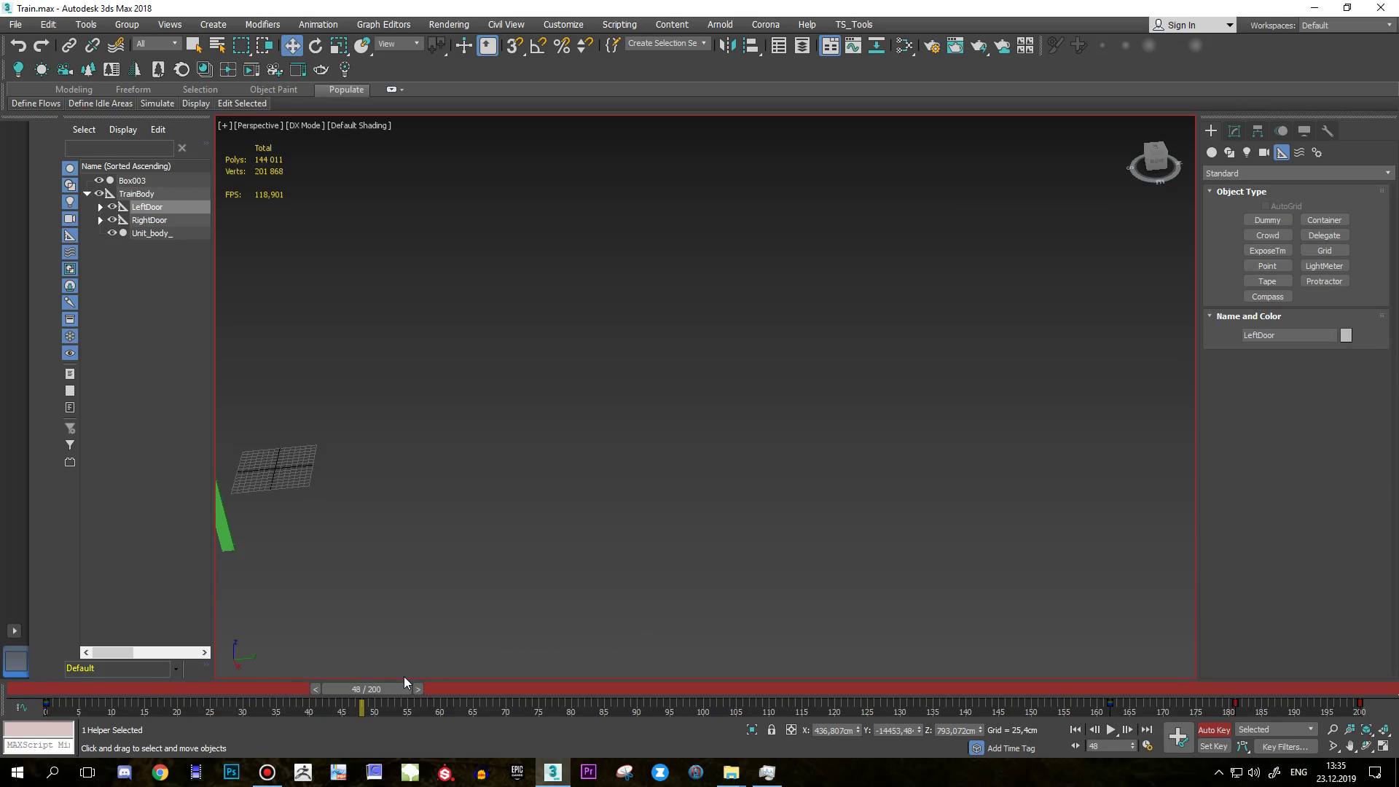
left_click_drag(395, 689, 1345, 708)
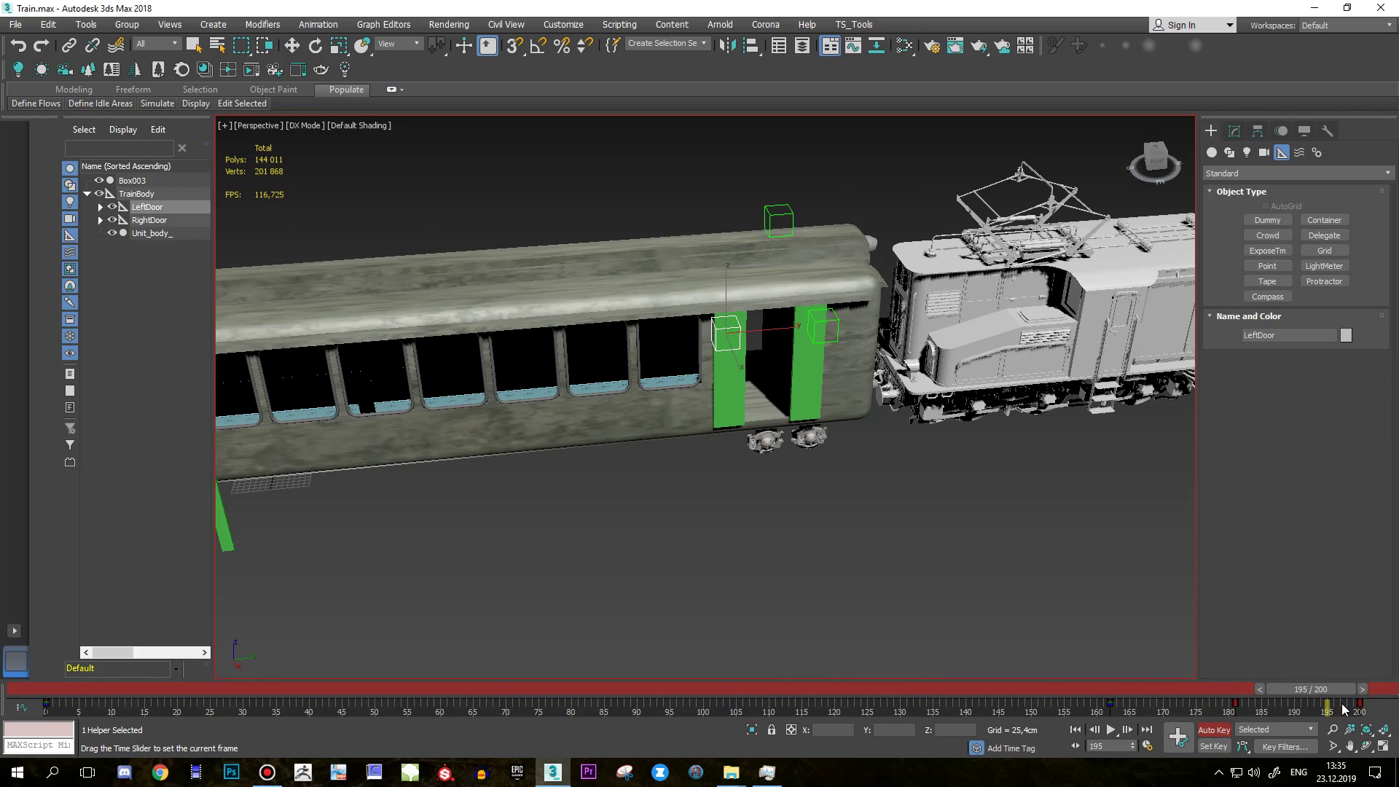
left_click_drag(1345, 709, 1361, 709)
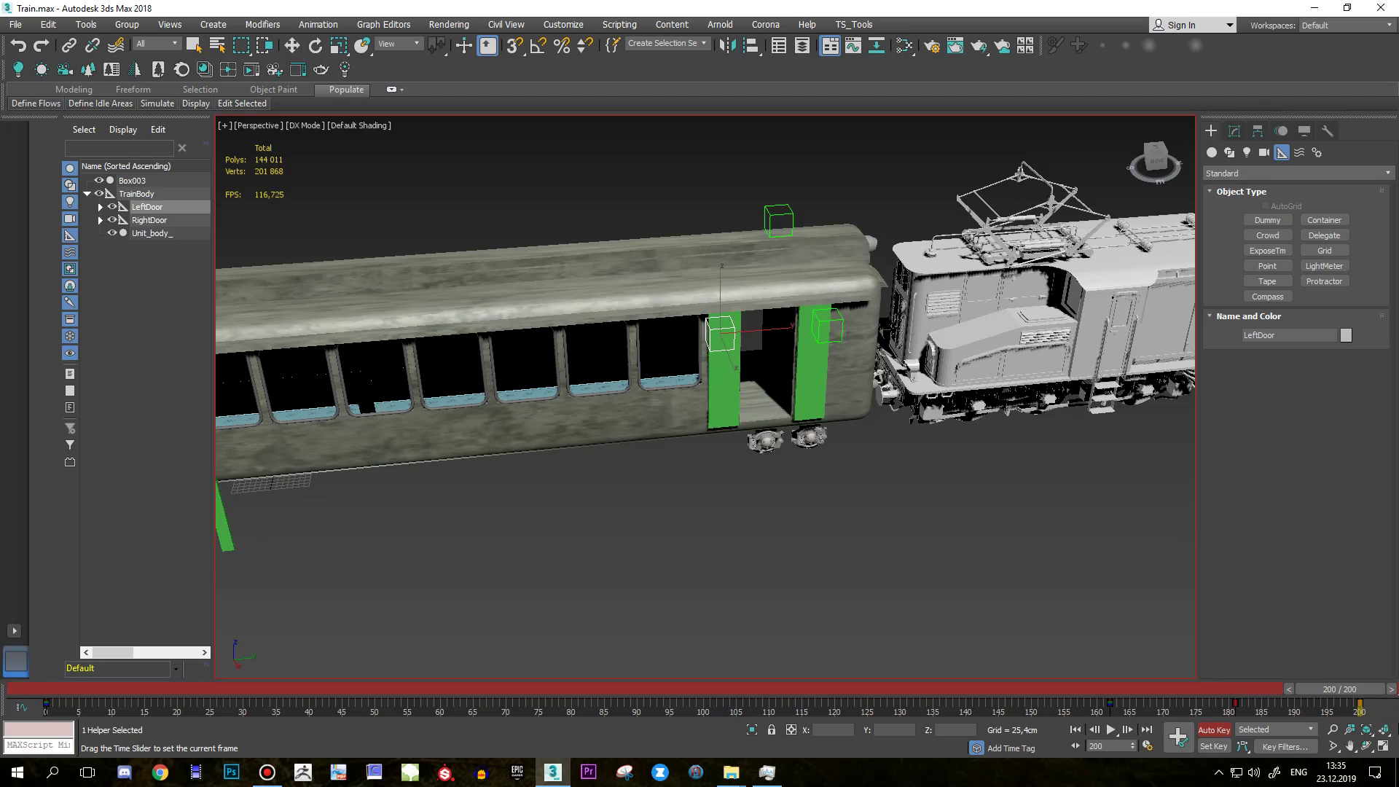
left_click(1380, 727)
key("w")
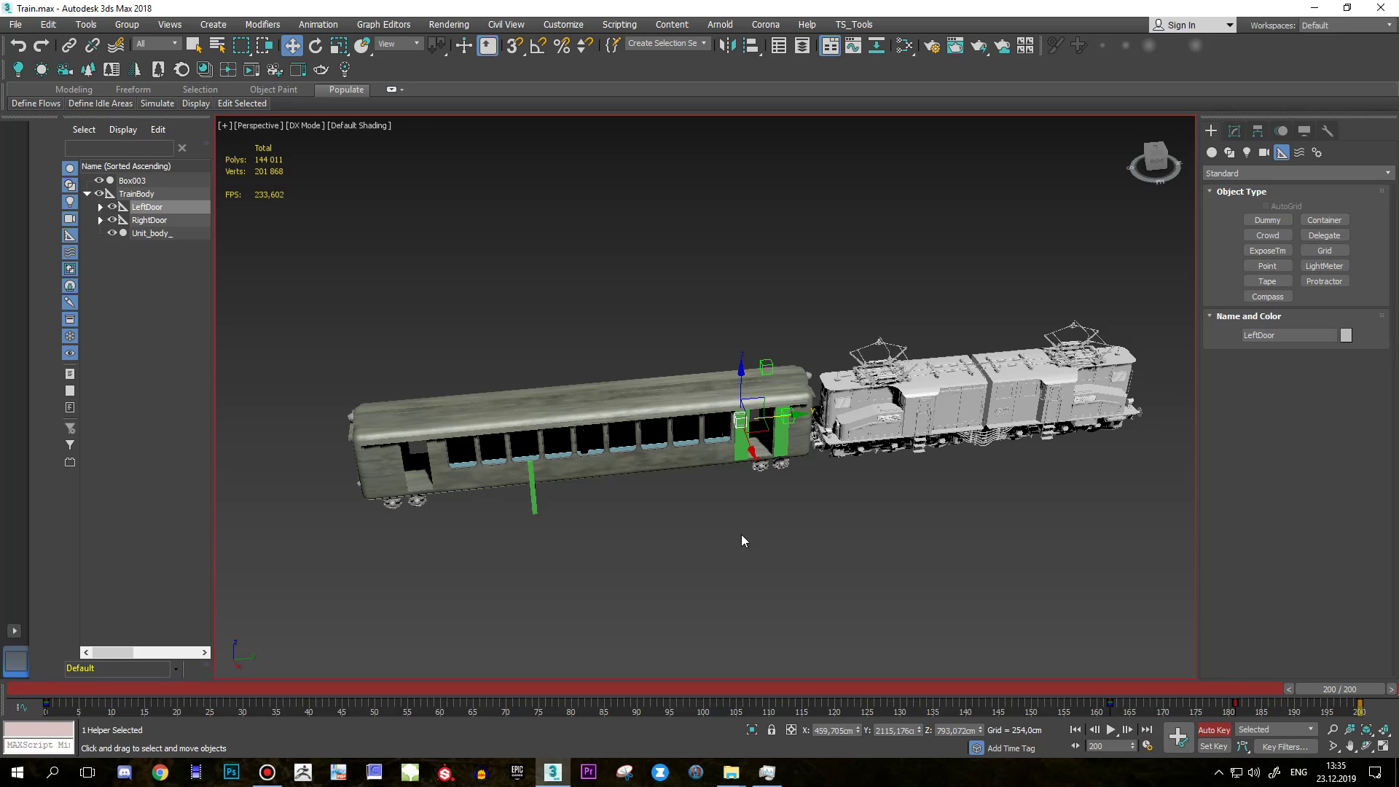
Save the scene as Train.max.
middle_click_drag(789, 518, 811, 439, "alt")
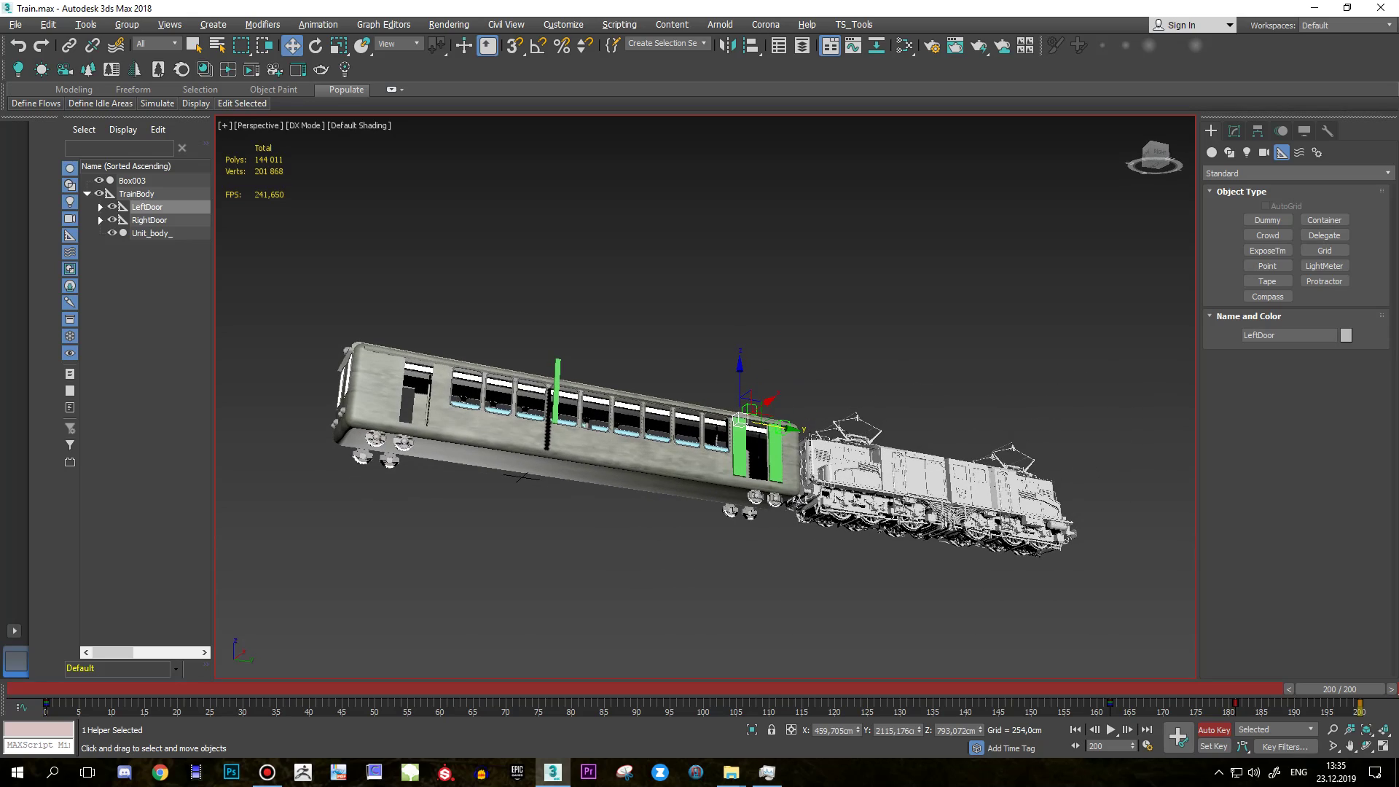
left_click(10, 24)
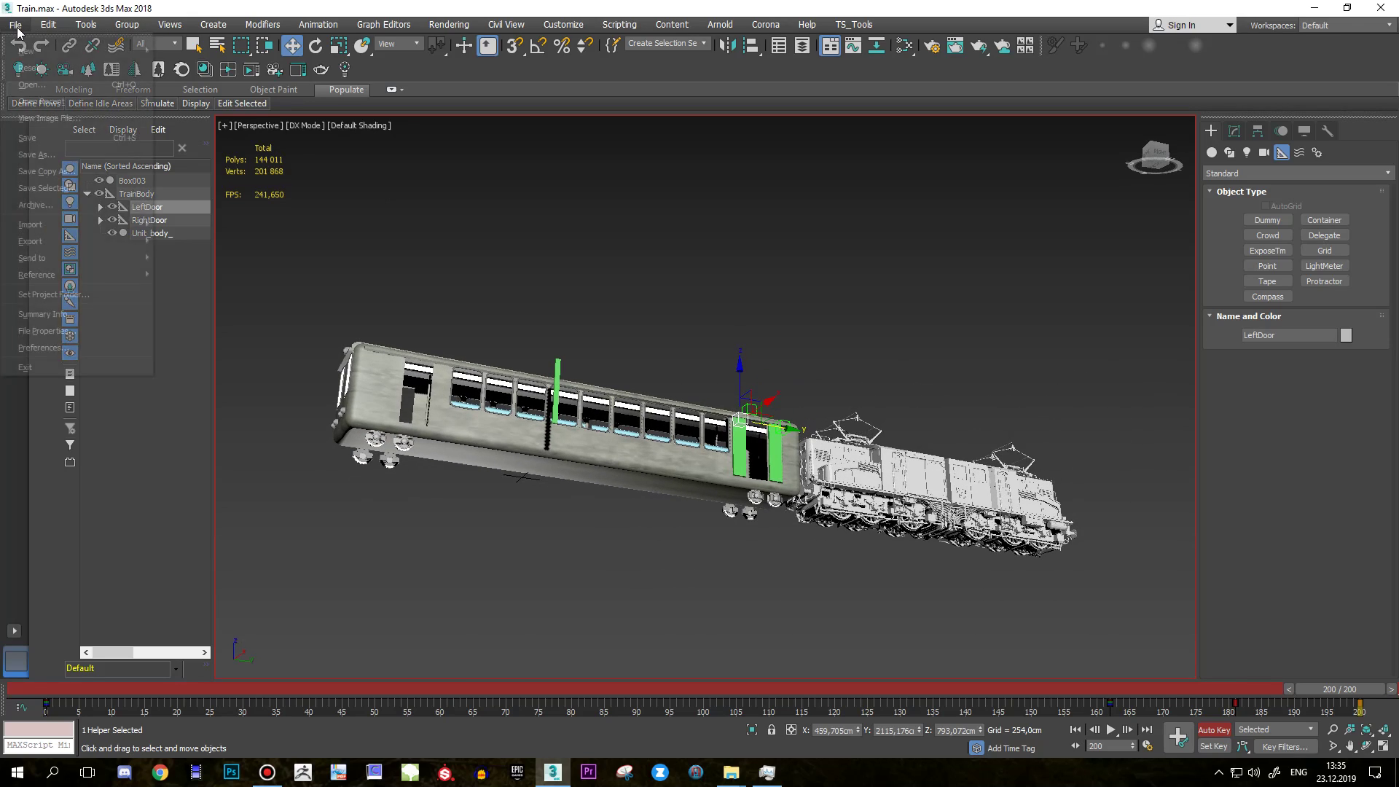
left_click(36, 137)
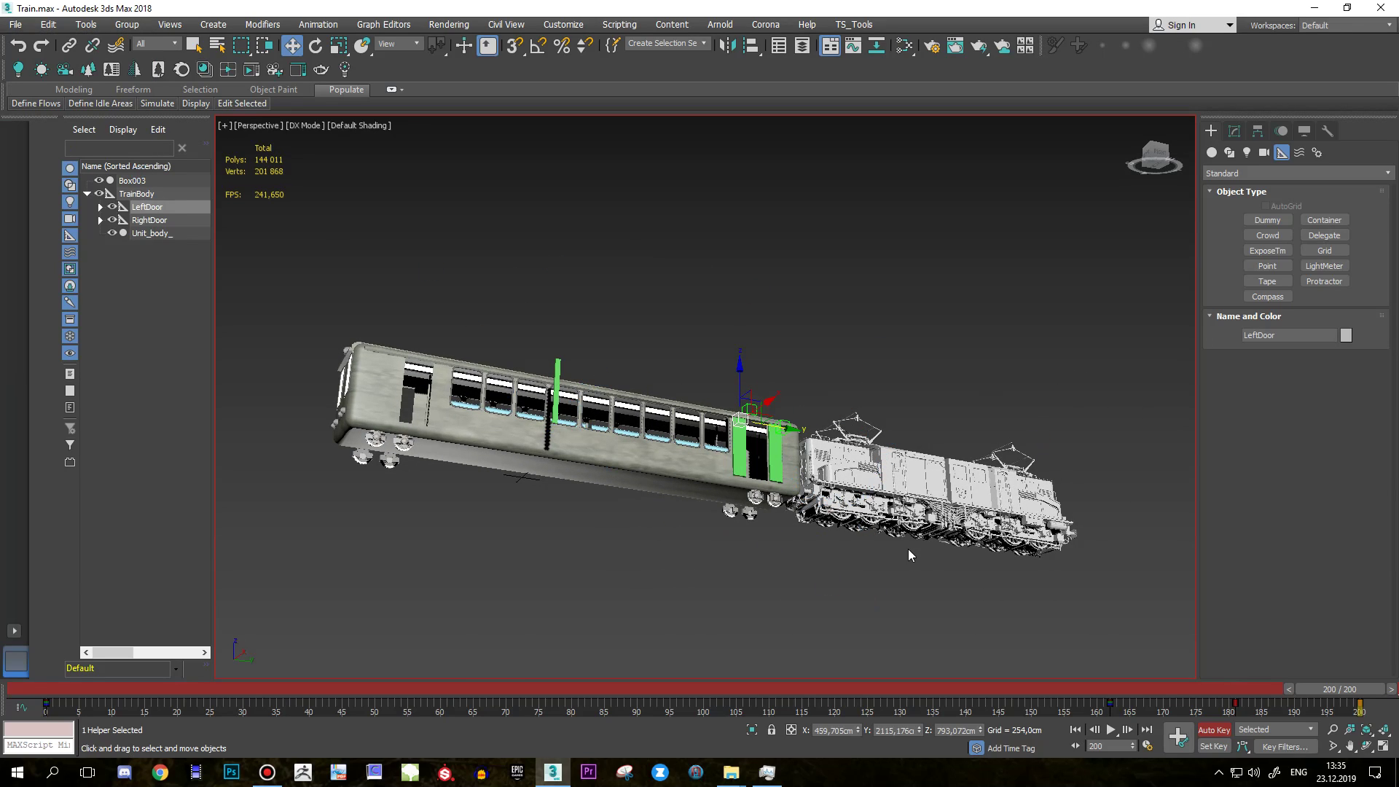
Select Unit_body_ and marquee the whole train rig, six entities in total.
middle_click_drag(830, 382, 762, 458, "alt")
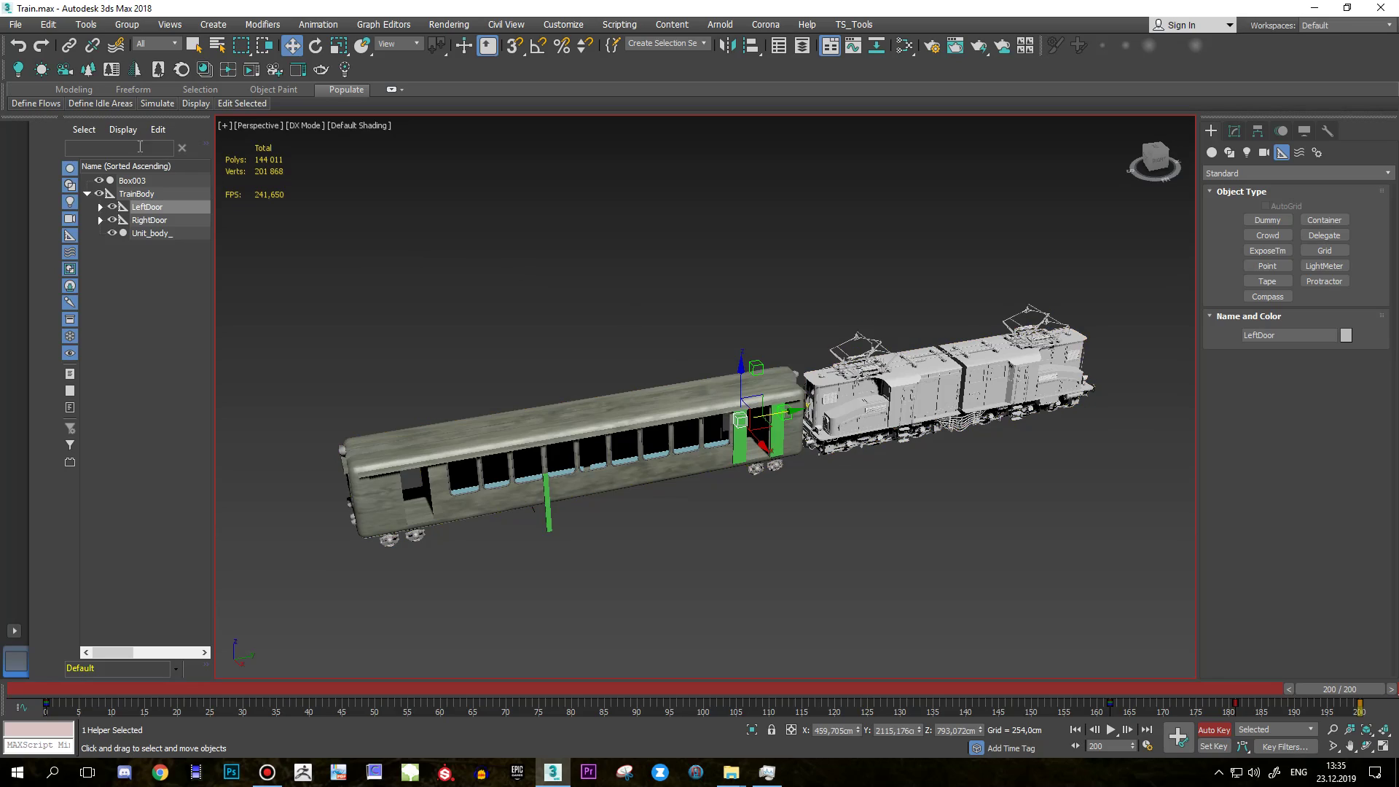
left_click(15, 24)
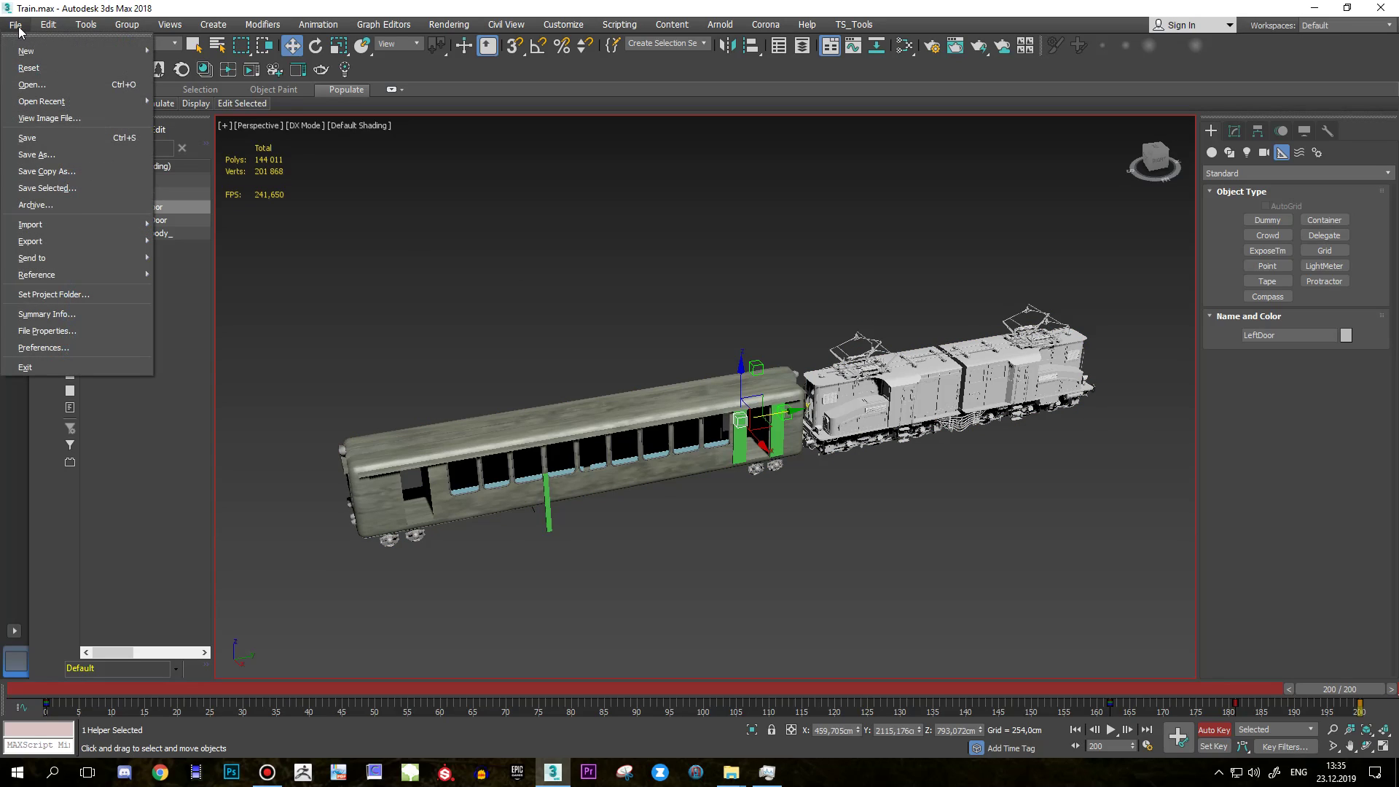
mouse_move(48, 24)
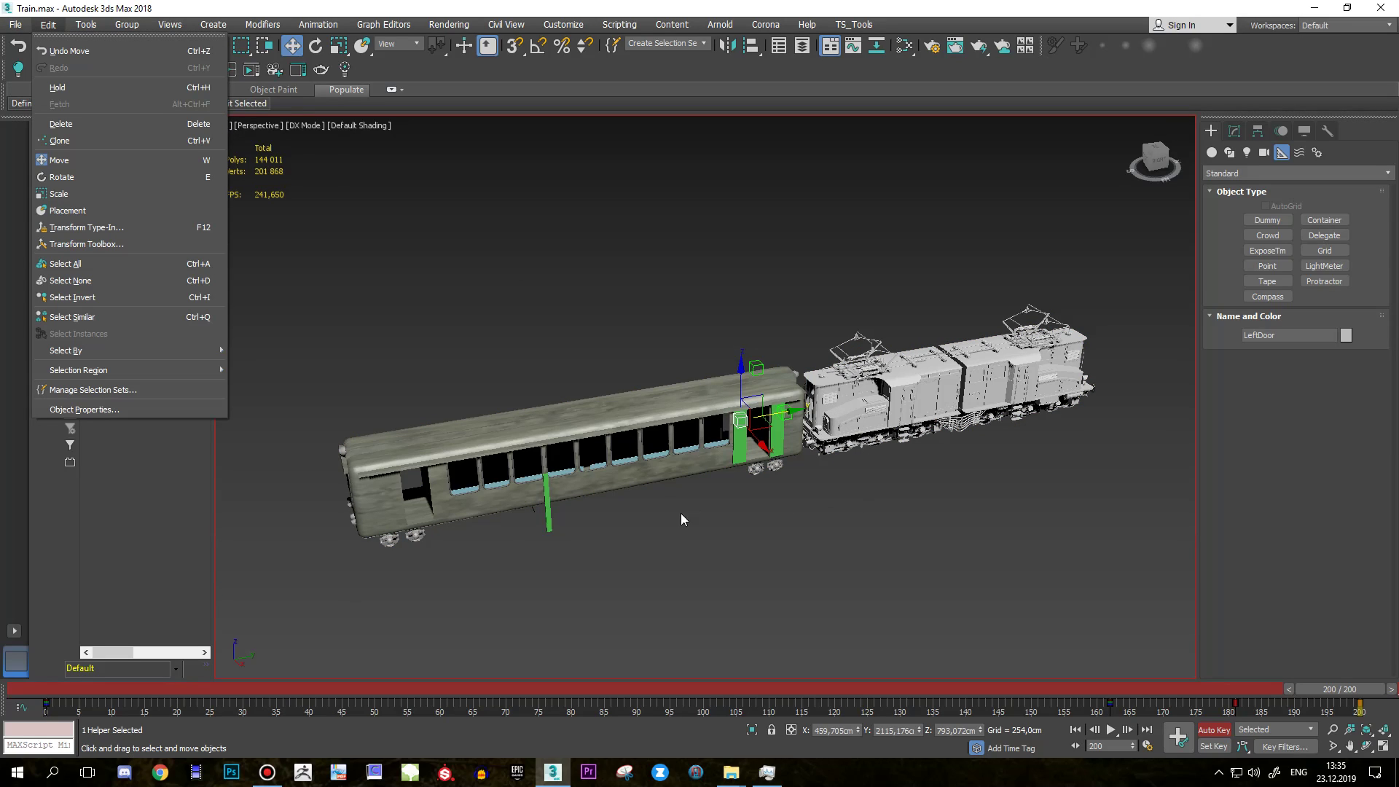
left_click(546, 530)
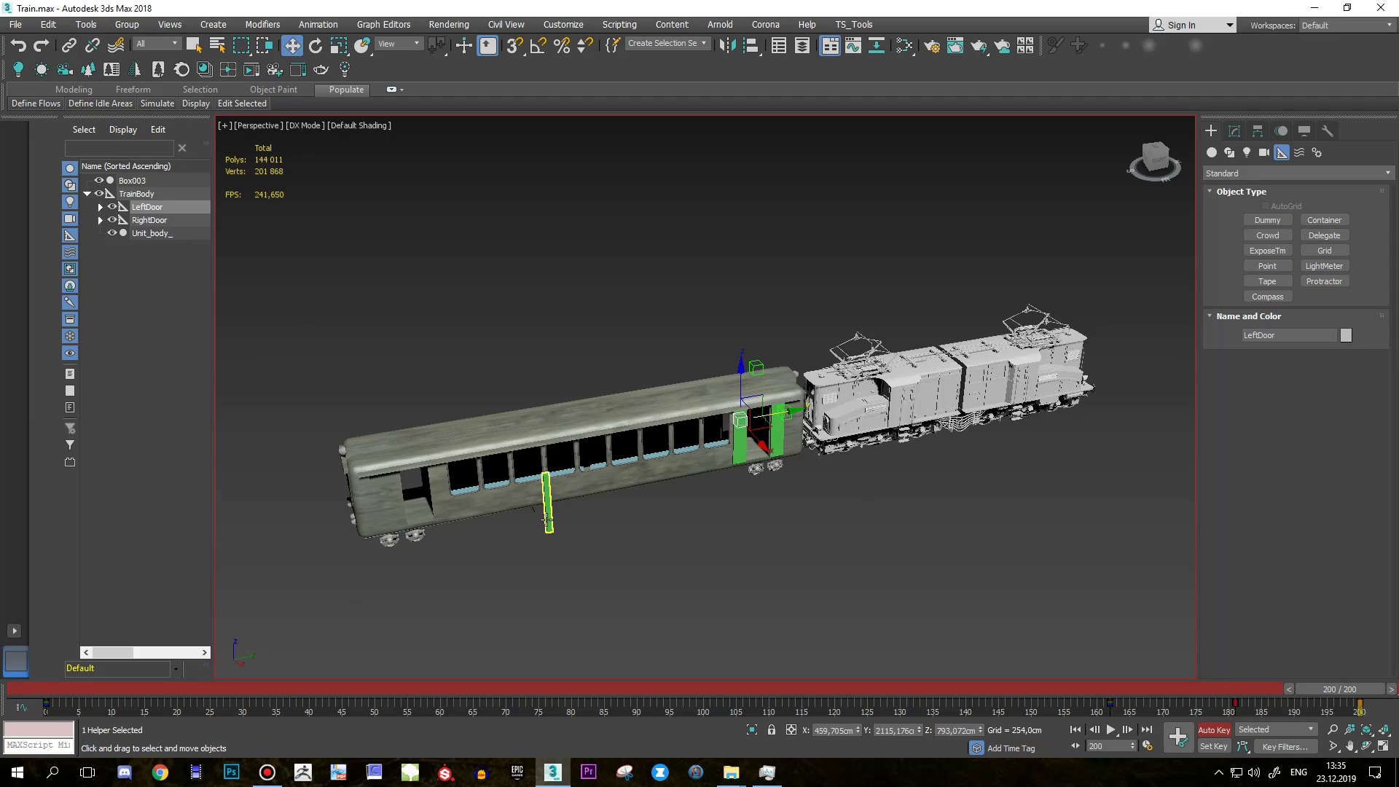
left_click(397, 526)
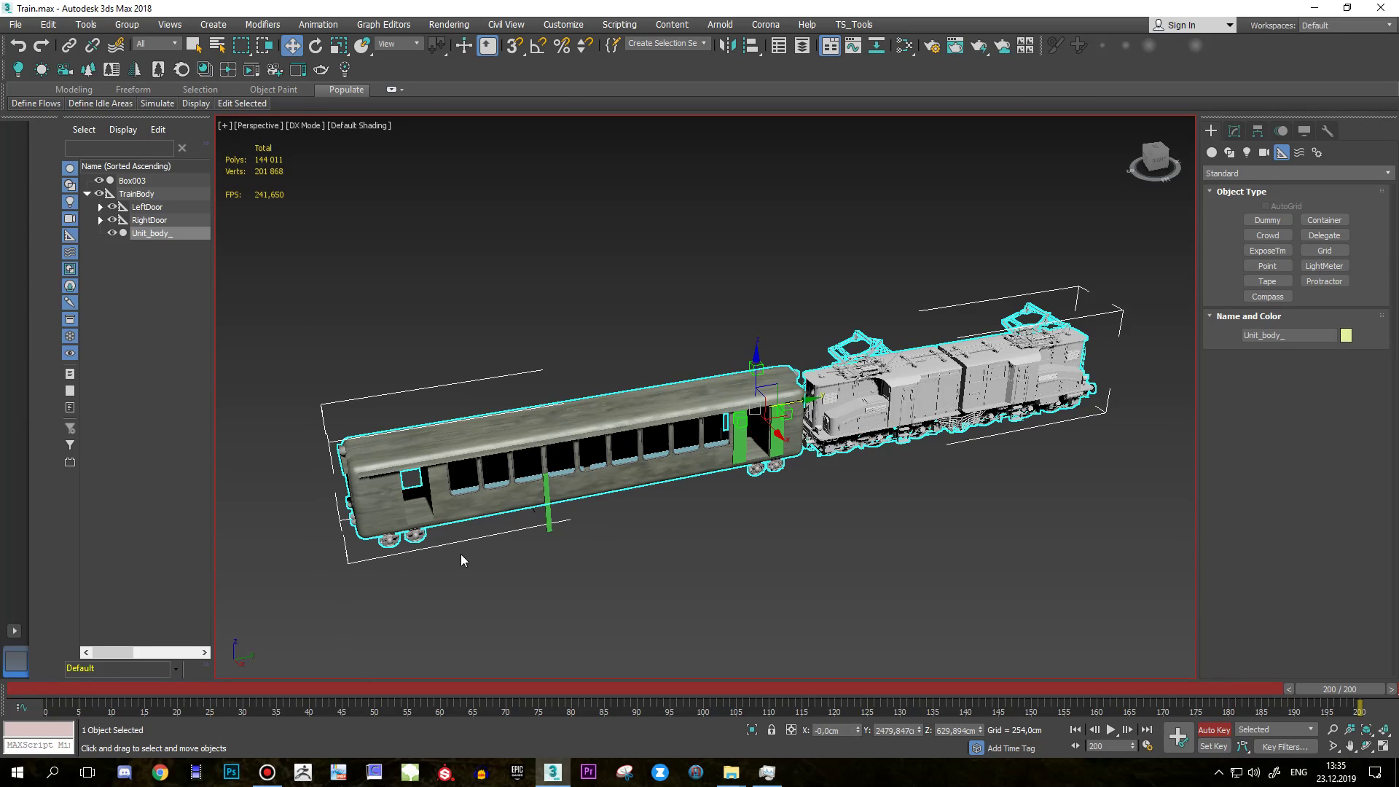
left_click_drag(700, 274, 643, 270)
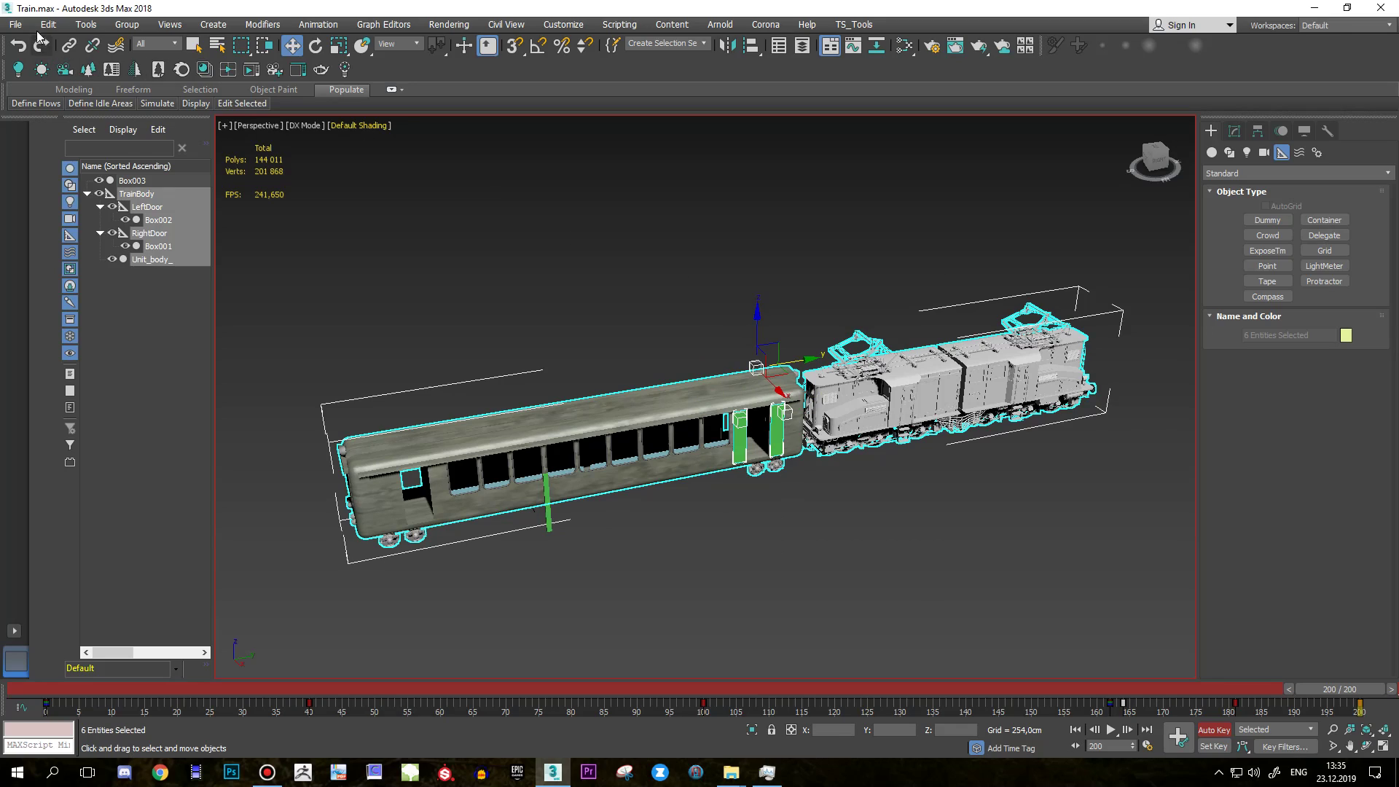
left_click(15, 24)
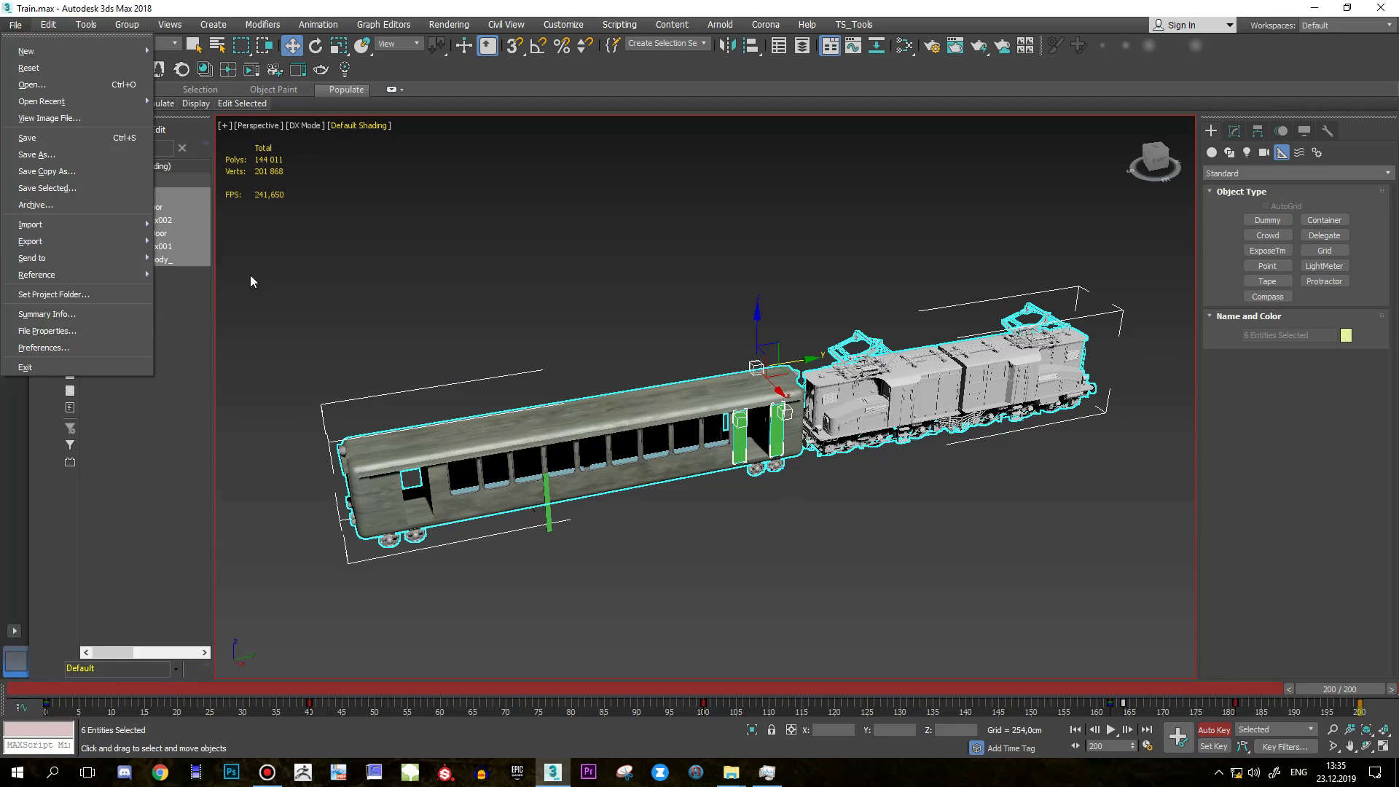
Export the selected rig to Work (J:) as Train_Anim_Pribitie.FBX, accepting FBX settings and dismissing warnings.
left_click(218, 274)
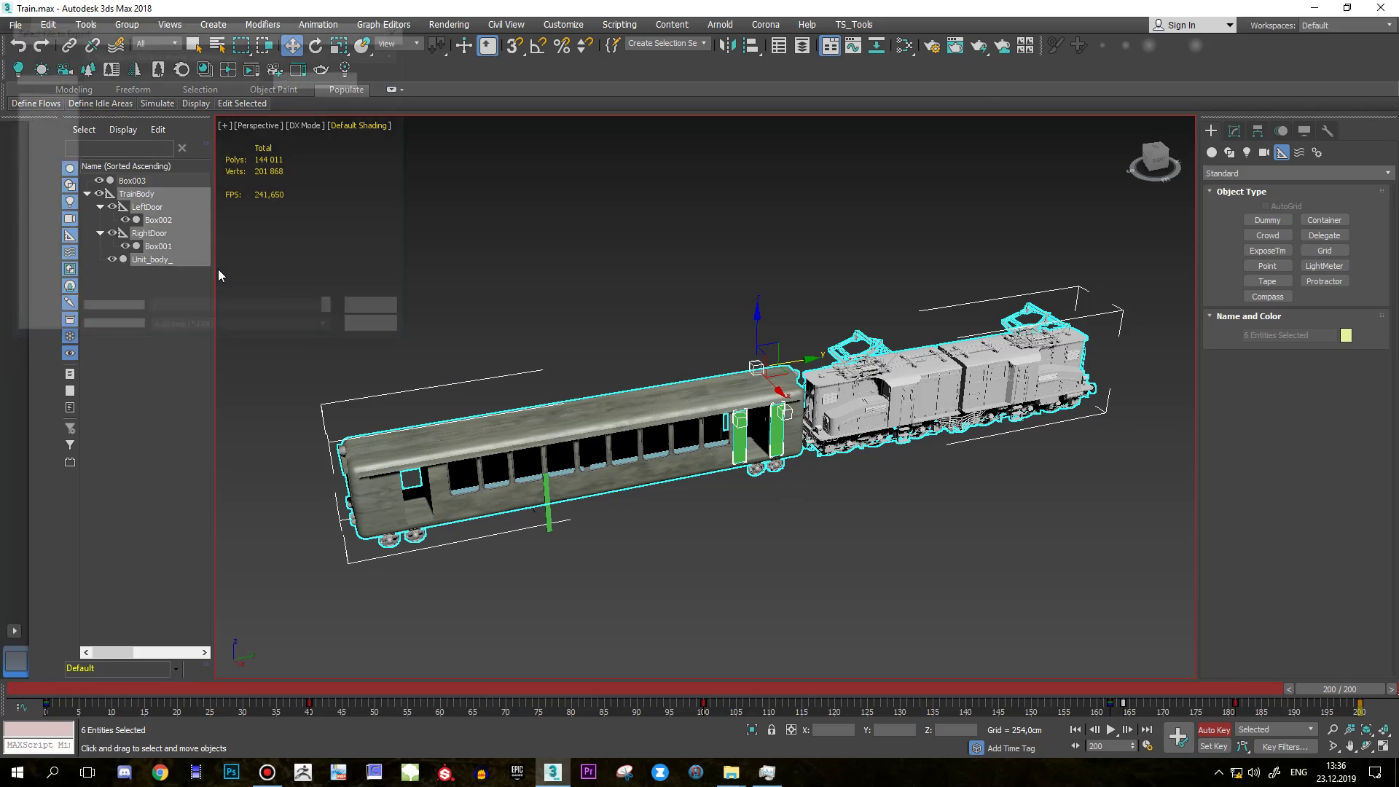
left_click(43, 277)
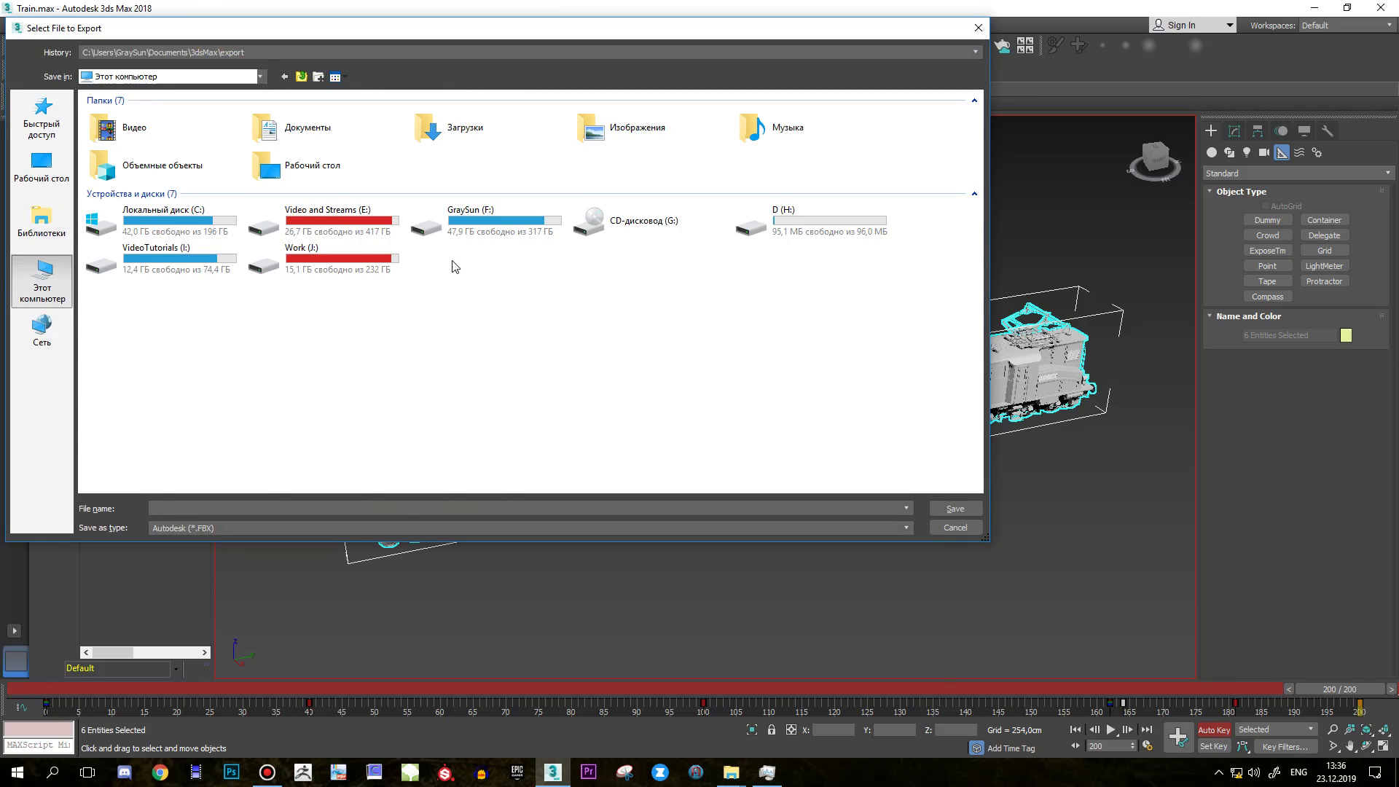
double_click(359, 248)
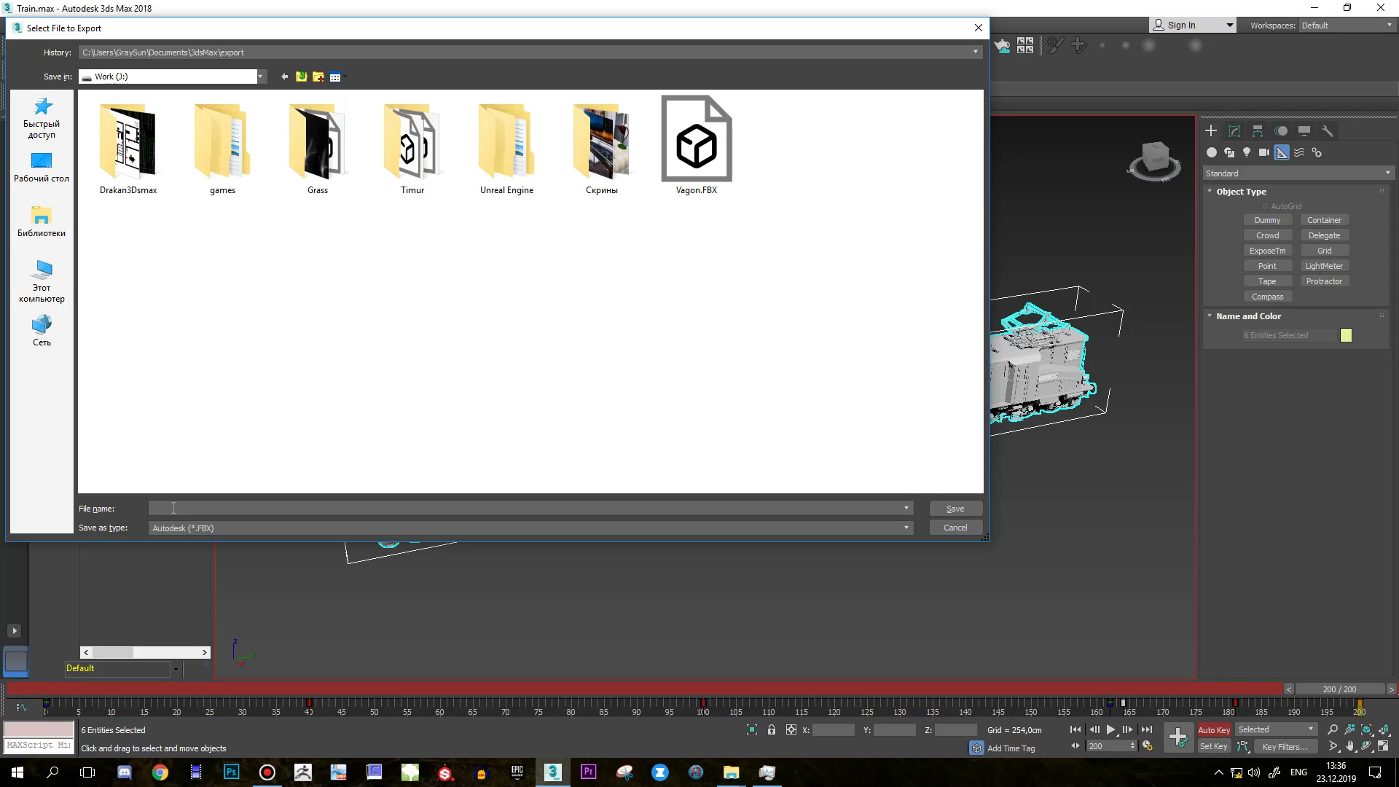
type("Train")
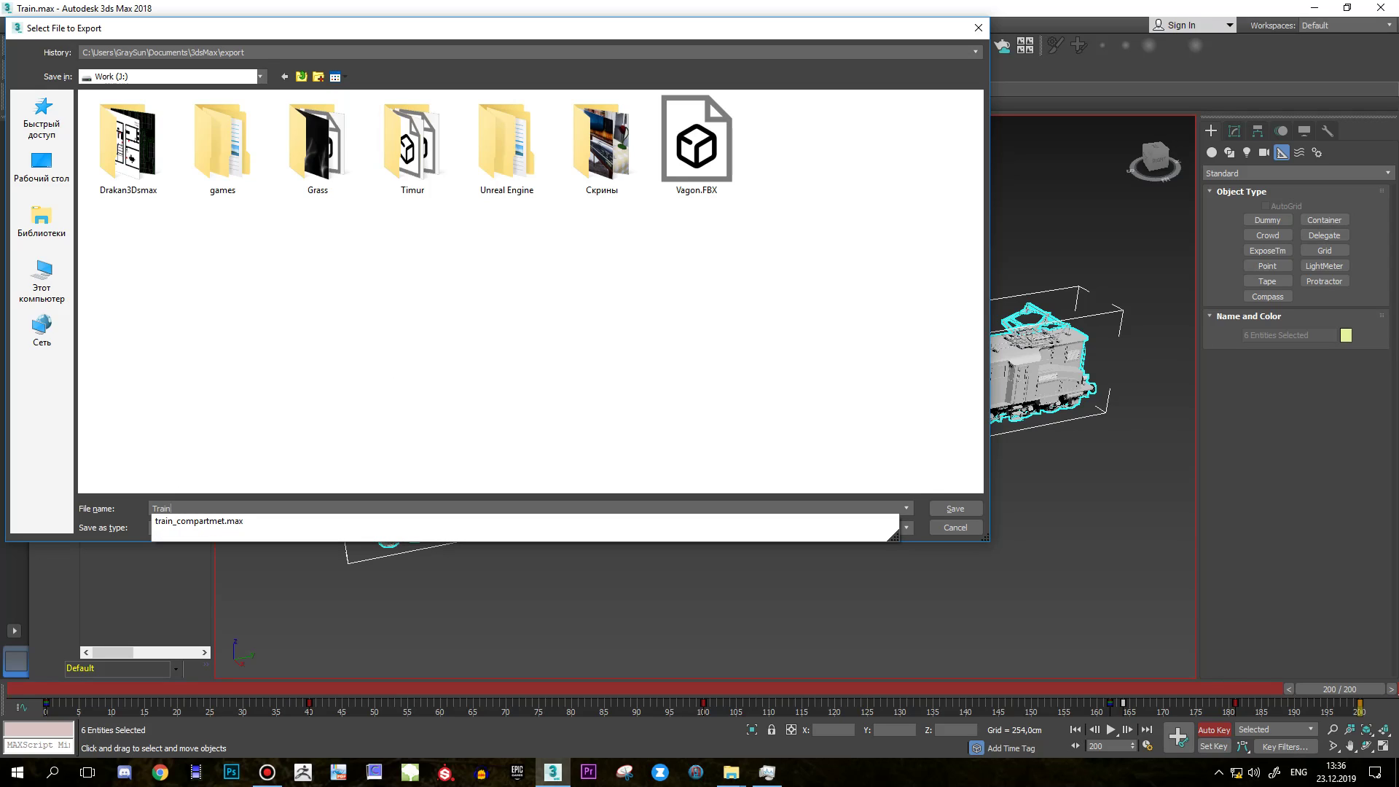
type("_Anim_Pribitie")
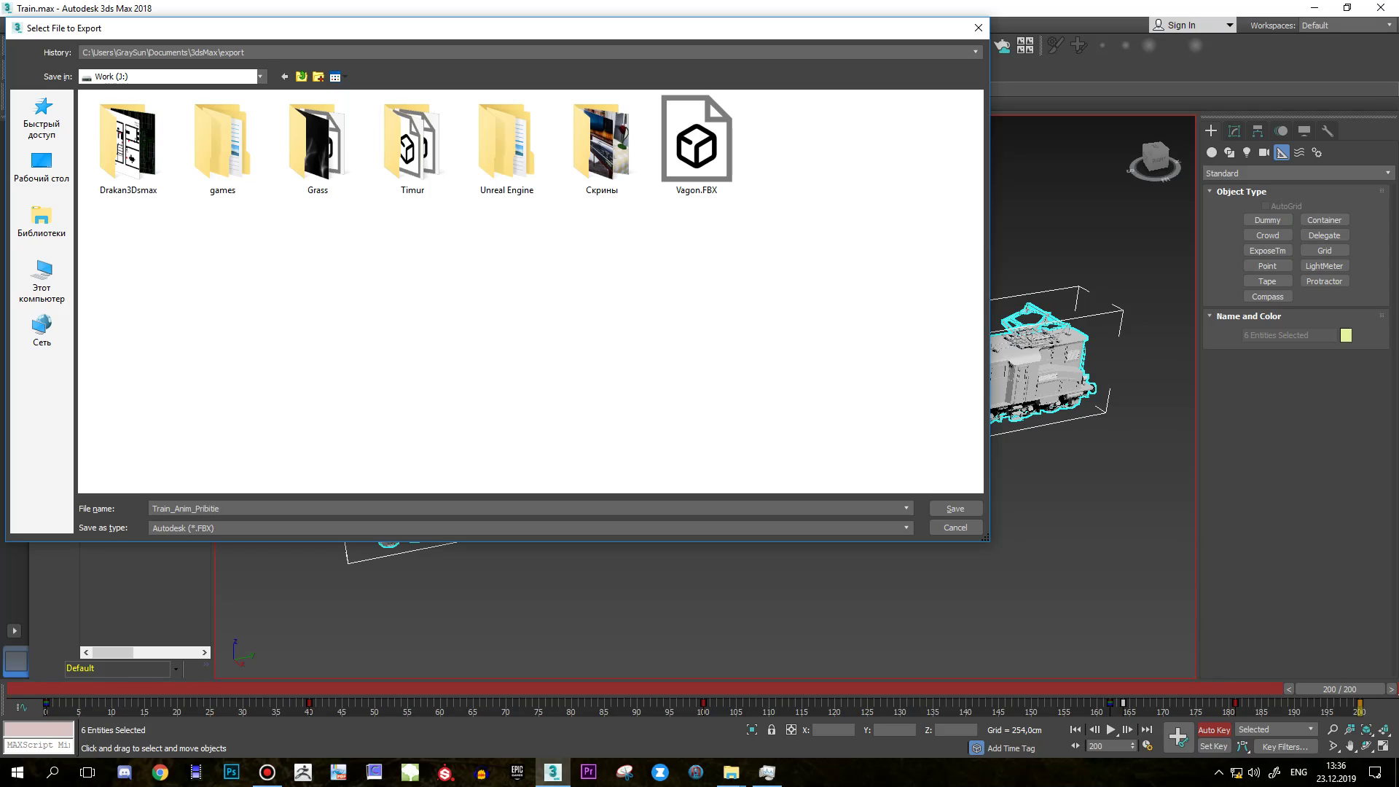
key("Return")
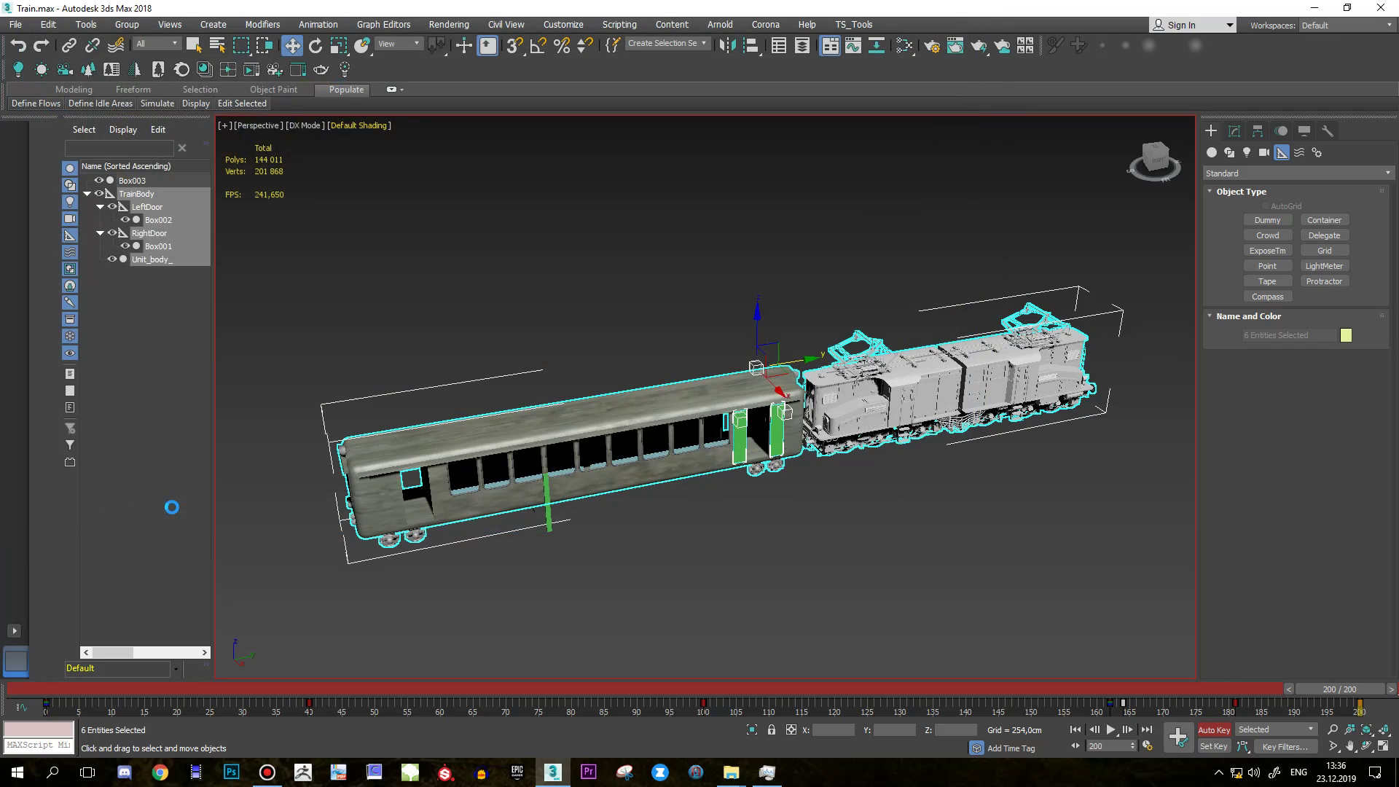
left_click(846, 551)
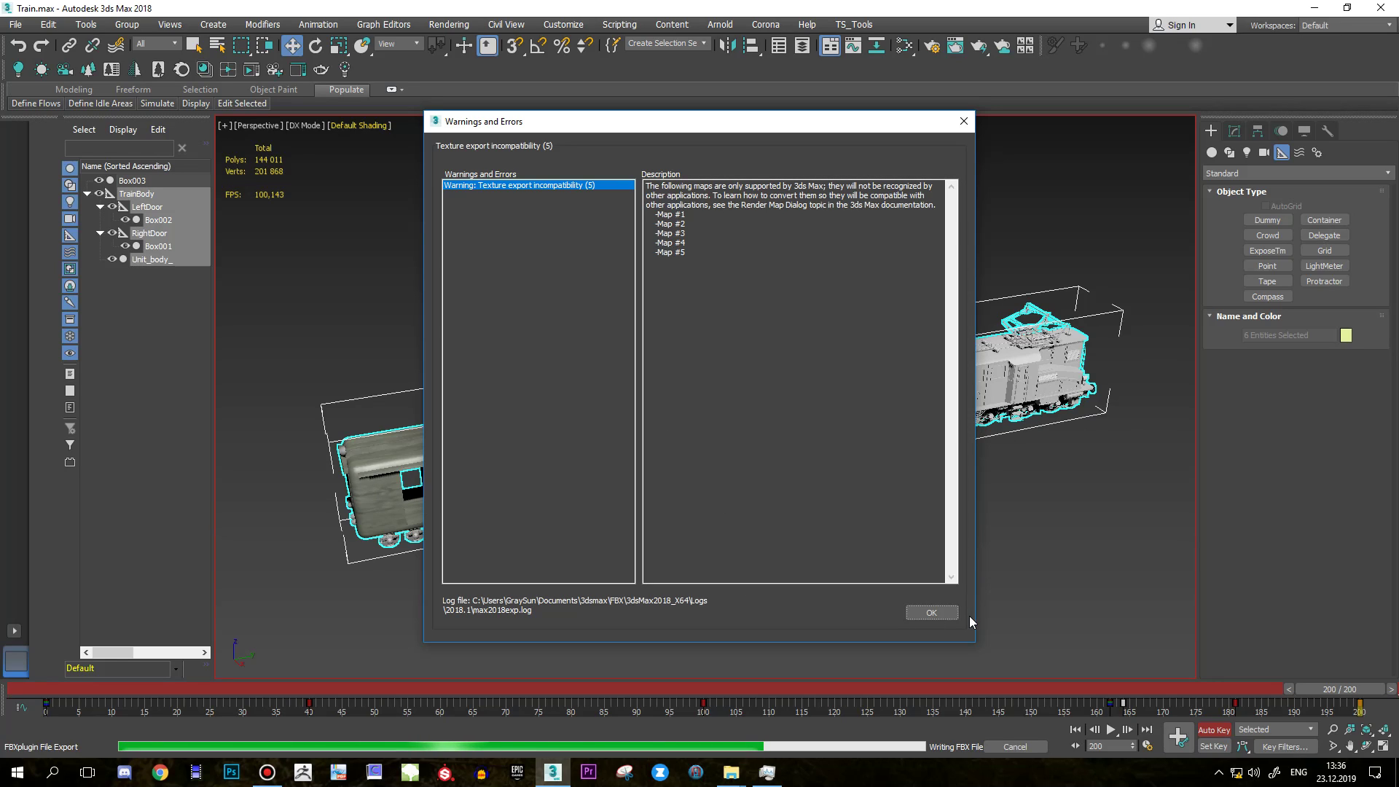
left_click(947, 612)
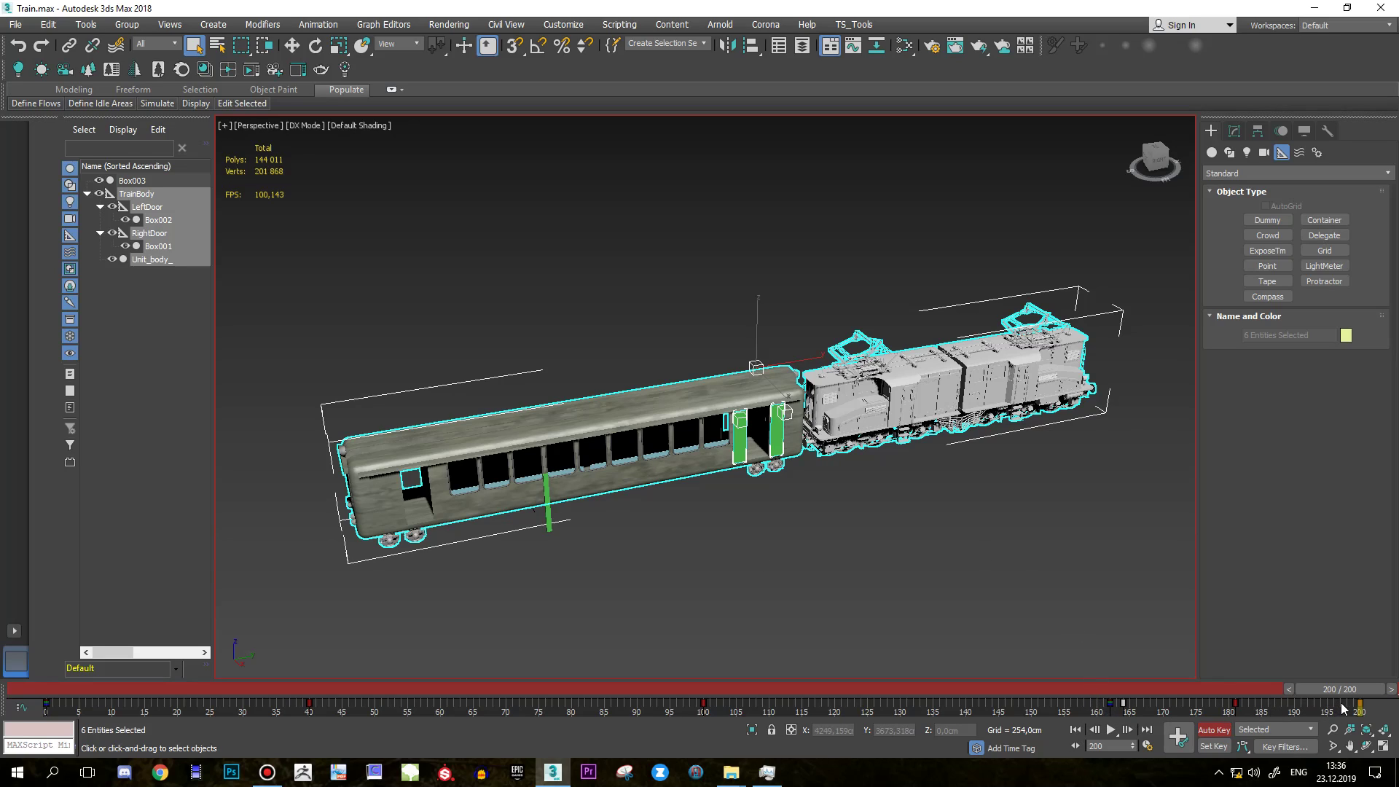
Select the TrainBody dummy and delete its selected trackbar animation keys.
mouse_move(1341, 696)
left_mouse_down()
mouse_move(1277, 681)
mouse_move(1352, 693)
left_mouse_up()
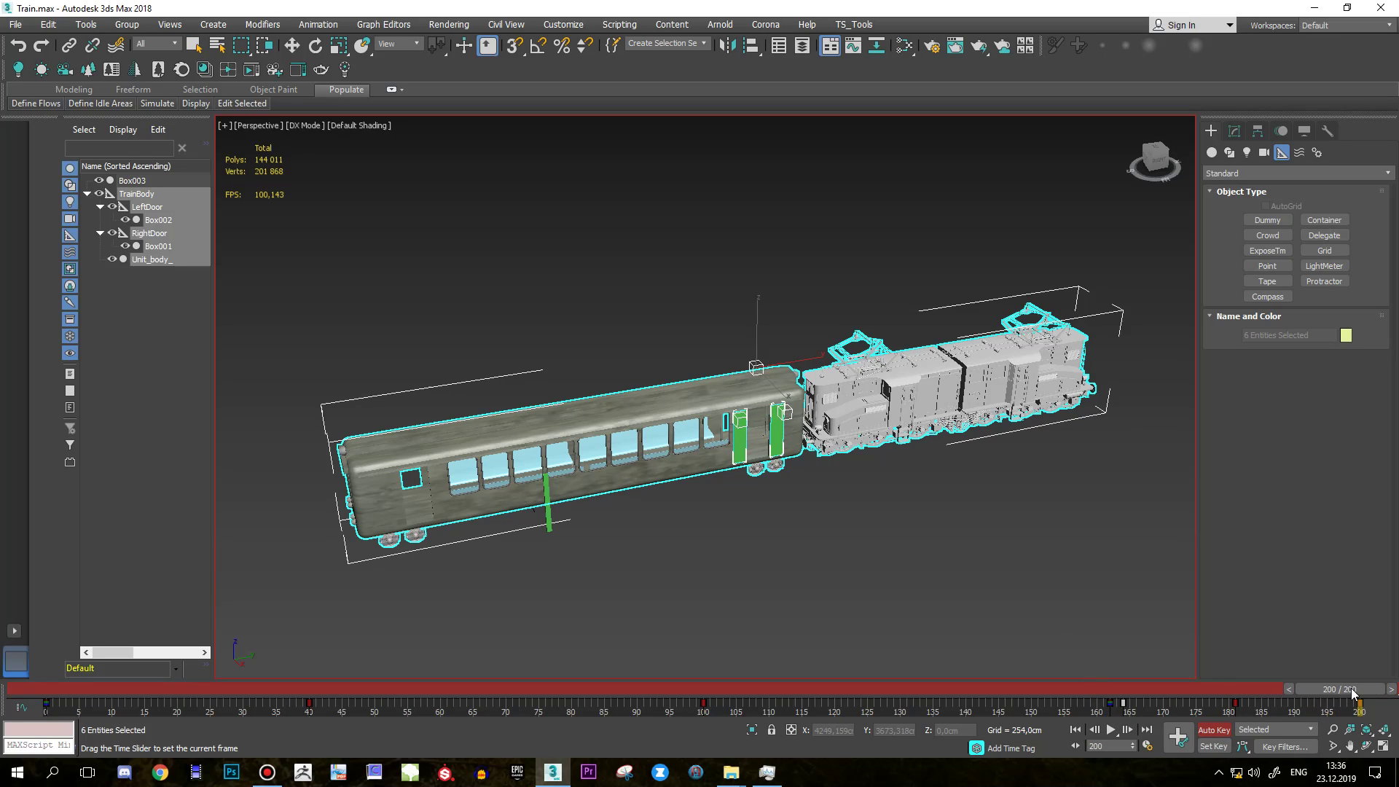
left_click(669, 389)
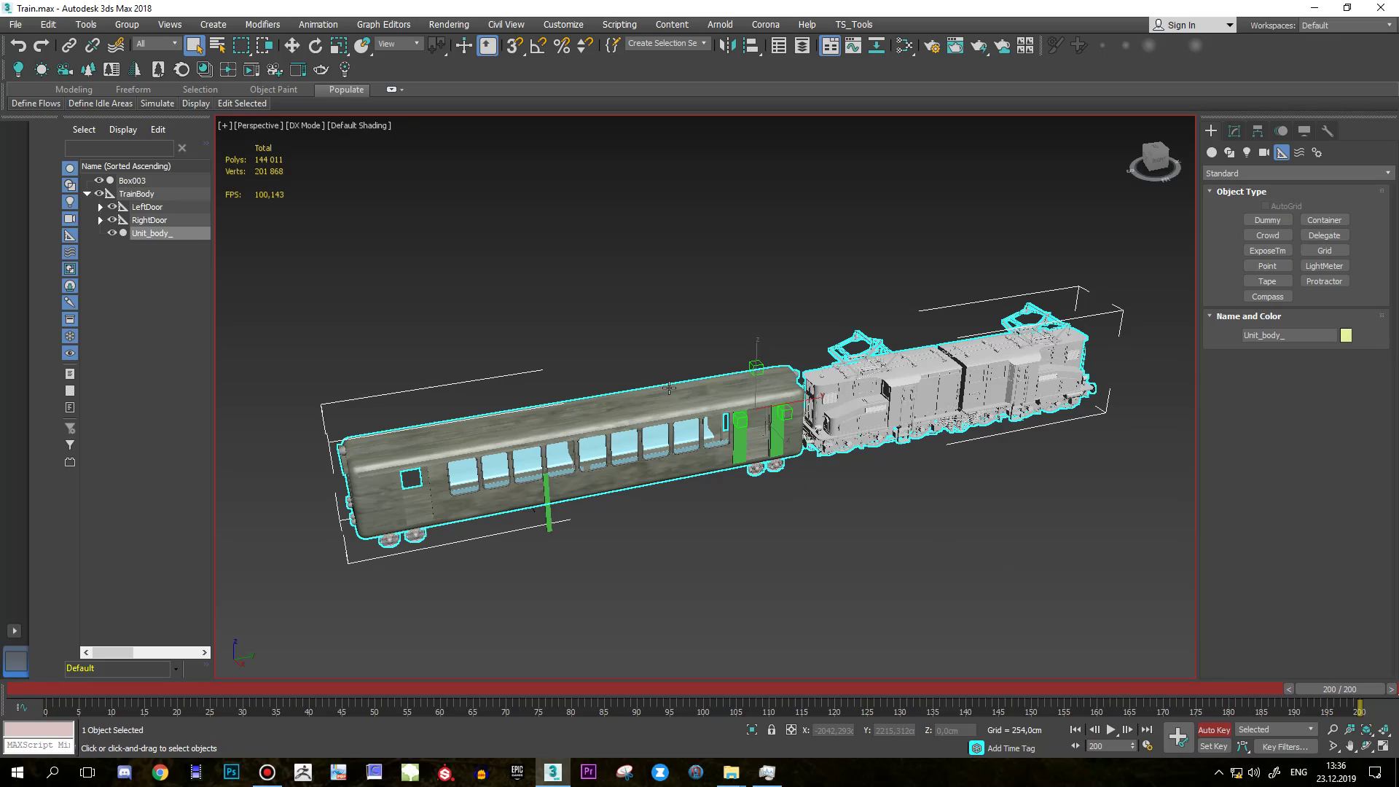
left_click(757, 367)
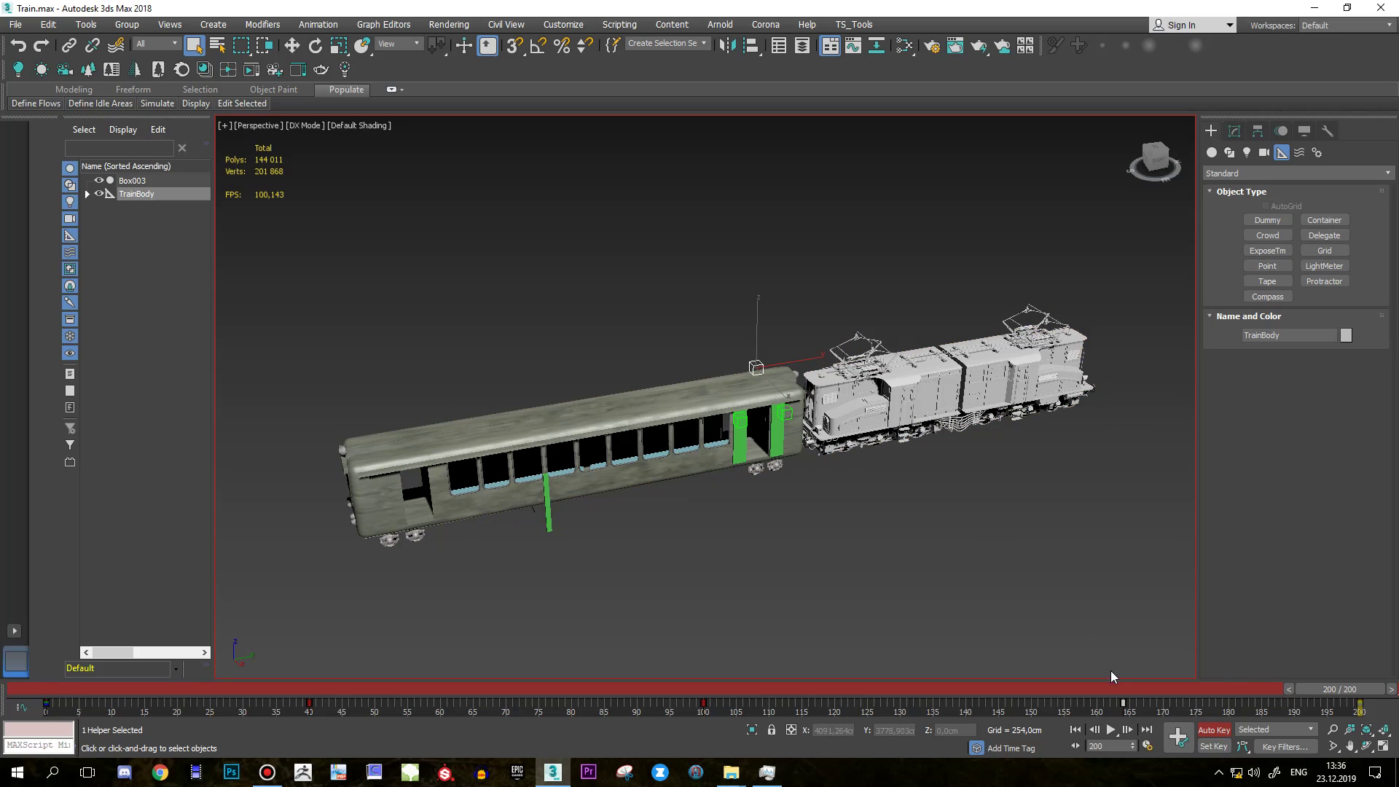
left_click(1141, 707)
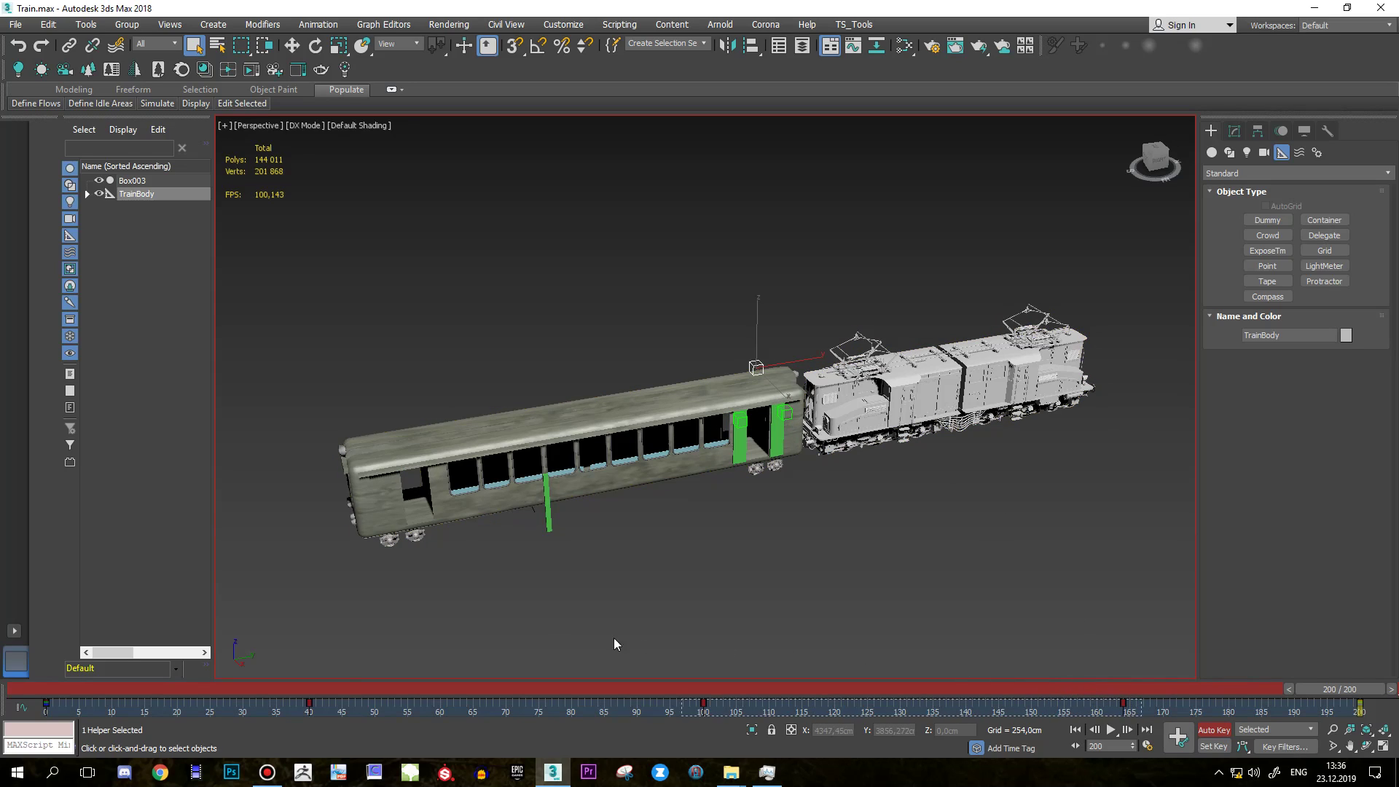
key("Delete")
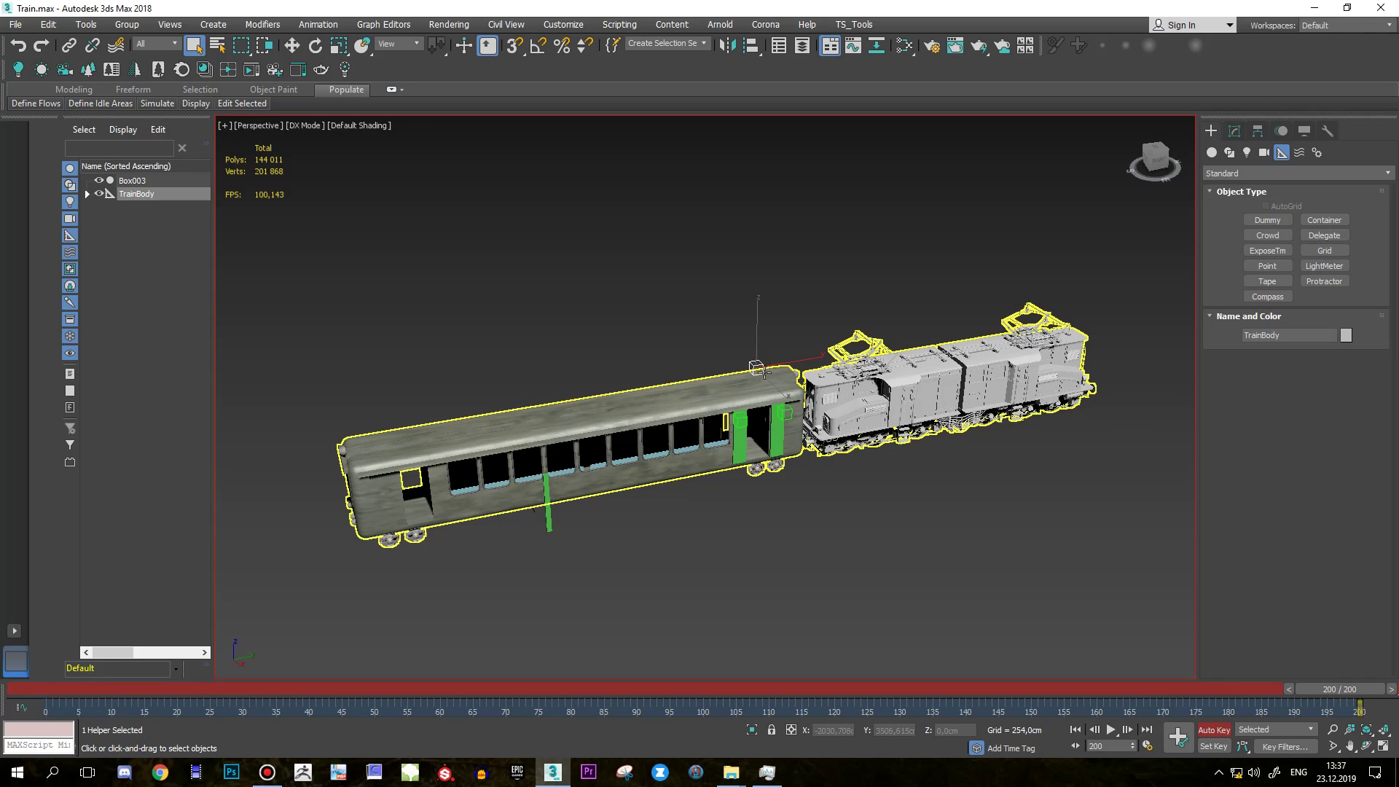
Delete LeftDoor's trackbar keys, then select RightDoor's keys and add LeftDoor to the selection.
left_click(744, 408)
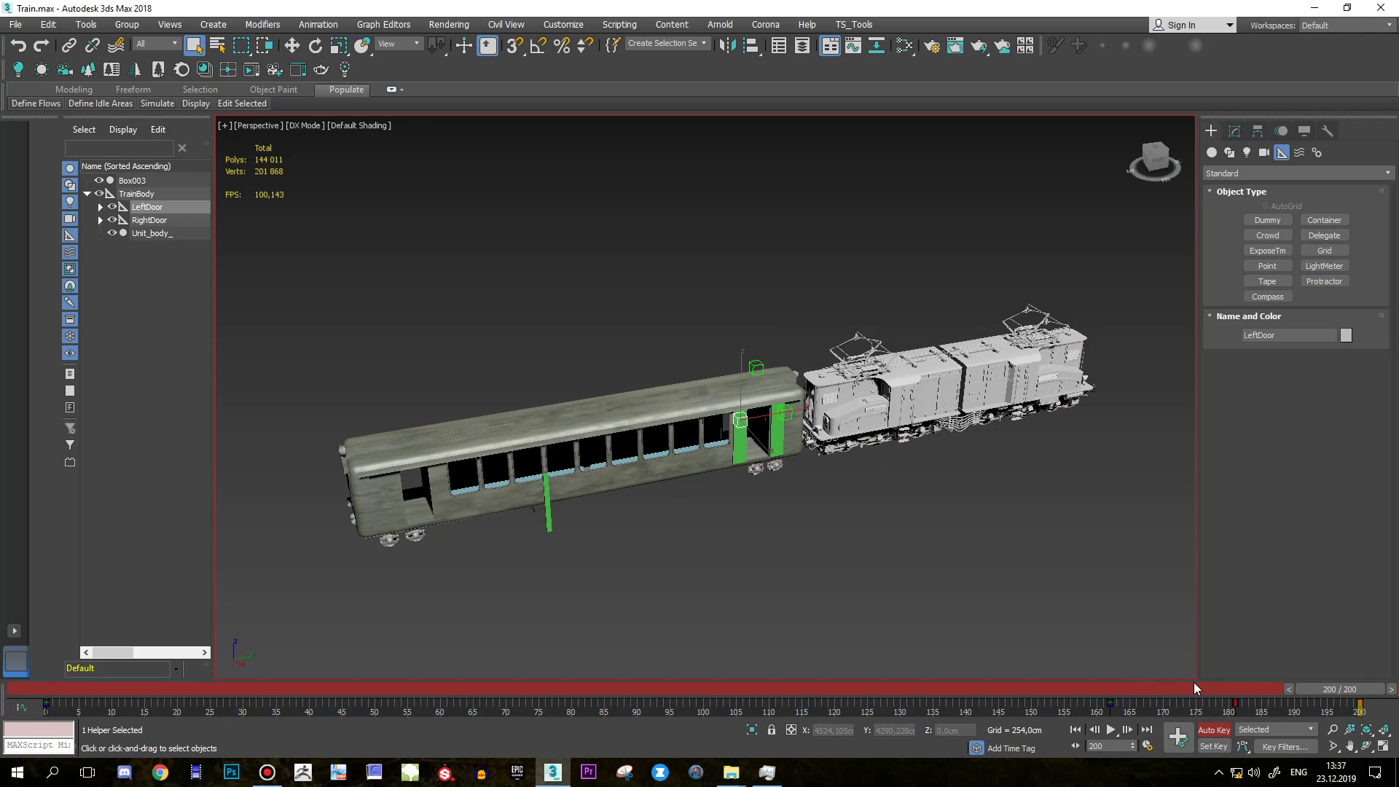
left_click_drag(1332, 707, 41, 707)
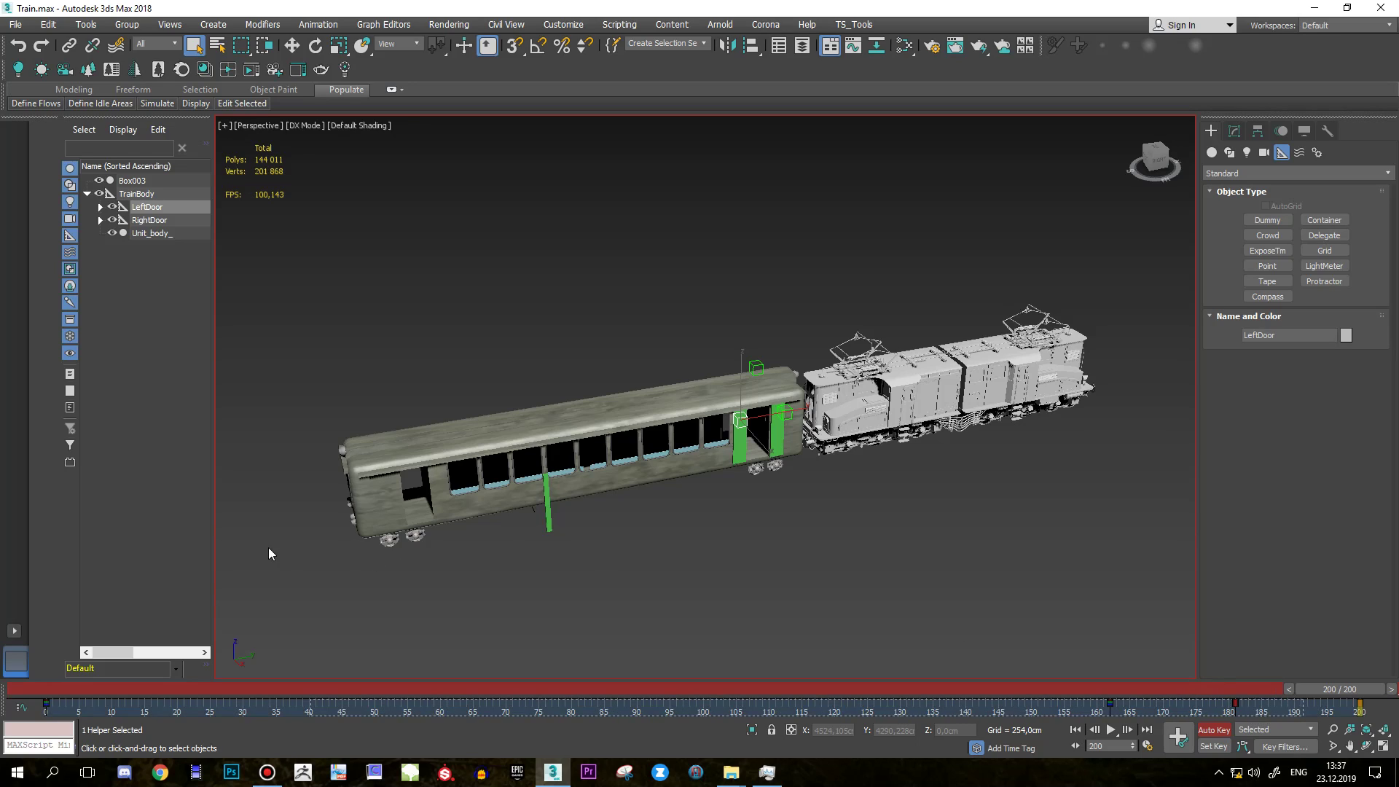
key("Delete")
left_click(785, 409)
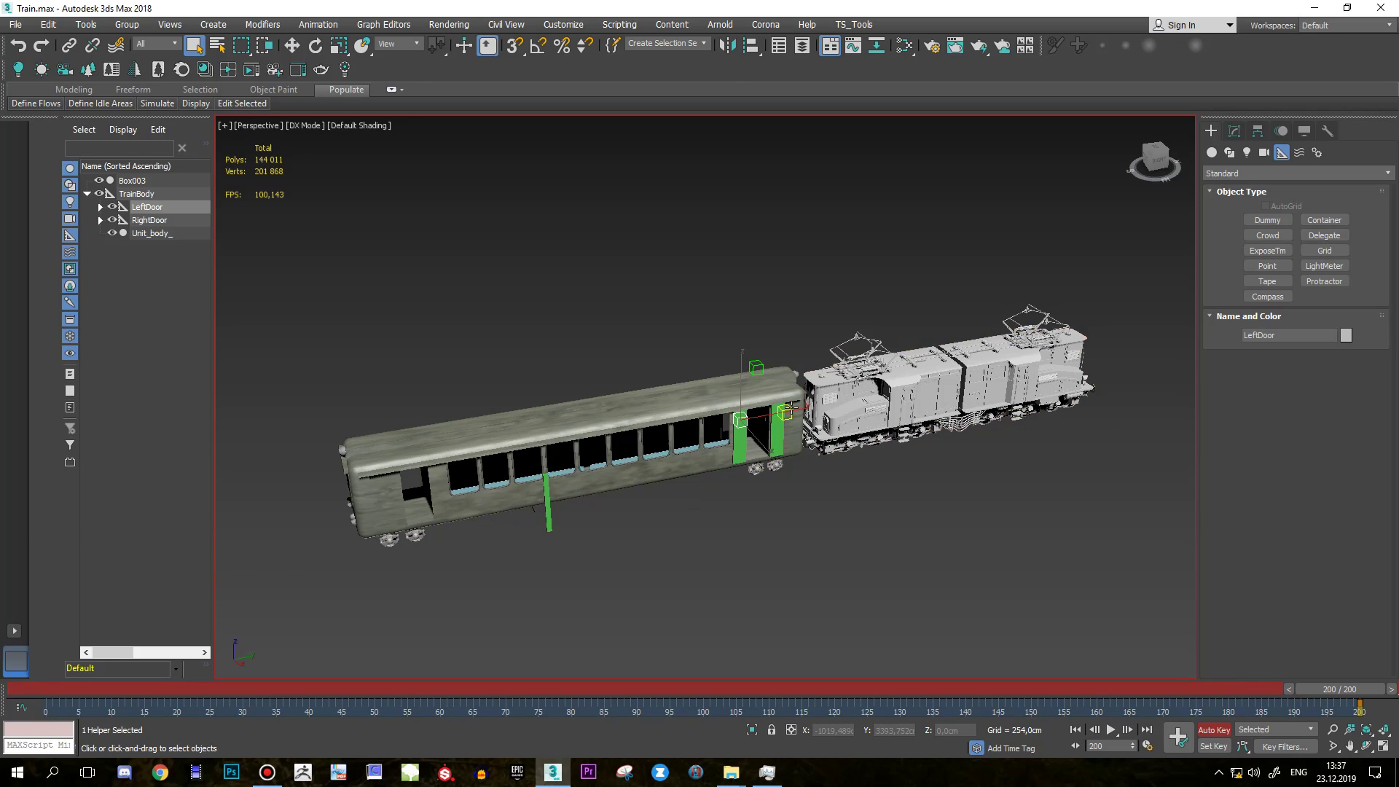
left_click_drag(1289, 711, 42, 584)
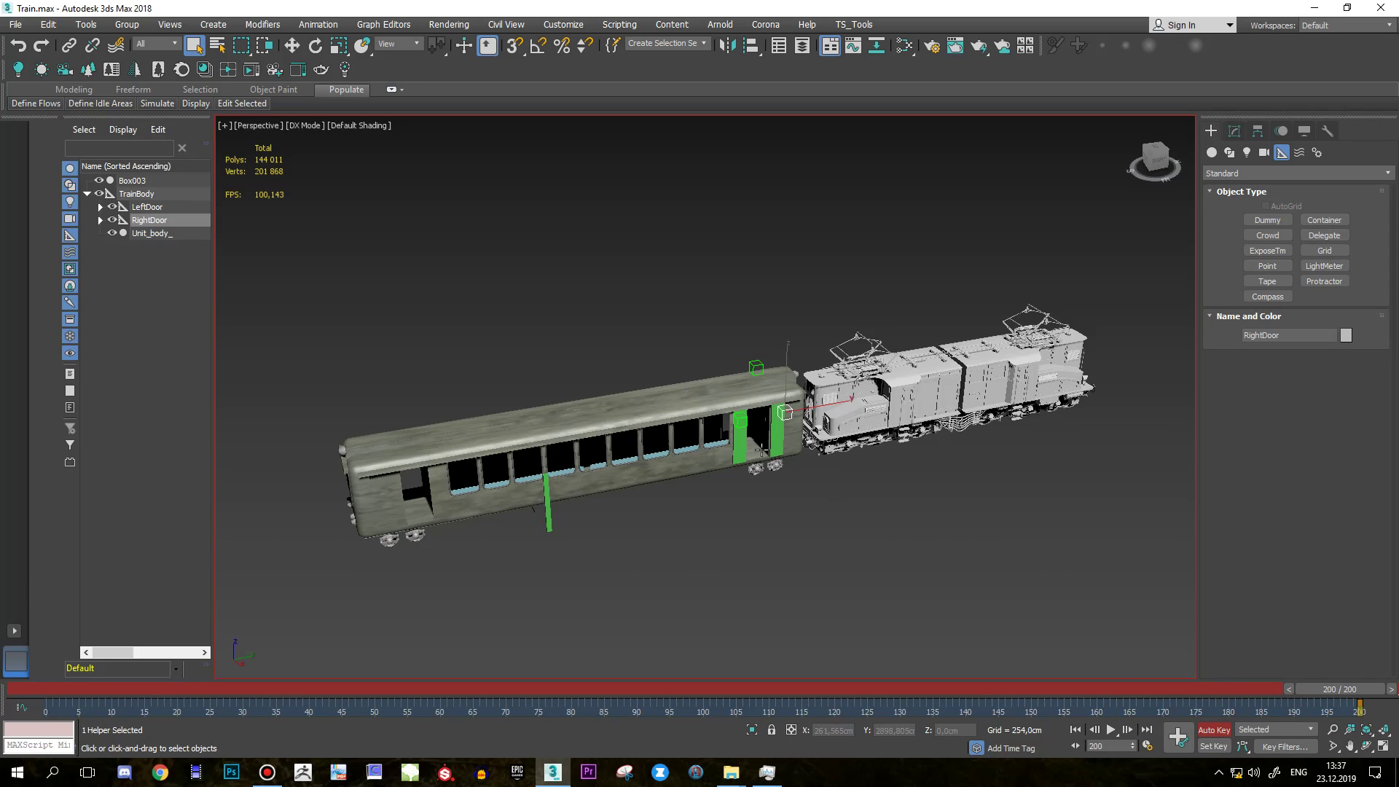
scroll(728, 419, "up", 3)
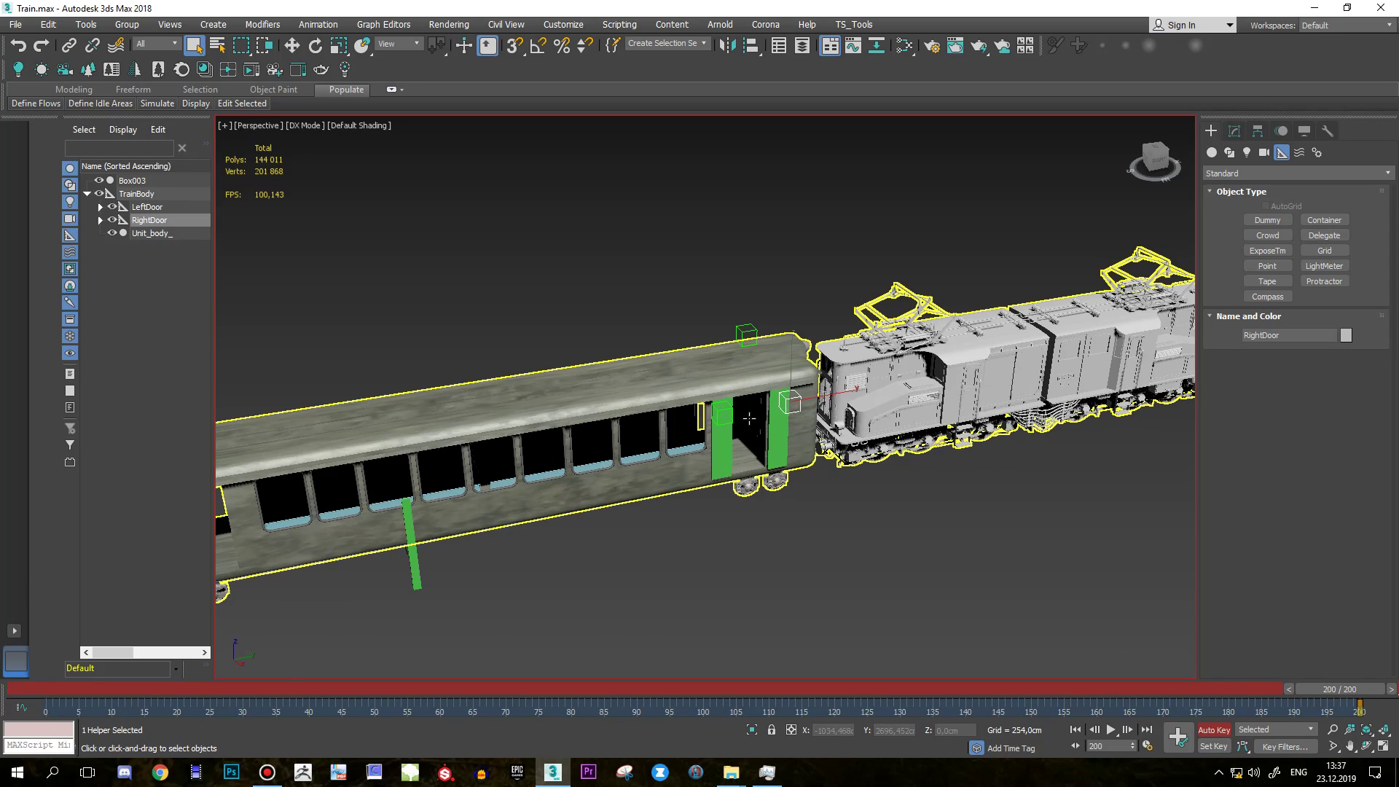
left_click(717, 411, "ctrl")
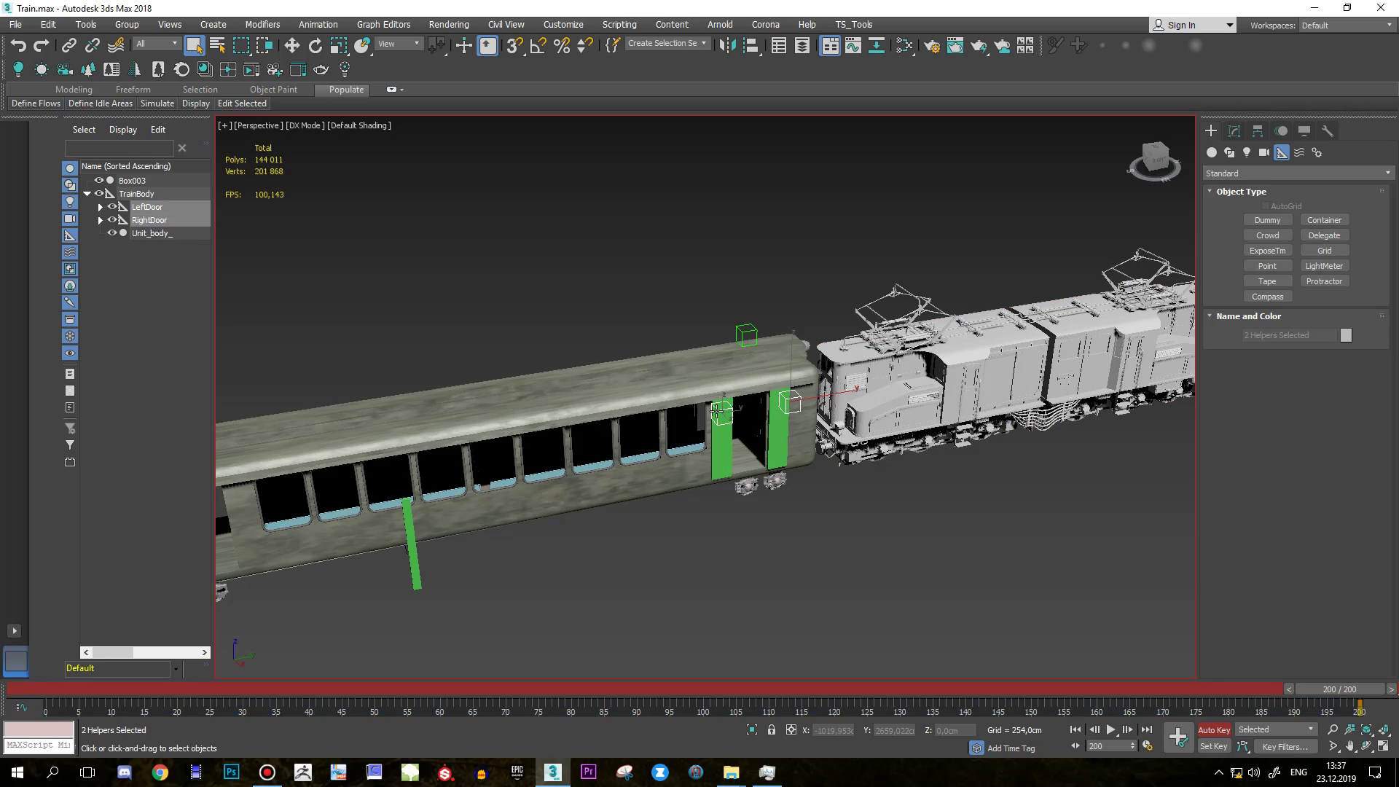
Drag both door dummies' frame-200 keys toward the start of the trackbar.
mouse_move(1316, 708)
left_mouse_down()
mouse_move(1373, 702)
mouse_move(1334, 700)
left_mouse_up()
left_click_drag(927, 665, 385, 698)
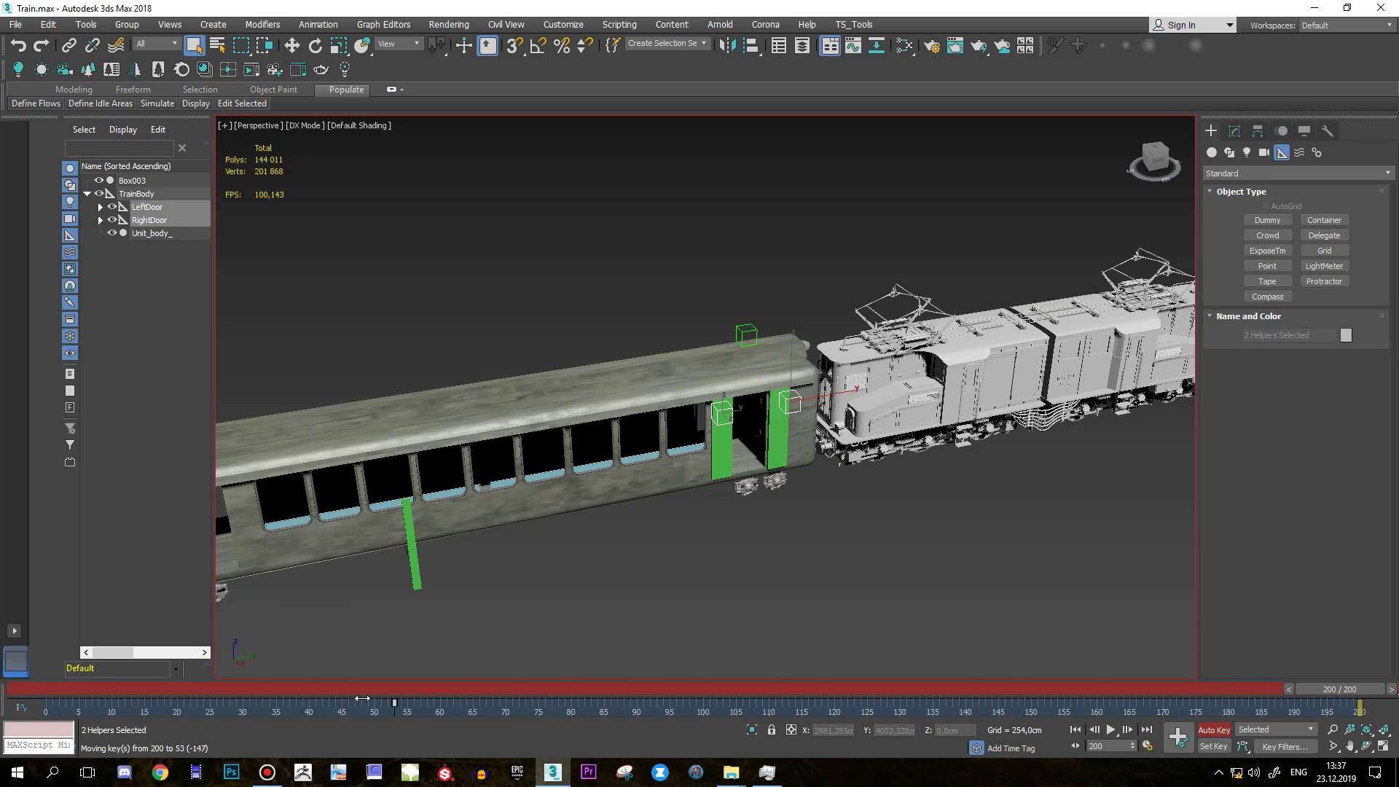
left_click_drag(59, 709, 45, 708)
Move TrainBody's frame-200 key to frame 0, then reselect RightDoor with the Move tool.
left_click(745, 335)
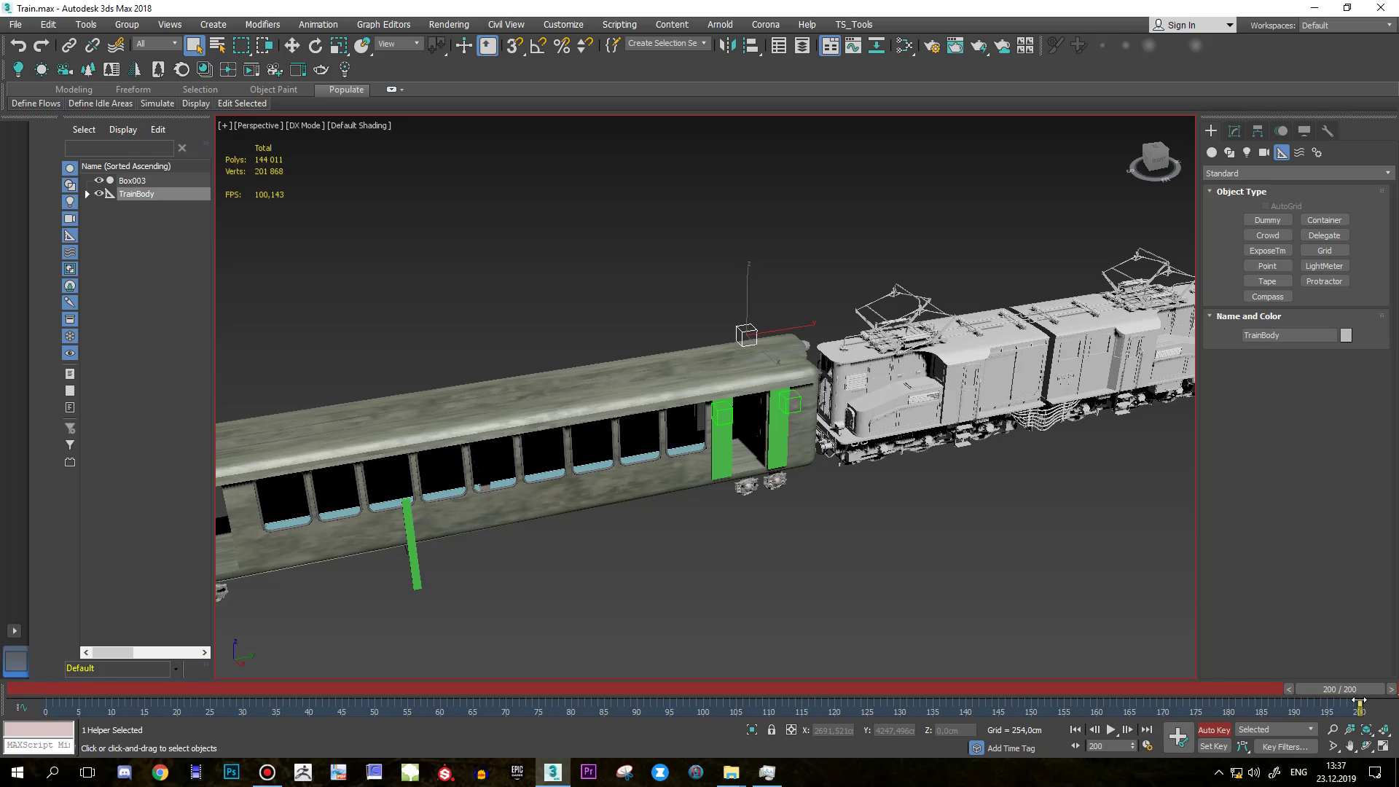
left_click_drag(1359, 701, 52, 724)
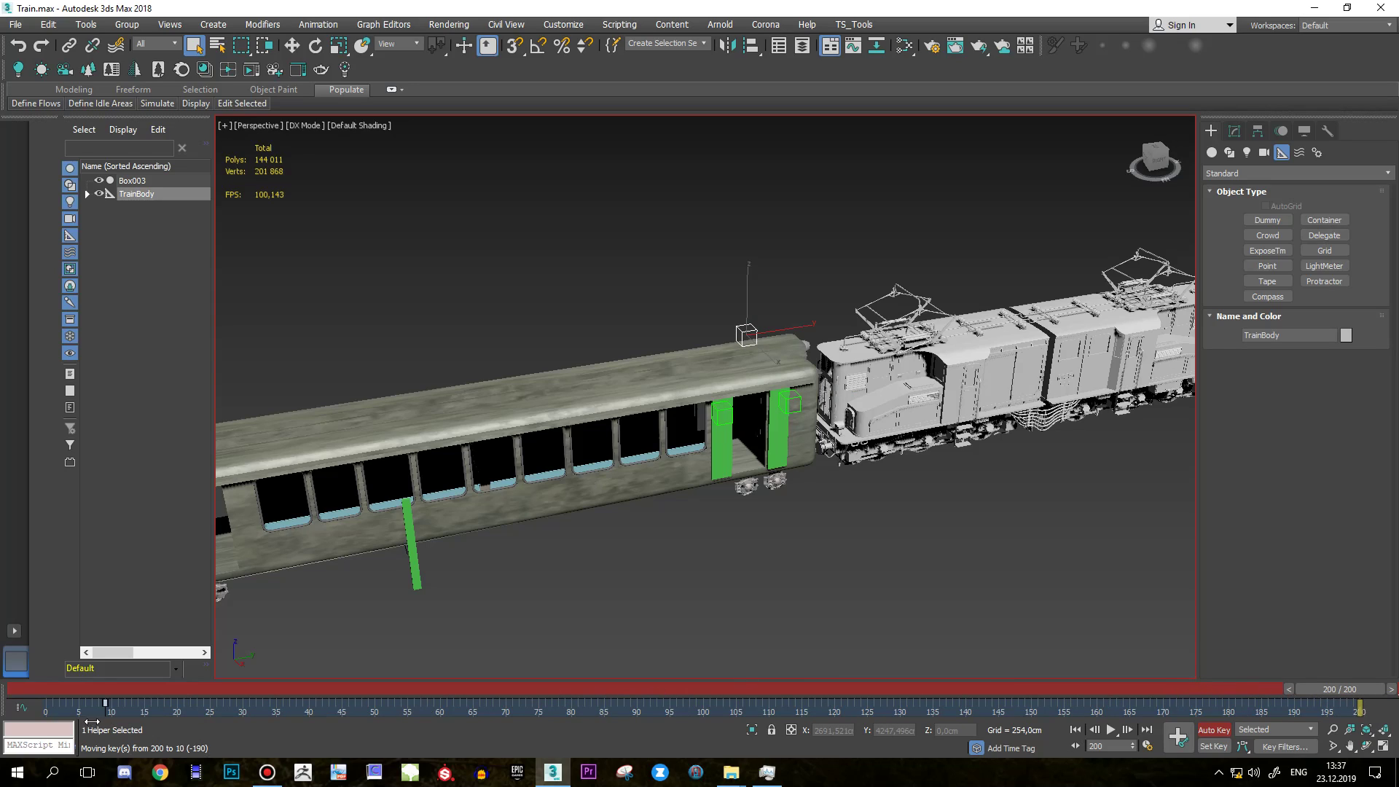
left_click_drag(47, 725, 49, 725)
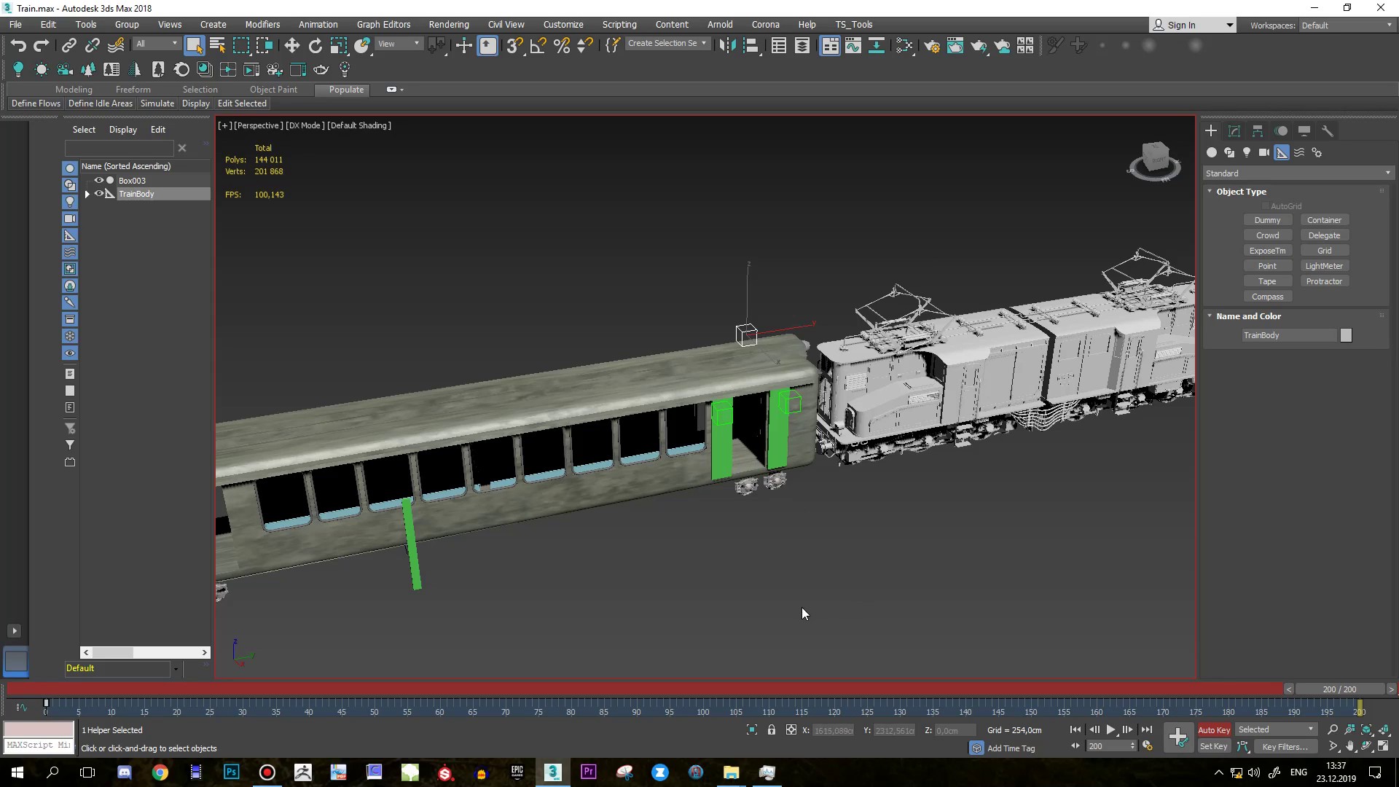
middle_click_drag(781, 544, 755, 529, "alt")
key("w")
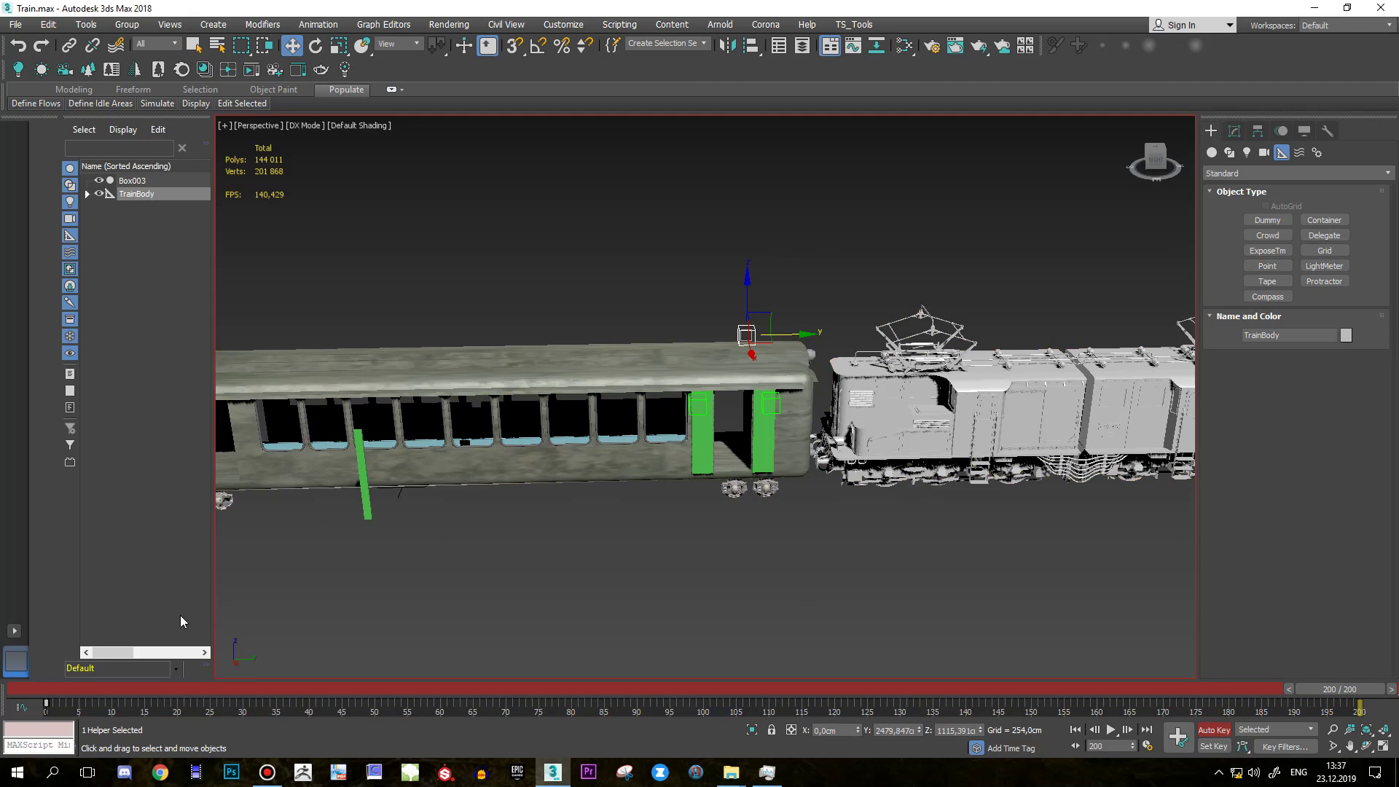
left_click(764, 405)
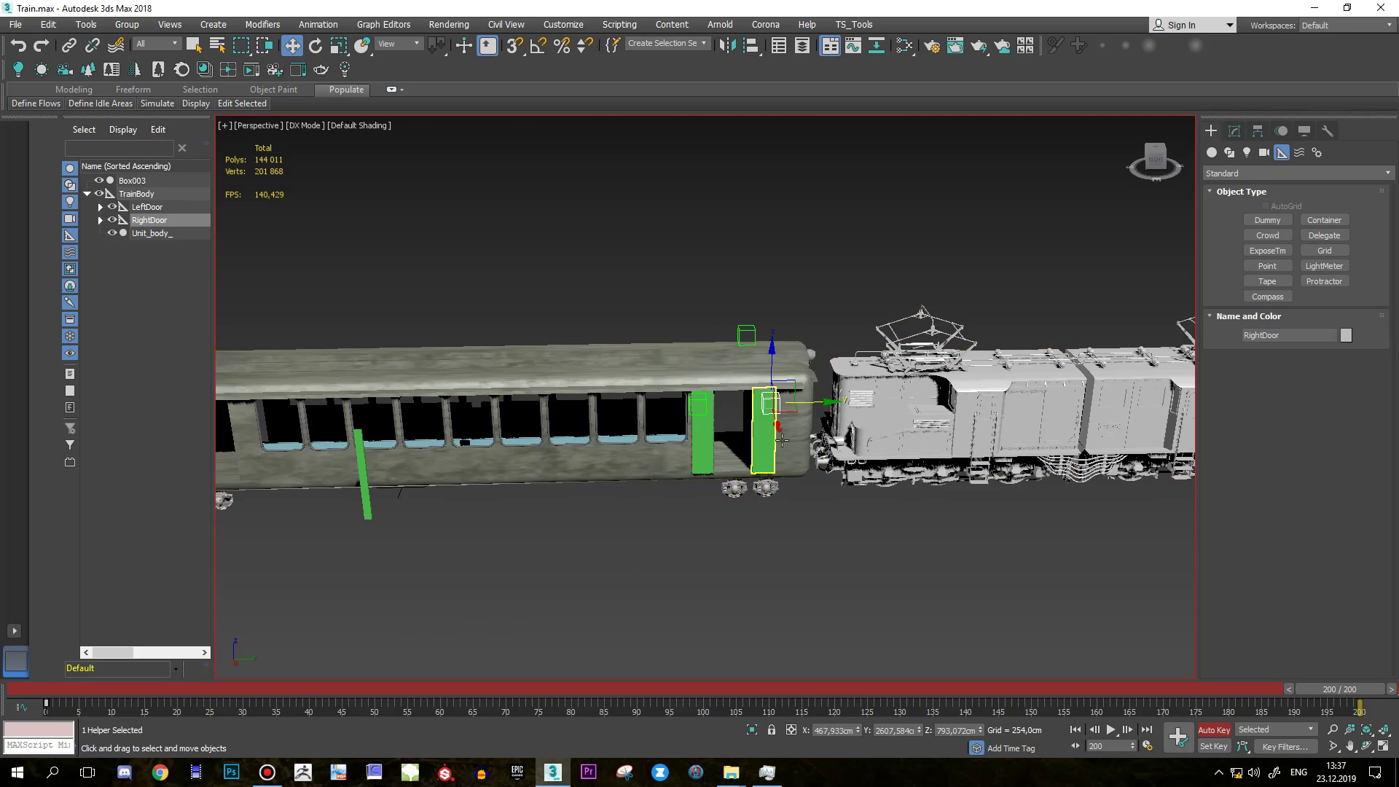
At frame 21, slide RightDoor and LeftDoor along Y until the doors meet.
scroll(710, 475, "up", 4)
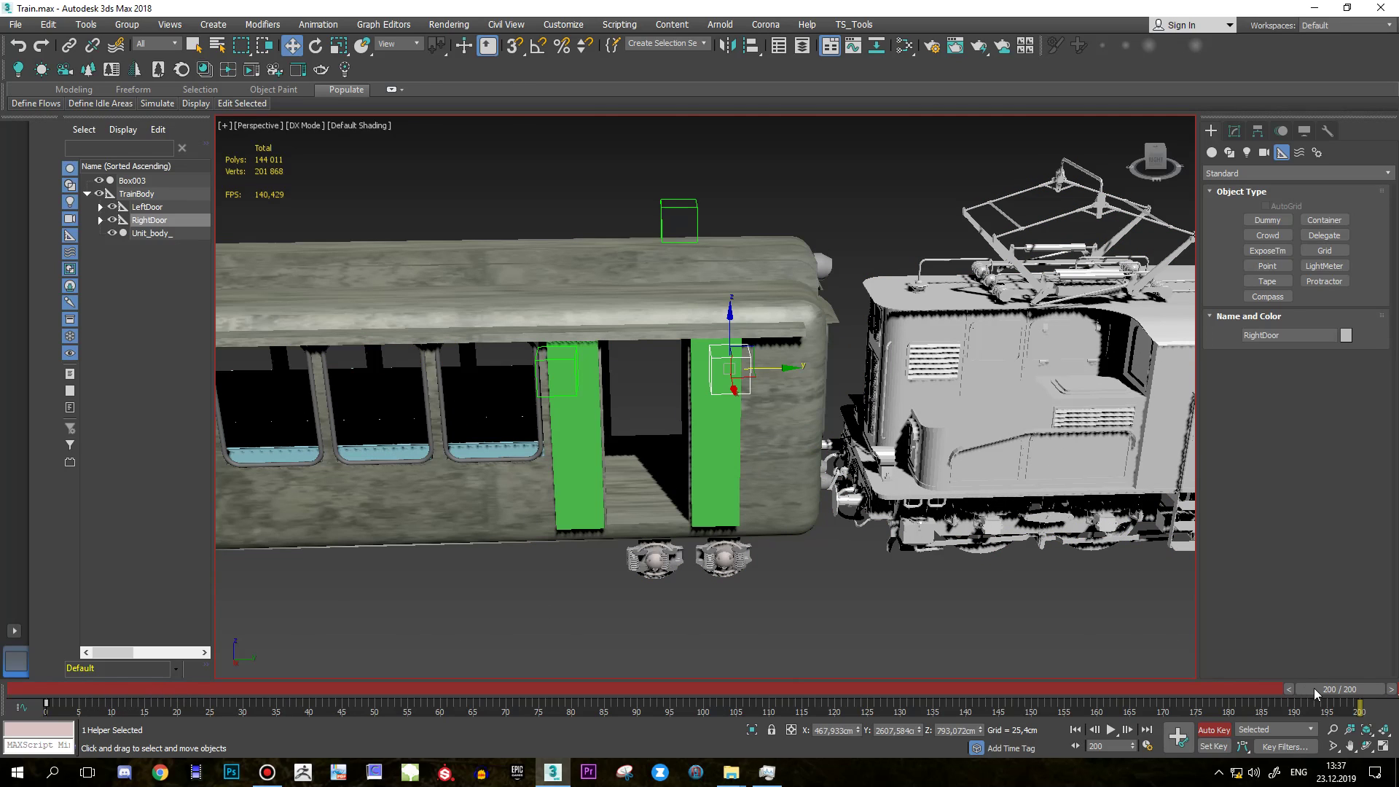
left_click_drag(1317, 693, 198, 703)
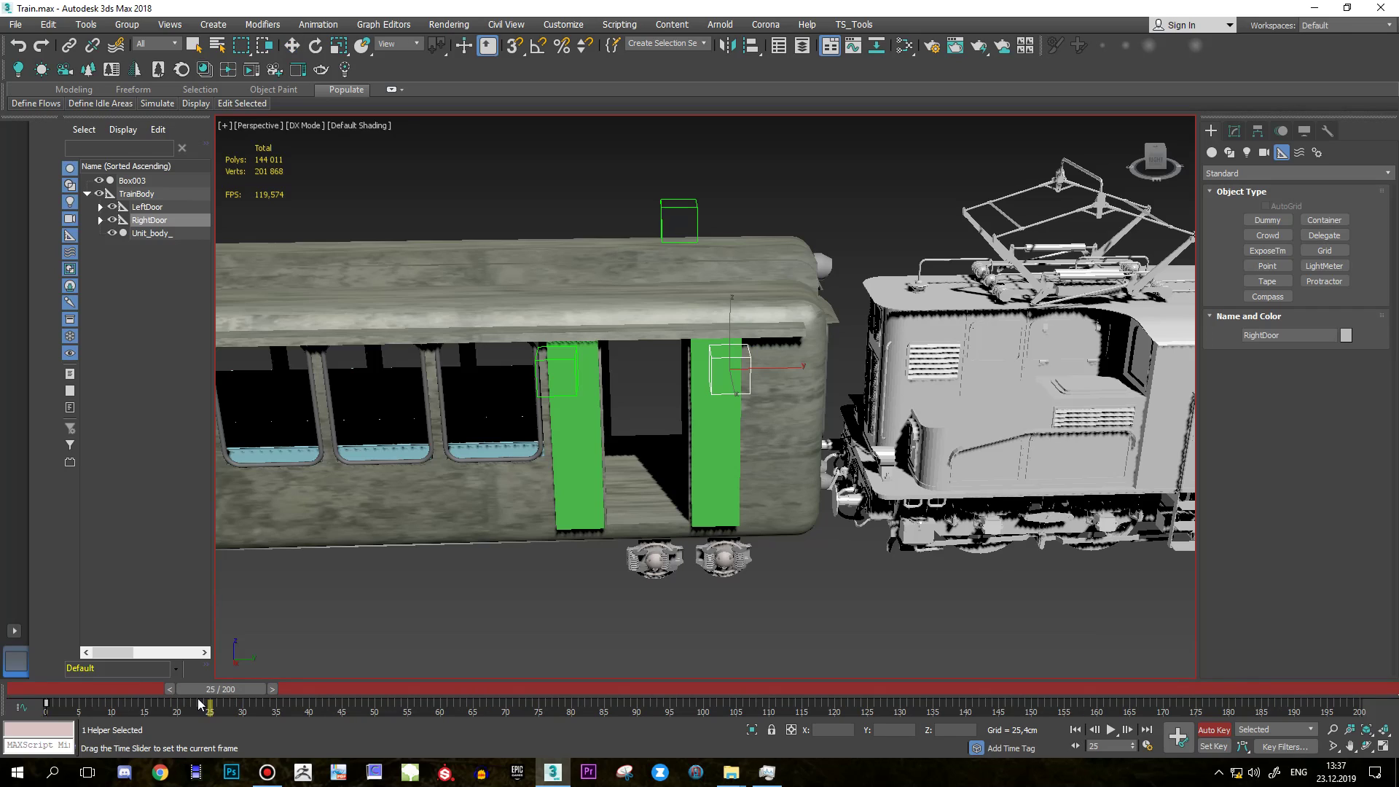
key("w")
left_click_drag(209, 703, 184, 704)
left_click_drag(781, 371, 720, 384)
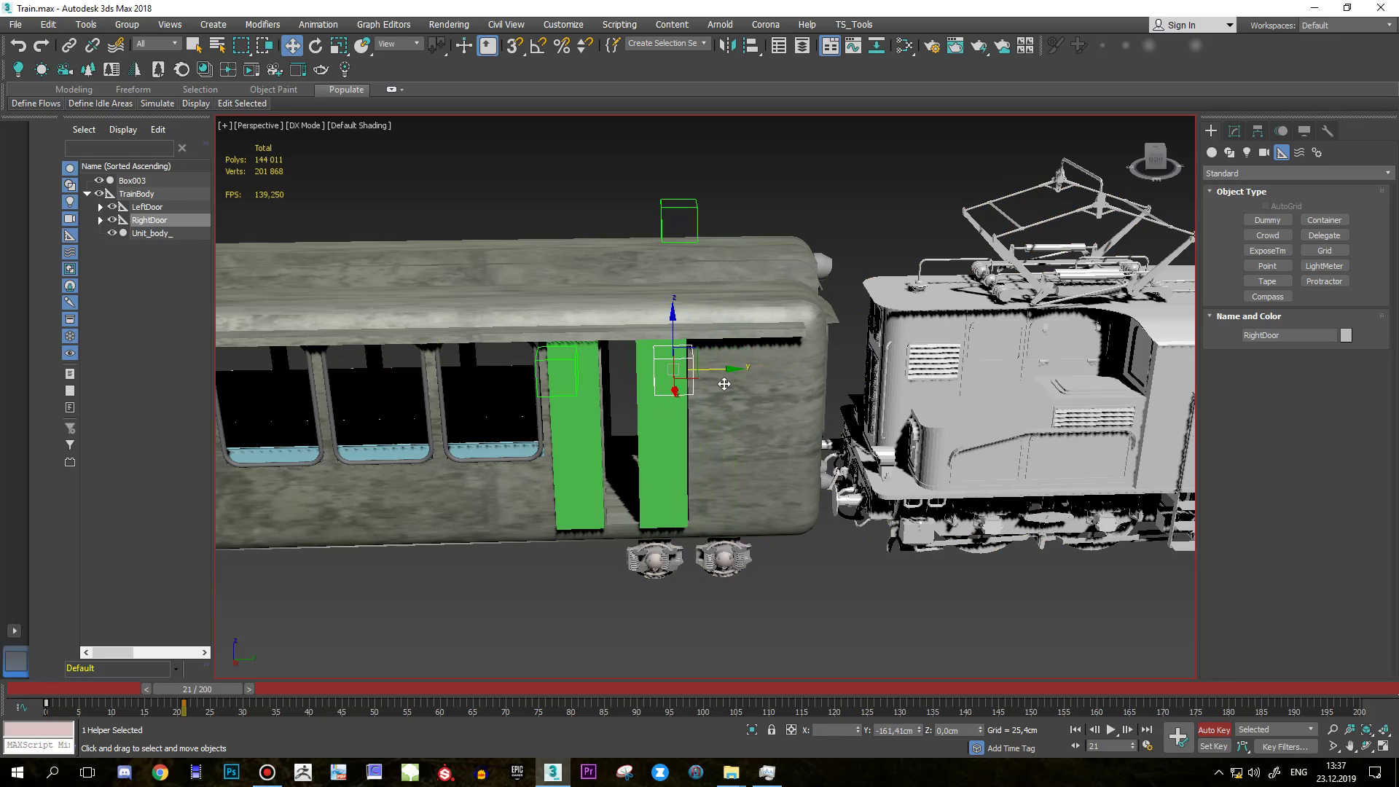
left_click(575, 389)
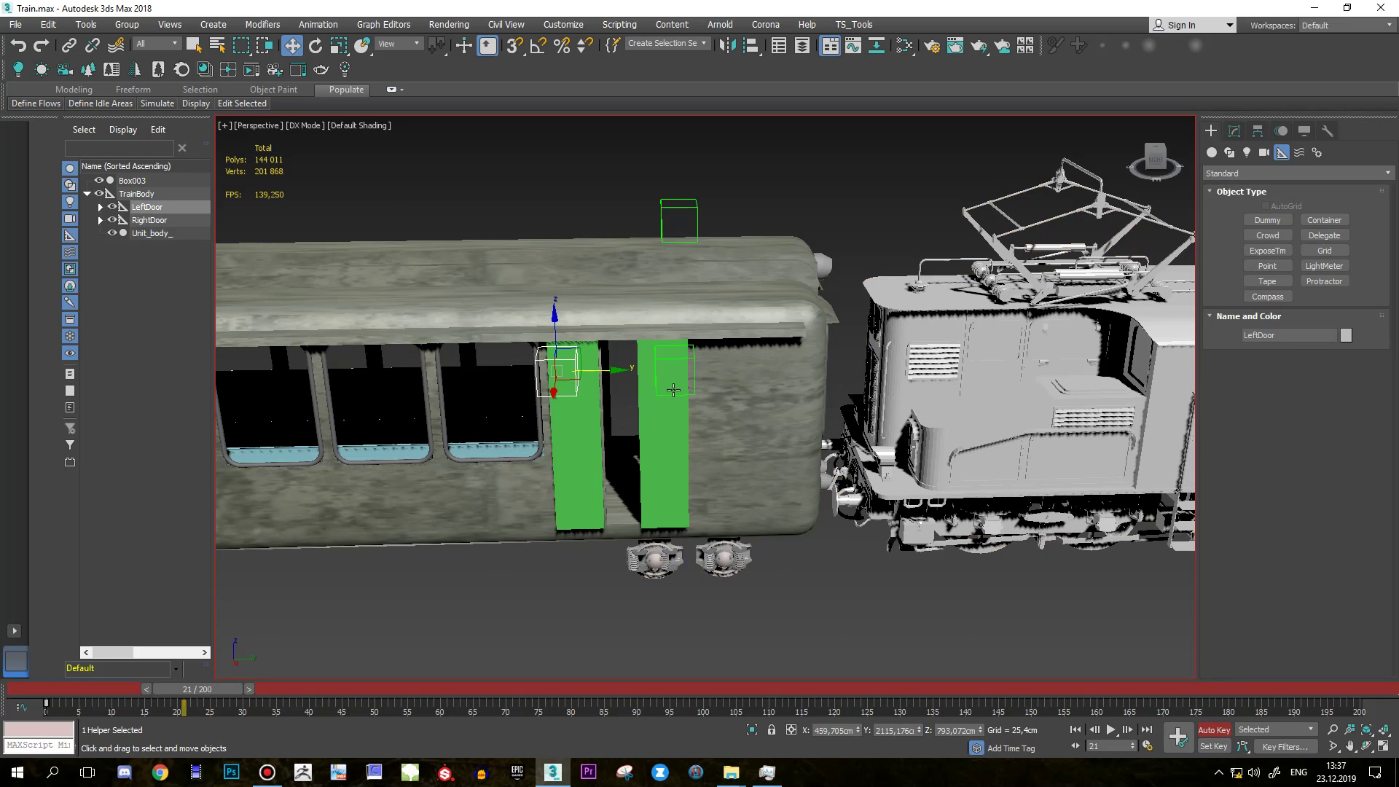
left_click_drag(608, 370, 640, 372)
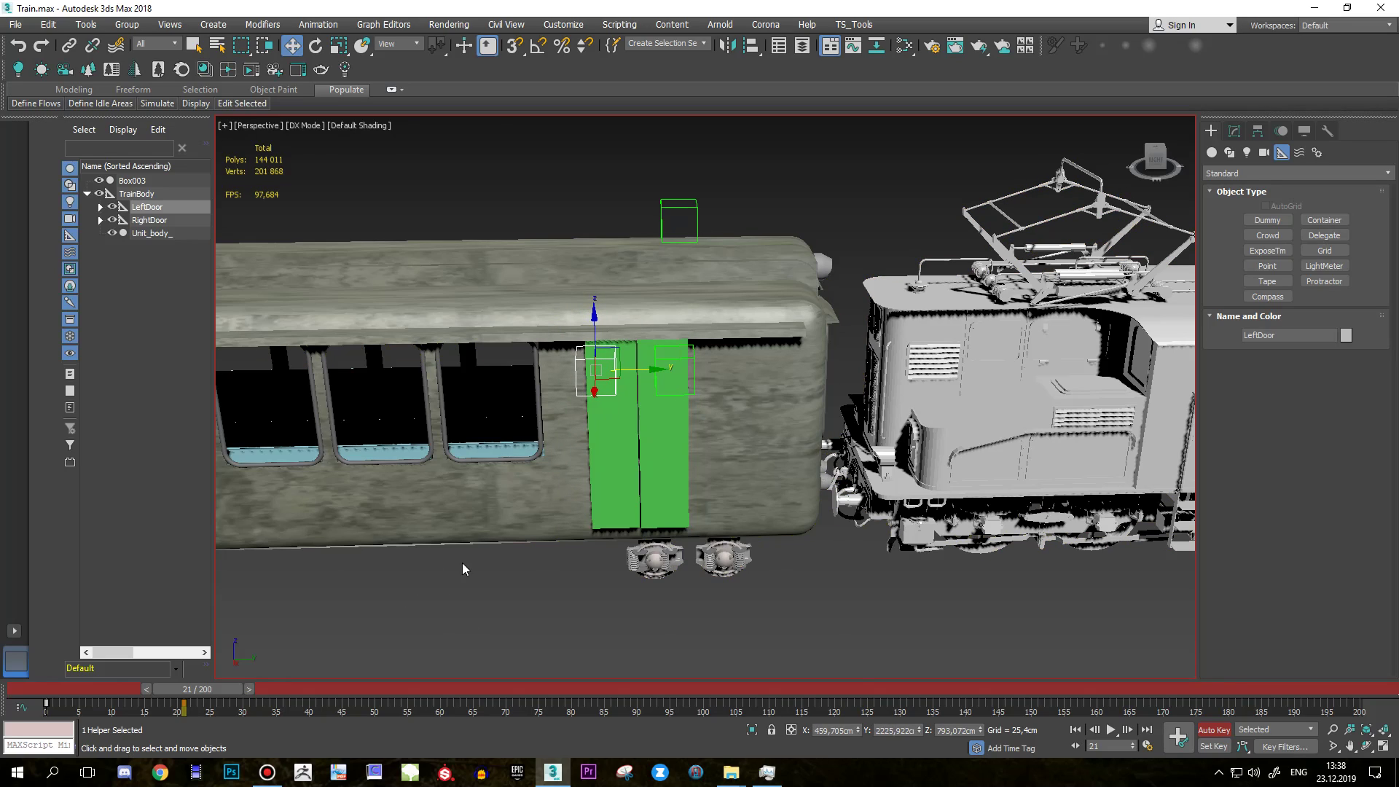
At frame 40, select both doors and orbit to inspect the closed carriage doors.
left_click_drag(209, 696, 326, 688)
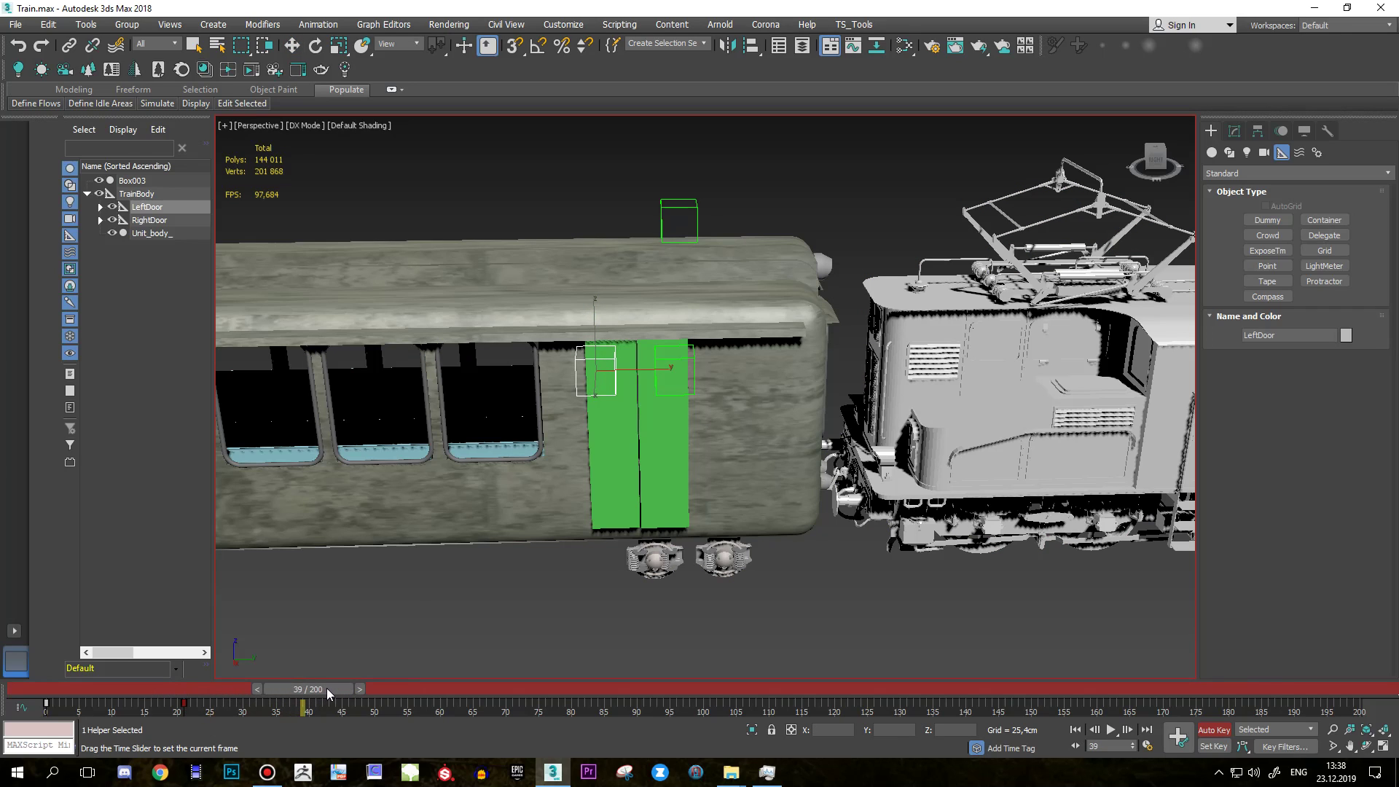
scroll(734, 404, "up", 3)
left_click(669, 383, "ctrl")
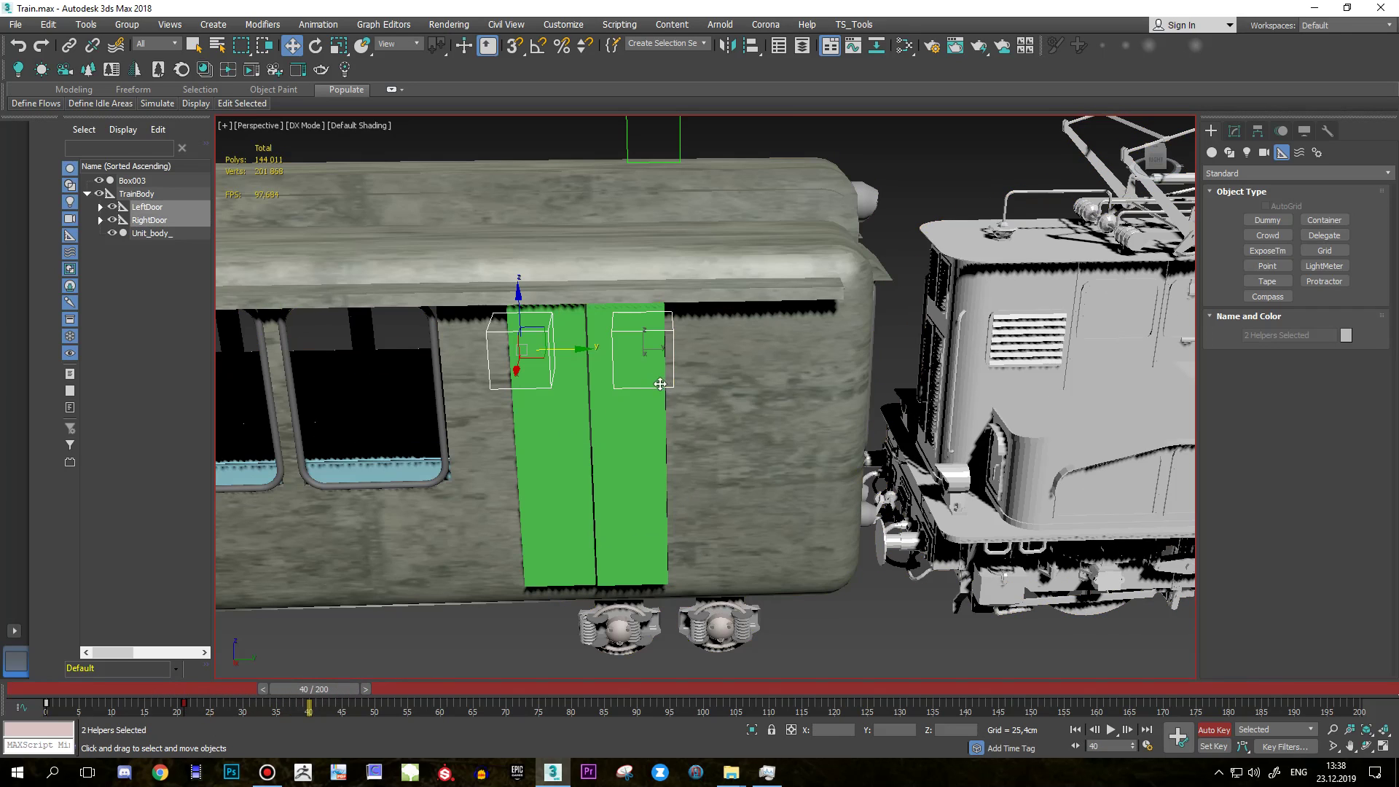
middle_click_drag(669, 382, 596, 343, "alt")
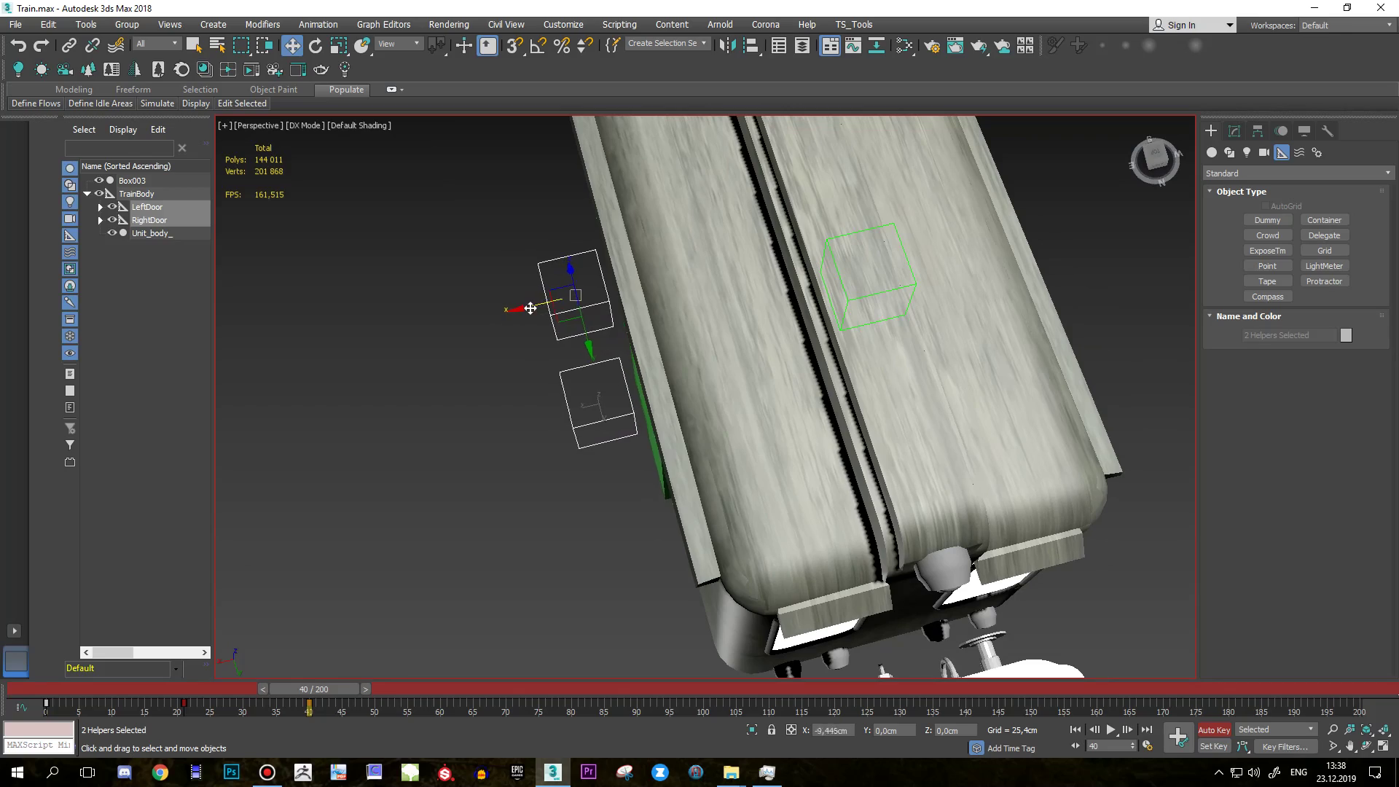
mouse_move(526, 309)
middle_mouse_down("alt")
mouse_move(628, 279)
mouse_move(696, 237)
mouse_move(542, 338)
middle_mouse_up("alt")
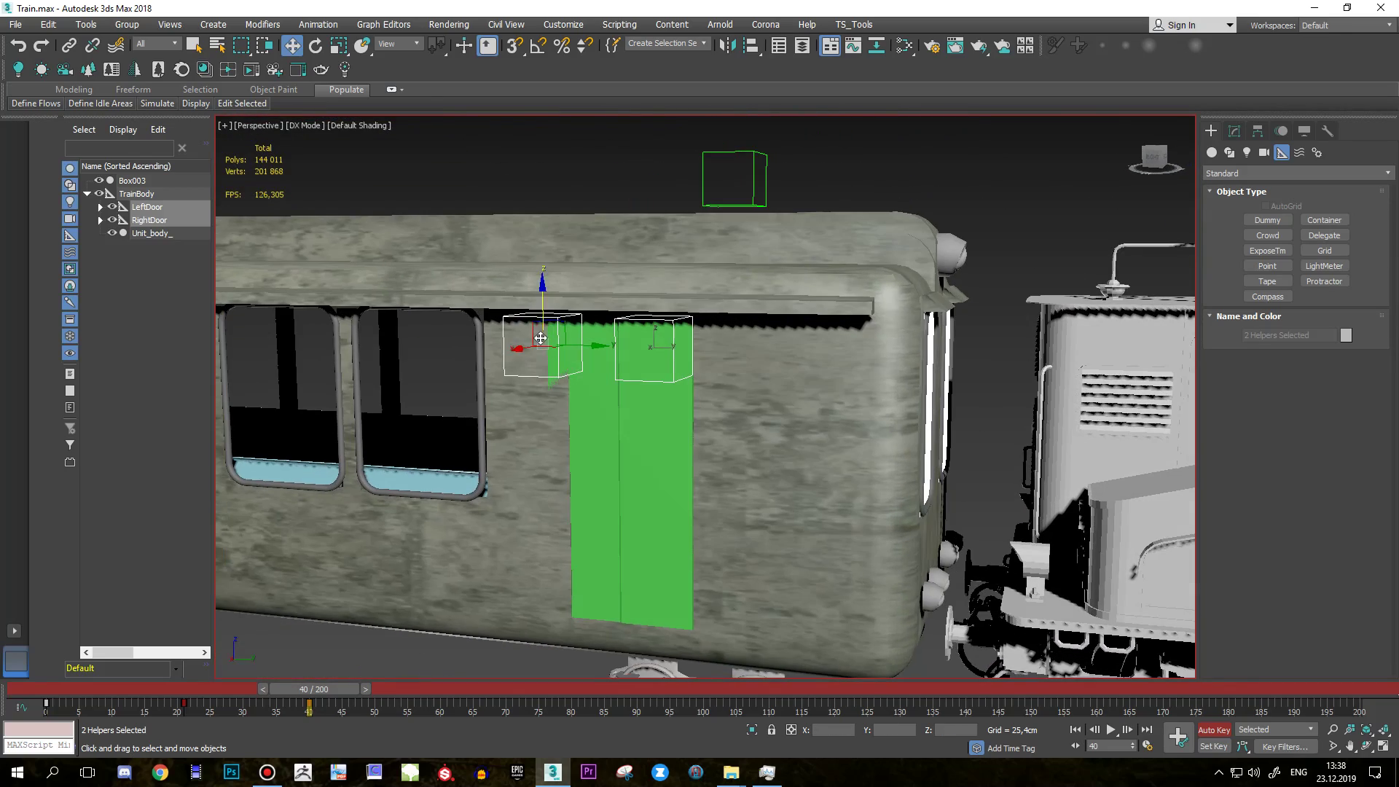
mouse_move(522, 350)
middle_mouse_down("alt")
mouse_move(771, 455)
mouse_move(426, 660)
middle_mouse_up("alt")
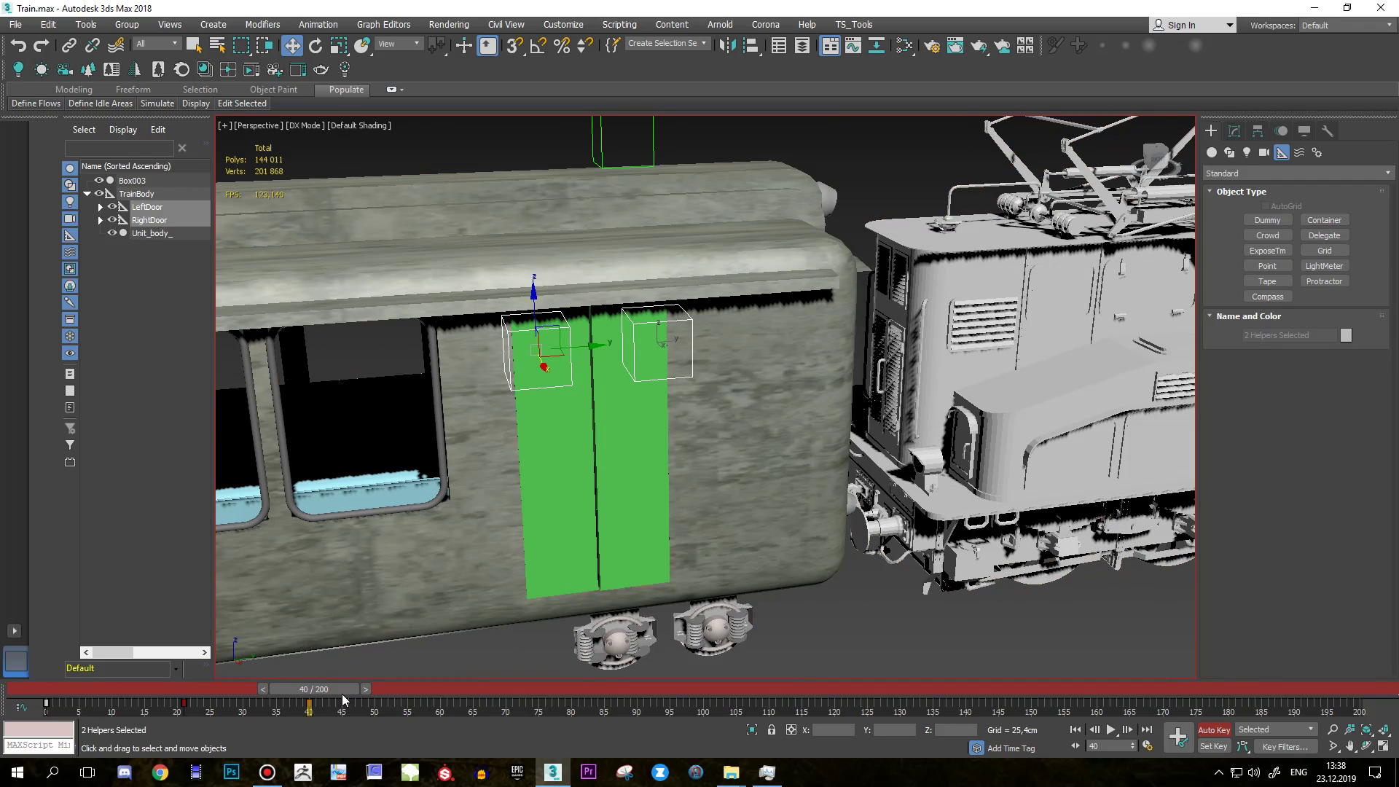
left_click(605, 146)
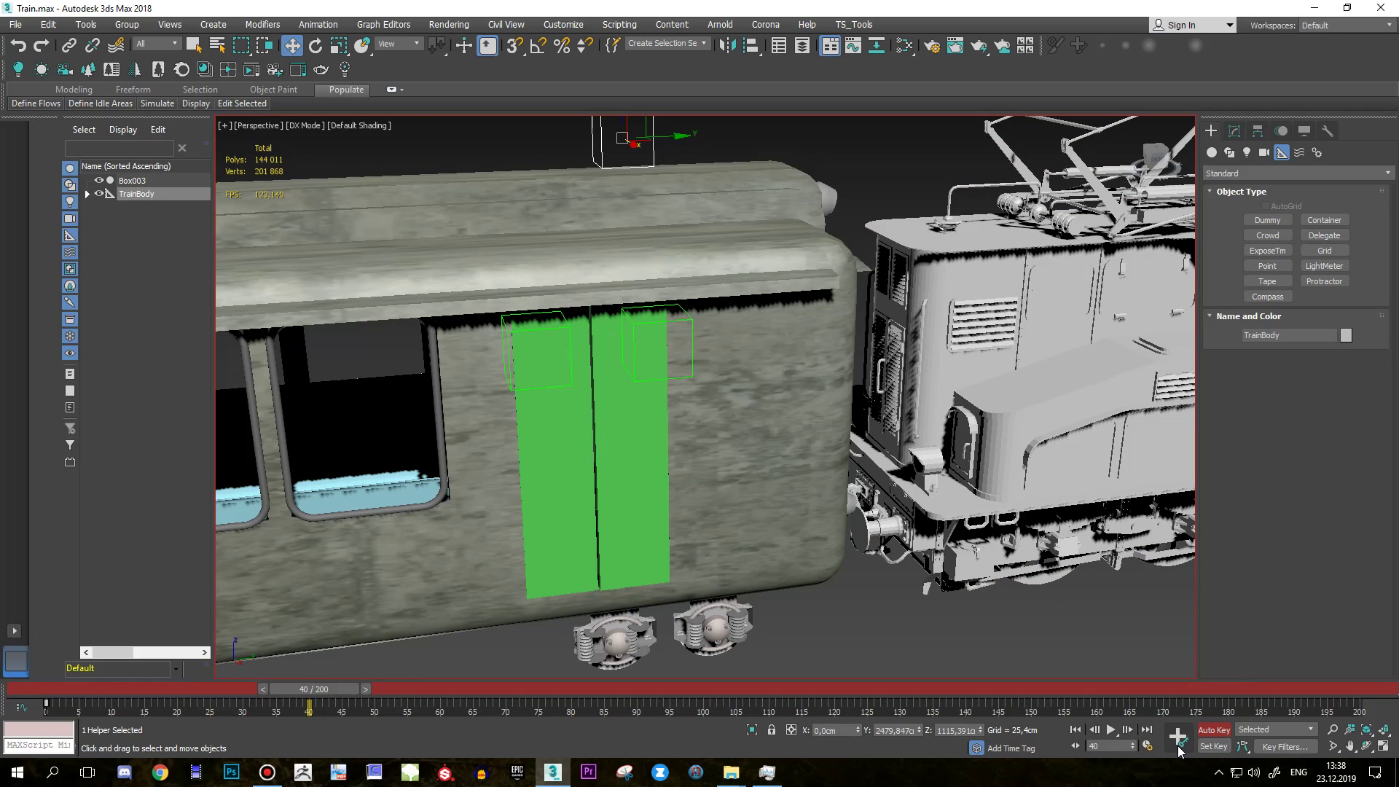
At frame 129, move TrainBody further along the track.
scroll(648, 553, "down", 2)
scroll(648, 553, "down", 1)
scroll(647, 553, "down", 2)
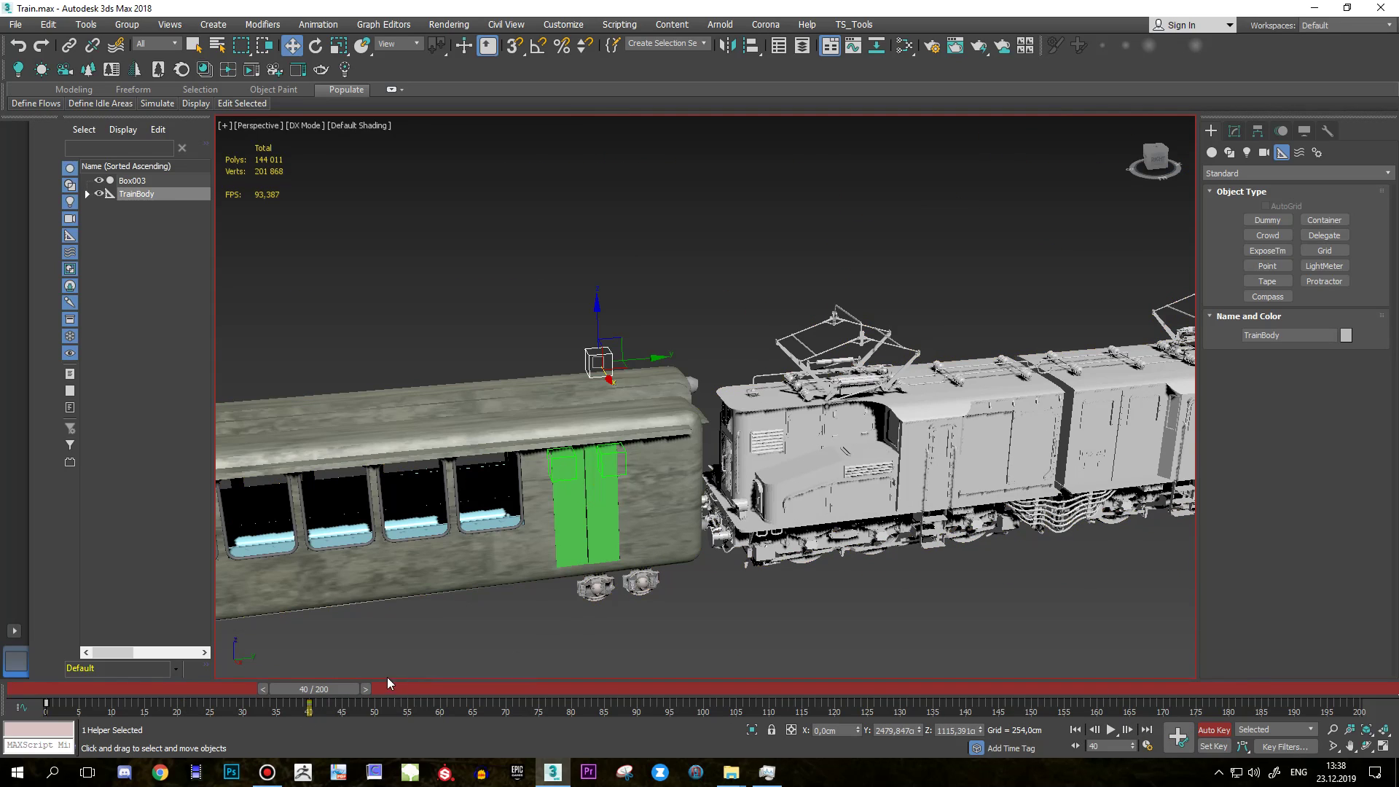
left_click_drag(336, 693, 911, 720)
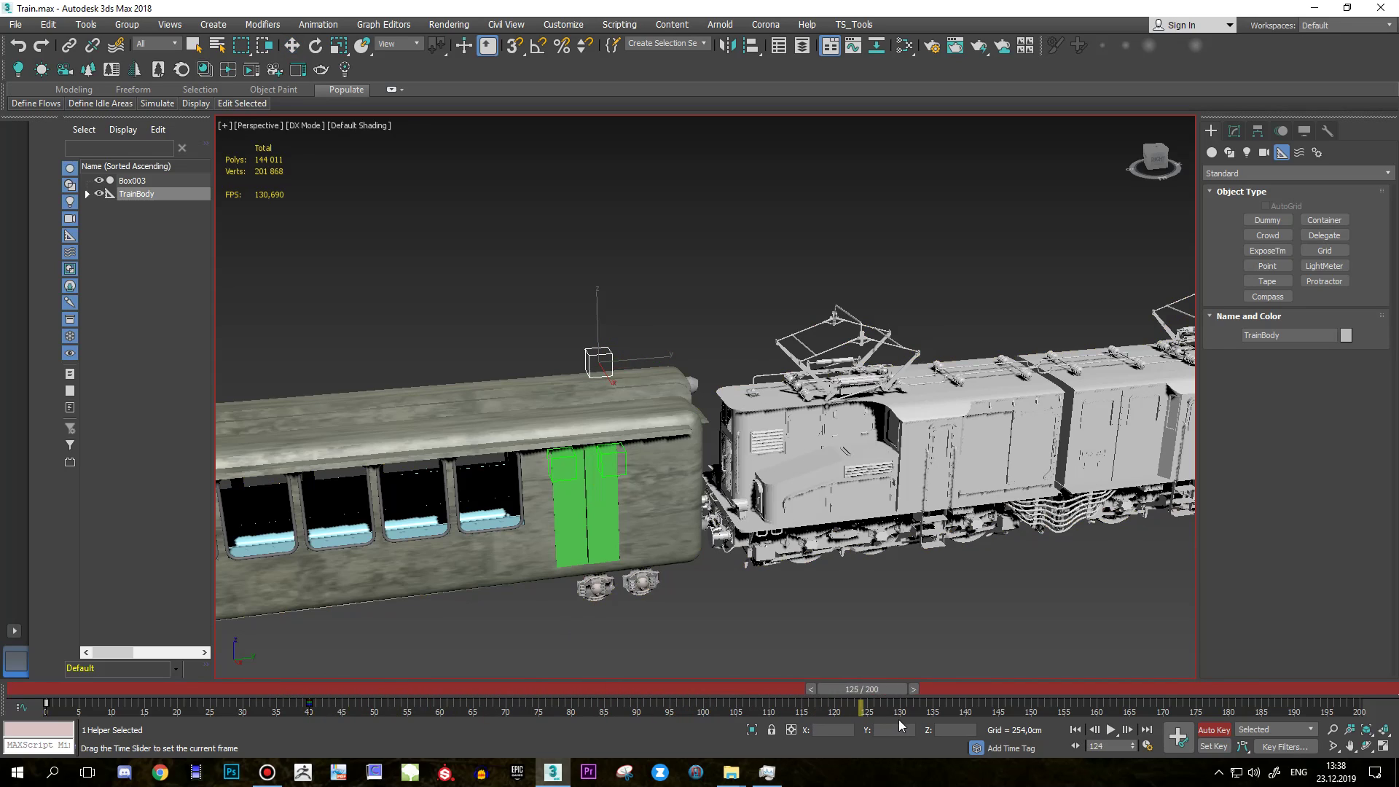
key("w")
scroll(922, 605, "down", 2)
scroll(809, 566, "down", 1)
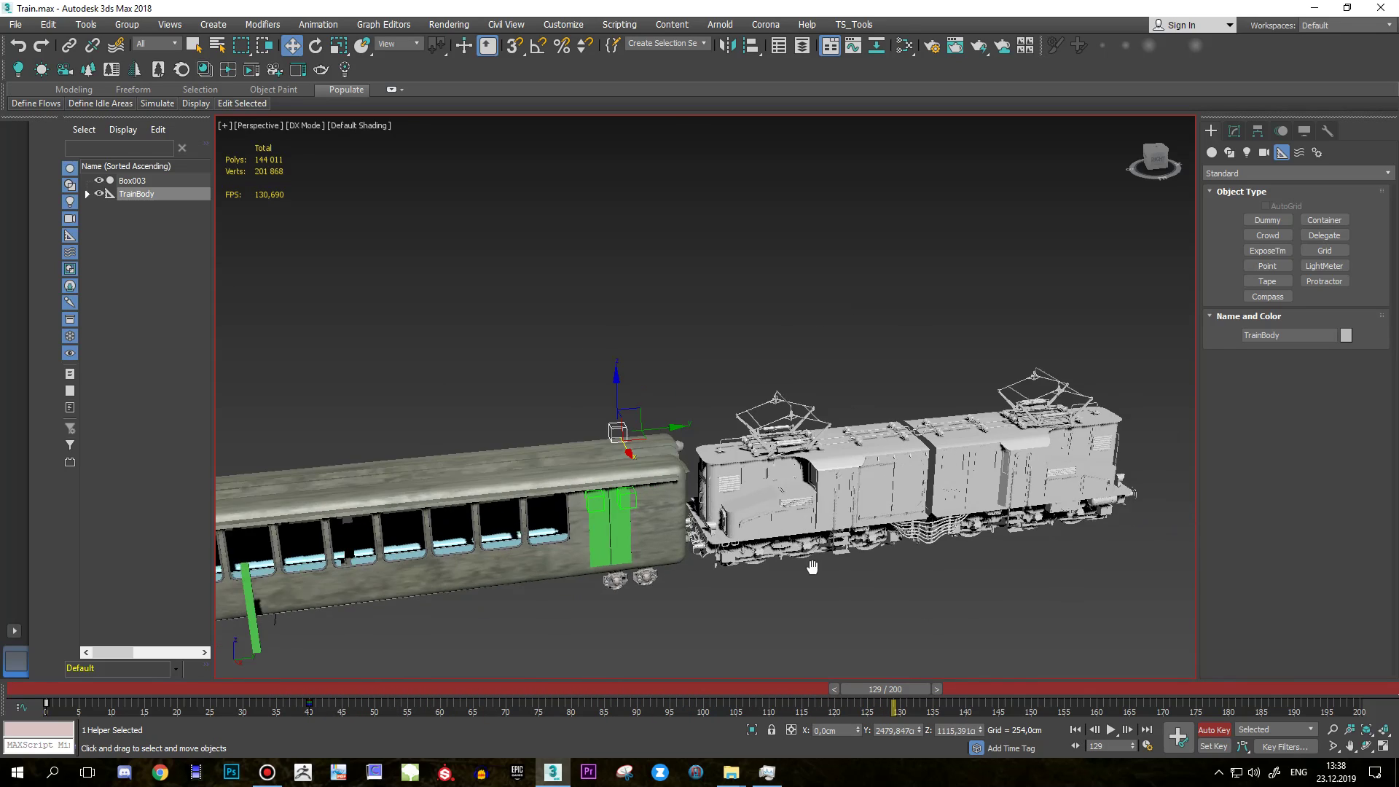
scroll(756, 560, "down", 1)
left_click_drag(672, 474, 1107, 475)
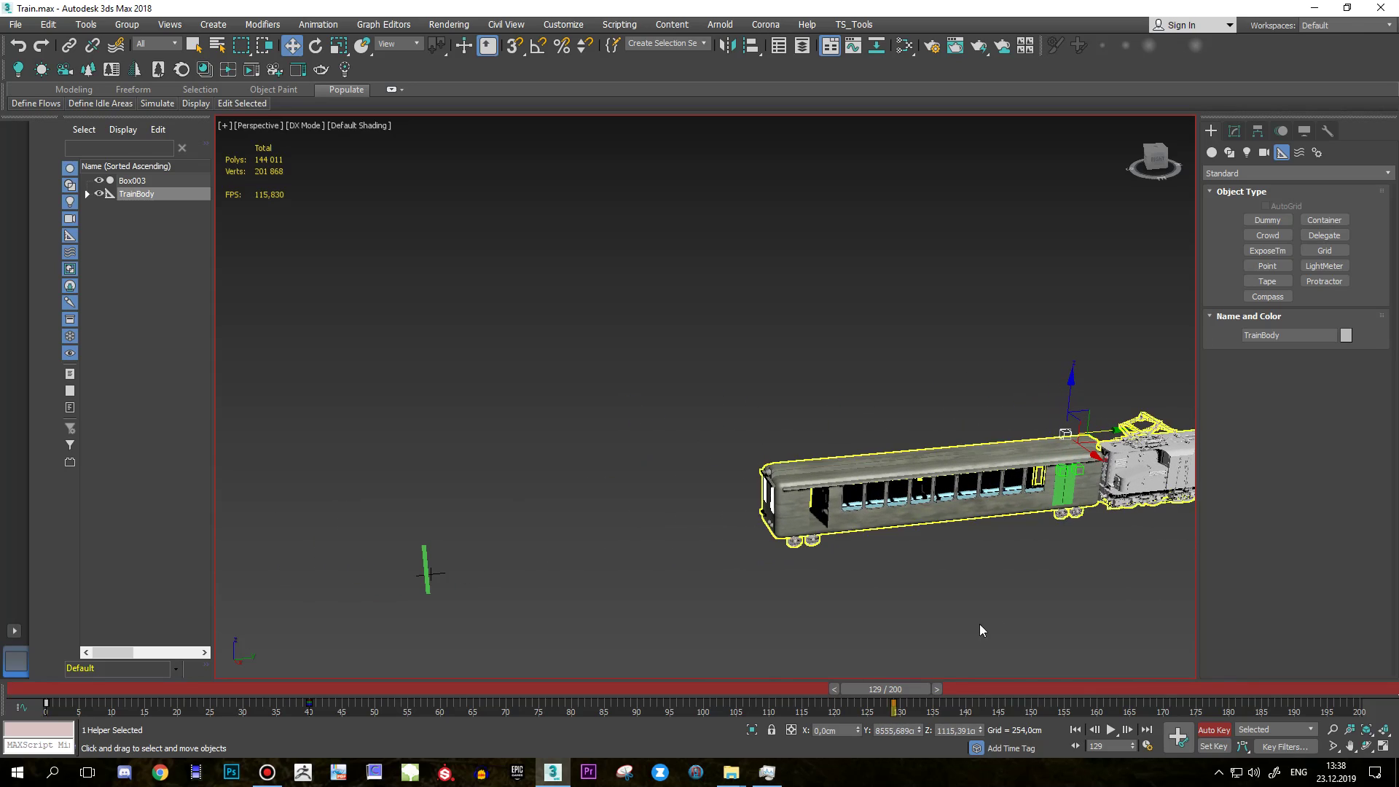
Return to frame 24 and play then stop the animation to review the motion.
mouse_move(914, 688)
left_mouse_down()
mouse_move(767, 680)
mouse_move(46, 722)
left_mouse_up()
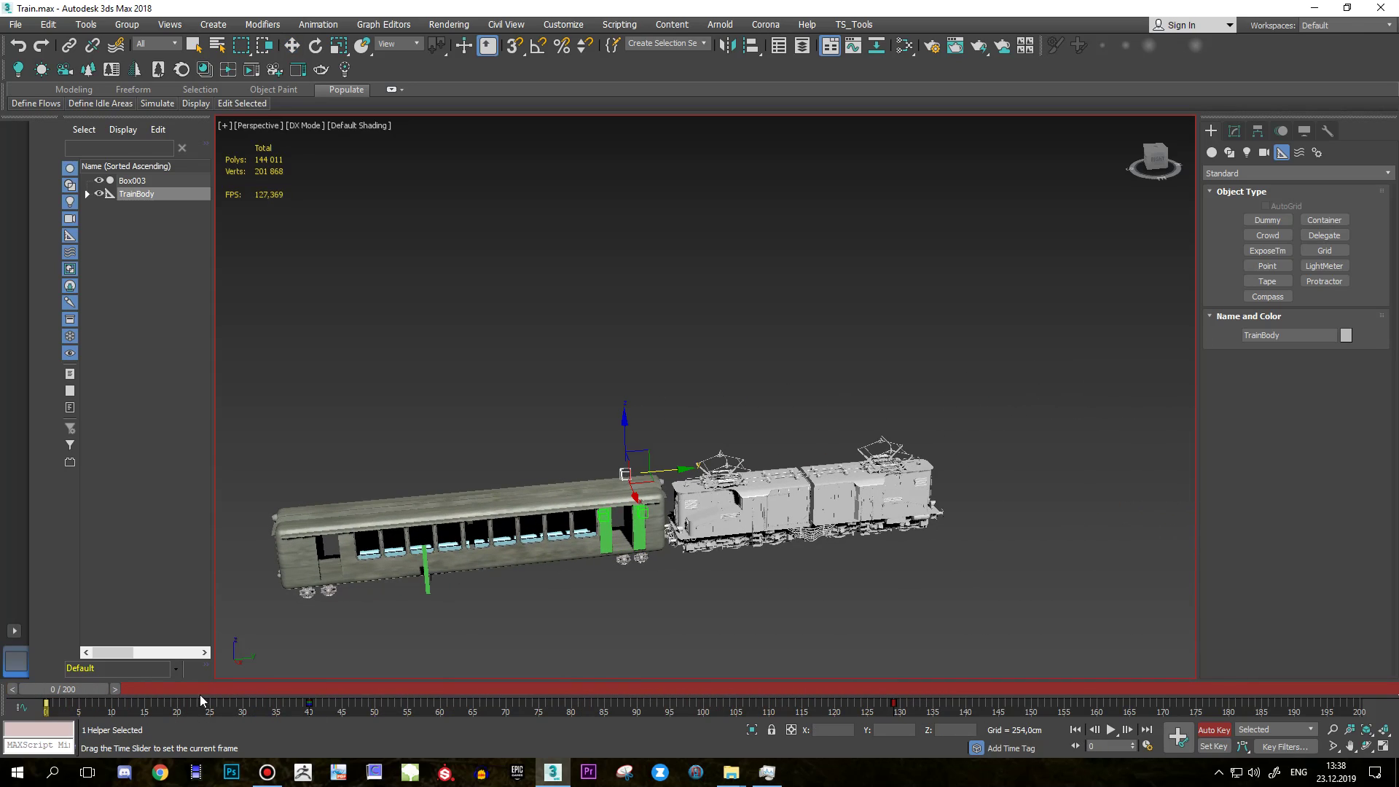
scroll(793, 571, "up", 2)
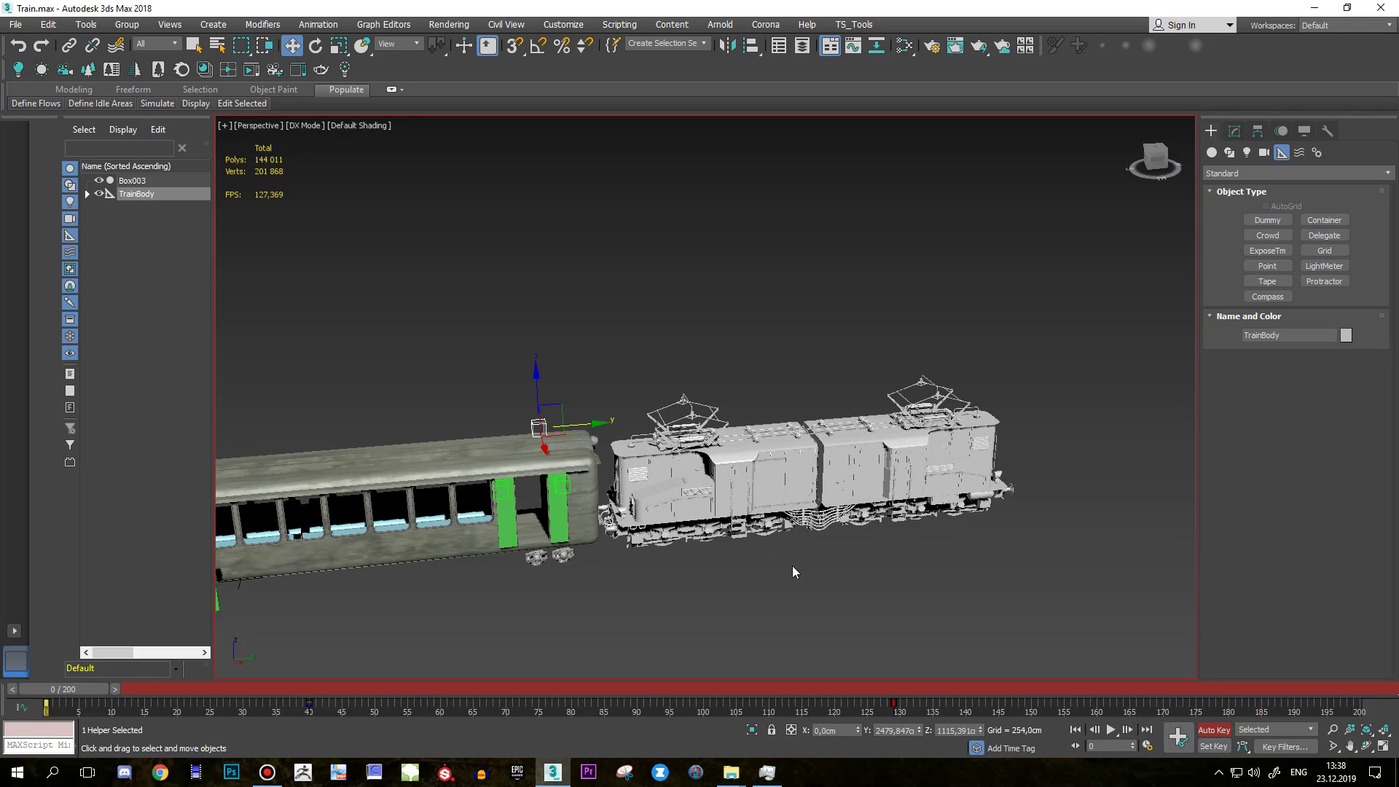
left_click(1111, 730)
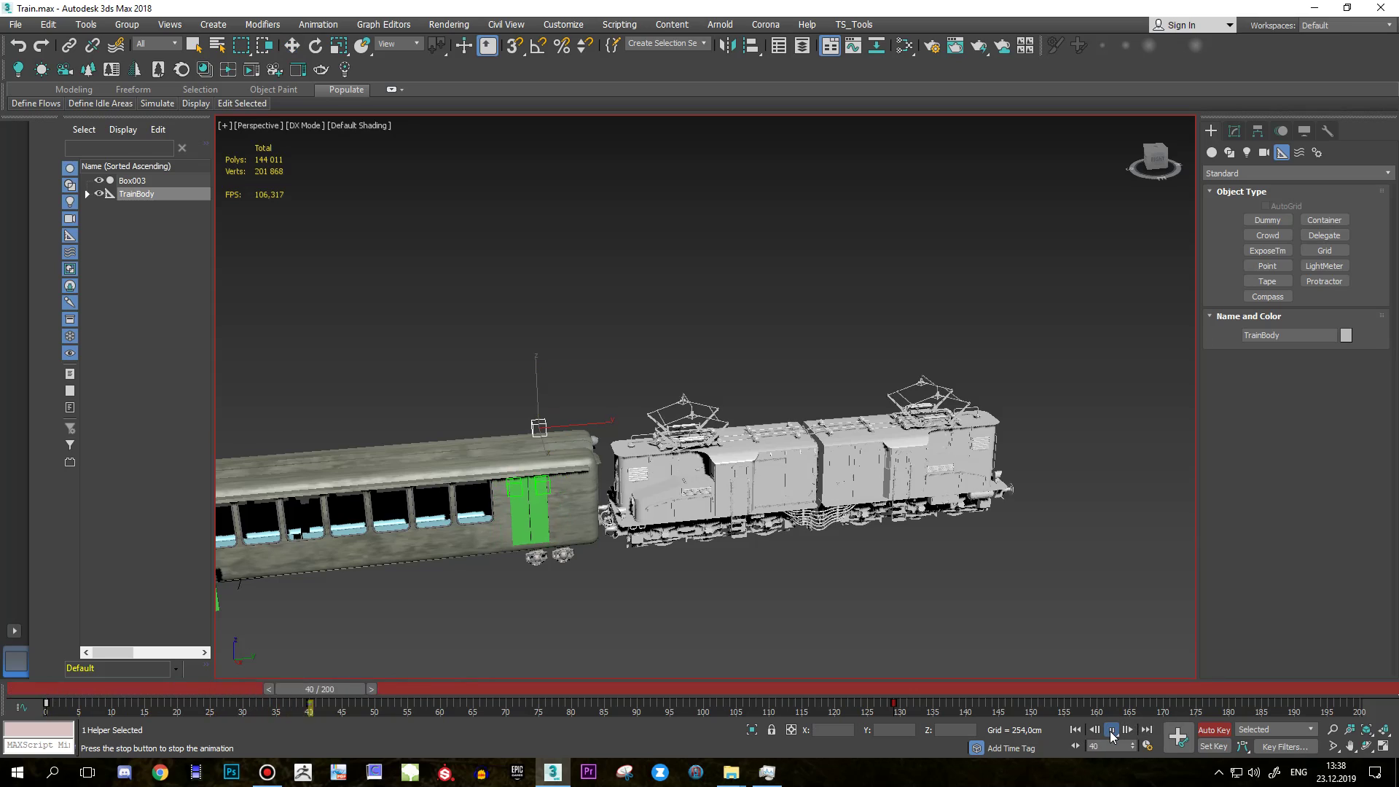
left_click(1110, 730)
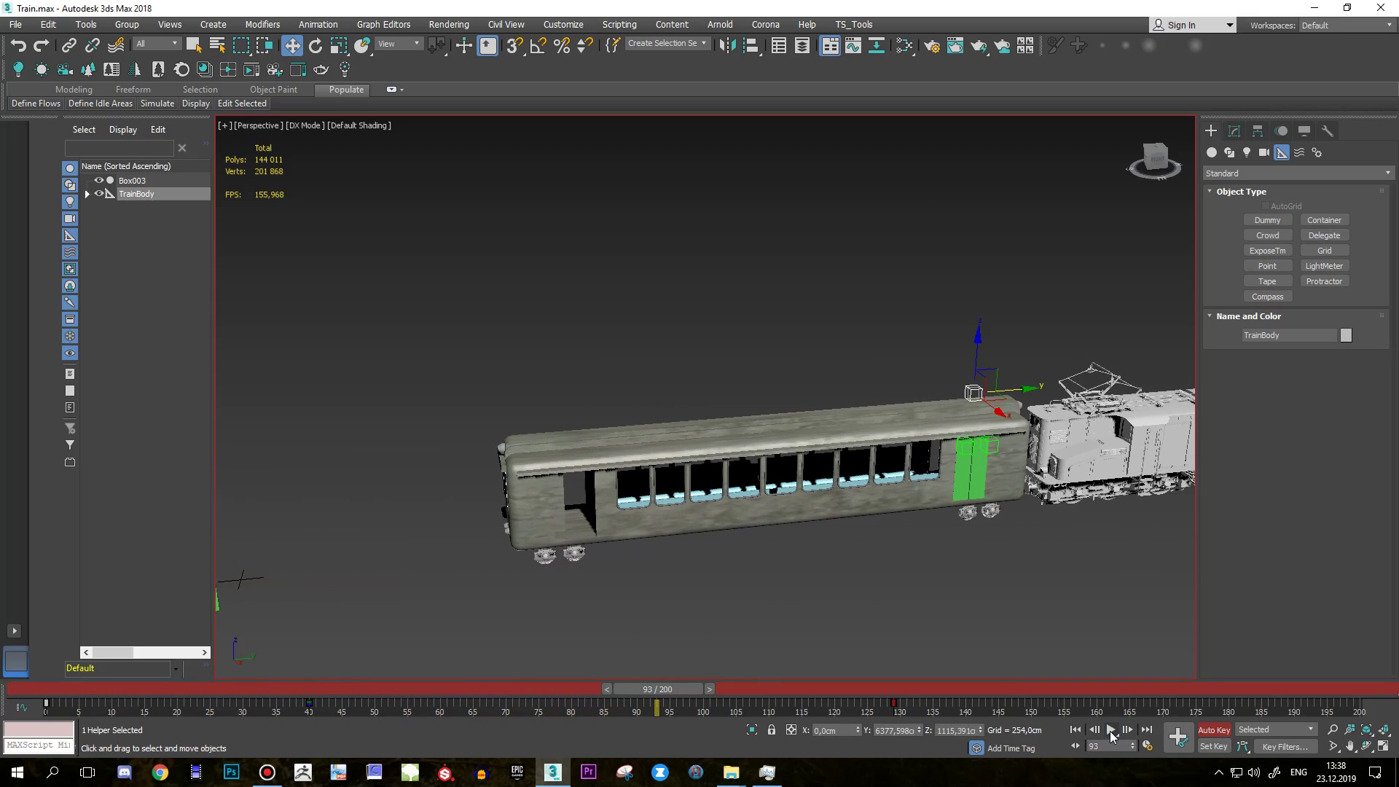
At frame 200, move TrainBody further along the track.
scroll(784, 663, "down", 2)
left_click_drag(673, 691, 1360, 689)
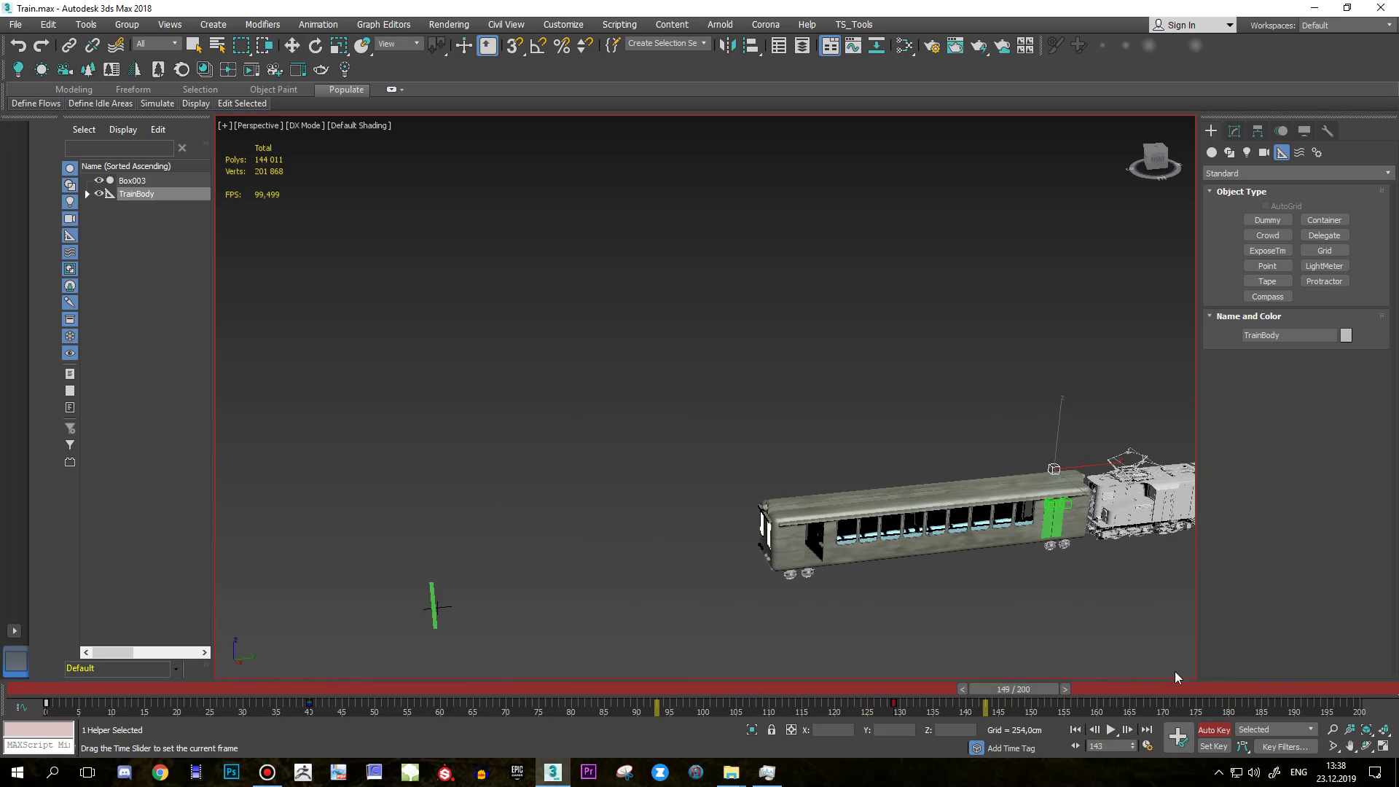
scroll(1086, 566, "down", 2)
mouse_move(1086, 566)
middle_mouse_down()
mouse_move(965, 611)
mouse_move(514, 594)
middle_mouse_up()
left_click_drag(646, 501, 1195, 372)
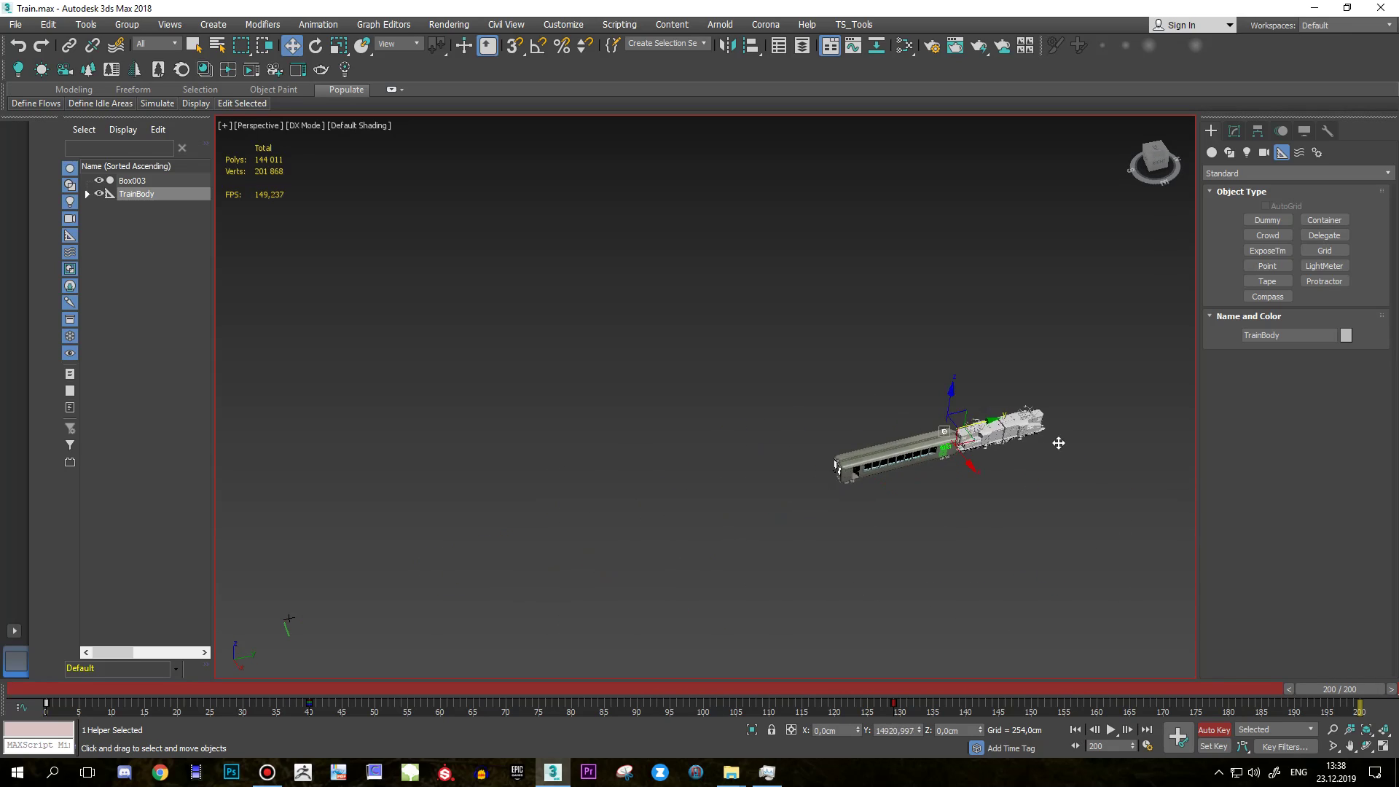
Play the animation from frame 0, stop at frame 51, and select the green pole Box003.
left_click_drag(1306, 684, 73, 689)
mouse_move(431, 635)
middle_mouse_down()
mouse_move(695, 569)
mouse_move(758, 509)
middle_mouse_up()
scroll(584, 588, "up", 2)
scroll(585, 587, "up", 2)
scroll(659, 570, "up", 3)
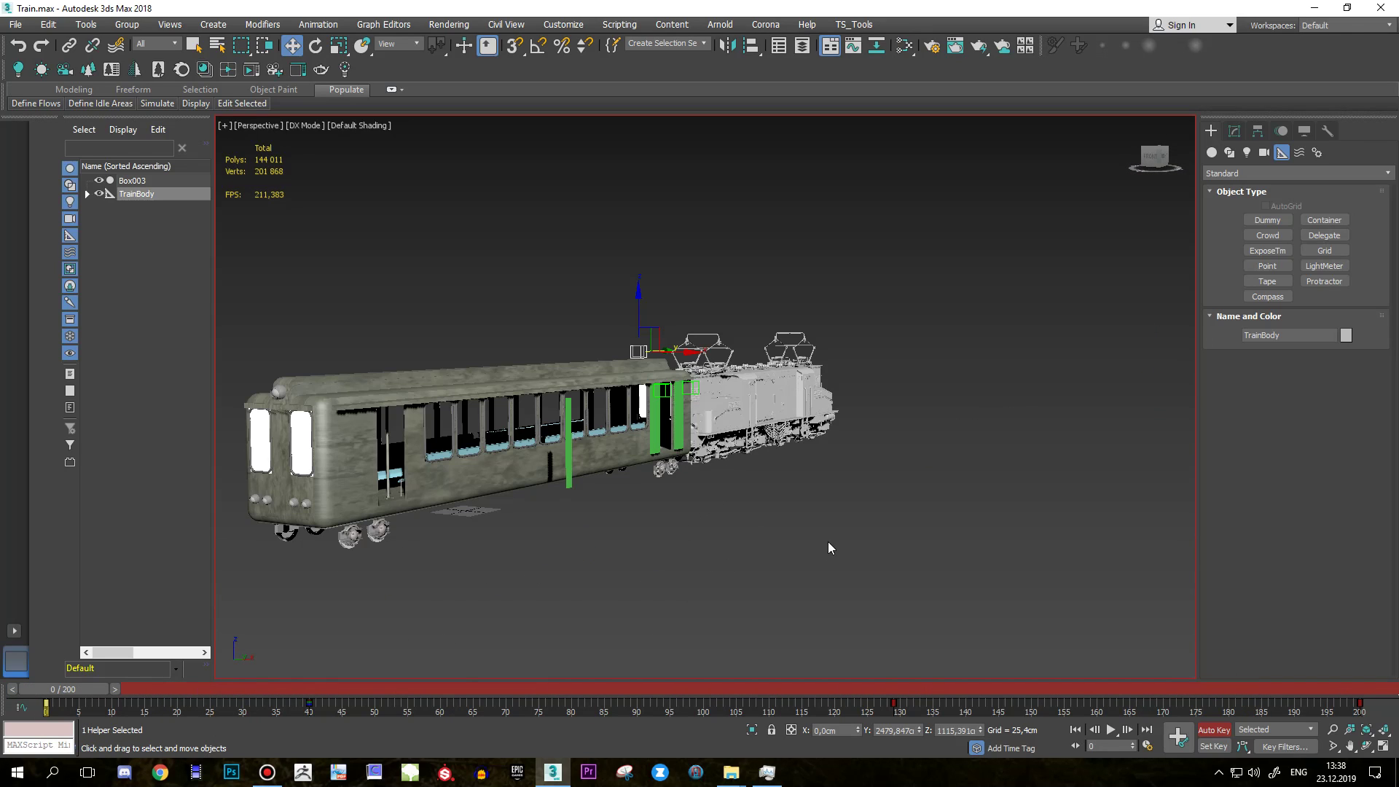
left_click(1111, 729)
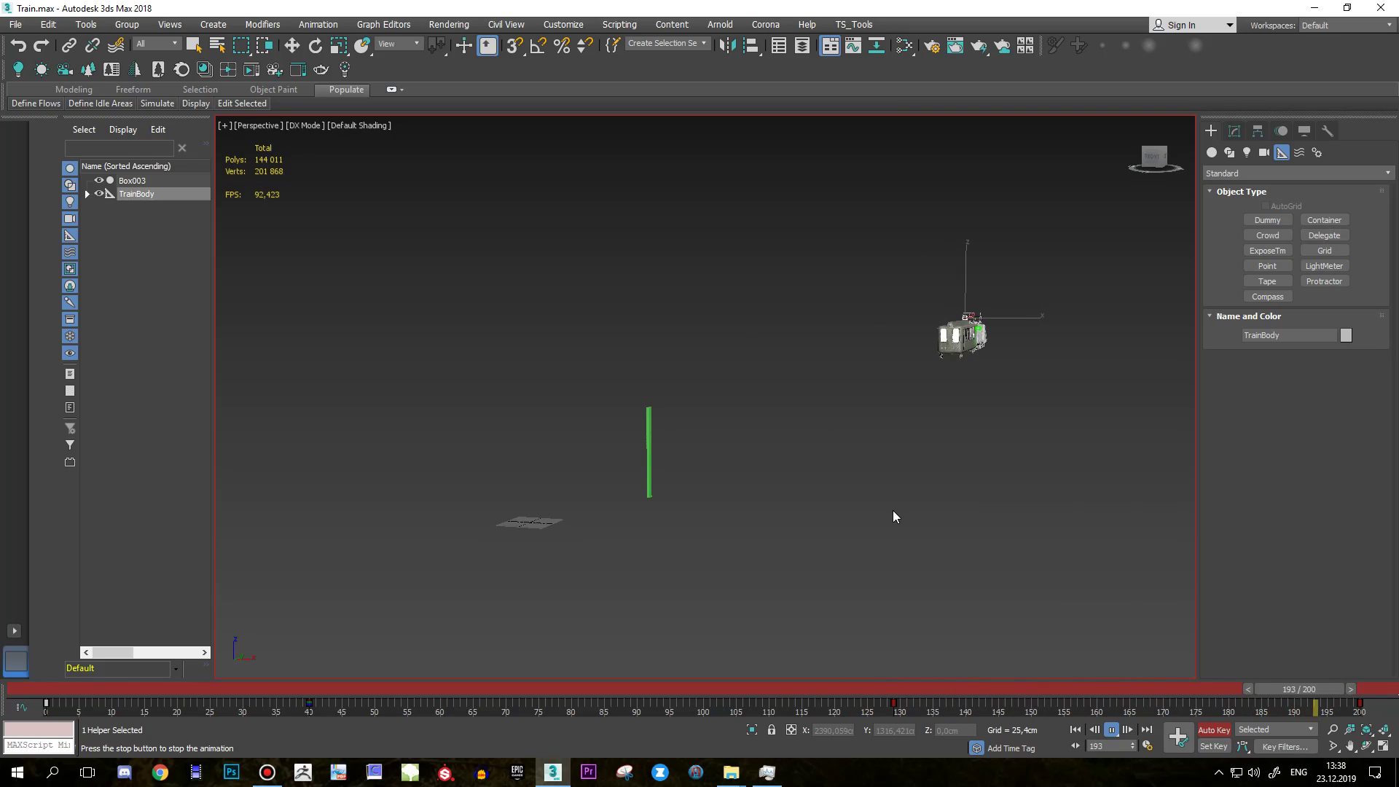
left_click(1112, 729)
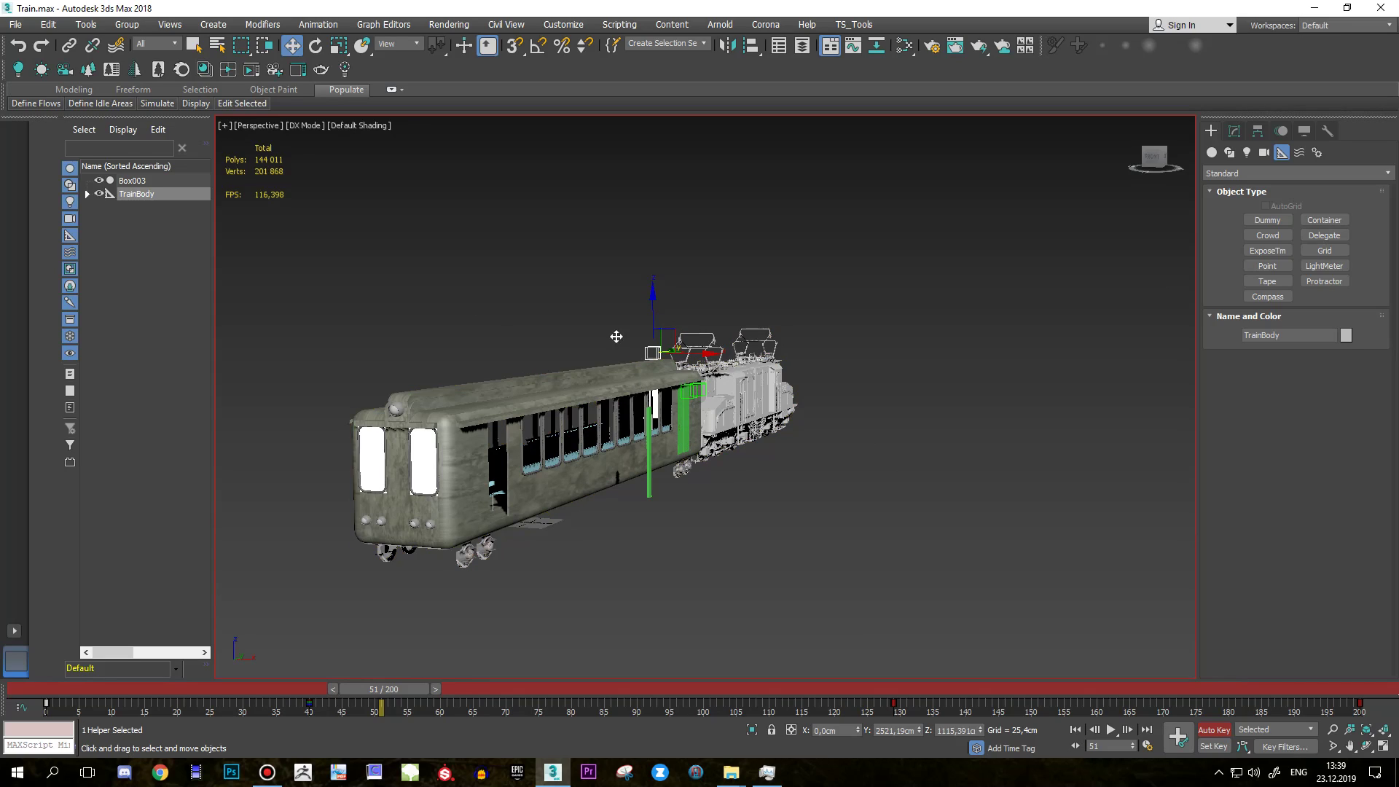
mouse_move(638, 464)
middle_mouse_down("alt")
mouse_move(622, 385)
mouse_move(729, 384)
mouse_move(747, 605)
middle_mouse_up("alt")
left_click(688, 539)
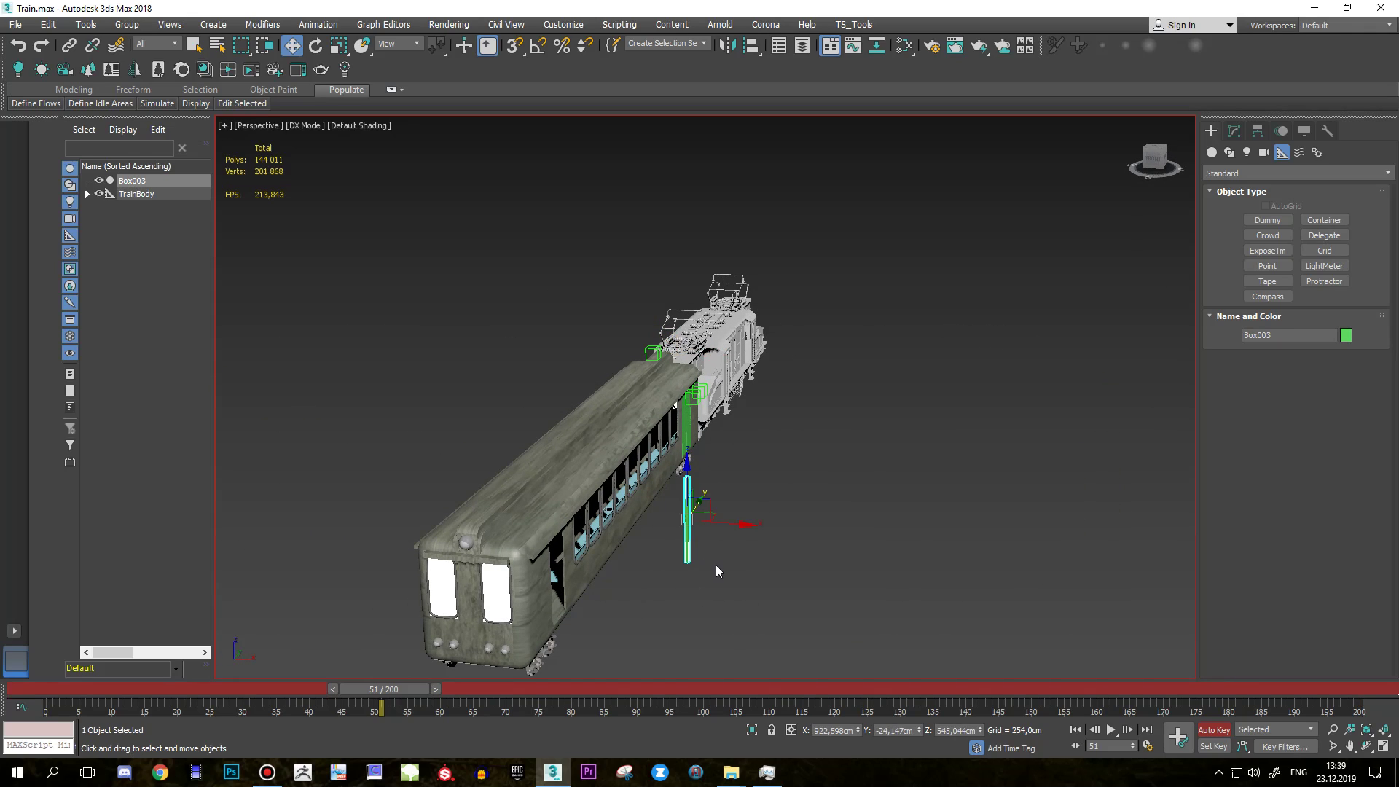
Delete the Box003 pole and frame the whole train in the view.
key("Delete")
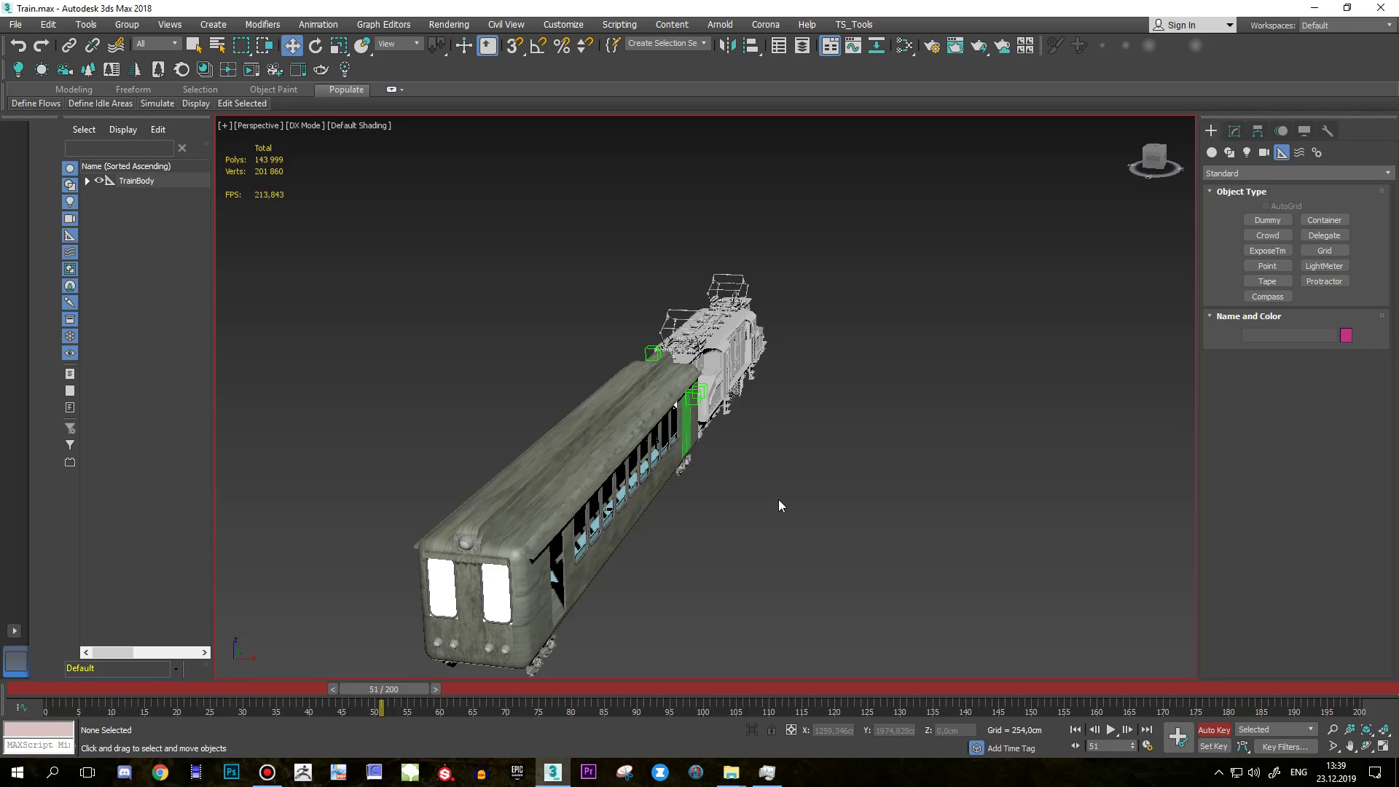
middle_click_drag(778, 500, 699, 488, "alt")
key("z")
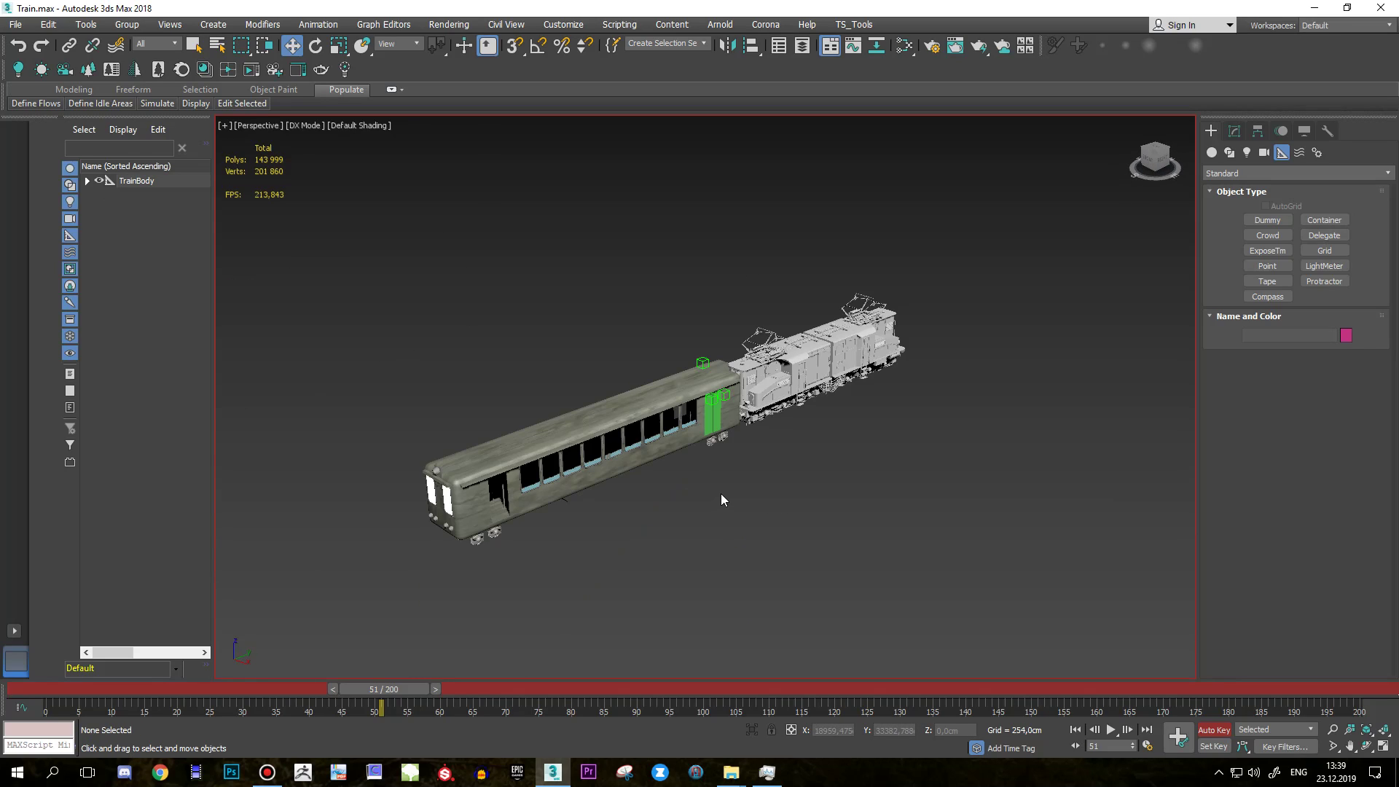
Turn Auto Key off and box-select all six train objects.
left_click(1215, 730)
middle_click_drag(929, 535, 661, 425, "alt")
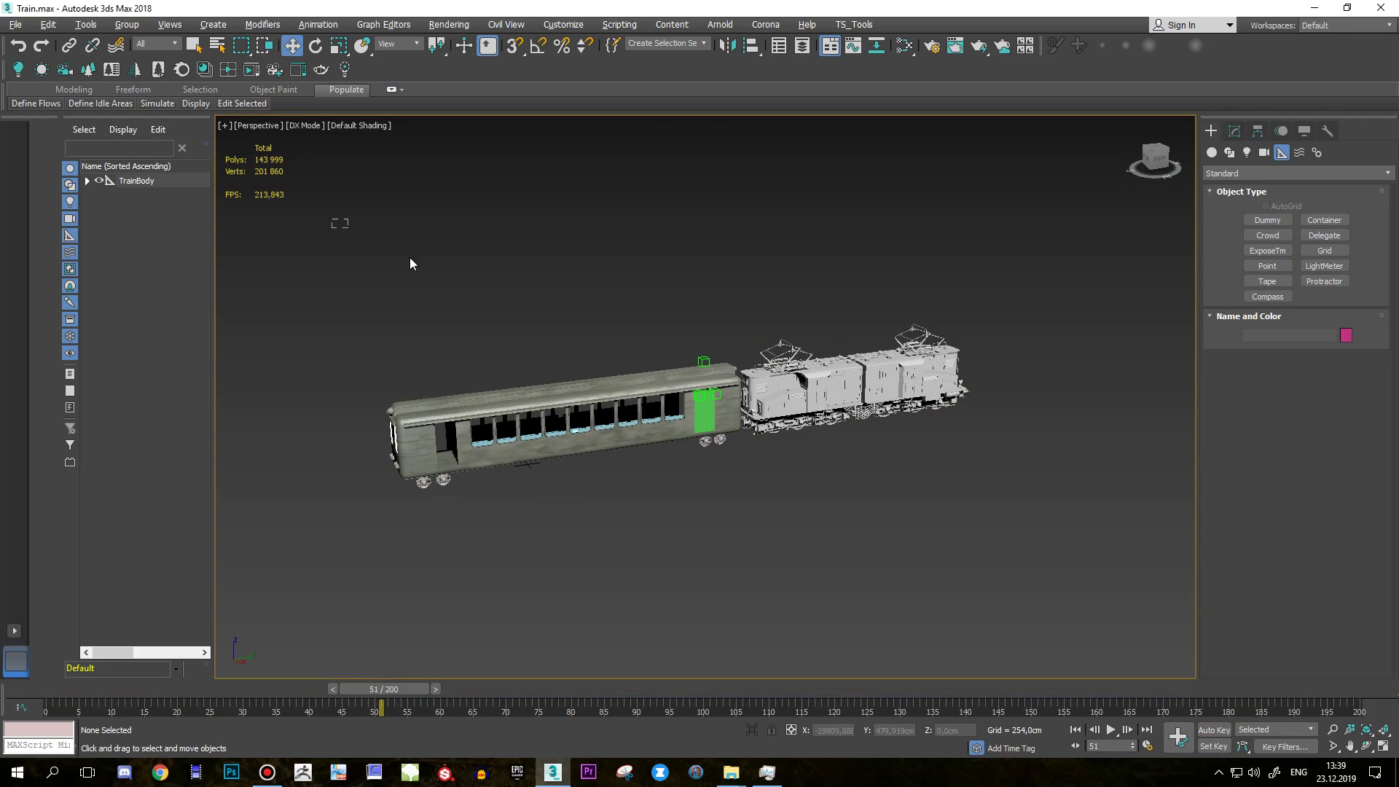
left_click_drag(1050, 554, 1053, 552)
left_click(16, 26)
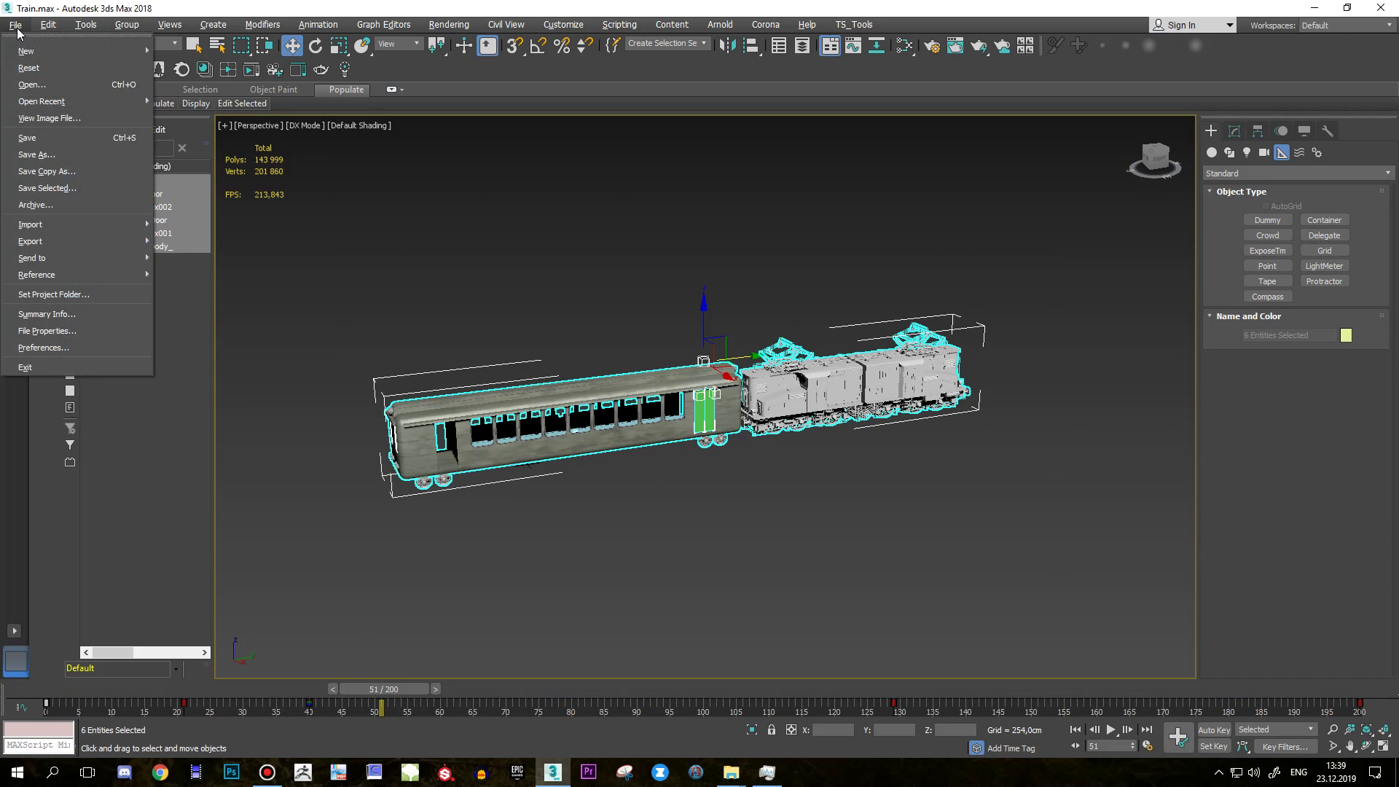
Export the selected rig to the Work folder as Train_Anim_Otbitie.FBX, dismissing the texture warnings.
left_click(167, 264)
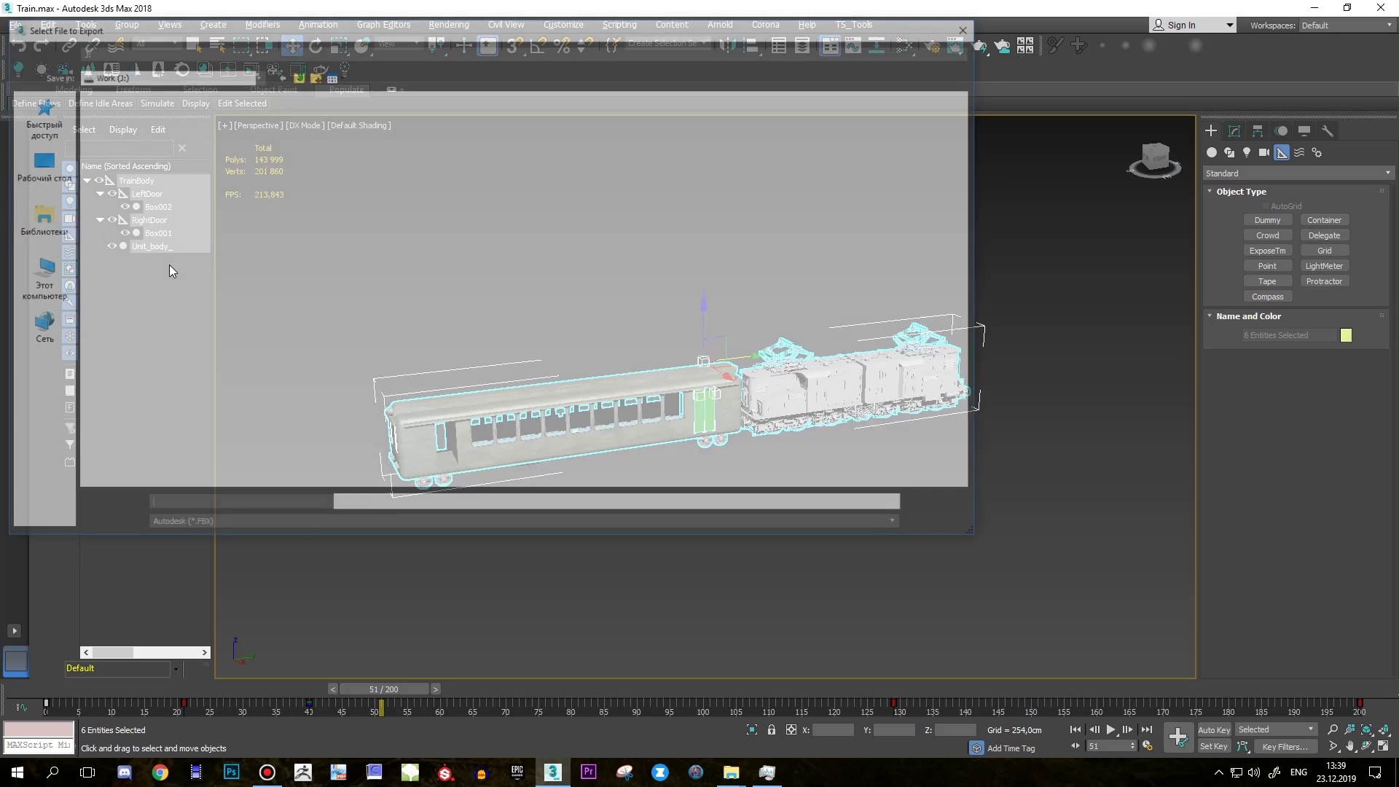
left_click(696, 160)
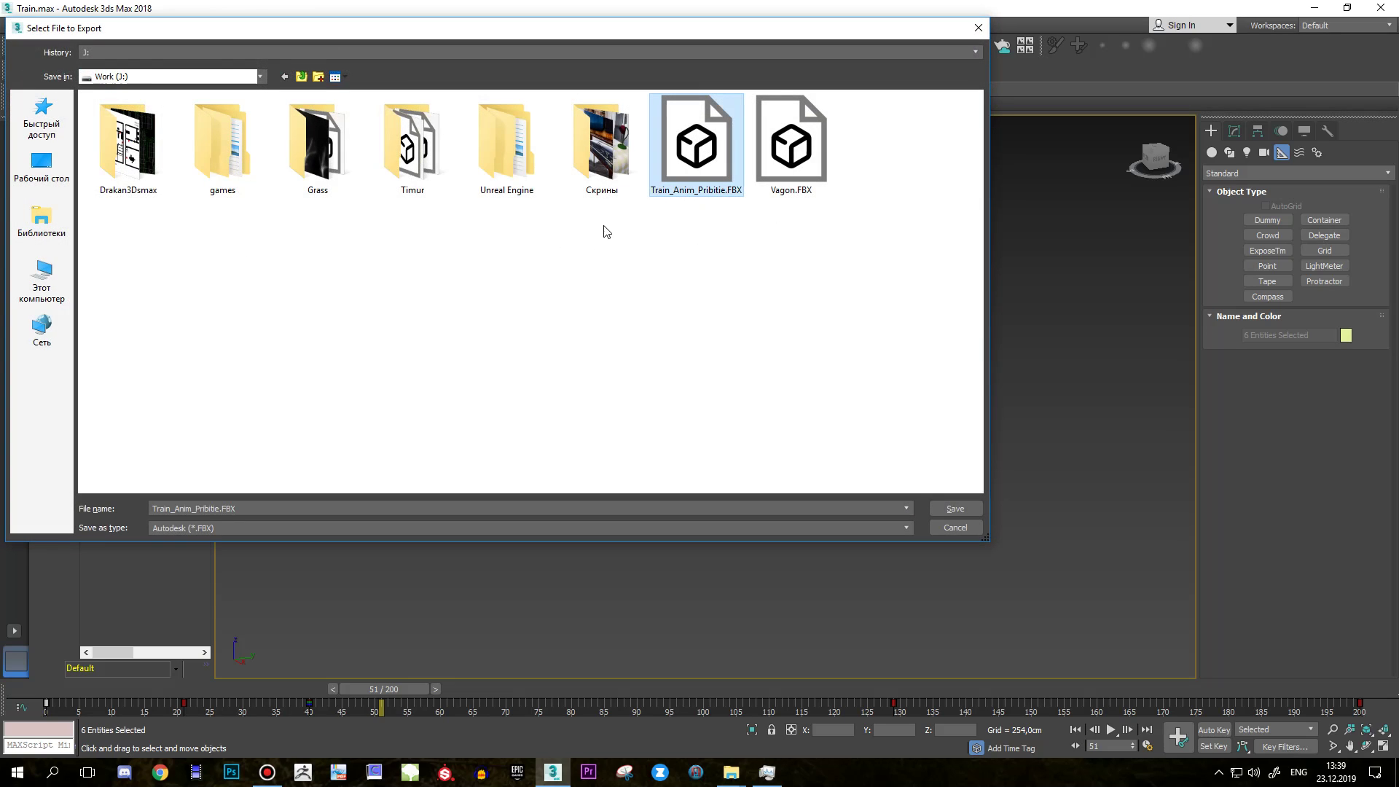
double_click(221, 509)
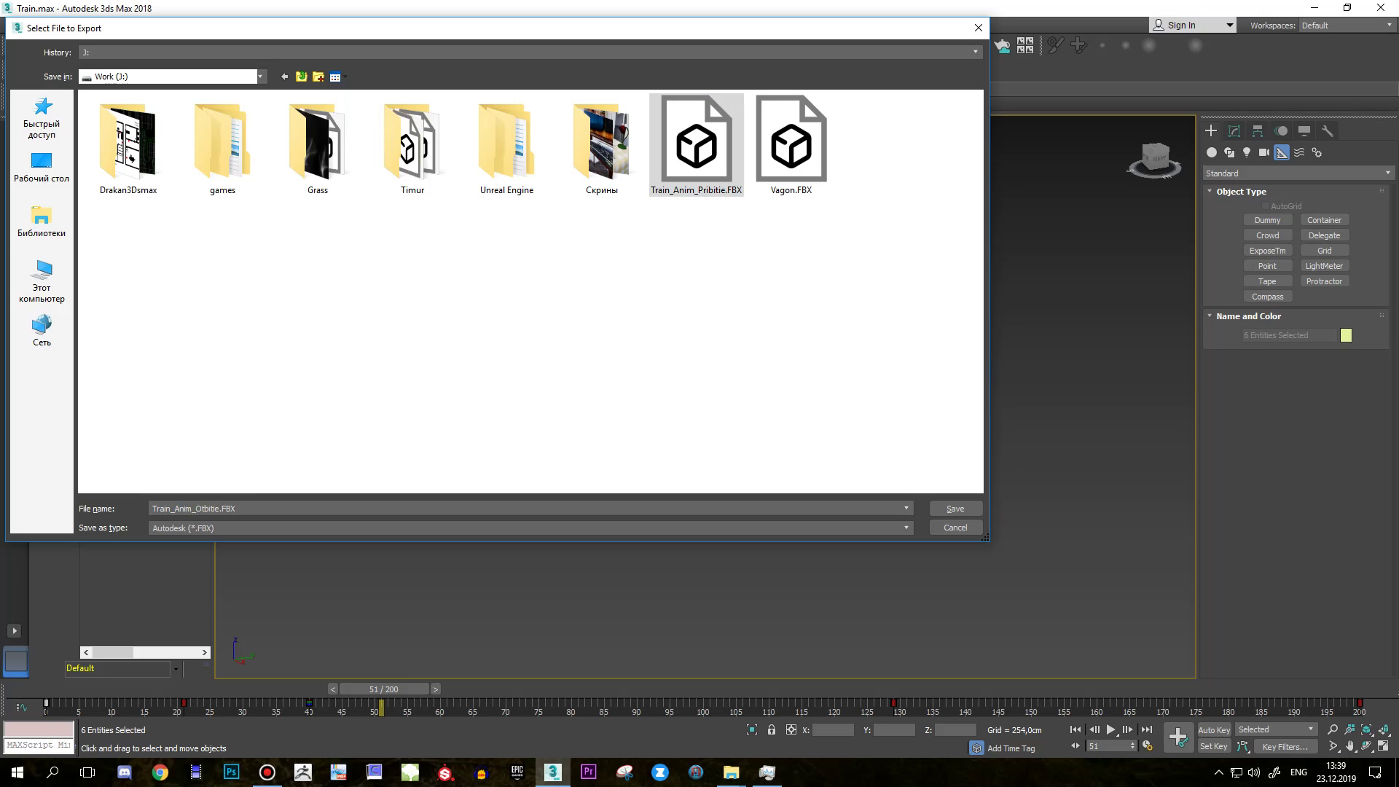
key("Return")
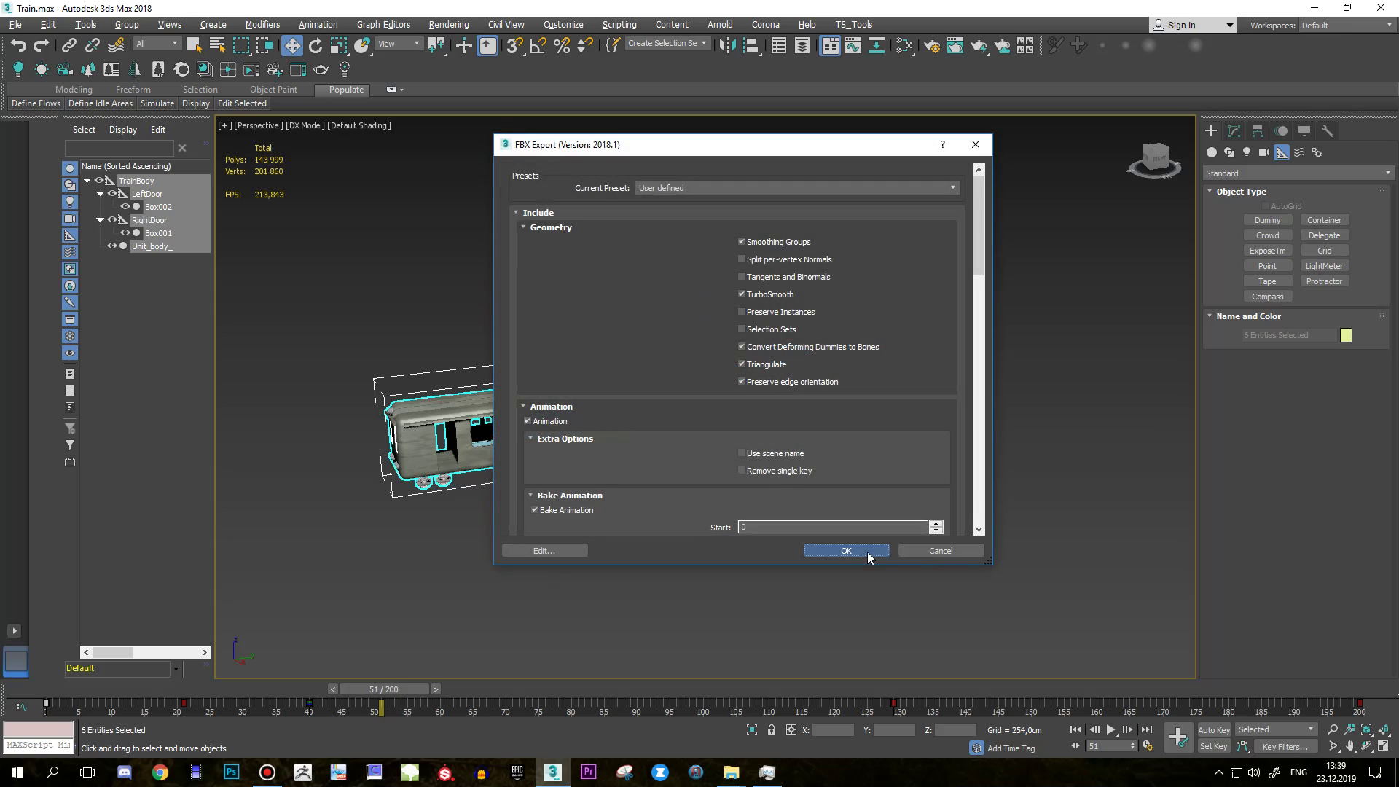
left_click(847, 551)
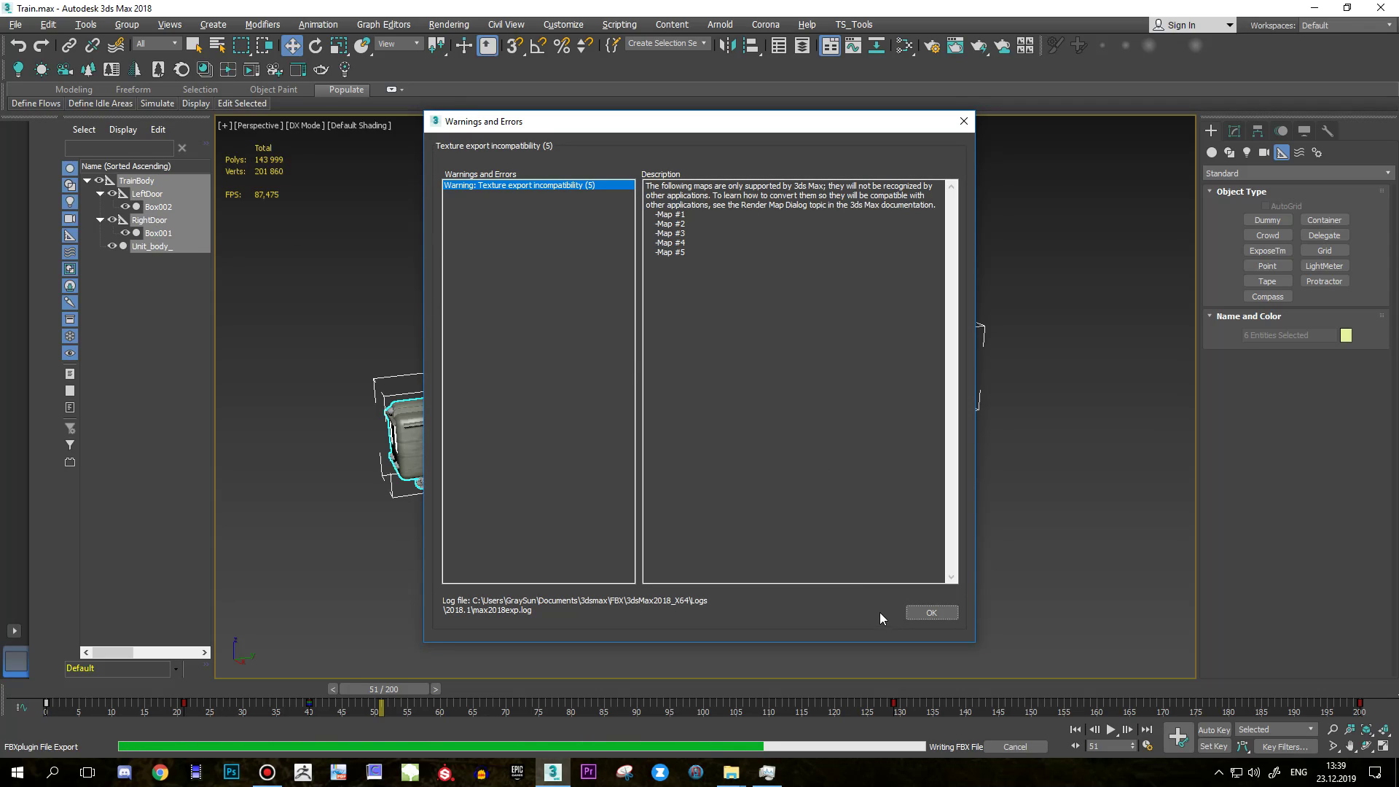
left_click(927, 614)
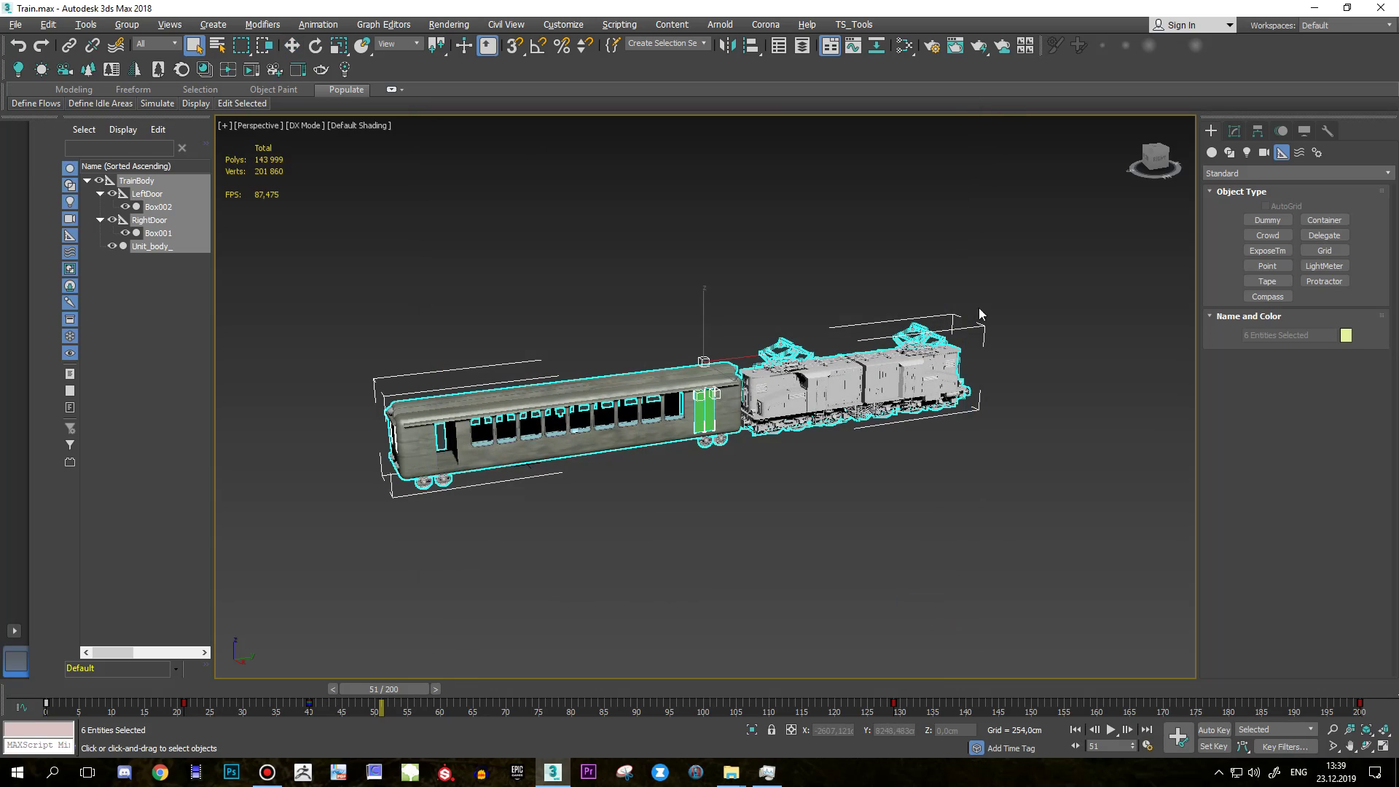
Deselect all train objects and save the Train.max scene.
left_click(1035, 242)
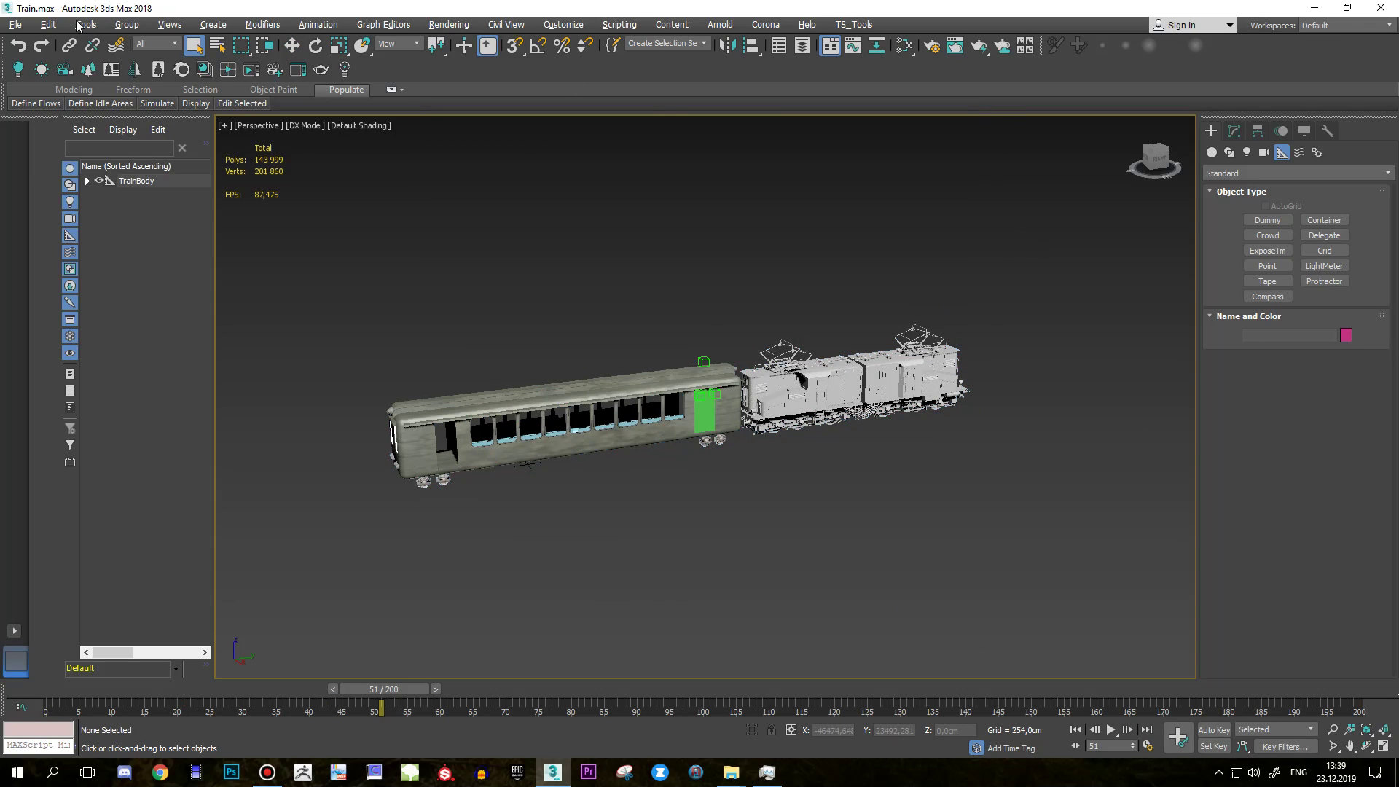
left_click(15, 24)
left_click(36, 138)
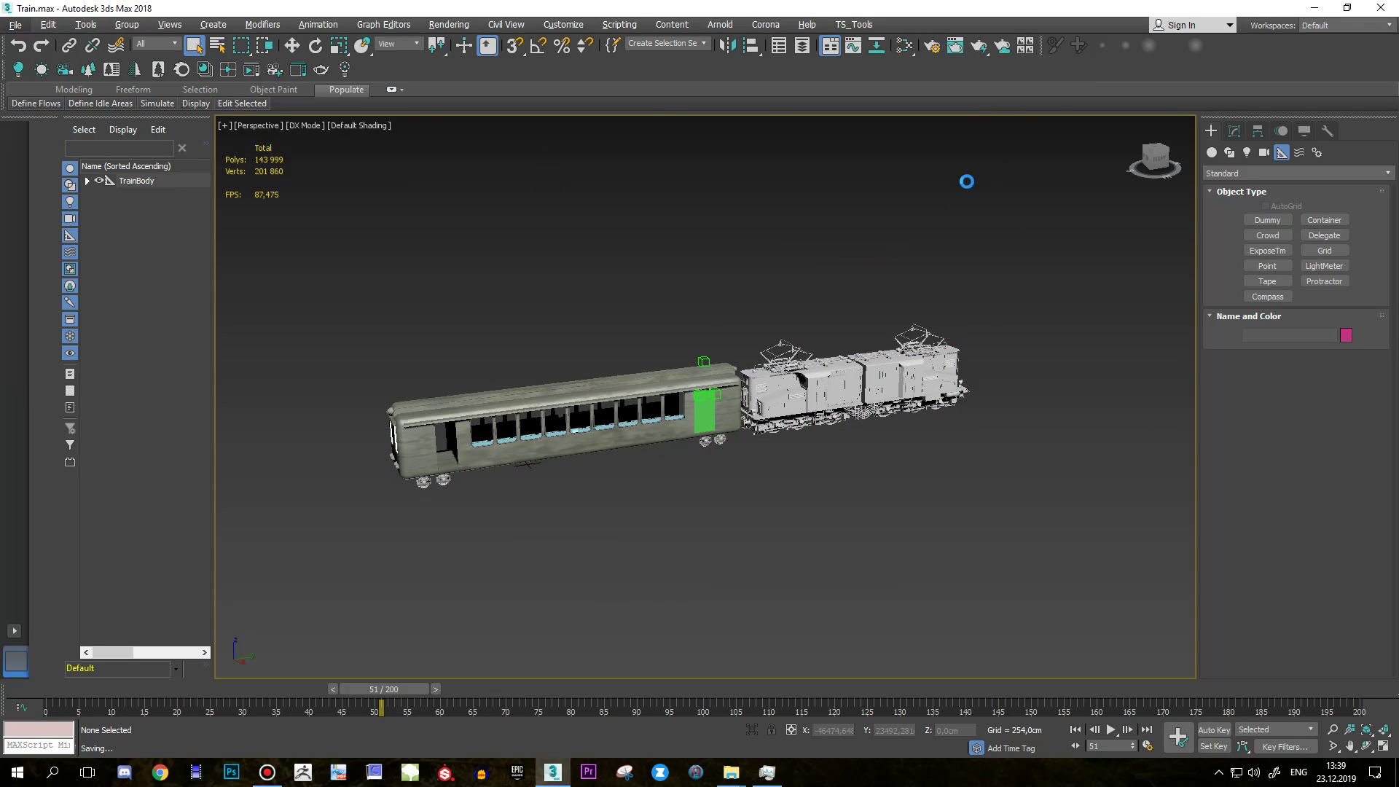